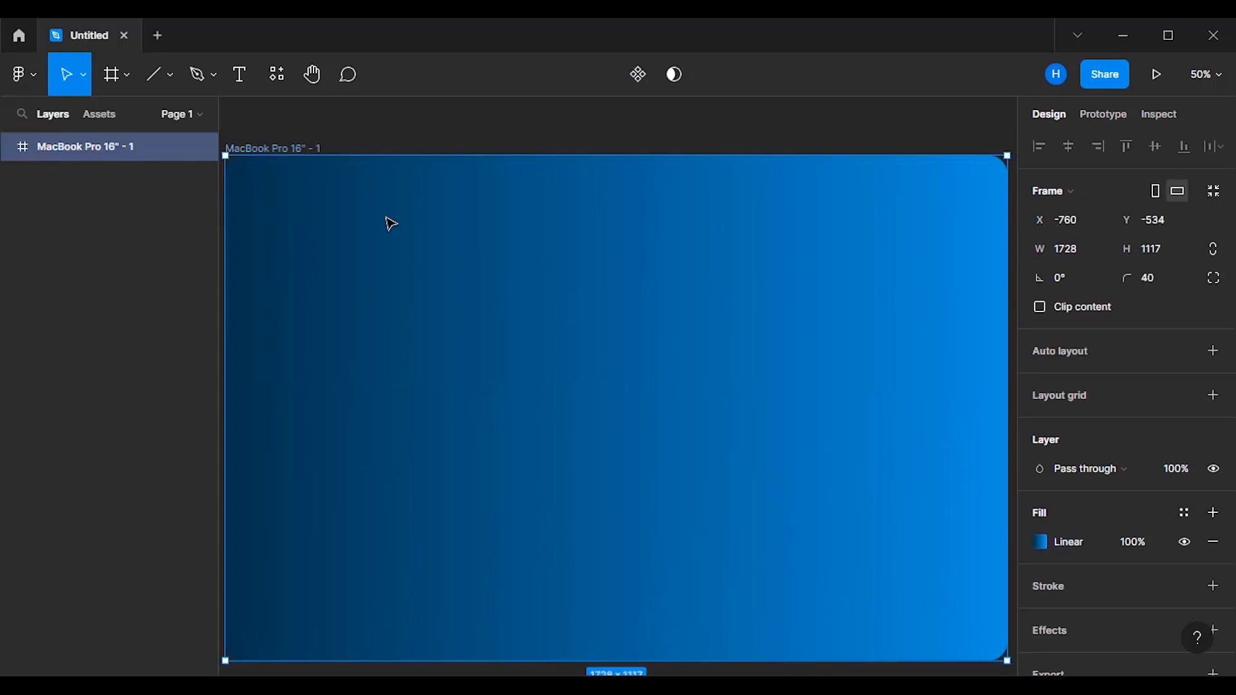
- Add a rectangle 100 wide and 1117 high to the frame, aligned flush with the frame's left edge over its full height
{"action": "left_click", "coordinate": [168, 79]}
{"action": "left_click", "coordinate": [165, 120]}
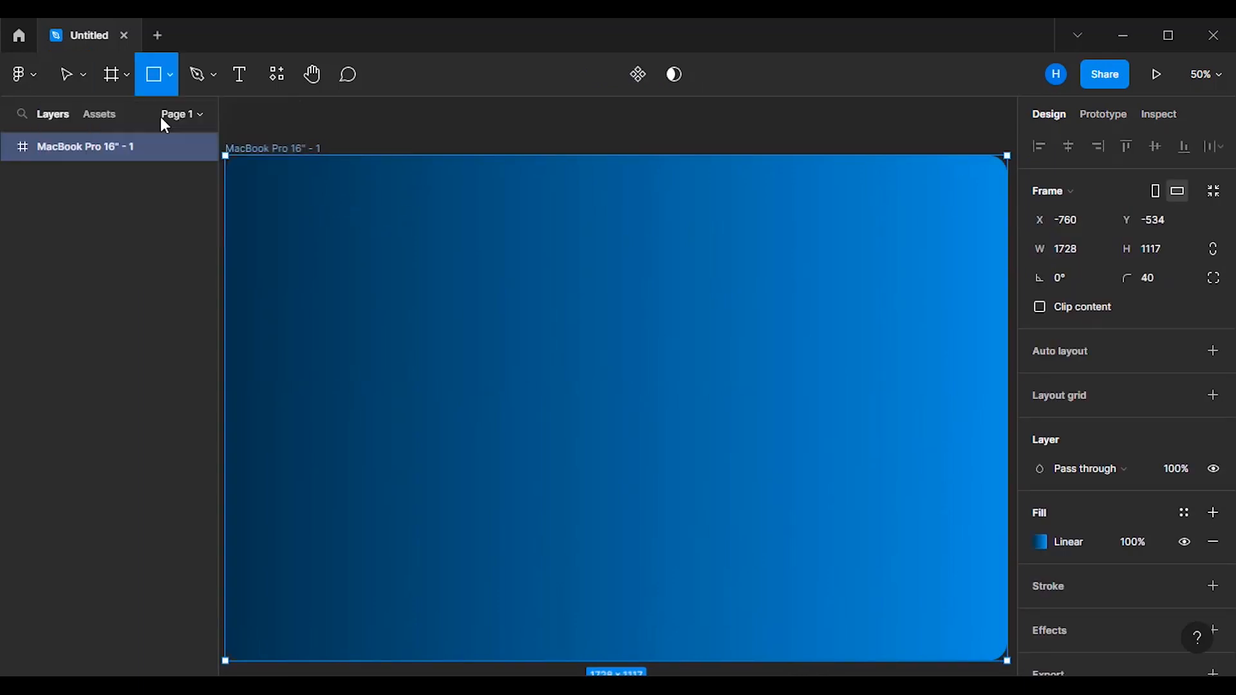
{"action": "left_click", "coordinate": [385, 187]}
{"action": "type", "text": "1"}
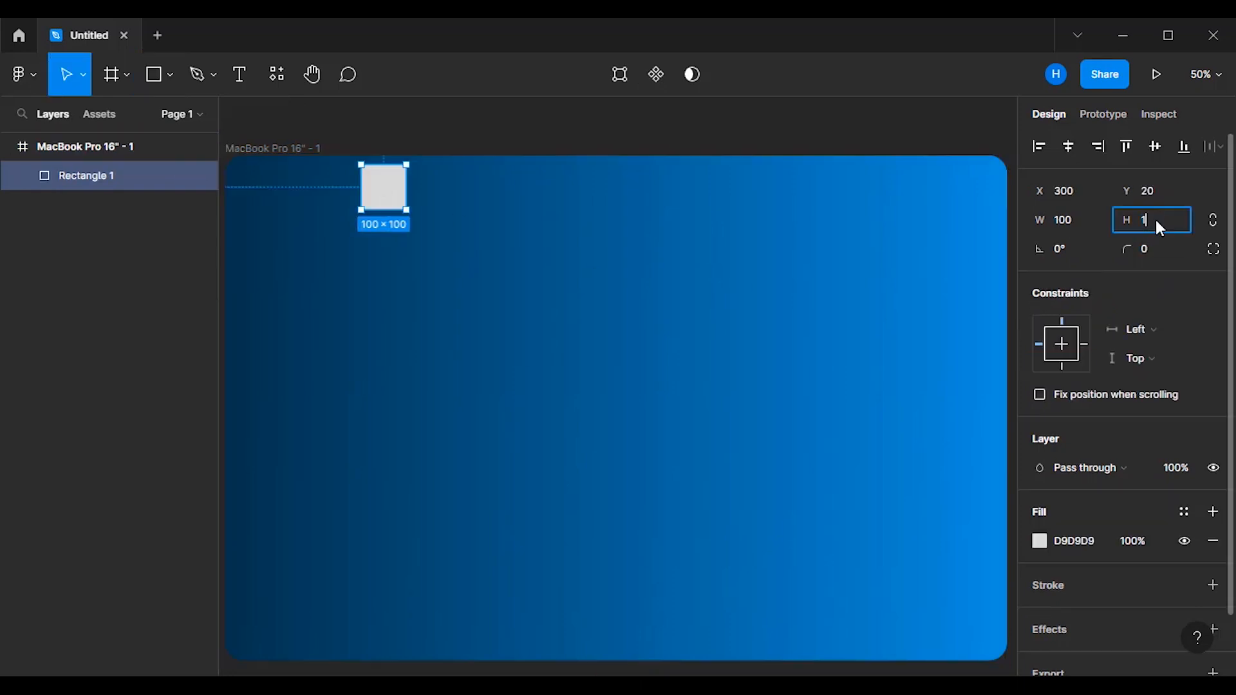
{"action": "type", "text": "117"}
{"action": "key", "text": "Return"}
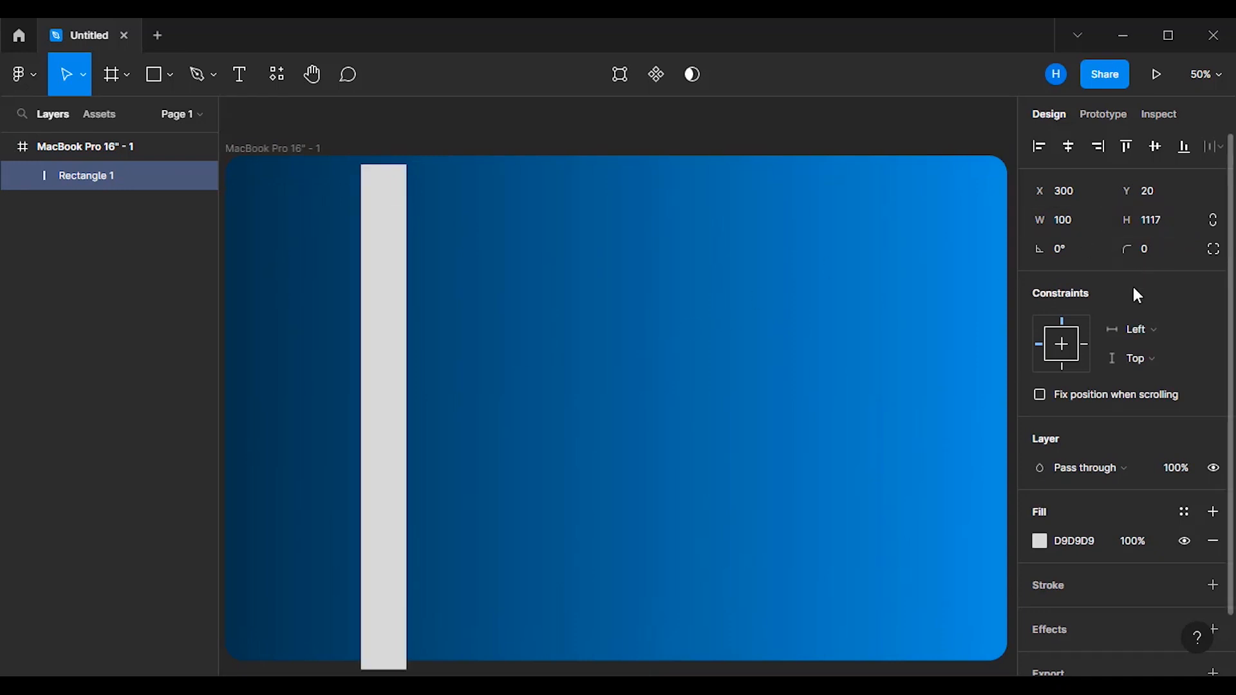
{"action": "left_click", "coordinate": [1155, 146]}
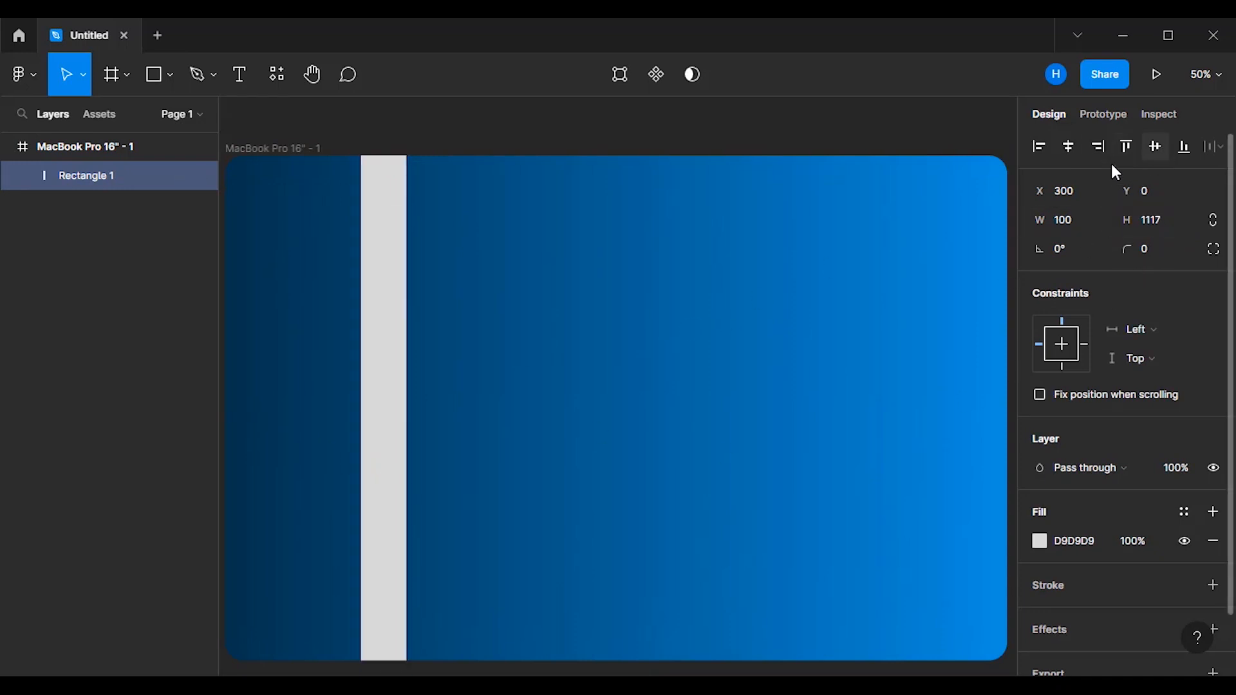
{"action": "left_click_drag", "start_coordinate": [373, 371], "coordinate": [257, 370]}
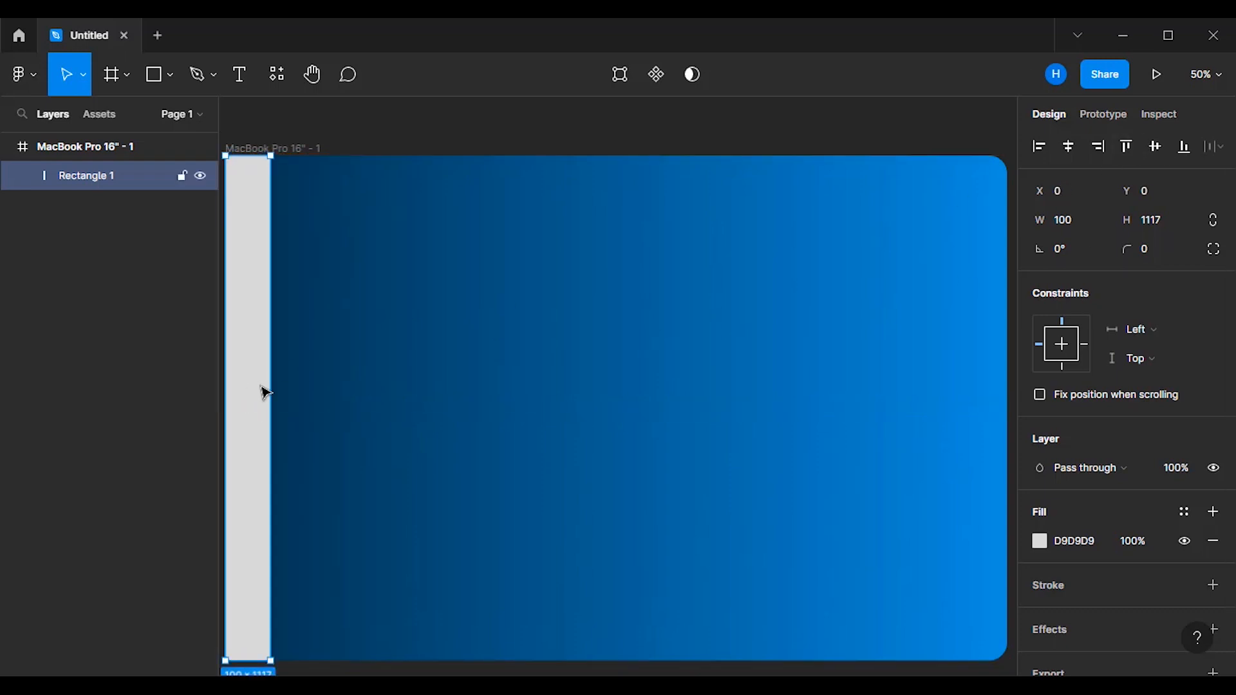
- Round only the rectangle's top-left and bottom-left corners with a radius of 40
{"action": "left_click", "coordinate": [1151, 252]}
{"action": "left_click", "coordinate": [1214, 251]}
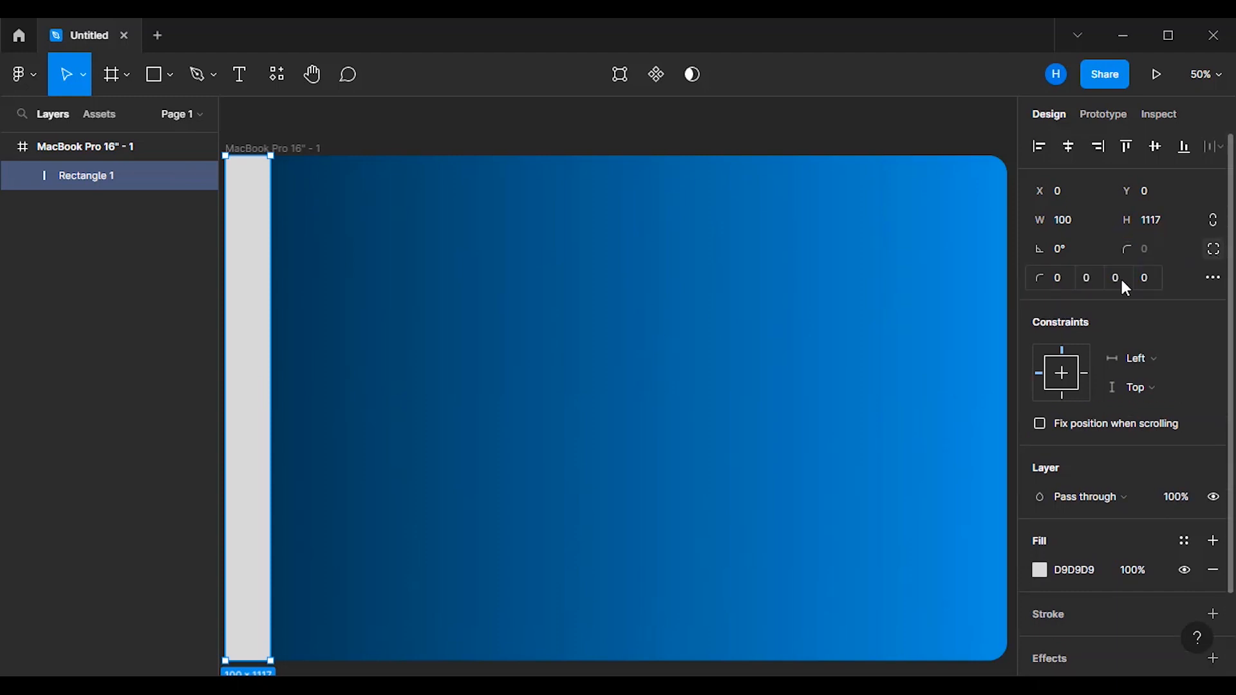
{"action": "left_click", "coordinate": [1057, 280]}
{"action": "type", "text": "40"}
{"action": "left_click", "coordinate": [1146, 282]}
{"action": "type", "text": "40"}
{"action": "key", "text": "Return"}
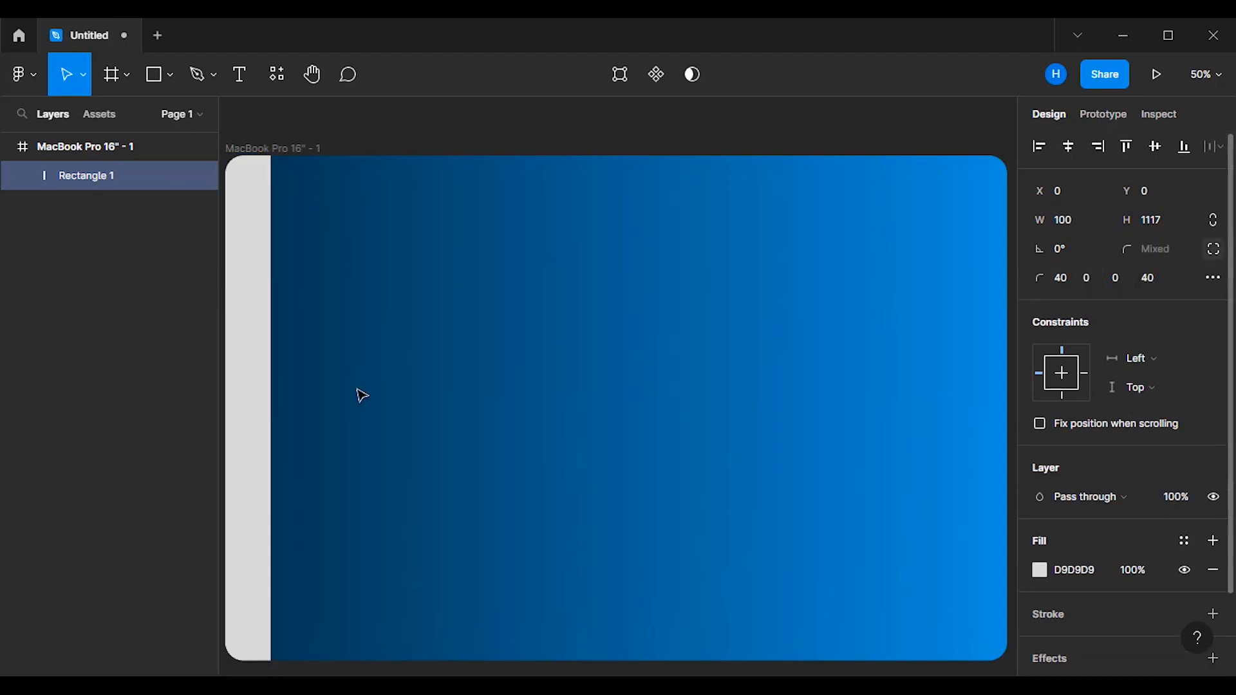
- Widen the rectangle to about 522 and change its fill to white (FFFFFF)
{"action": "left_click_drag", "start_coordinate": [380, 393], "coordinate": [461, 397]}
{"action": "left_click_drag", "start_coordinate": [462, 345], "coordinate": [461, 345]}
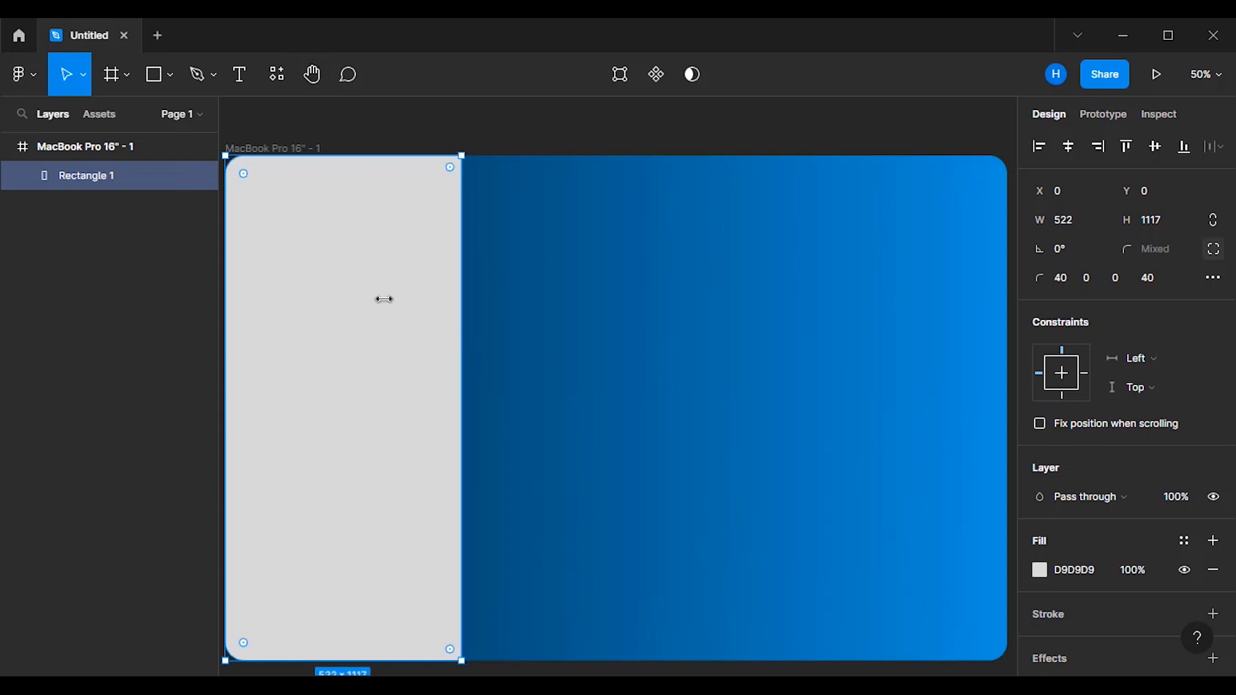
{"action": "left_click", "coordinate": [1039, 571]}
{"action": "left_click_drag", "start_coordinate": [799, 246], "coordinate": [785, 205]}
{"action": "left_click", "coordinate": [914, 516]}
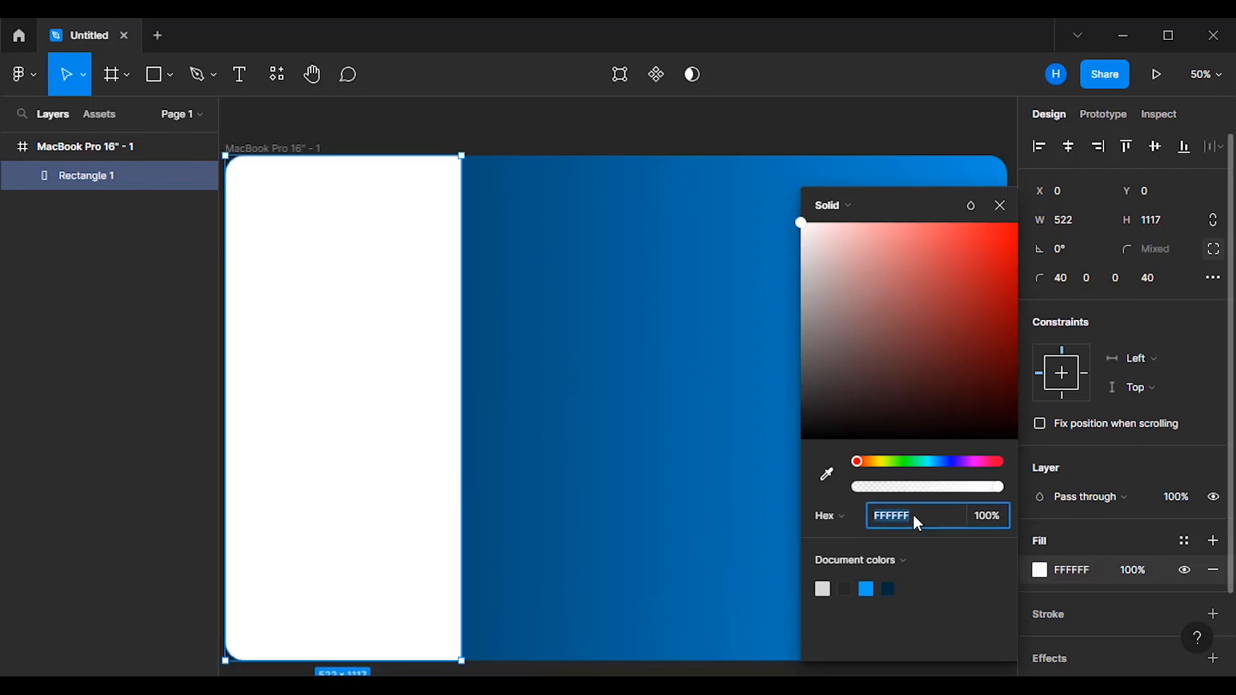
{"action": "left_click", "coordinate": [999, 203]}
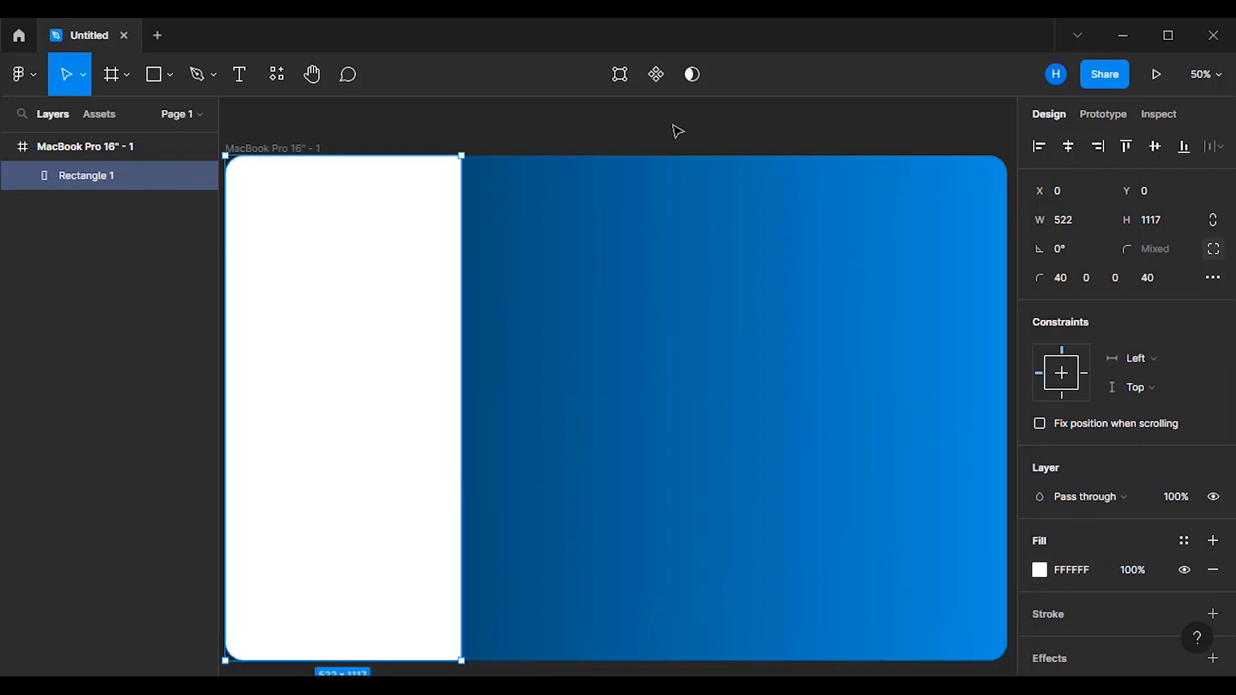
- Bring the player cut-out image image-removebg-preview (21) into the frame, placing it across the white panel's right edge
{"action": "left_click", "coordinate": [677, 131]}
{"action": "left_click", "coordinate": [534, 688]}
{"action": "left_click", "coordinate": [488, 369]}
{"action": "left_click_drag", "start_coordinate": [502, 363], "coordinate": [477, 432]}
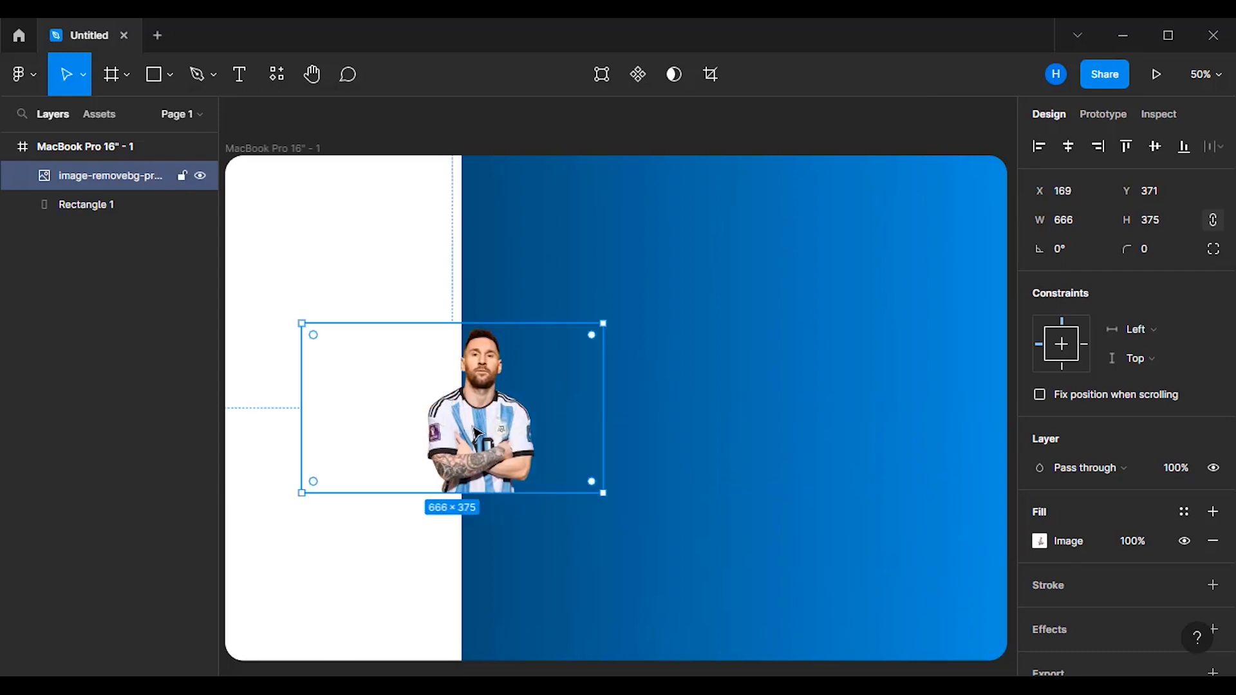
- Crop the empty areas on both sides of the player image, leaving it about 310 × 375
{"action": "left_click", "coordinate": [711, 74]}
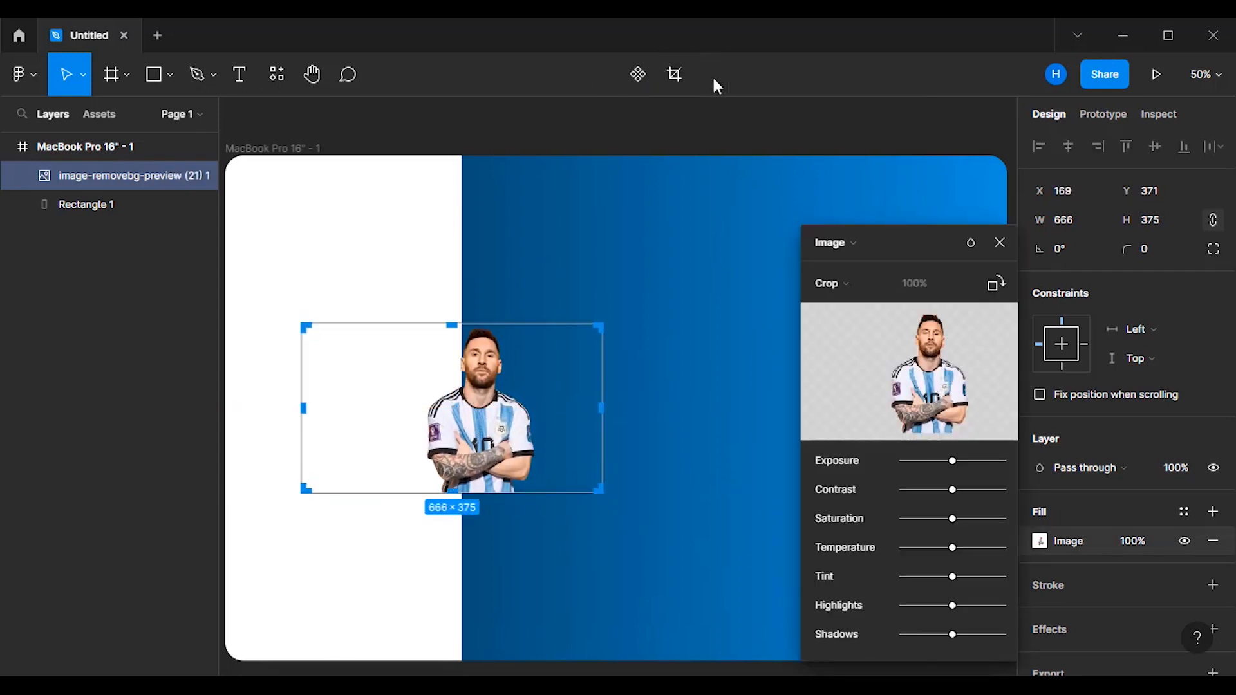
{"action": "left_click_drag", "start_coordinate": [304, 408], "coordinate": [410, 410]}
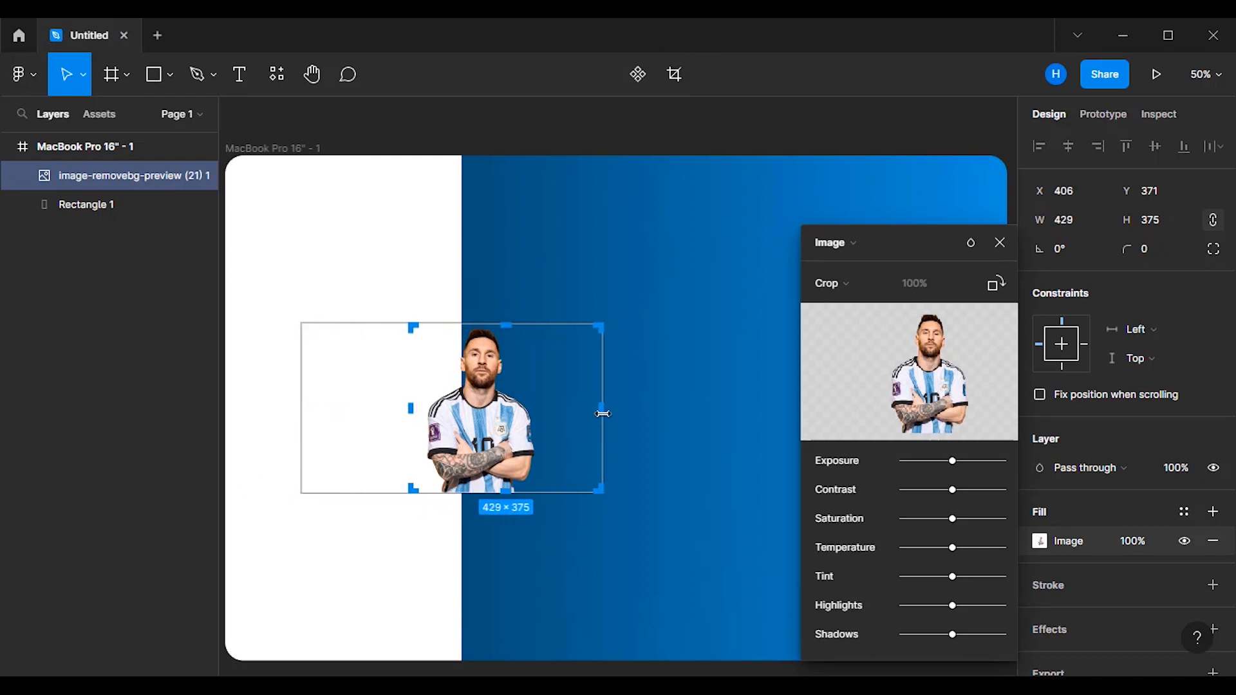
{"action": "left_click_drag", "start_coordinate": [571, 412], "coordinate": [549, 412]}
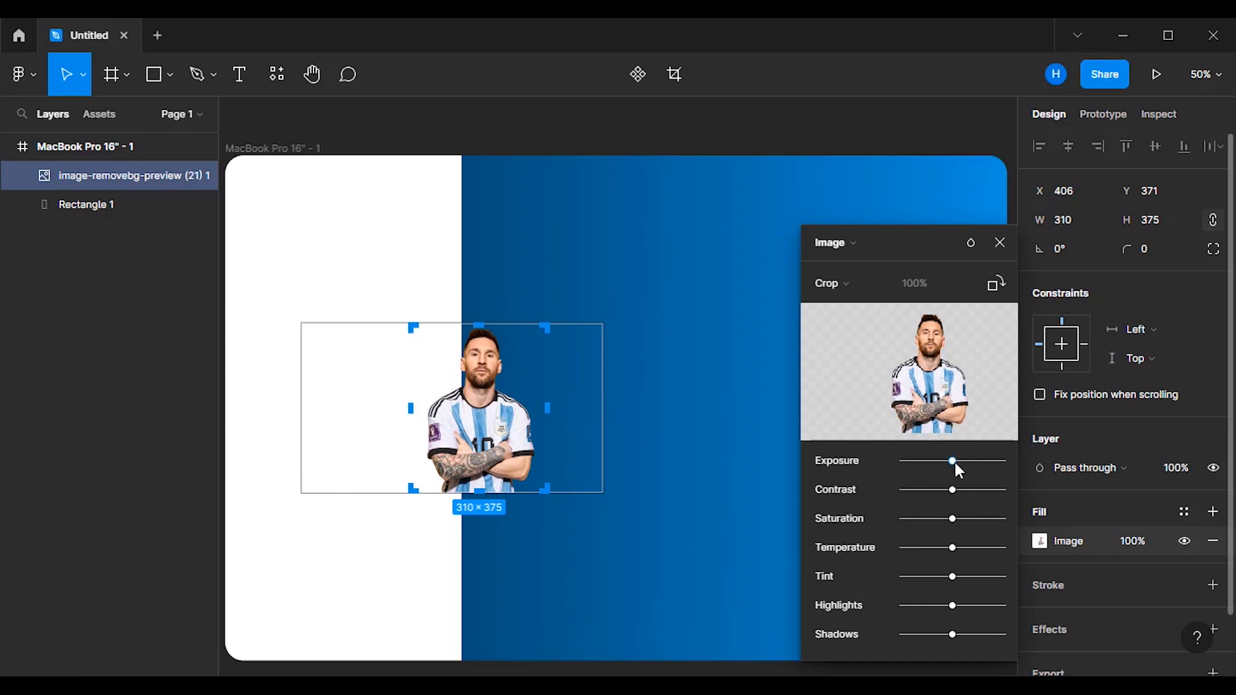
- Adjust the player image by lowering exposure, contrast and temperature slightly and raising saturation a little
{"action": "left_click_drag", "start_coordinate": [954, 461], "coordinate": [938, 489]}
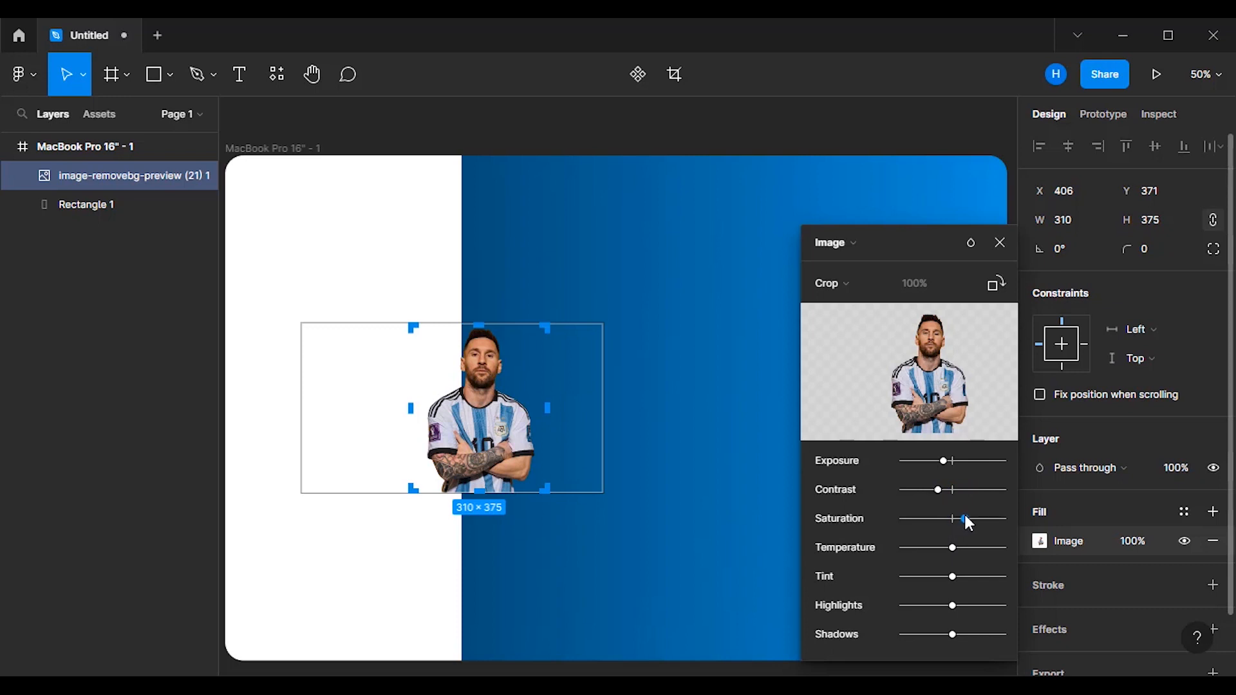
{"action": "left_click_drag", "start_coordinate": [965, 519], "coordinate": [945, 548]}
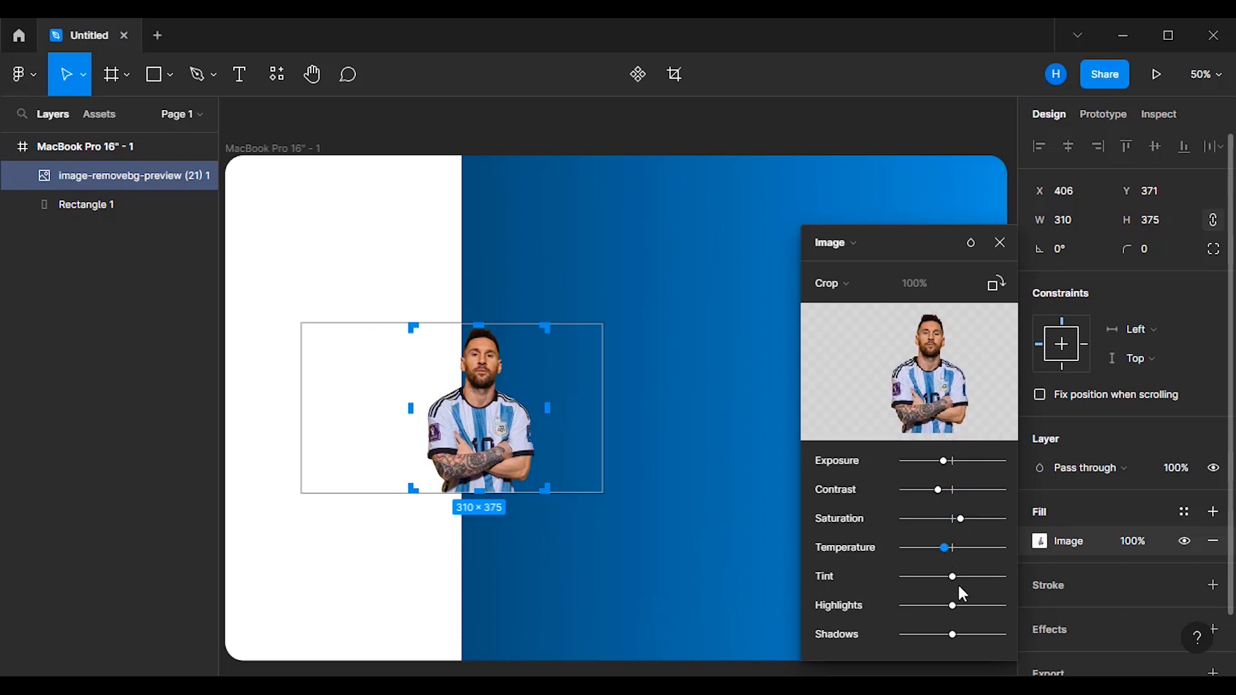
{"action": "left_click", "coordinate": [999, 243]}
- Enlarge the player image to about 816 × 987 and rest it on the frame's bottom edge, overlapping the white panel's right edge
{"action": "left_click_drag", "start_coordinate": [550, 499], "coordinate": [622, 607]}
{"action": "left_click_drag", "start_coordinate": [520, 504], "coordinate": [502, 559]}
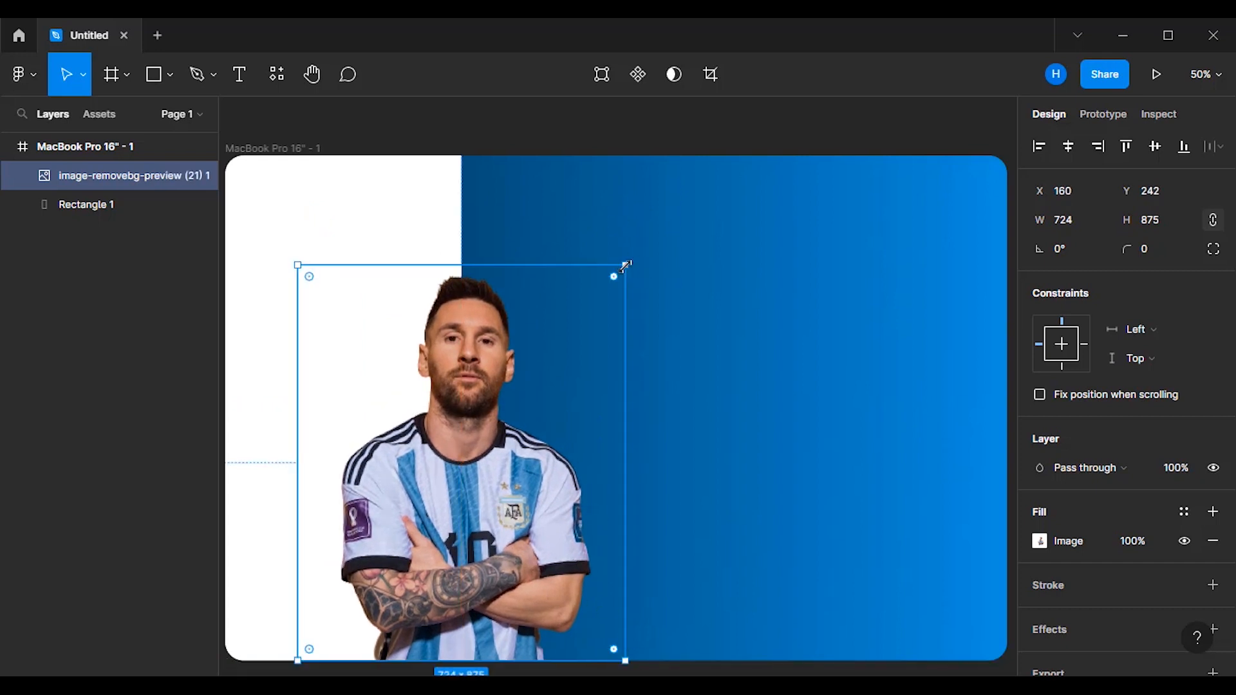
{"action": "left_click_drag", "start_coordinate": [625, 265], "coordinate": [647, 249]}
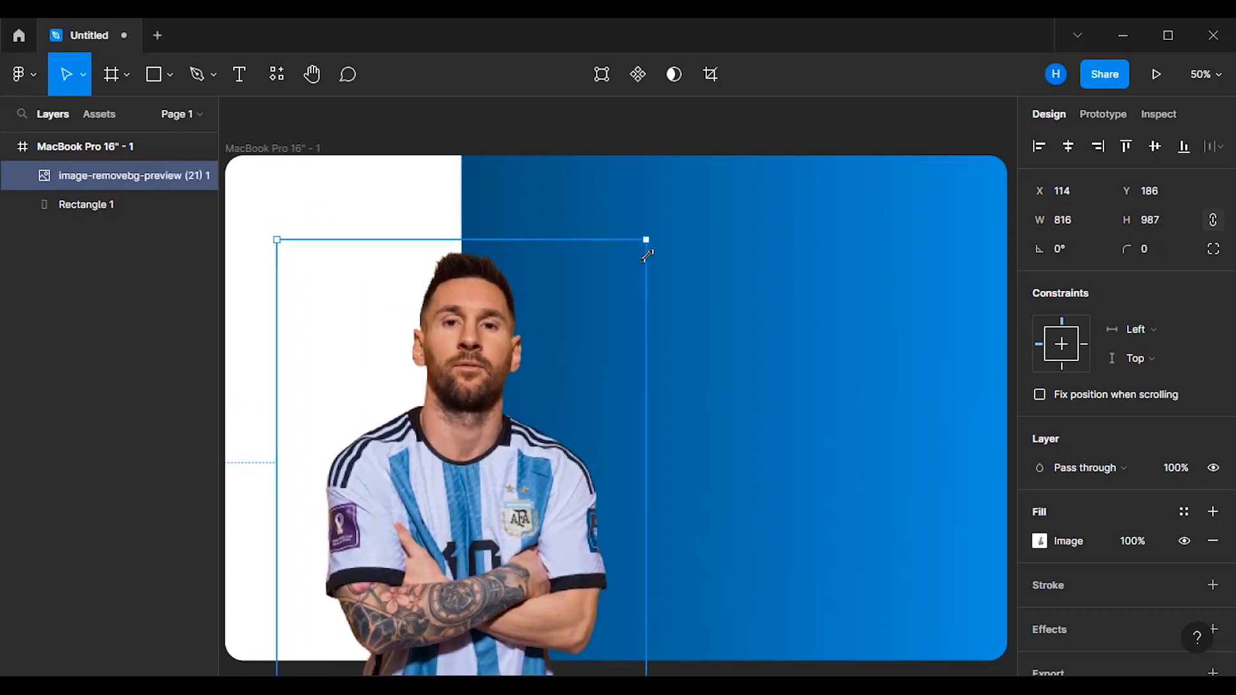
{"action": "mouse_move", "coordinate": [538, 482]}
{"action": "left_mouse_down"}
{"action": "mouse_move", "coordinate": [534, 454]}
{"action": "mouse_move", "coordinate": [531, 466]}
{"action": "left_mouse_up"}
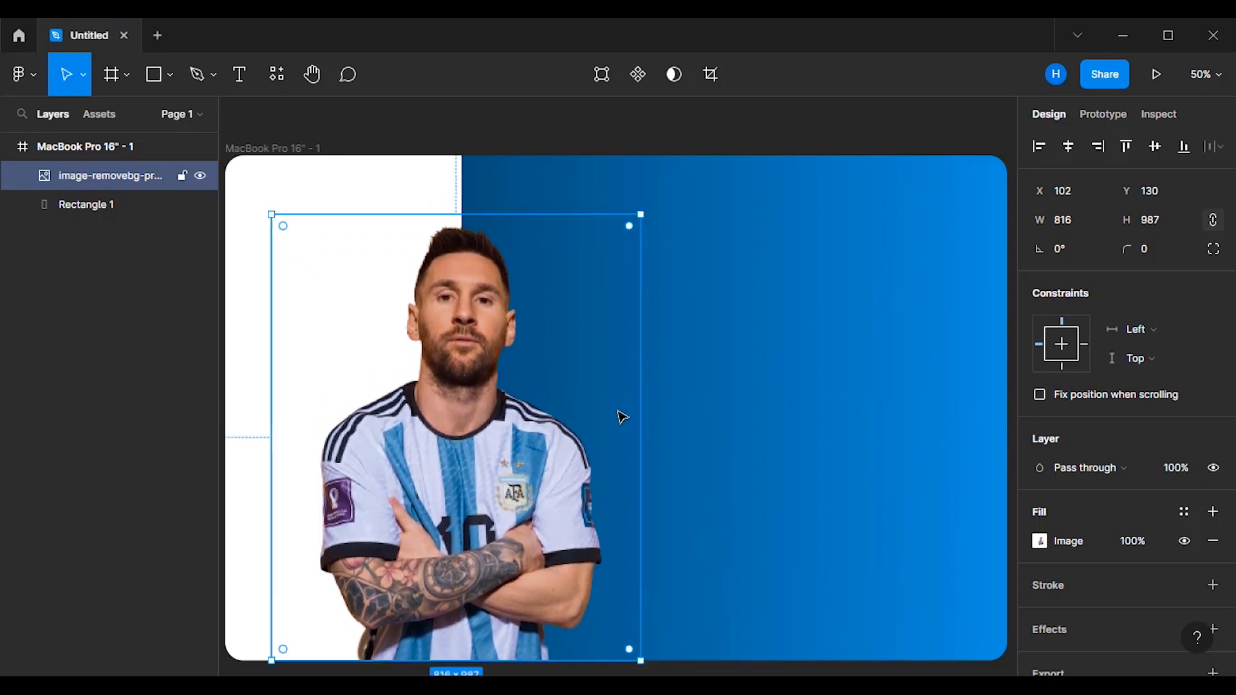
- Add a drop shadow to the player image with a Y offset of 70 and a blur of 50
{"action": "left_click", "coordinate": [1080, 629]}
{"action": "left_click", "coordinate": [1042, 657]}
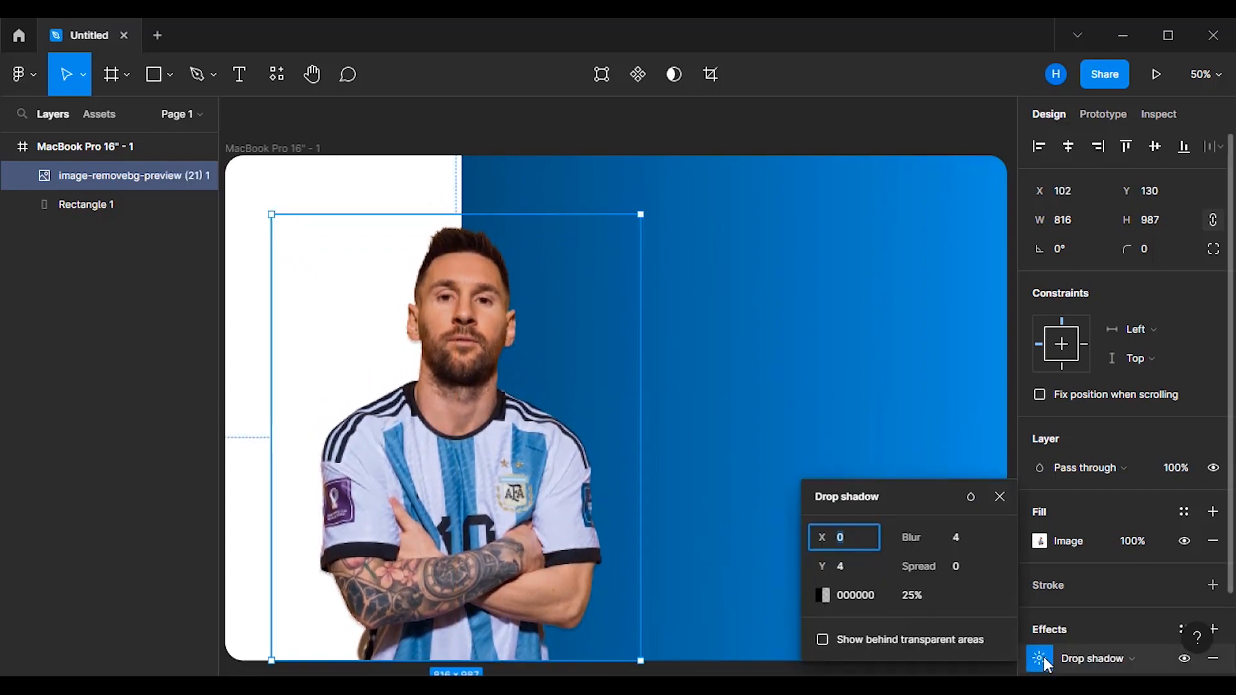
{"action": "left_click", "coordinate": [873, 569]}
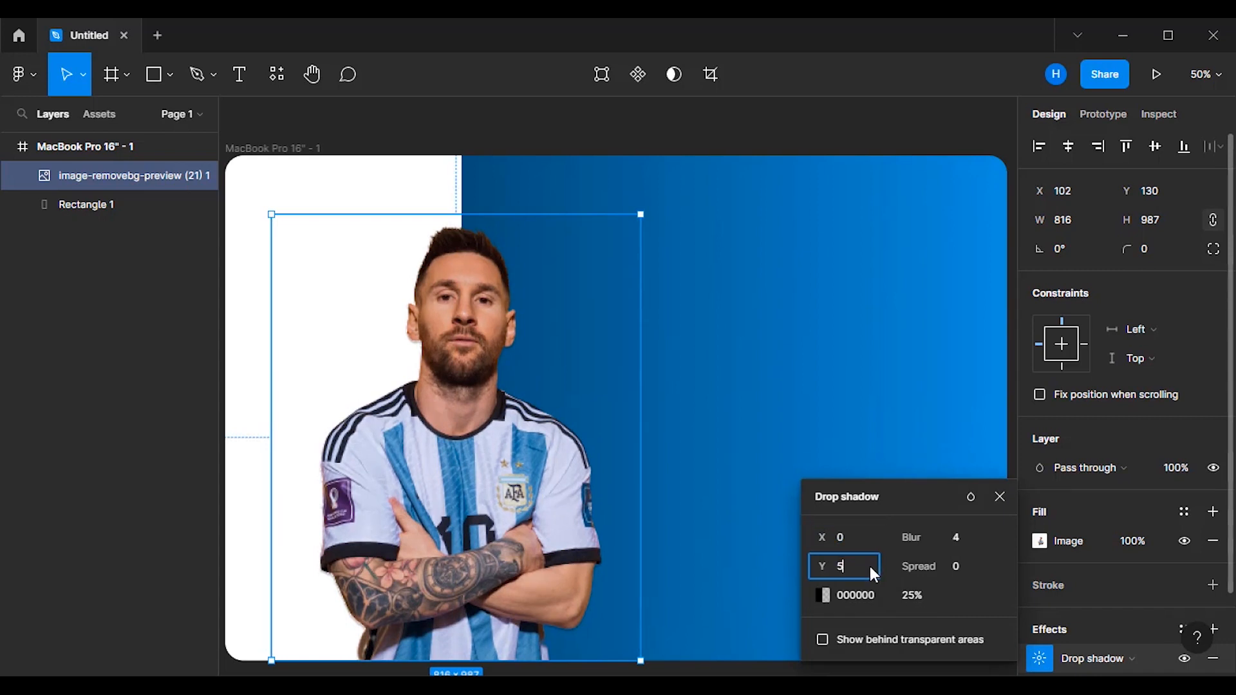
{"action": "type", "text": "70"}
{"action": "left_click", "coordinate": [971, 536]}
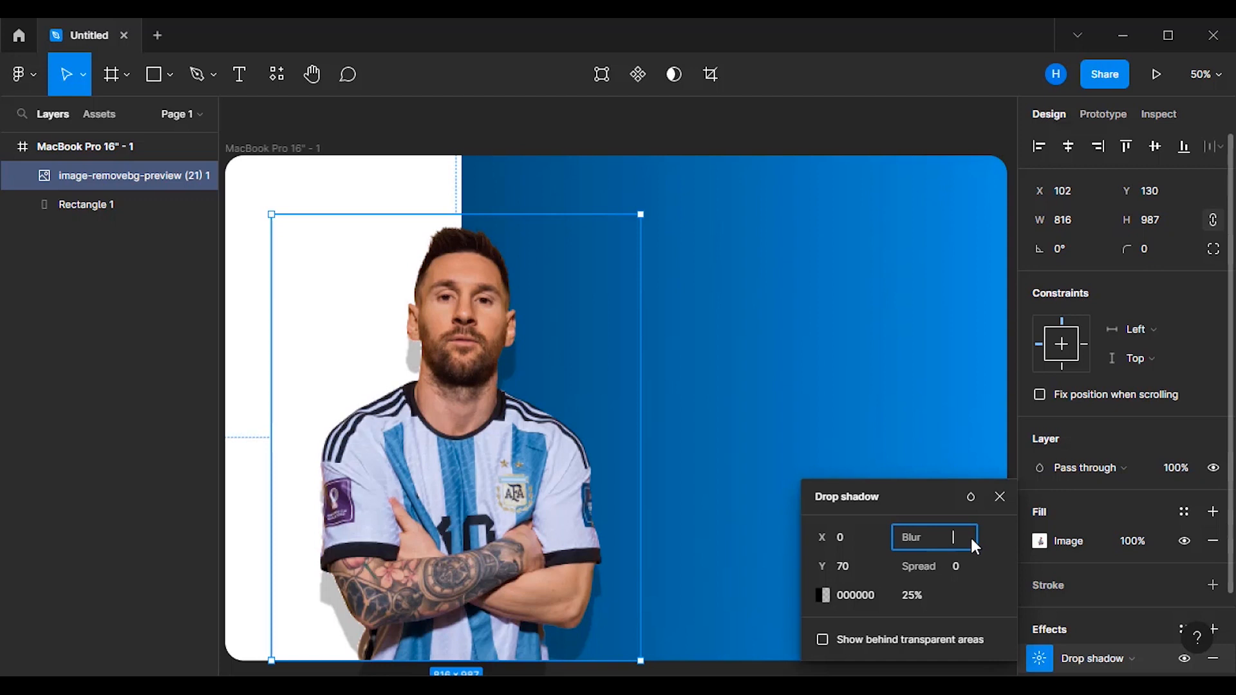
{"action": "type", "text": "50"}
{"action": "key", "text": "Return"}
- Set the drop shadow's opacity to 50% and enable showing it behind transparent areas
{"action": "left_click", "coordinate": [910, 599]}
{"action": "type", "text": "50"}
{"action": "key", "text": "Return"}
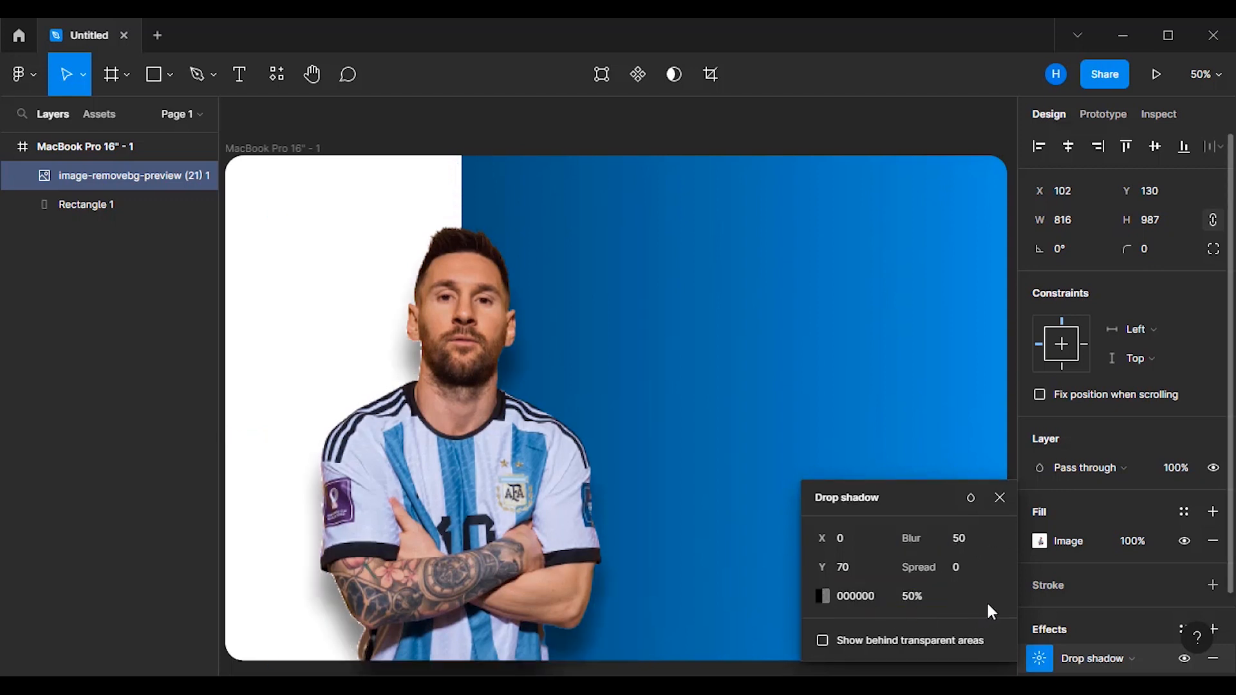
{"action": "left_click", "coordinate": [822, 641]}
{"action": "left_click", "coordinate": [999, 498]}
{"action": "key", "text": "Escape"}
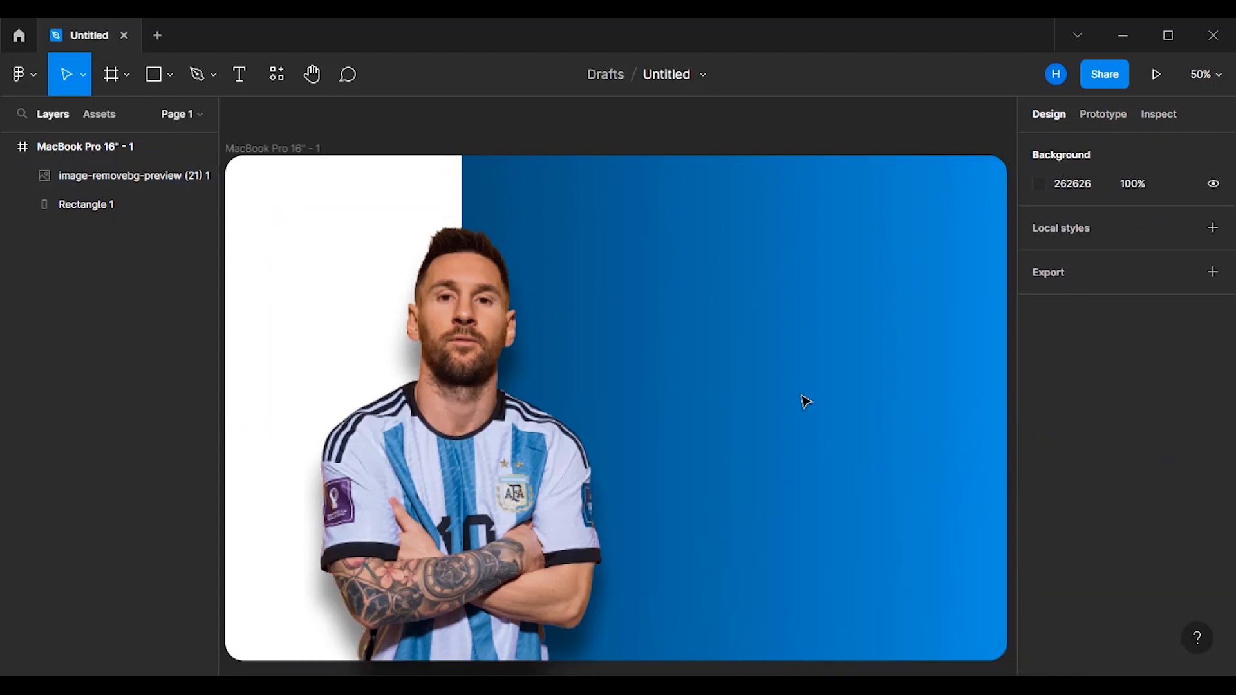
- Import the AFA crest image from the Téléchargements folder, shrink it to about 149 × 199 and place it in the white panel's upper-left corner
{"action": "key", "text": "alt+Tab"}
{"action": "left_click", "coordinate": [378, 358]}
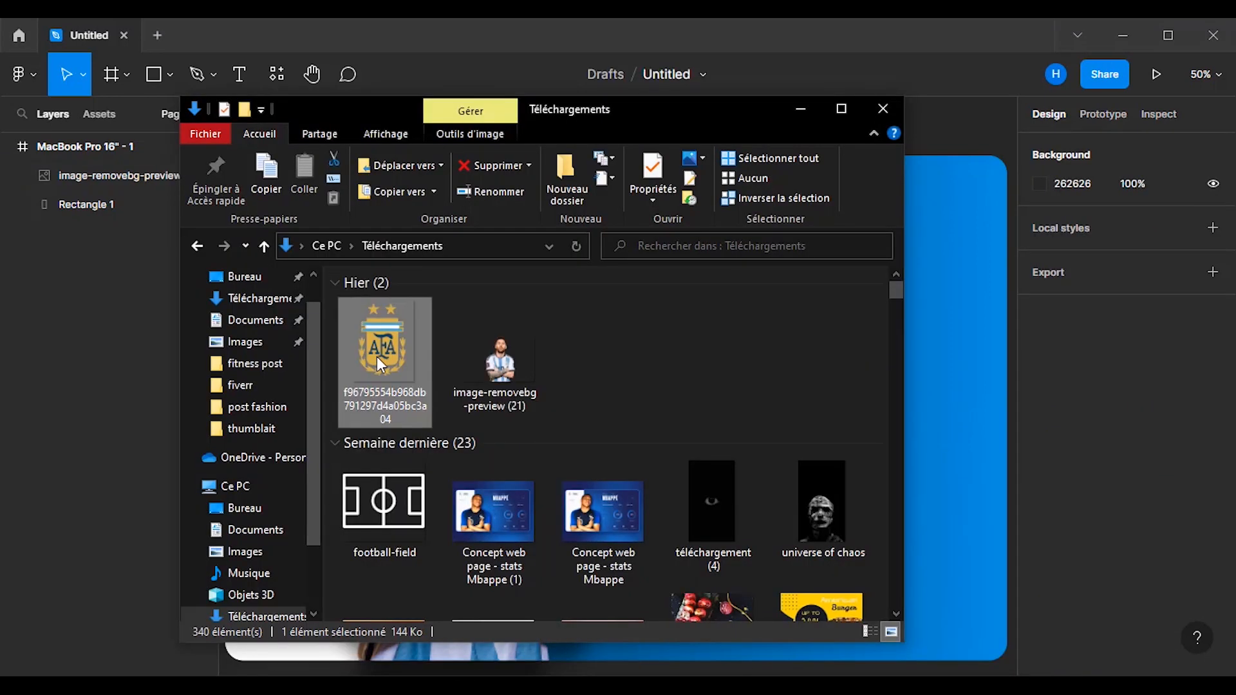
{"action": "left_click_drag", "start_coordinate": [412, 387], "coordinate": [706, 415]}
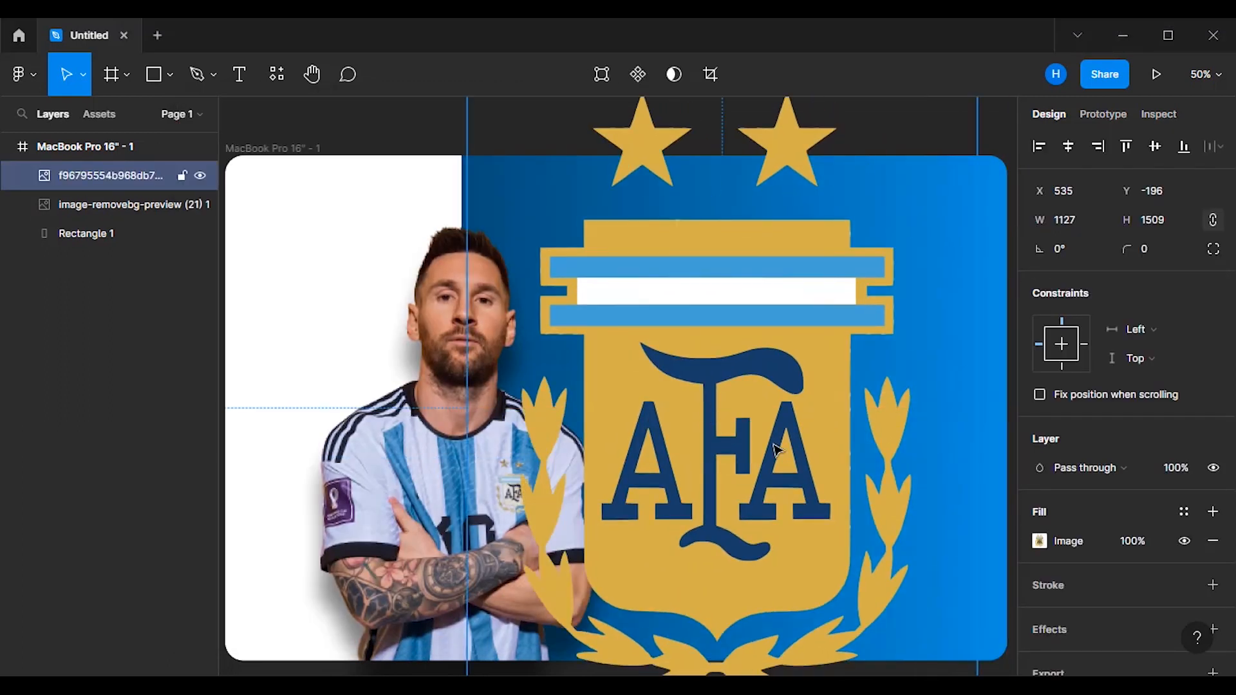
{"action": "key", "text": "ctrl+minus"}
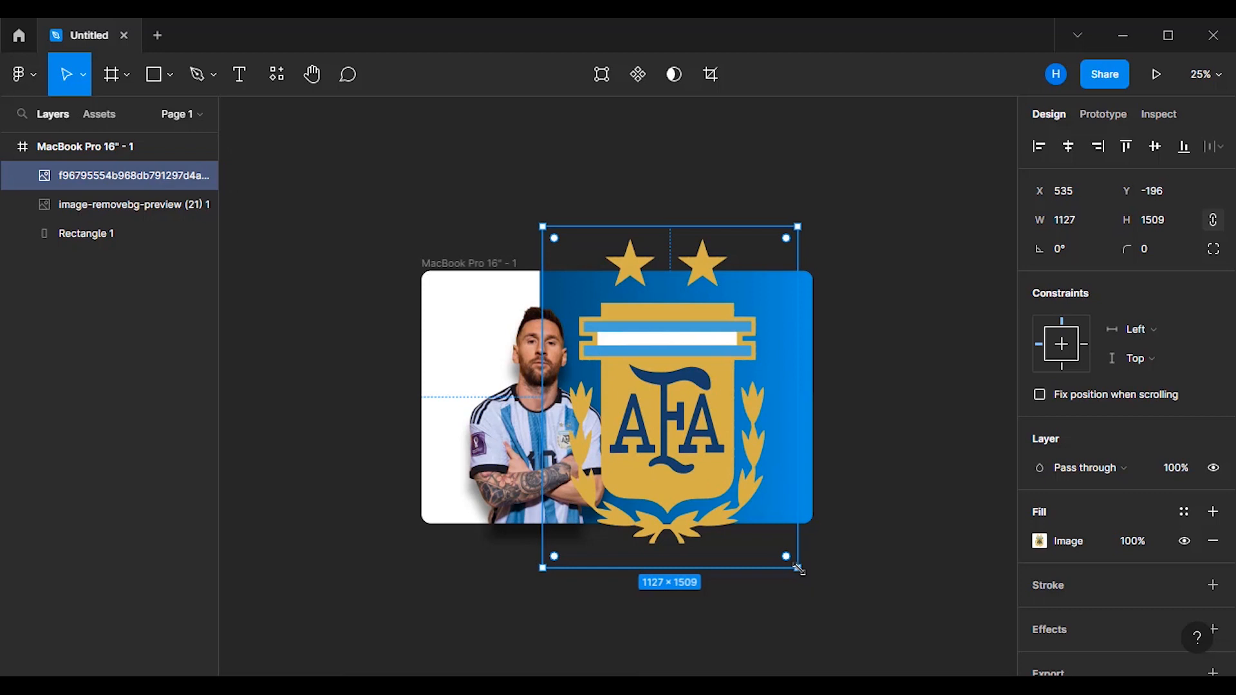
{"action": "left_click_drag", "start_coordinate": [798, 569], "coordinate": [458, 318]}
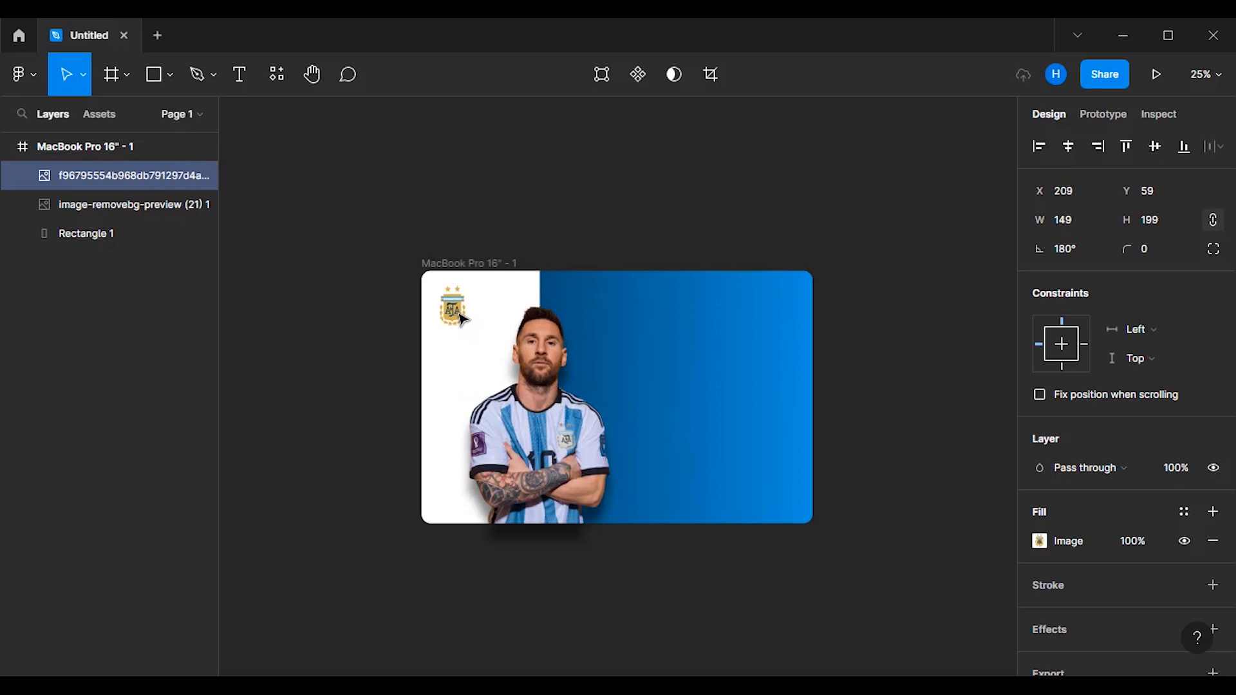
{"action": "left_click", "coordinate": [910, 394]}
{"action": "key", "text": "shift+1"}
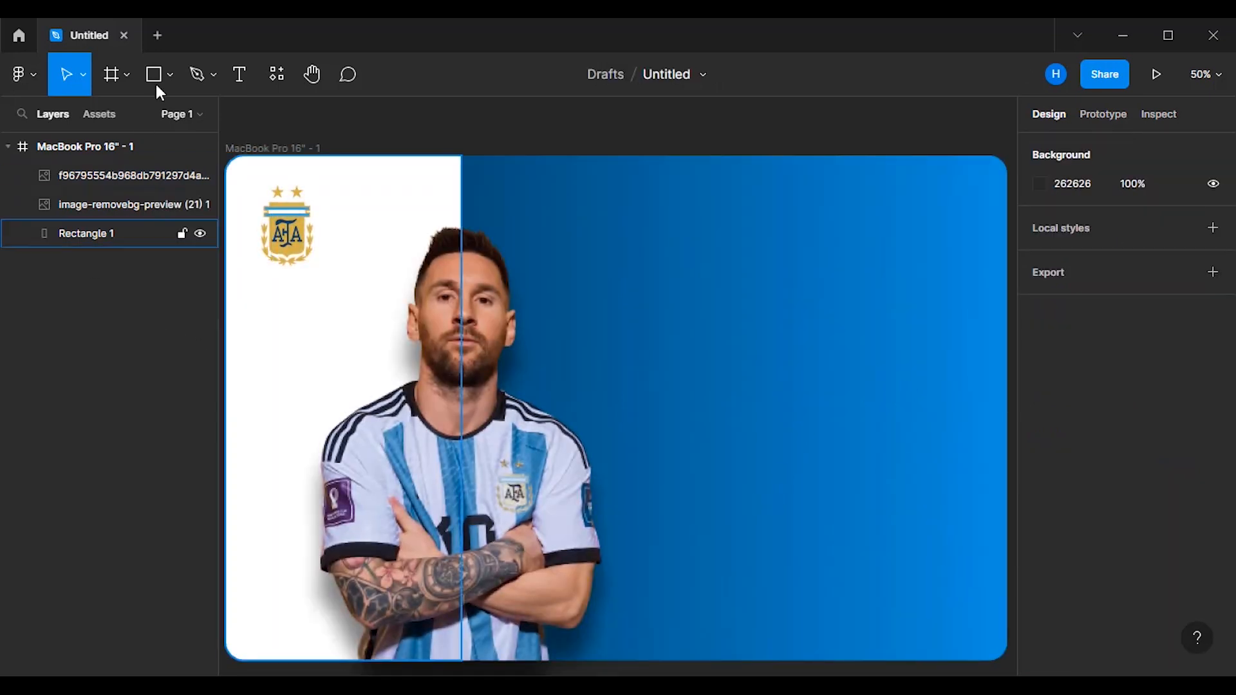
- Draw a horizontal line about 1306 long from the frame's right edge to the player's head and set its rotation to 180°
{"action": "left_click", "coordinate": [170, 73]}
{"action": "left_click", "coordinate": [146, 141]}
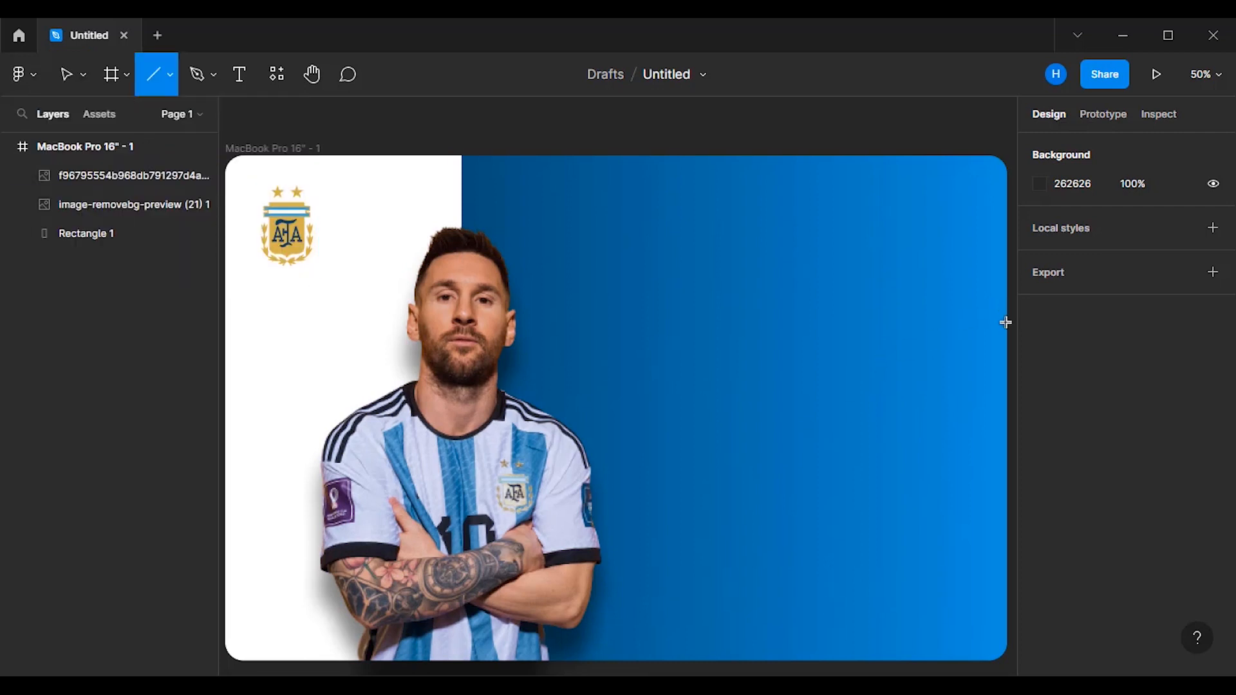
{"action": "left_click_drag", "start_coordinate": [1008, 323], "coordinate": [416, 323]}
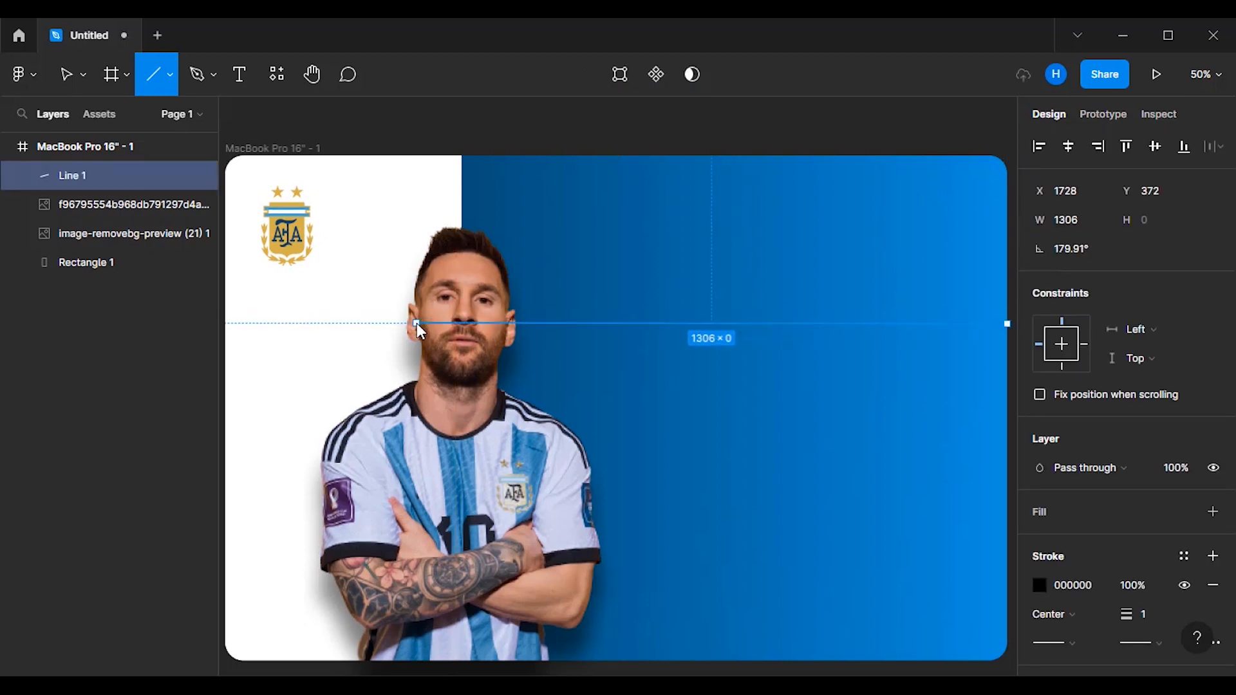
{"action": "left_click", "coordinate": [1067, 250]}
{"action": "type", "text": "180"}
{"action": "key", "text": "Return"}
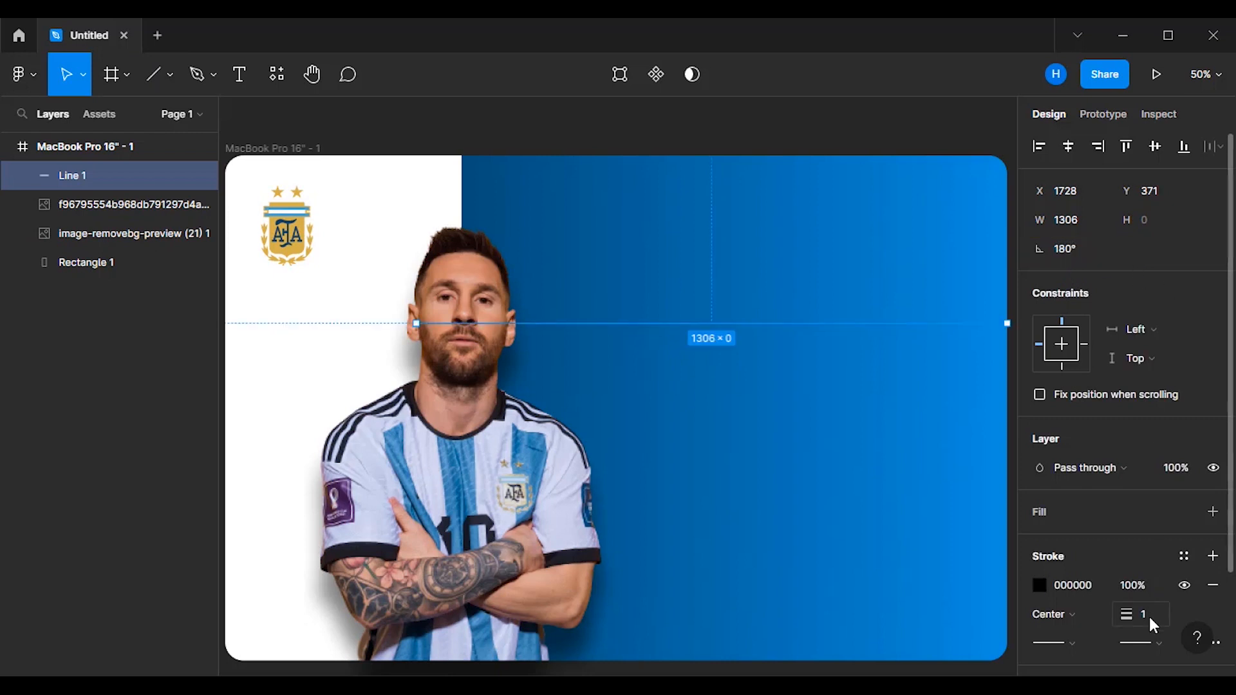
- Change the line's stroke to white and move its layer beneath the white rectangle
{"action": "key", "text": "Return"}
{"action": "left_click", "coordinate": [1039, 585]}
{"action": "left_click", "coordinate": [805, 227]}
{"action": "left_click", "coordinate": [1000, 204]}
{"action": "left_click_drag", "start_coordinate": [76, 184], "coordinate": [92, 270]}
{"action": "left_click", "coordinate": [588, 137]}
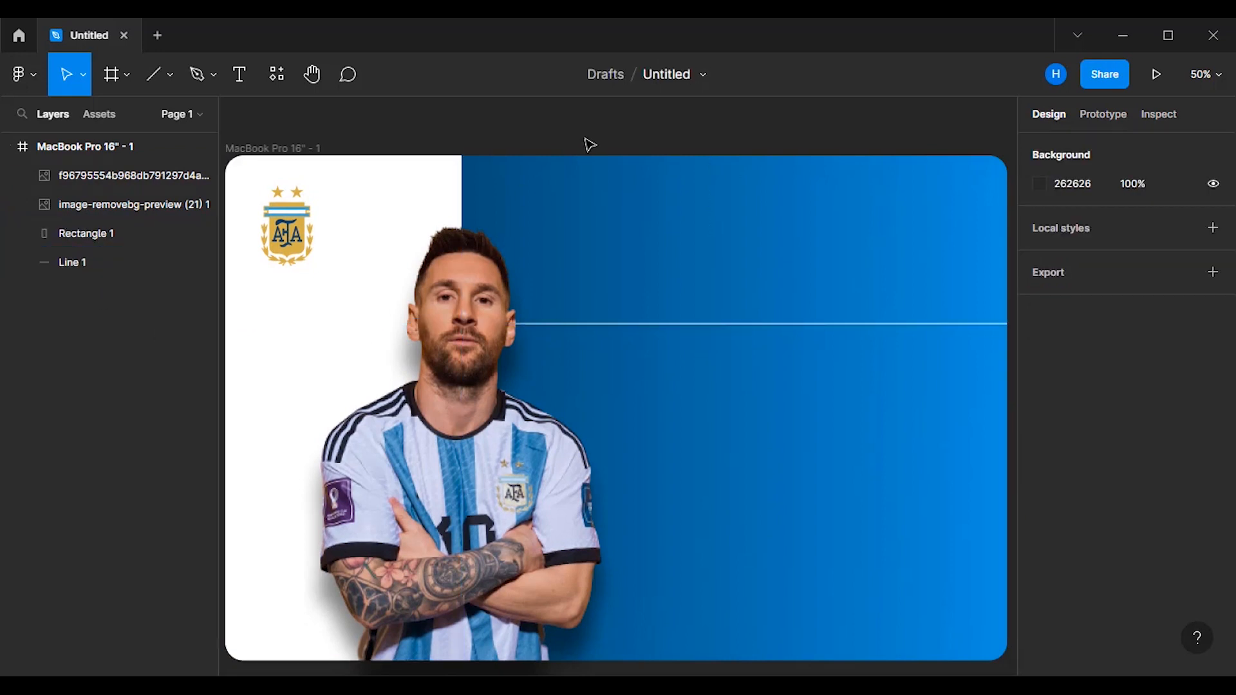
- Add a text layer in the blue area above the line reading LIONEL, copied from the Notepad notes
{"action": "left_click", "coordinate": [238, 75]}
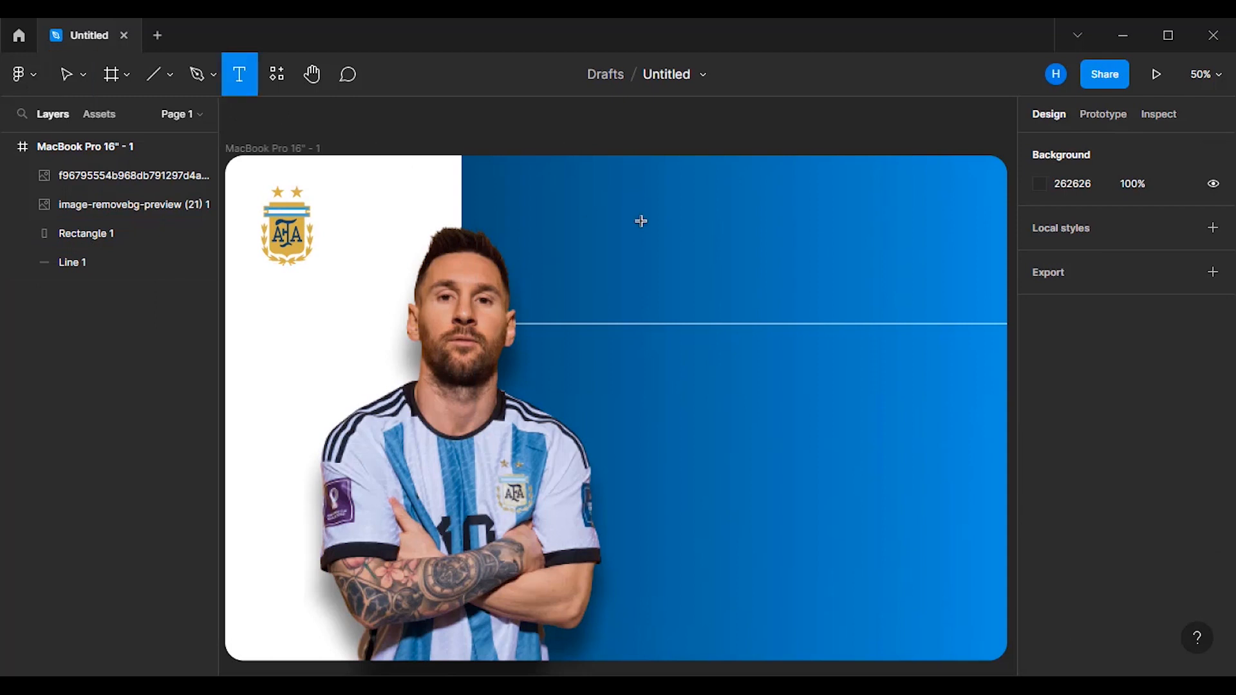
{"action": "left_click", "coordinate": [681, 214]}
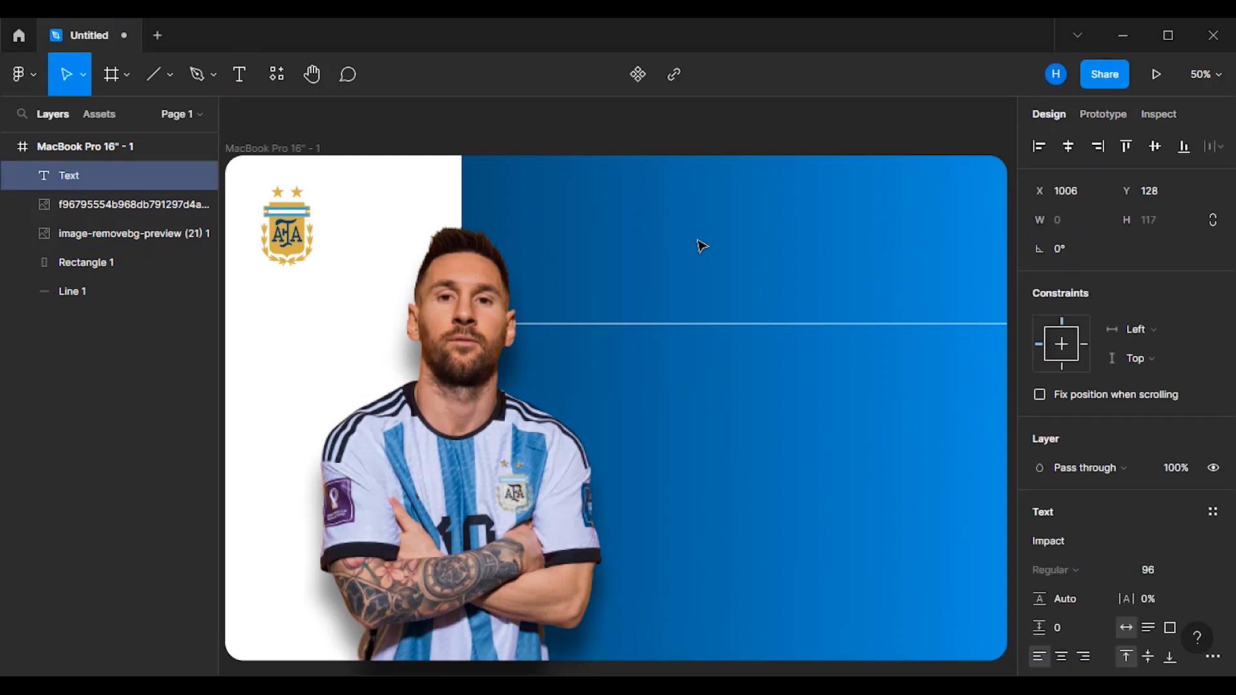
{"action": "key", "text": "alt+Tab"}
{"action": "left_click", "coordinate": [149, 175]}
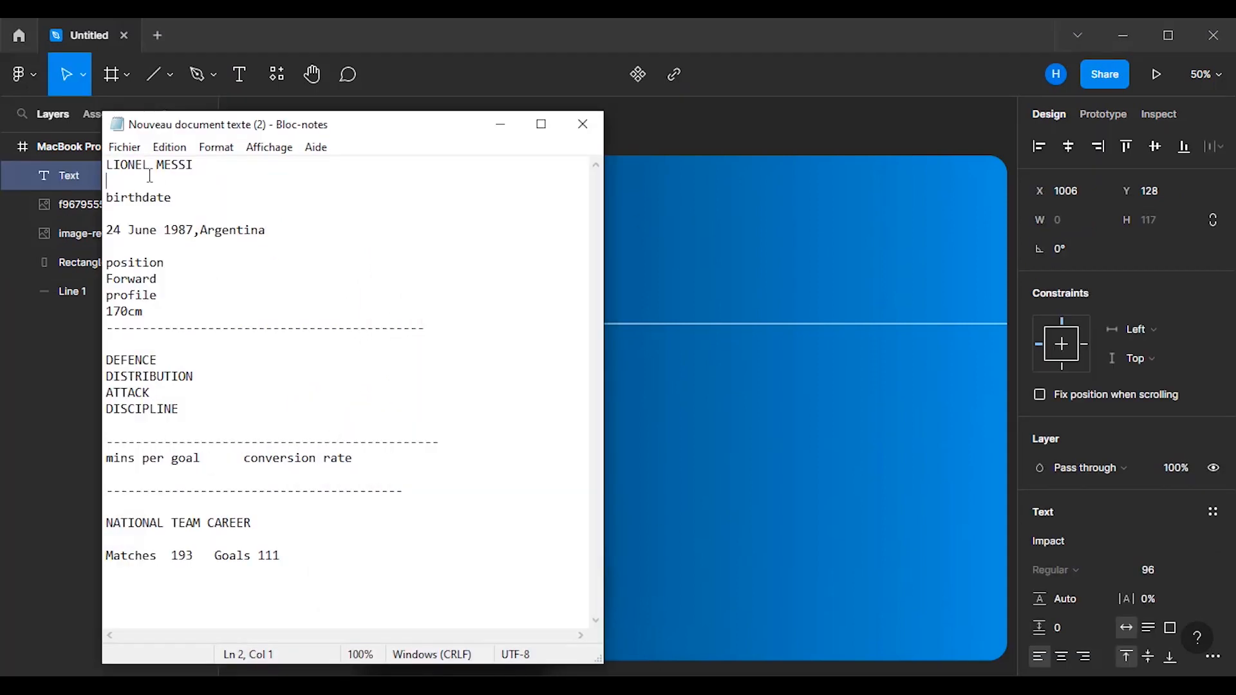
{"action": "left_click_drag", "start_coordinate": [149, 166], "coordinate": [106, 166]}
{"action": "right_click", "coordinate": [115, 170]}
{"action": "left_click", "coordinate": [188, 233]}
{"action": "key", "text": "alt+Tab"}
{"action": "key", "text": "ctrl+v"}
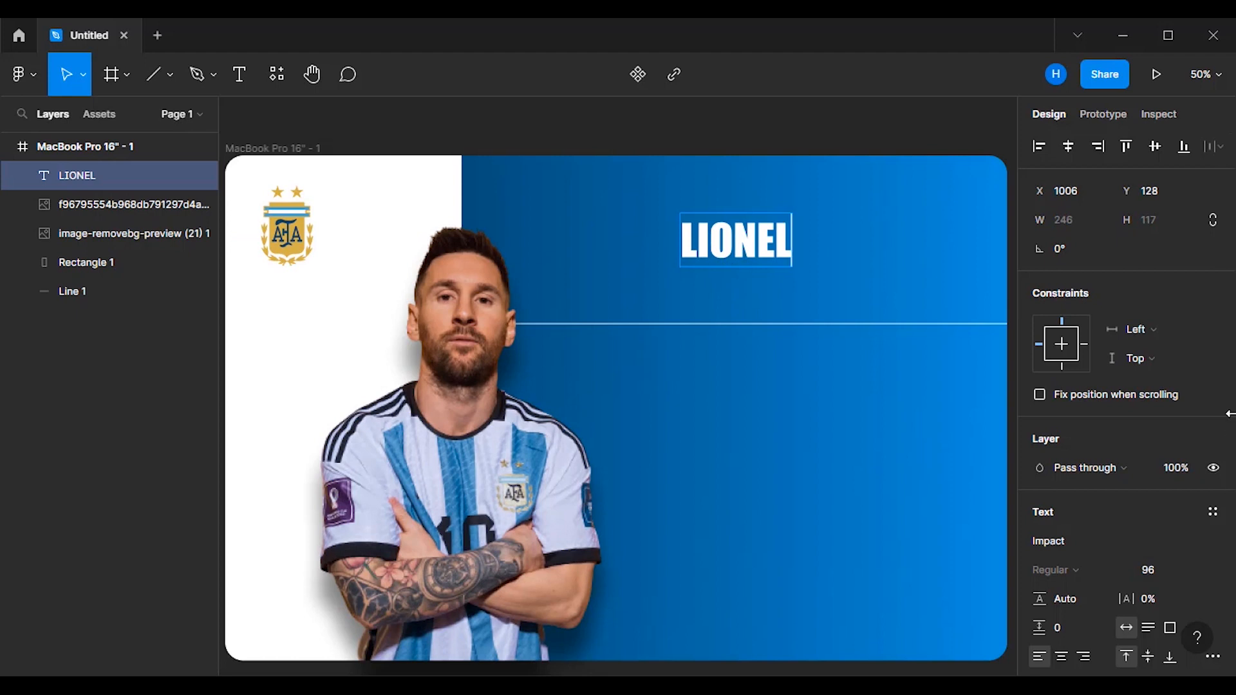
- Hide the LIONEL text's fill and give it a white FFFFFF outside stroke 3 thick
{"action": "scroll", "coordinate": [1192, 593], "scroll_direction": "down", "scroll_amount": 3}
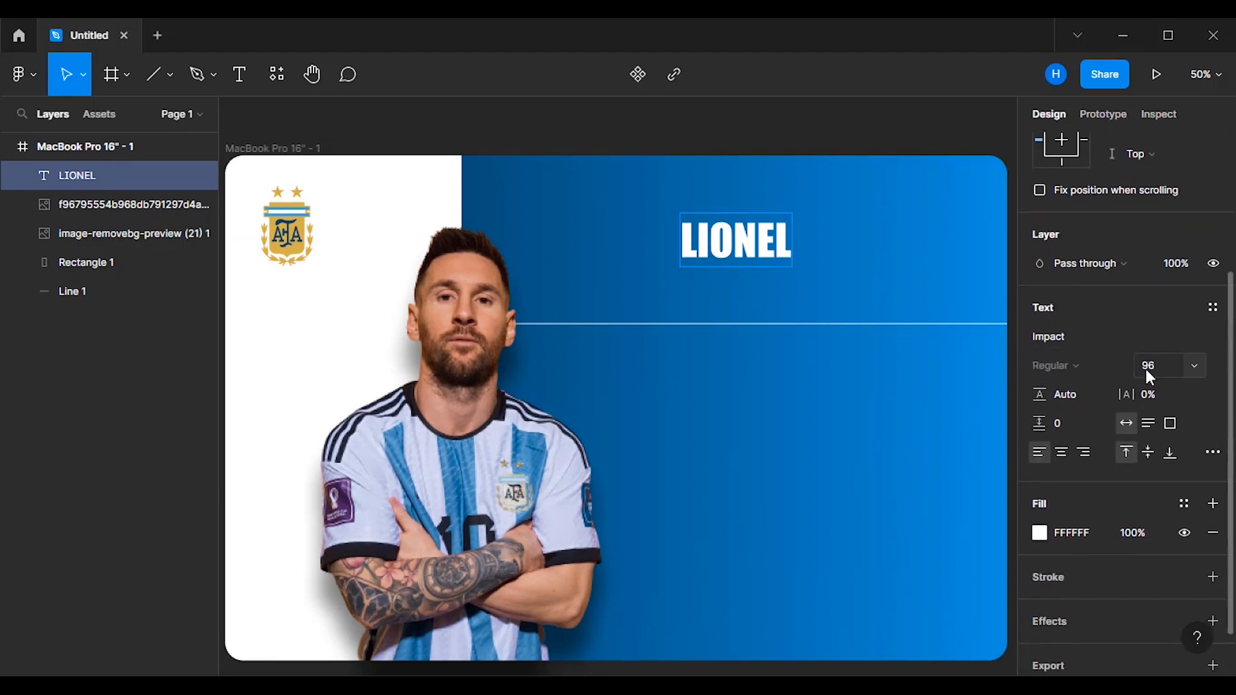
{"action": "left_click", "coordinate": [1193, 367]}
{"action": "left_click", "coordinate": [1181, 423]}
{"action": "scroll", "coordinate": [1226, 580], "scroll_direction": "down", "scroll_amount": 2}
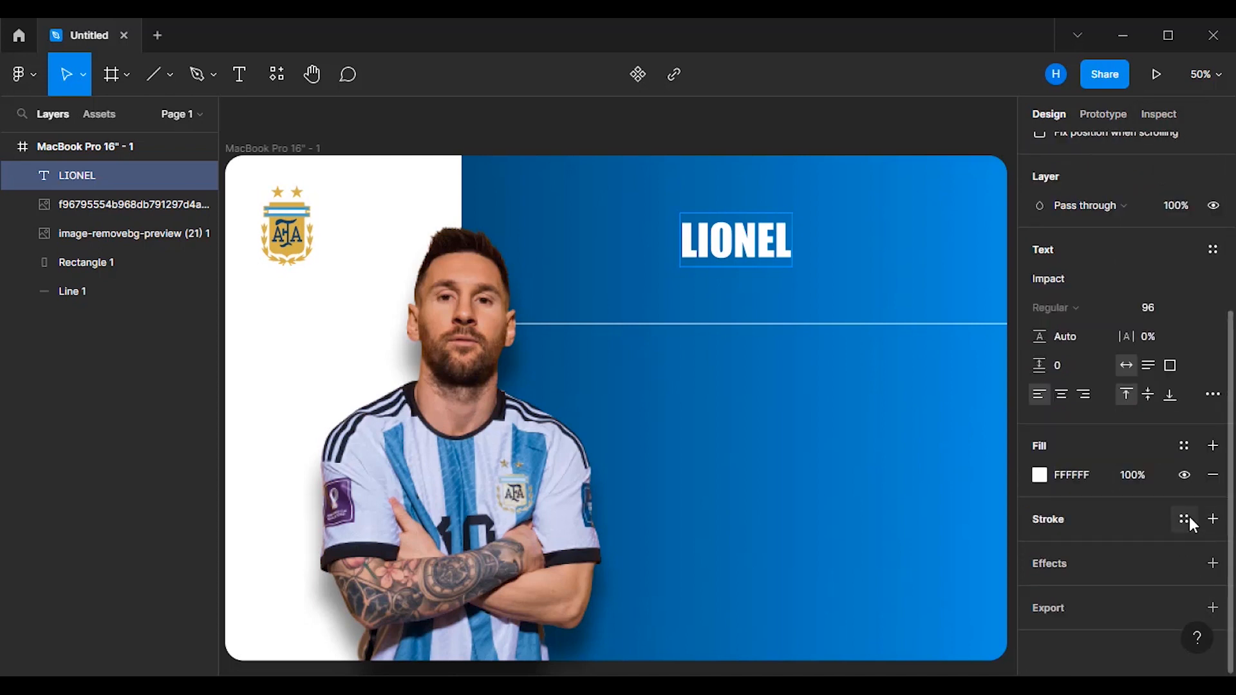
{"action": "left_click", "coordinate": [1213, 519]}
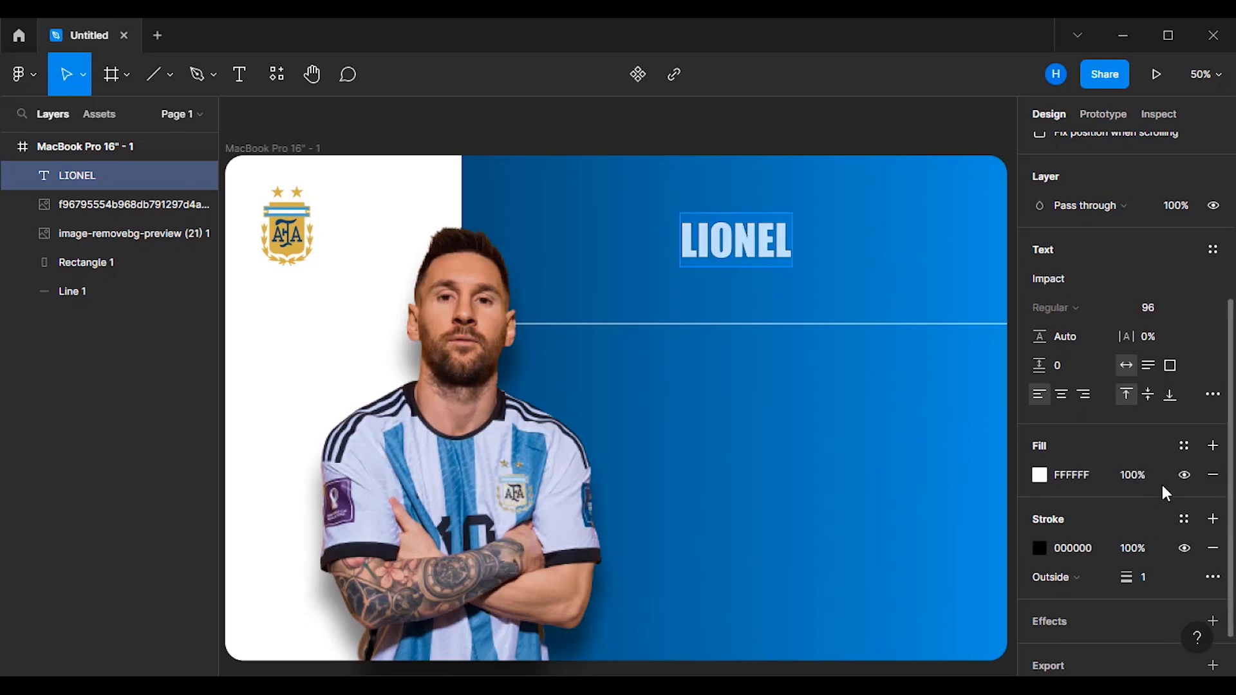
{"action": "left_click", "coordinate": [1185, 475]}
{"action": "left_click", "coordinate": [1039, 548]}
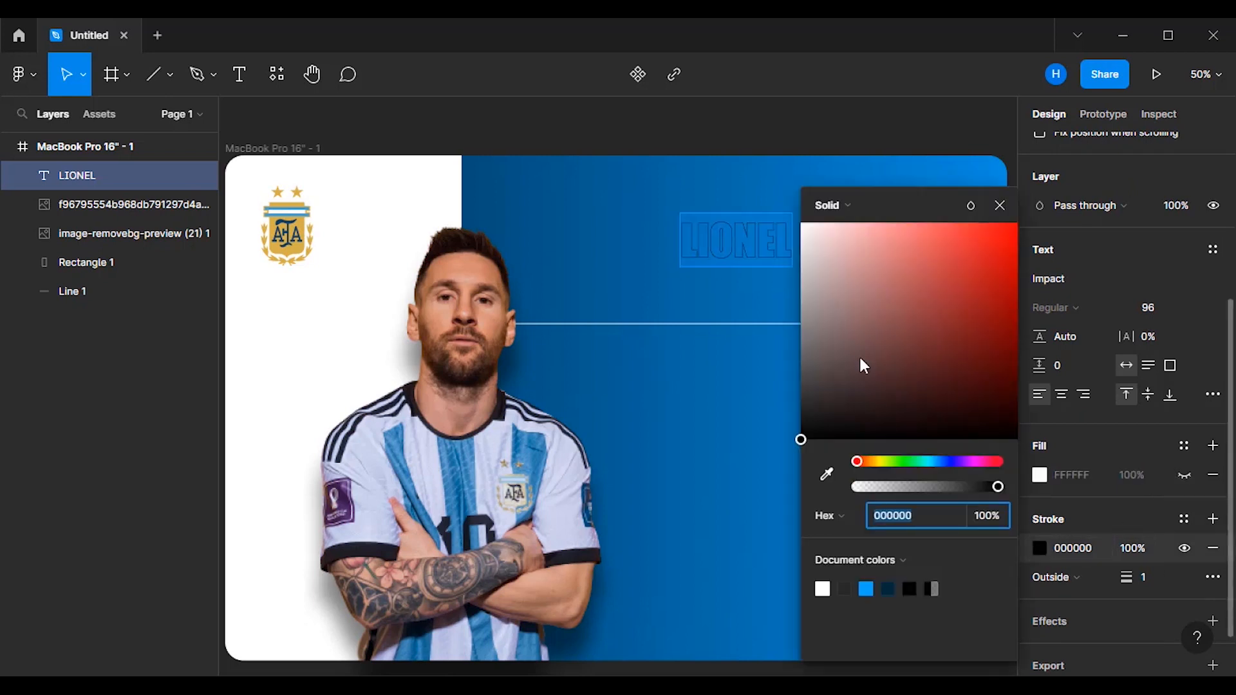
{"action": "left_click", "coordinate": [802, 223]}
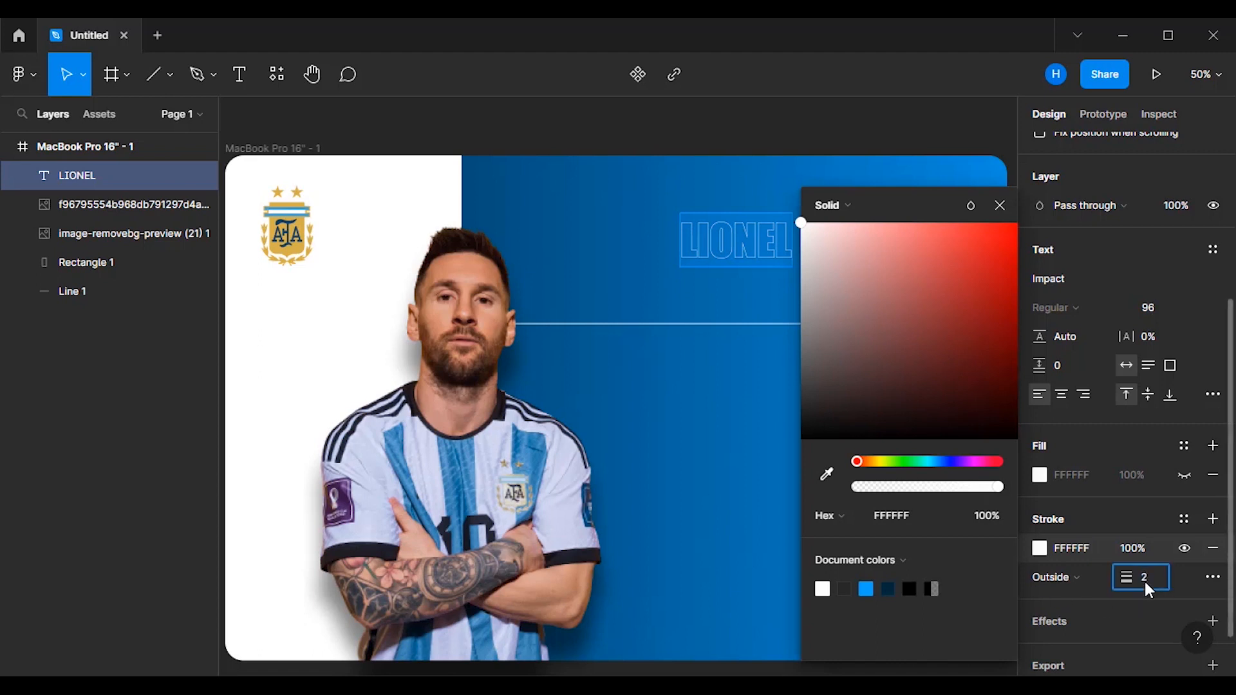
{"action": "type", "text": "3"}
{"action": "left_click", "coordinate": [1189, 582]}
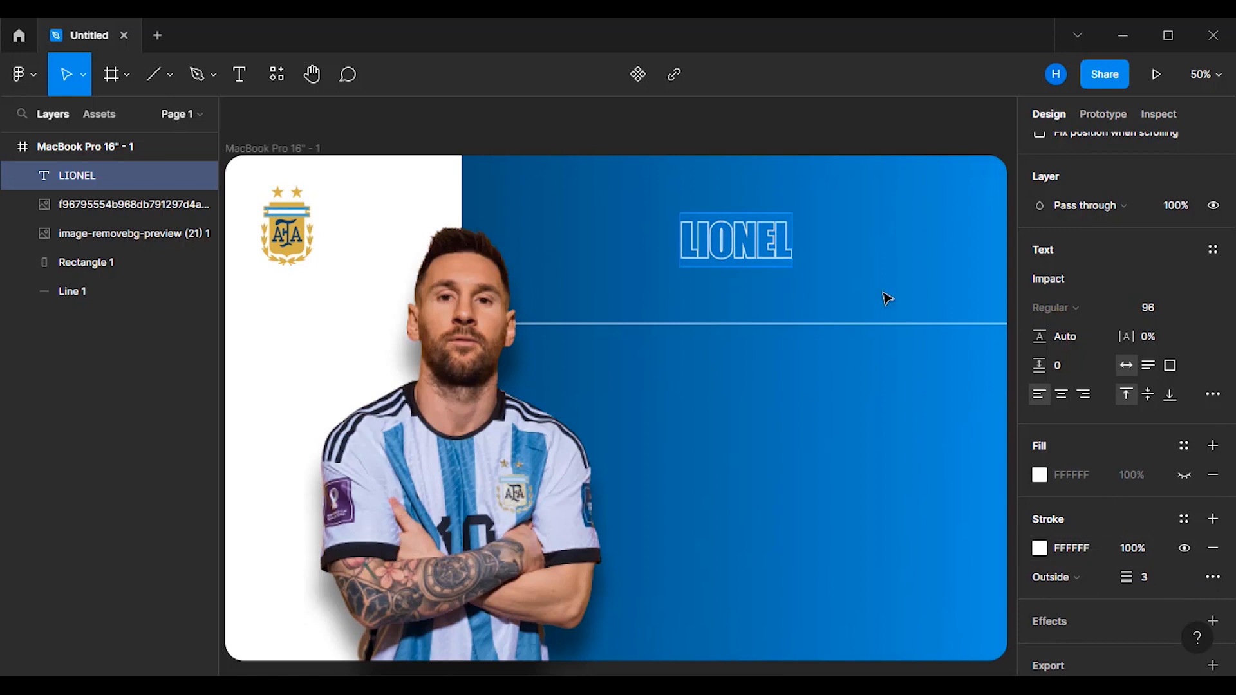
- Set the LIONEL text's letter spacing to 5%
{"action": "left_click", "coordinate": [1146, 338]}
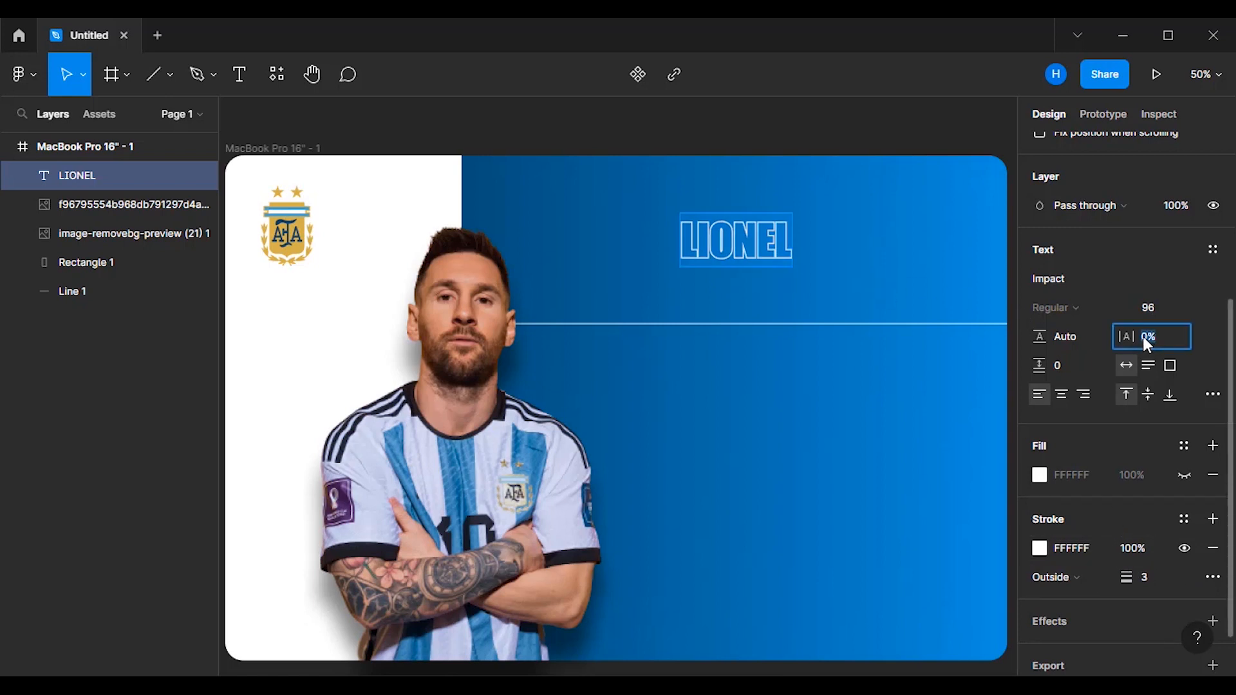
{"action": "key", "text": "Return"}
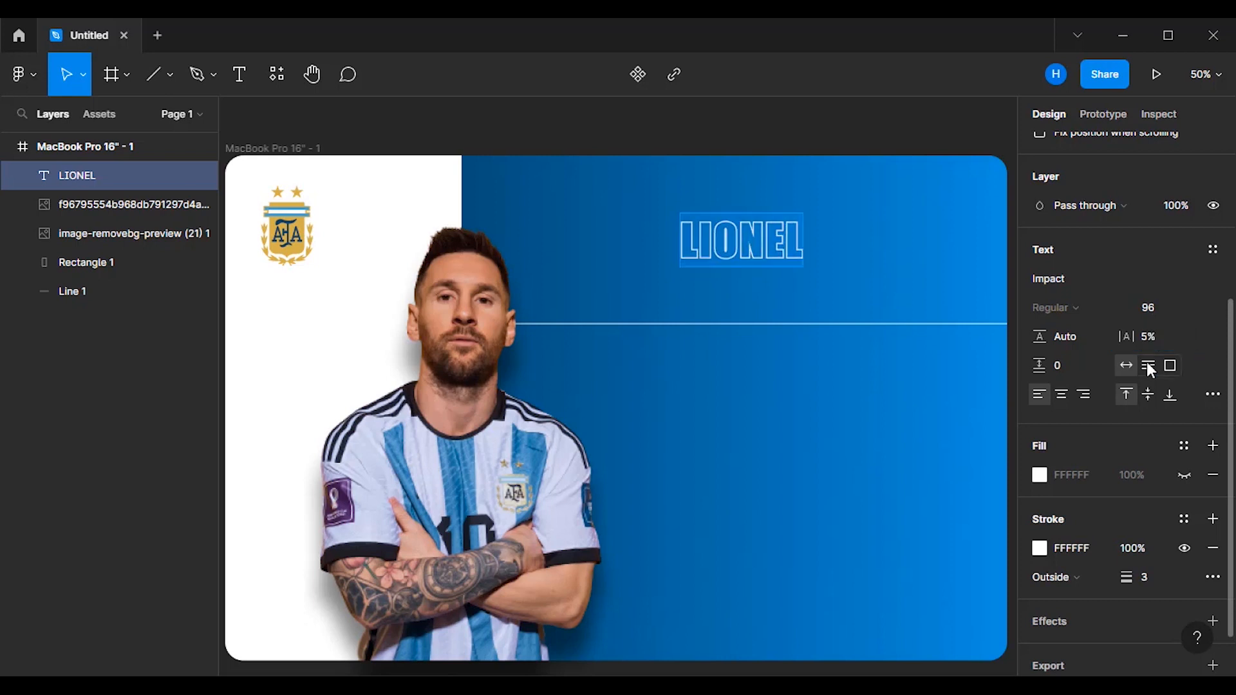
{"action": "left_click", "coordinate": [882, 280]}
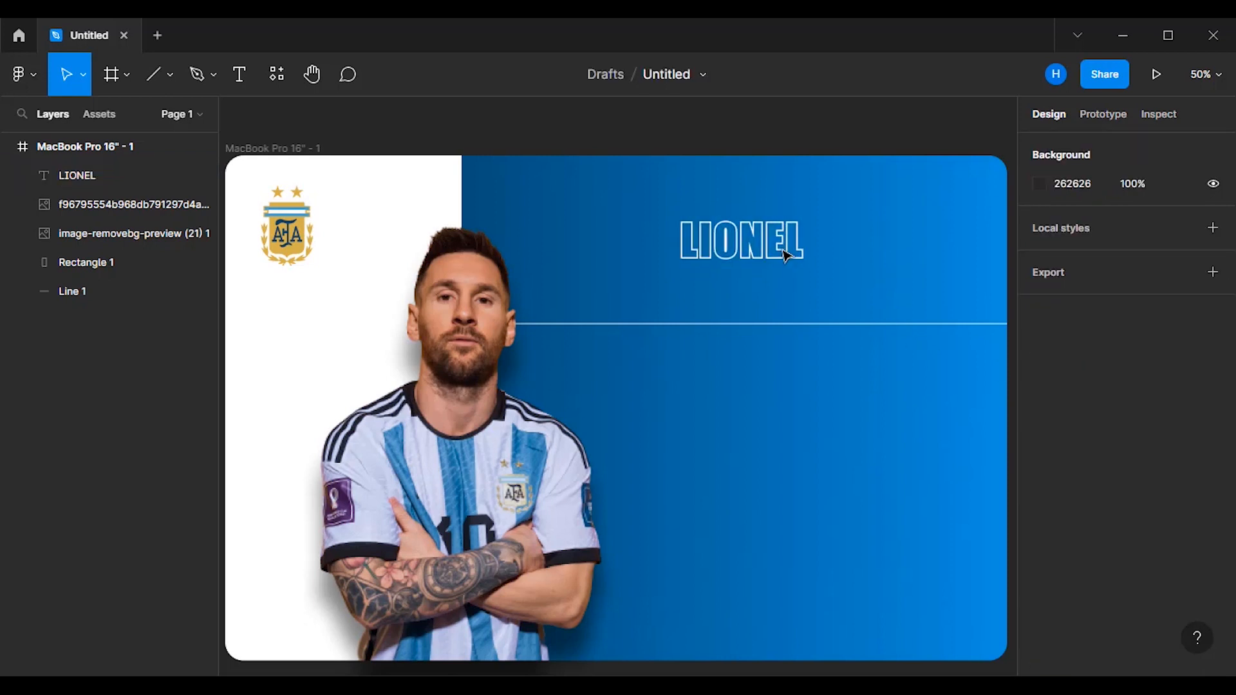
- Move the LIONEL text to X 840, Y 41 and place a copy beneath it at Y 179
{"action": "left_click_drag", "start_coordinate": [785, 256], "coordinate": [706, 274]}
{"action": "key", "text": "t"}
{"action": "double_click", "coordinate": [685, 278]}
- Replace the lower copy's text with MESSI, copied from the Notepad notes
{"action": "key", "text": "alt+Tab"}
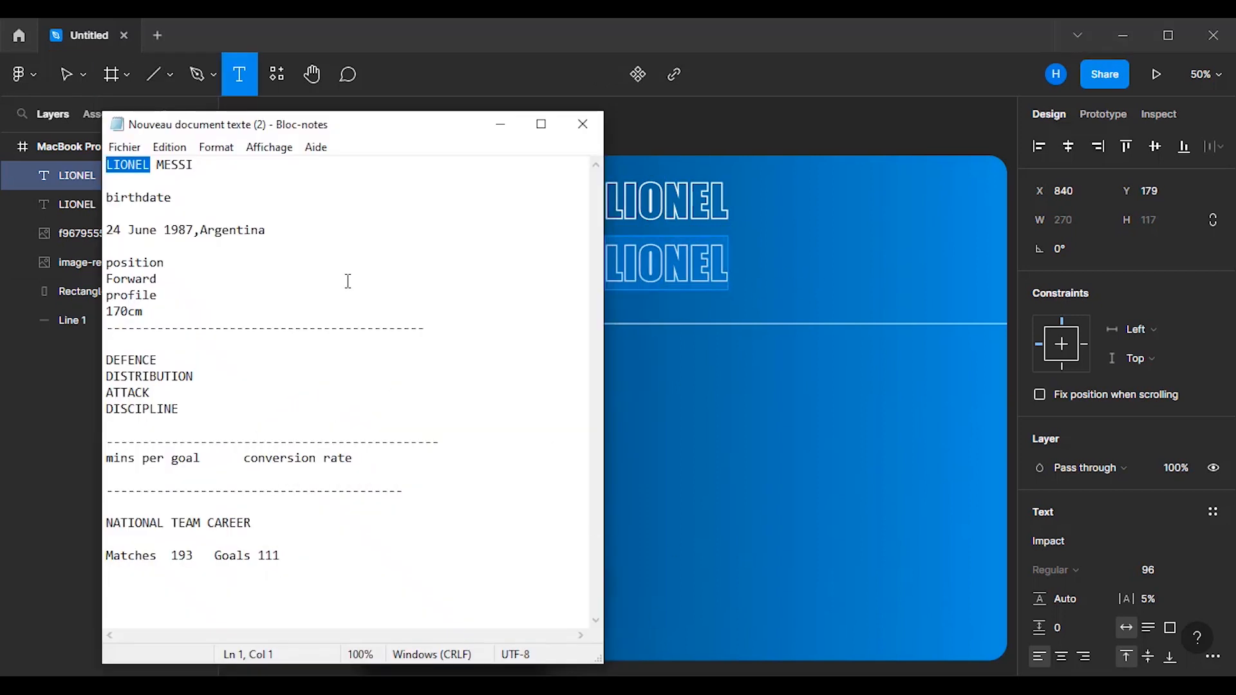
{"action": "double_click", "coordinate": [184, 166]}
{"action": "right_click", "coordinate": [171, 166]}
{"action": "left_click", "coordinate": [251, 222]}
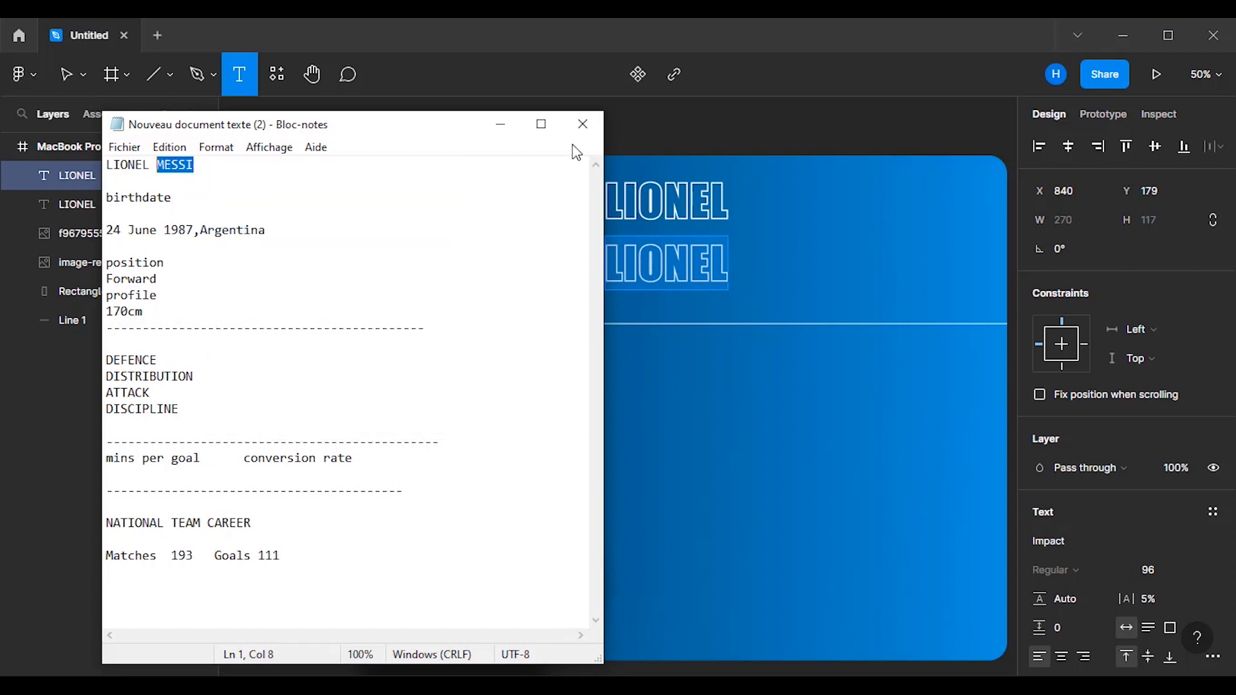
{"action": "left_click", "coordinate": [500, 123]}
{"action": "key", "text": "ctrl+v"}
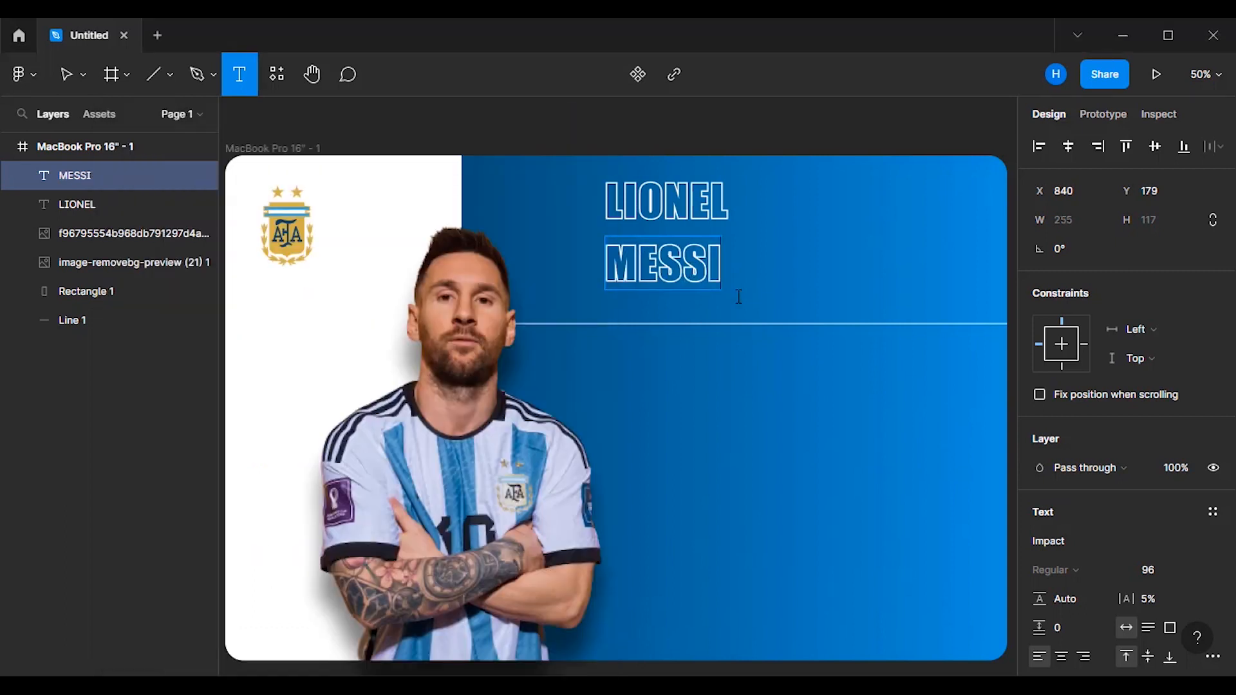
- Set the MESSI text's font size to 135
{"action": "key", "text": "ctrl+a"}
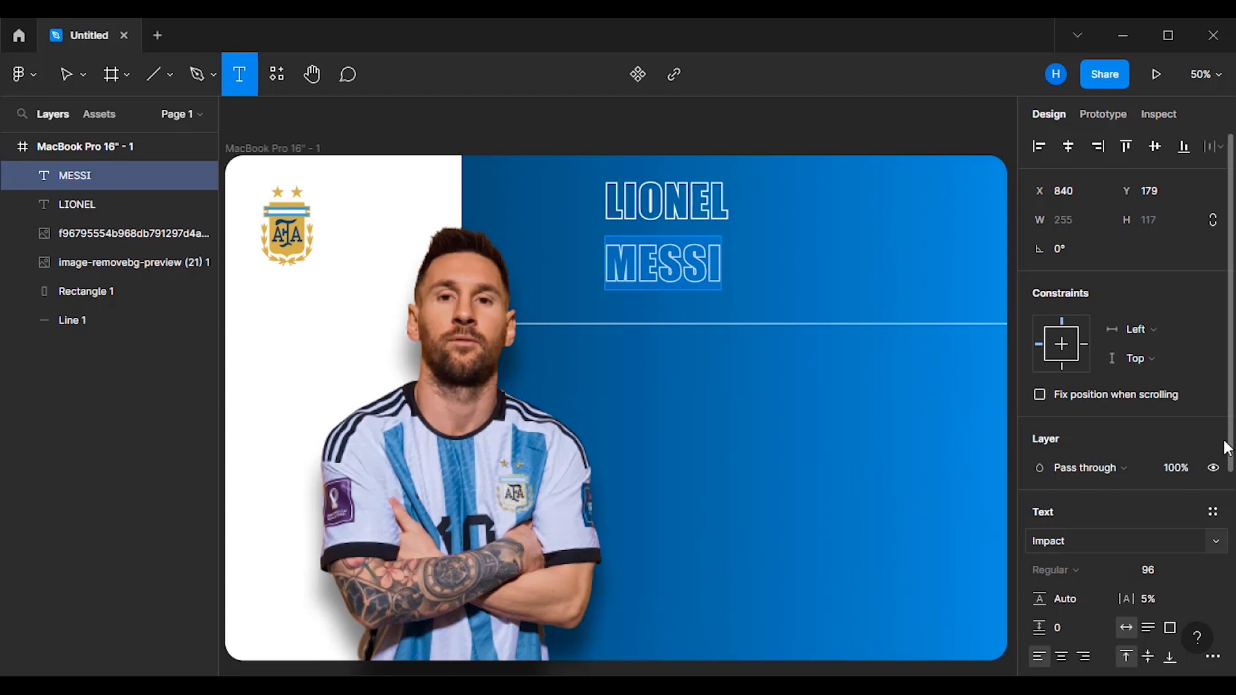
{"action": "left_click_drag", "start_coordinate": [1226, 461], "coordinate": [1233, 577]}
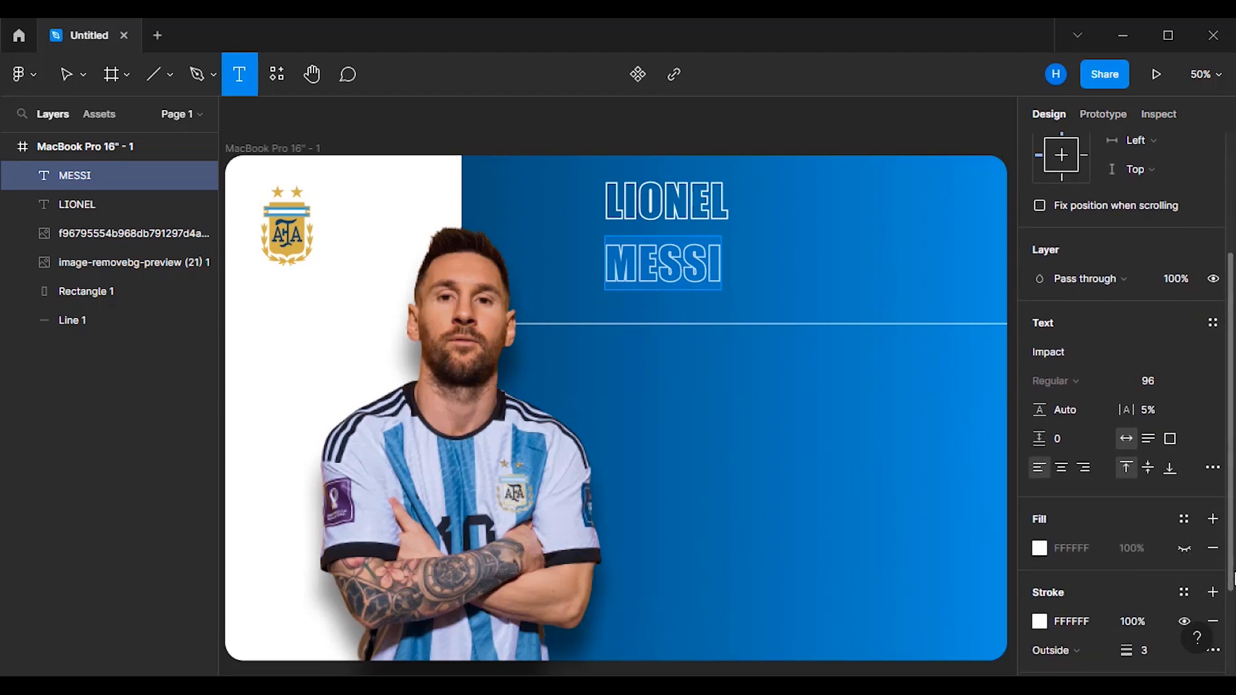
{"action": "left_click", "coordinate": [1187, 384]}
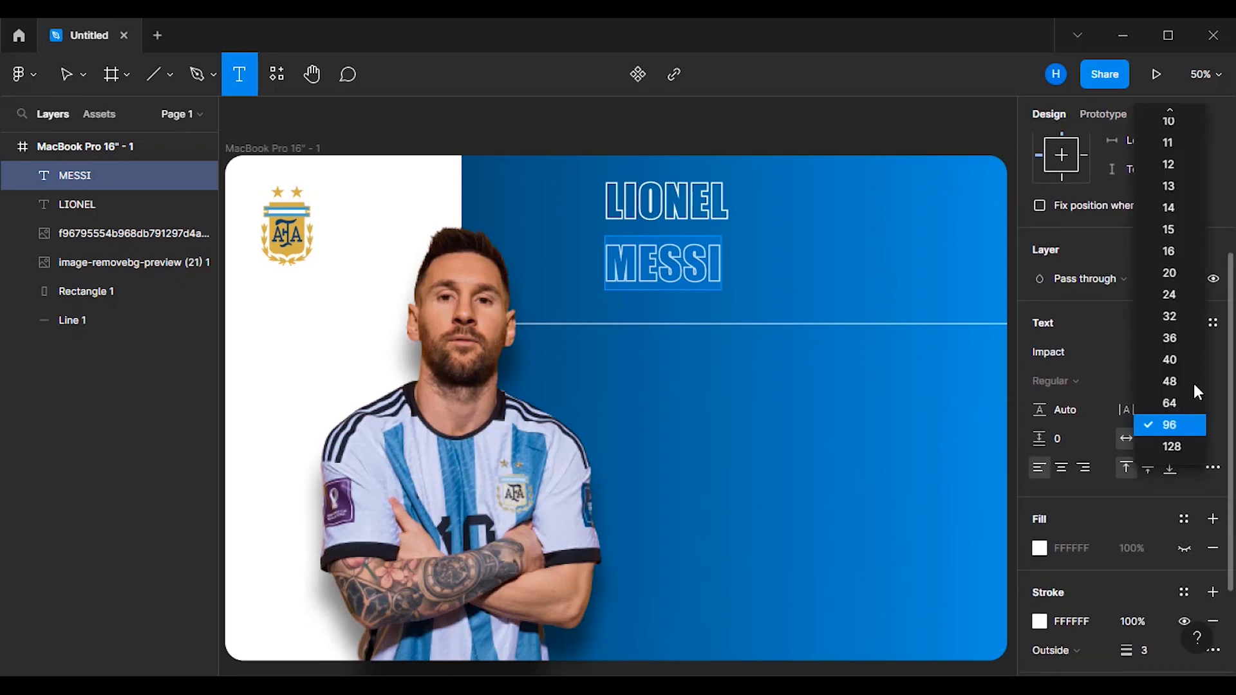
{"action": "left_click", "coordinate": [1187, 447]}
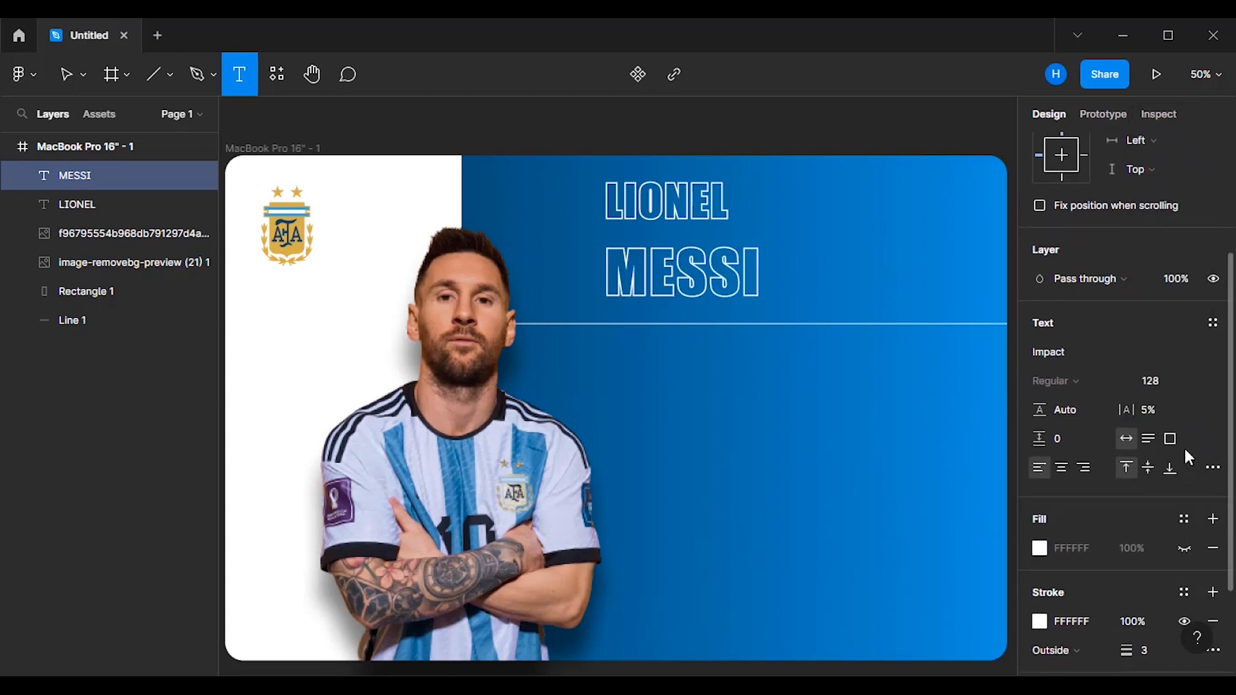
{"action": "left_click", "coordinate": [1152, 385]}
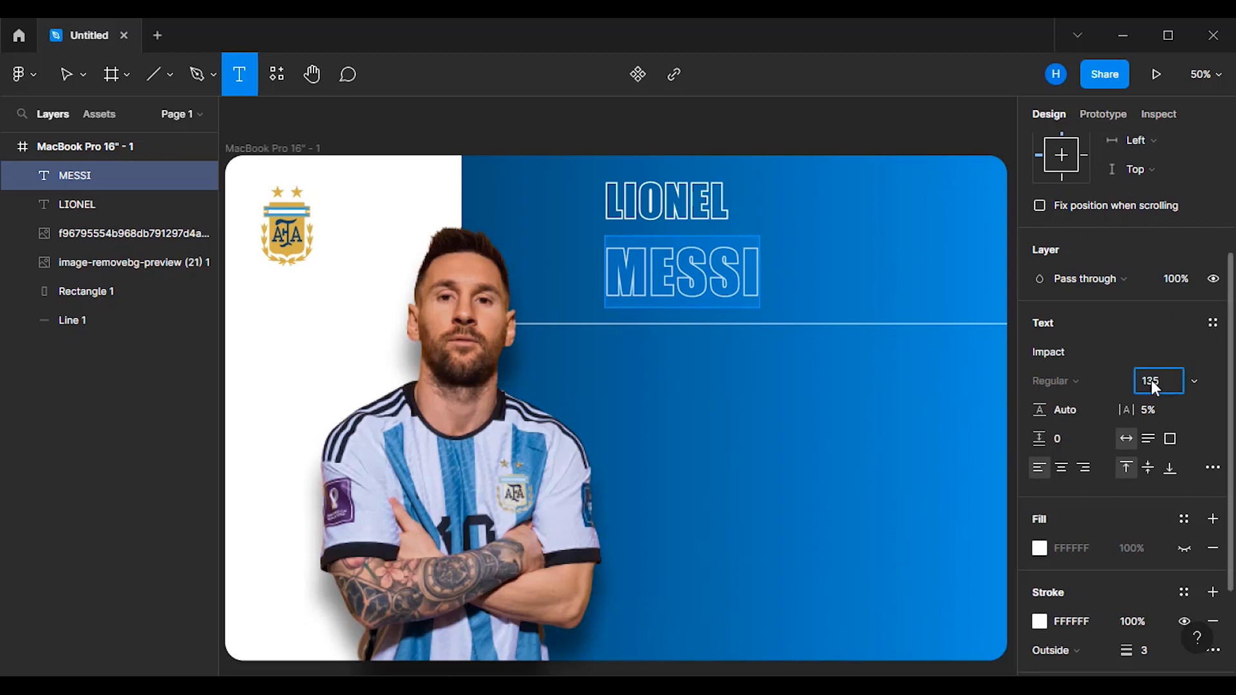
{"action": "key", "text": "Return"}
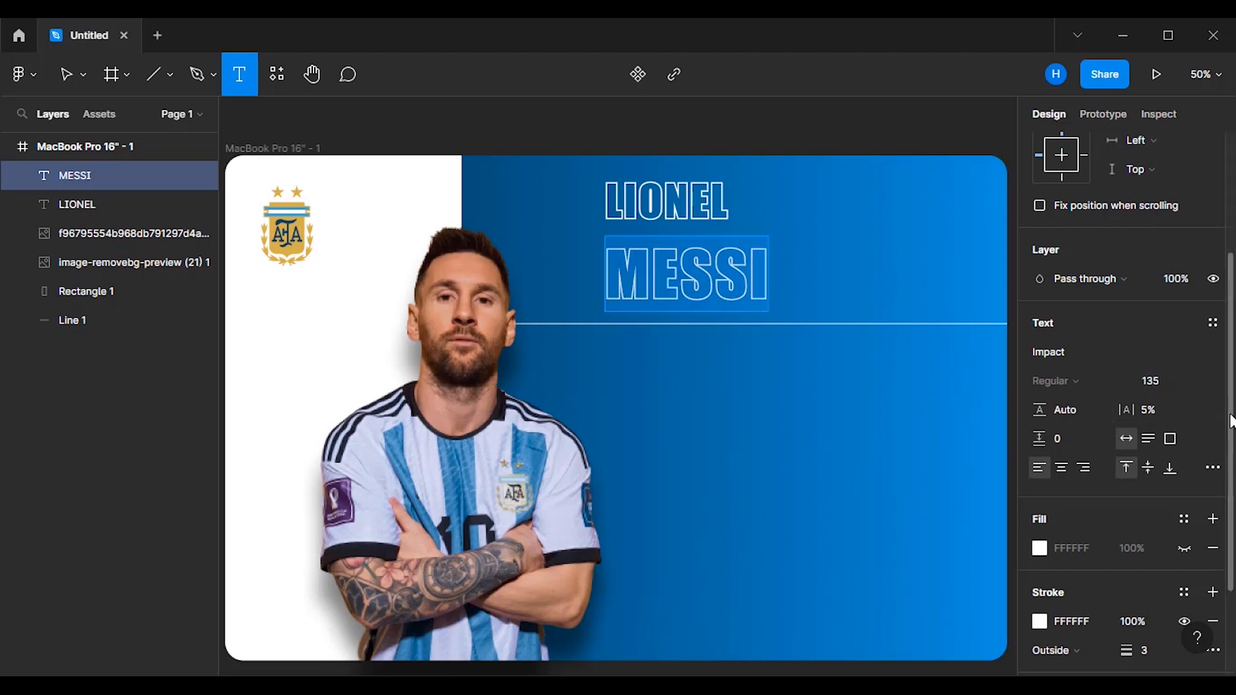
- Show the MESSI text's white FFFFFF fill and hide its stroke
{"action": "scroll", "coordinate": [1223, 426], "scroll_direction": "down", "scroll_amount": 3}
{"action": "left_click", "coordinate": [1184, 417]}
{"action": "left_click", "coordinate": [1183, 491]}
{"action": "left_click", "coordinate": [1039, 418]}
{"action": "left_click", "coordinate": [922, 517]}
{"action": "left_click", "coordinate": [924, 519]}
{"action": "left_click", "coordinate": [1132, 391]}
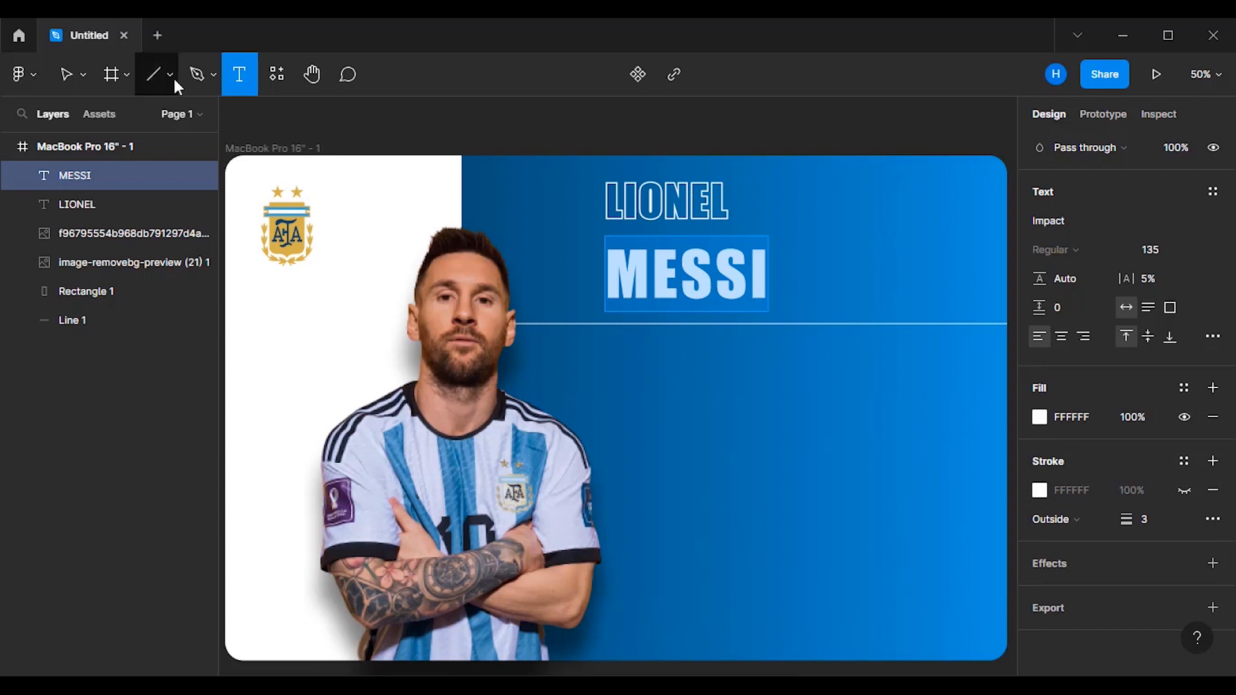
{"action": "left_click", "coordinate": [64, 81]}
{"action": "key", "text": "Escape"}
{"action": "left_click", "coordinate": [875, 240]}
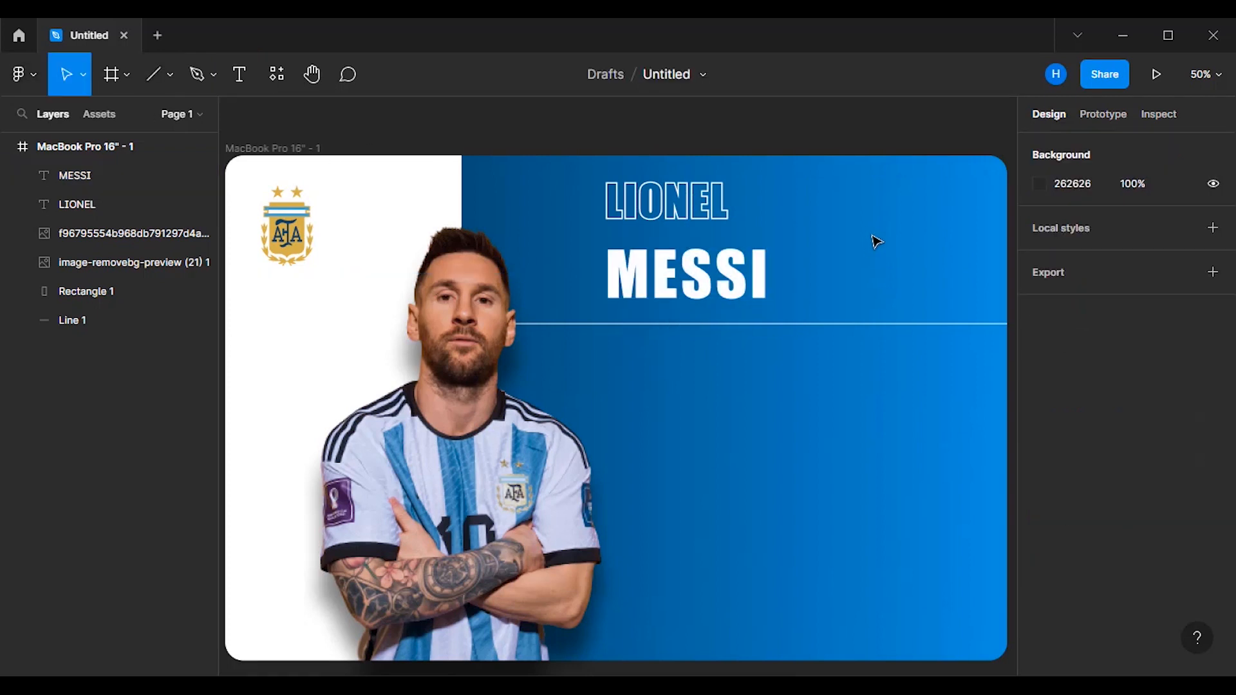
- Reposition the MESSI text closer beneath LIONEL, at X 834, Y 149
{"action": "left_click", "coordinate": [711, 261]}
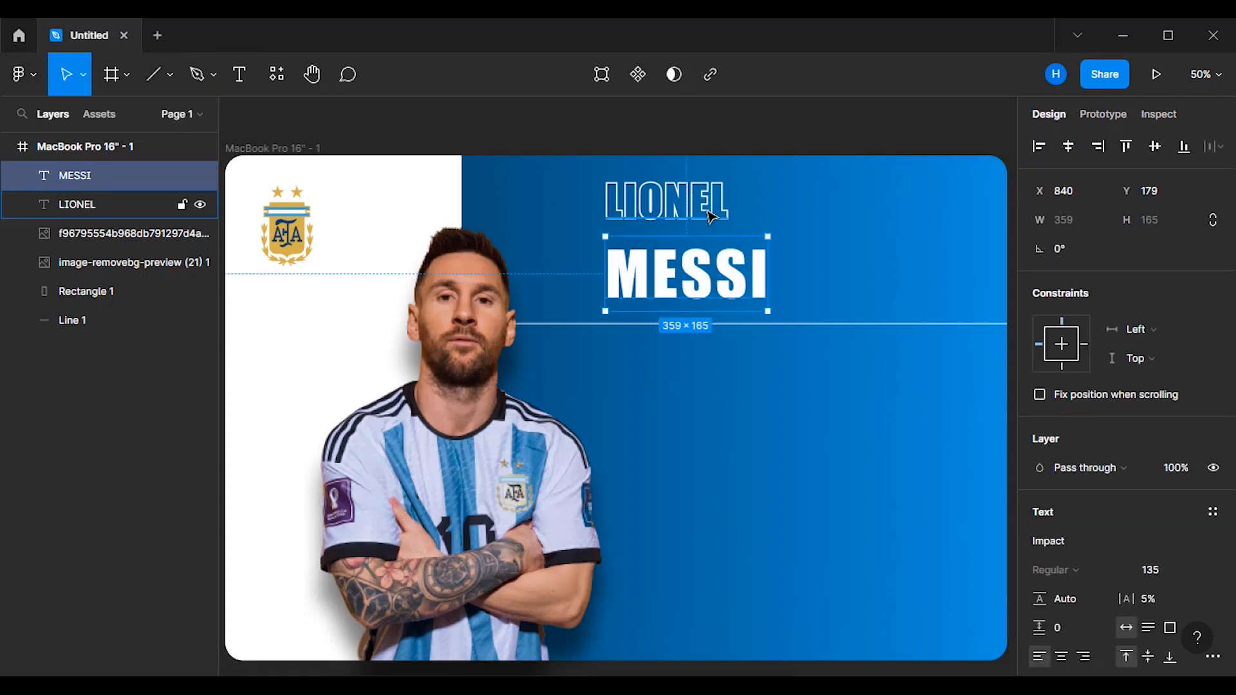
{"action": "left_click", "coordinate": [850, 268]}
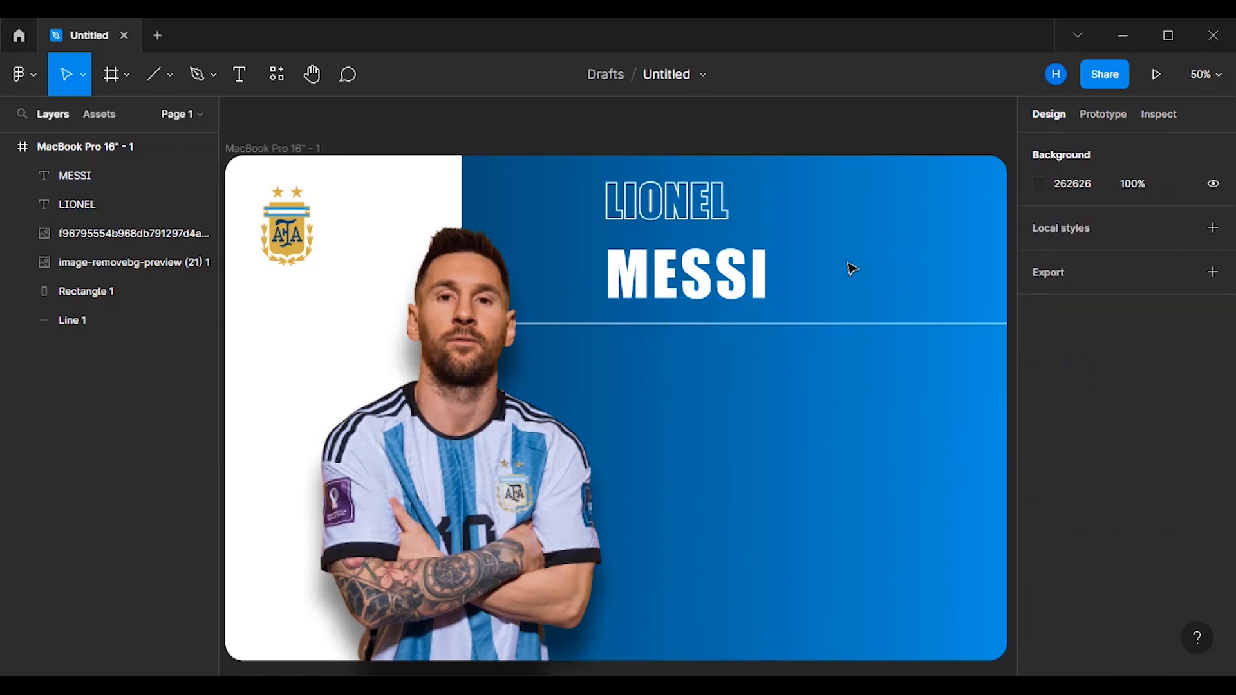
{"action": "left_click", "coordinate": [743, 284]}
{"action": "left_click_drag", "start_coordinate": [739, 282], "coordinate": [738, 272]}
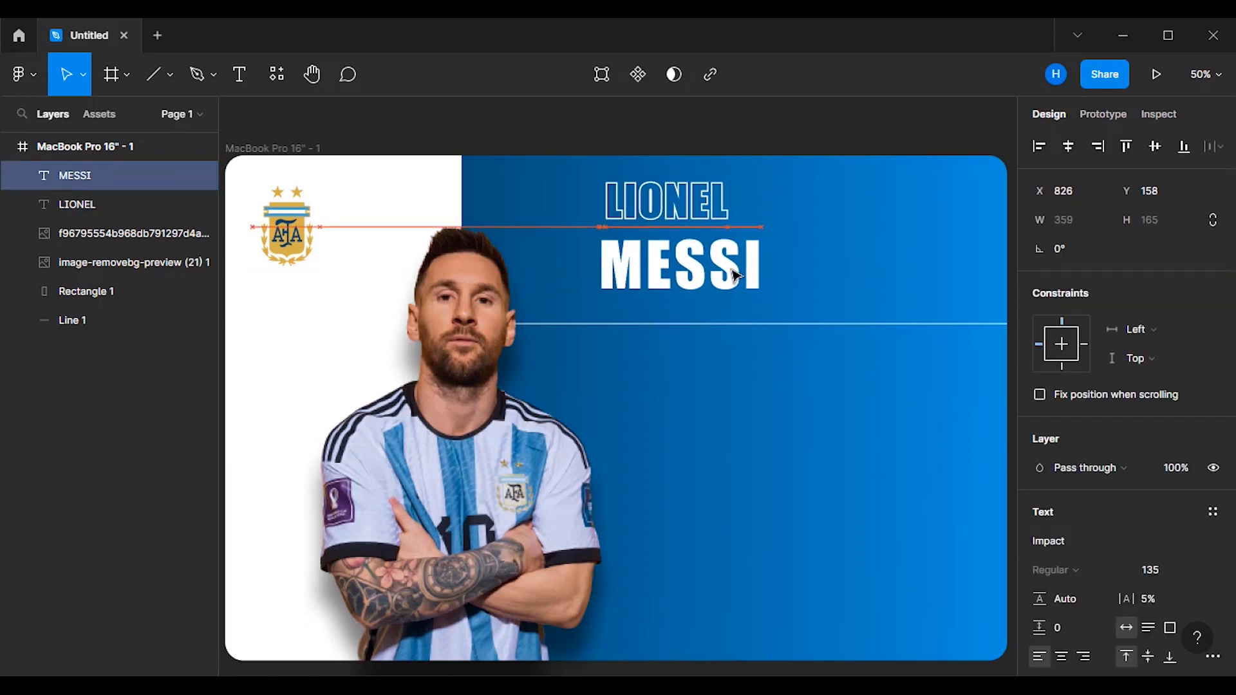
{"action": "key", "text": "Left"}
{"action": "key", "text": "Left"}
{"action": "key", "text": "Up"}
{"action": "key", "text": "Up"}
{"action": "key", "text": "Up"}
{"action": "key", "text": "Up"}
{"action": "key", "text": "Up"}
{"action": "key", "text": "Up"}
{"action": "key", "text": "Up"}
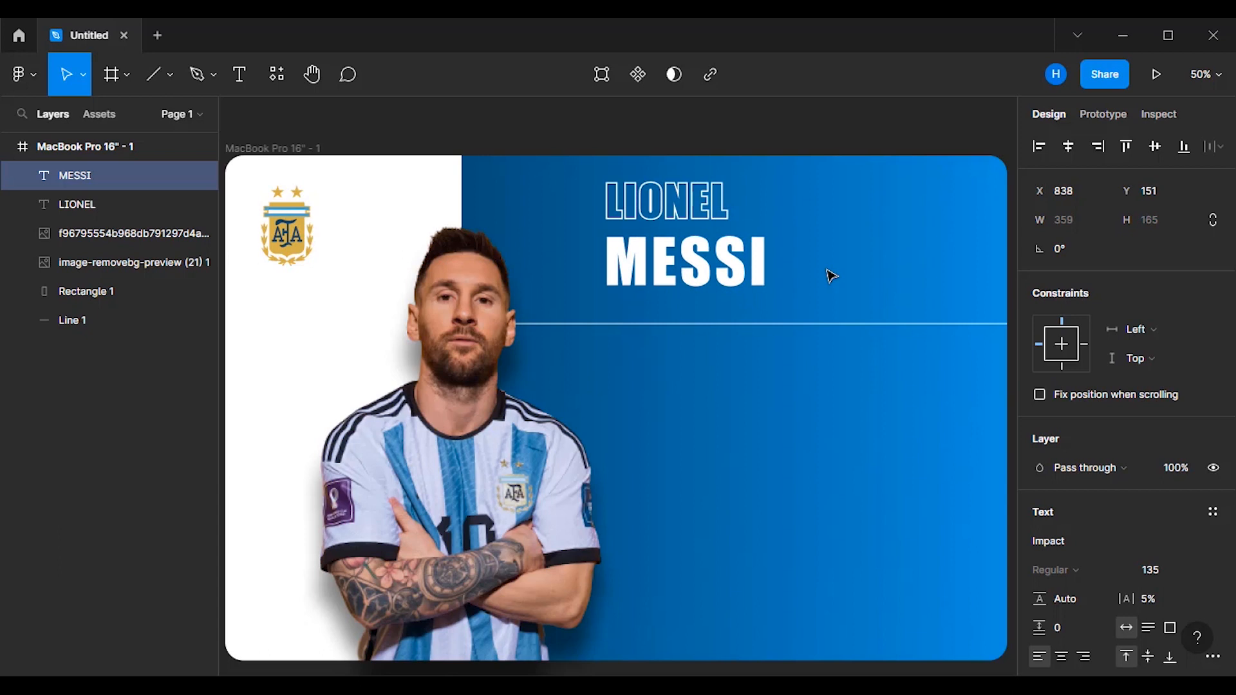
{"action": "key", "text": "Up"}
{"action": "key", "text": "Up"}
{"action": "key", "text": "Left"}
{"action": "key", "text": "Left"}
{"action": "key", "text": "Left"}
{"action": "key", "text": "Left"}
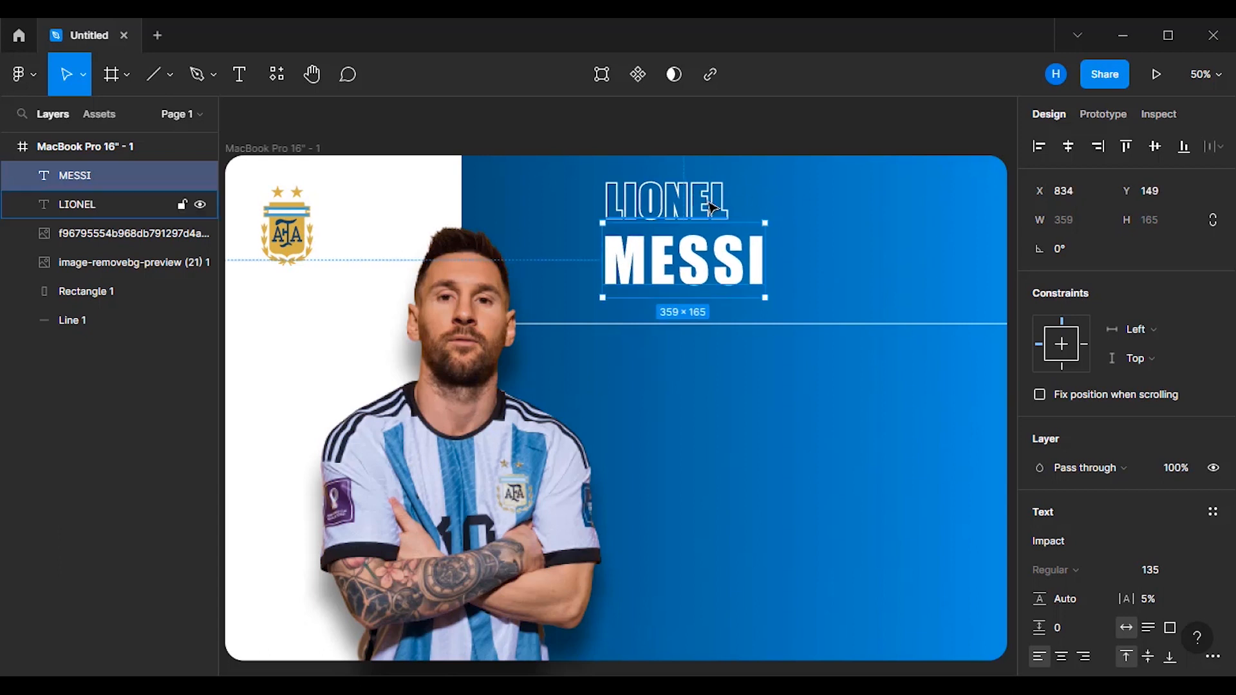
{"action": "left_click", "coordinate": [710, 208]}
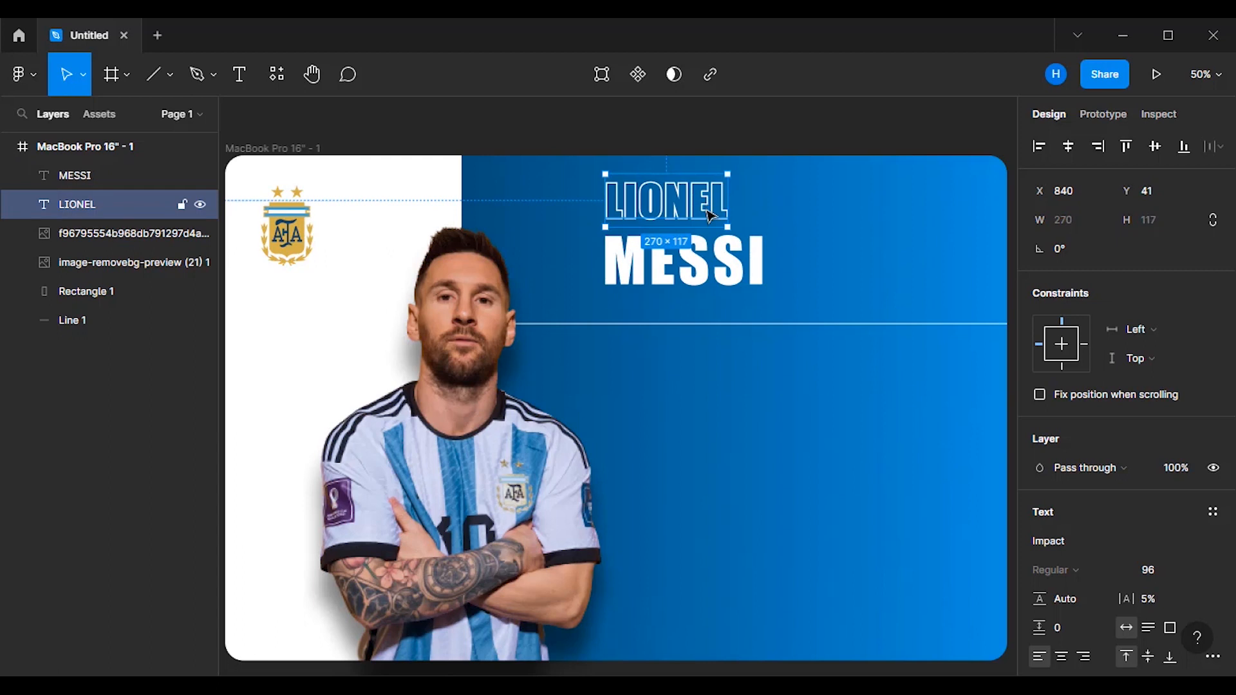
{"action": "key", "text": "ctrl+a"}
{"action": "left_click", "coordinate": [854, 199]}
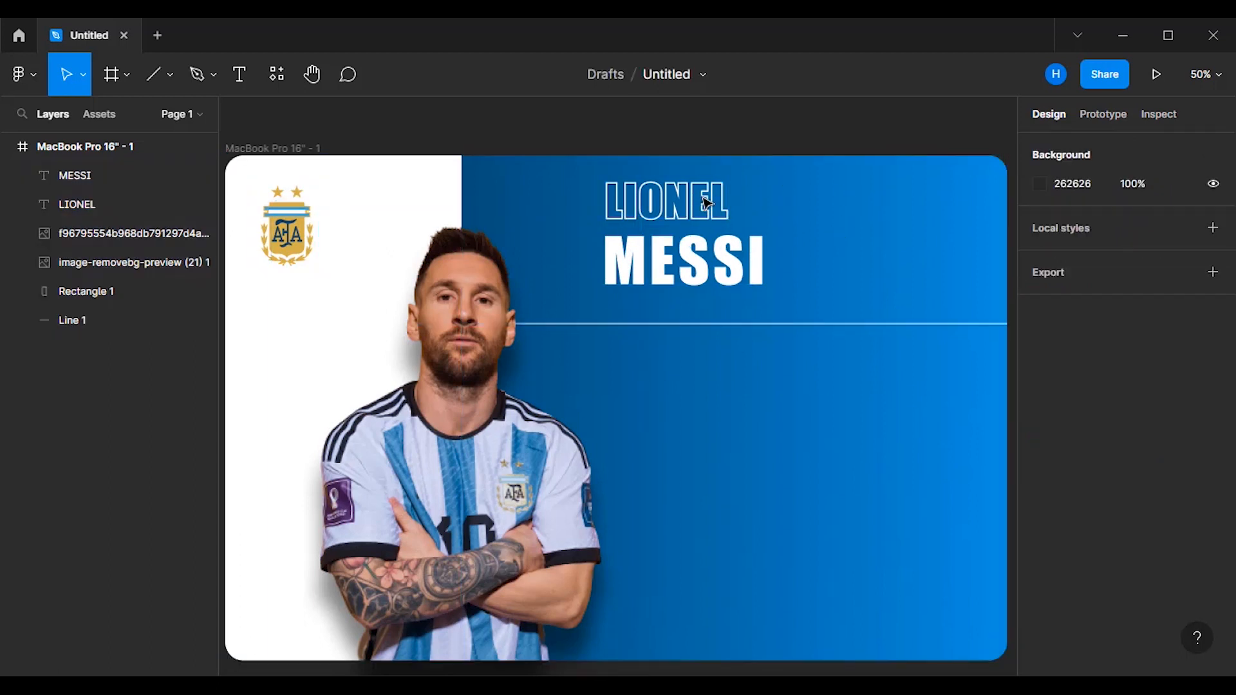
{"action": "left_click", "coordinate": [708, 204]}
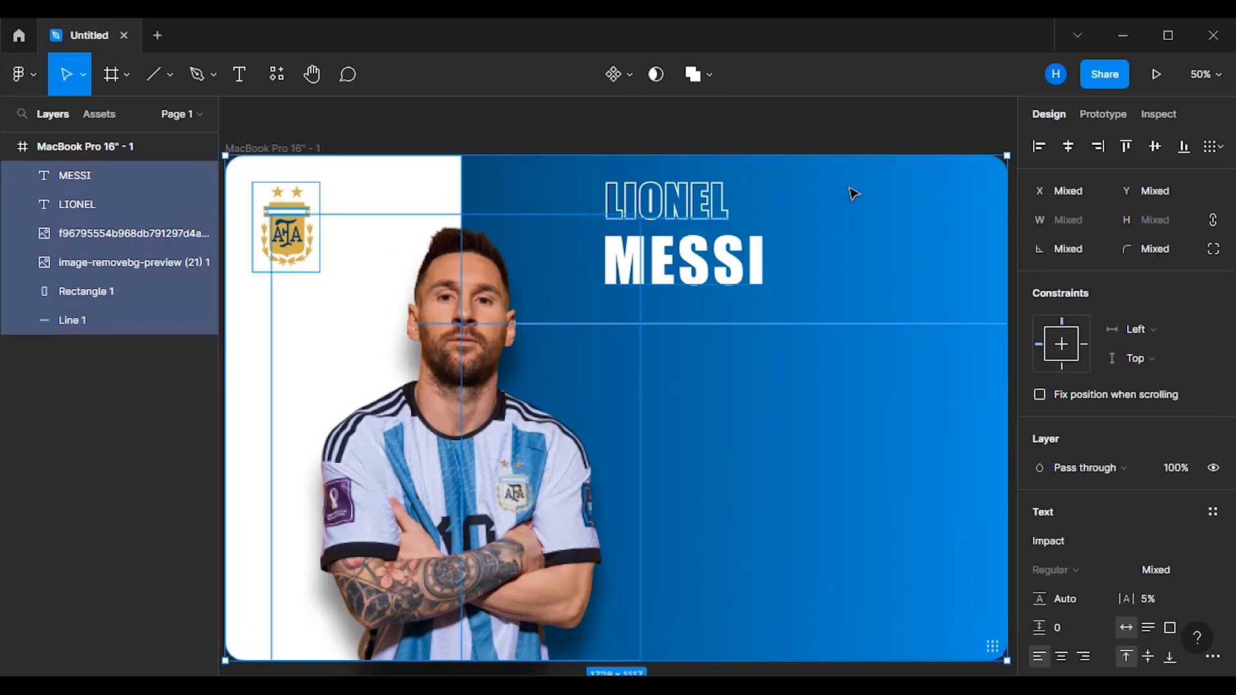
{"action": "left_click", "coordinate": [854, 193]}
- Set the LIONEL text's font size to 64
{"action": "left_click", "coordinate": [239, 74]}
{"action": "left_click", "coordinate": [680, 197]}
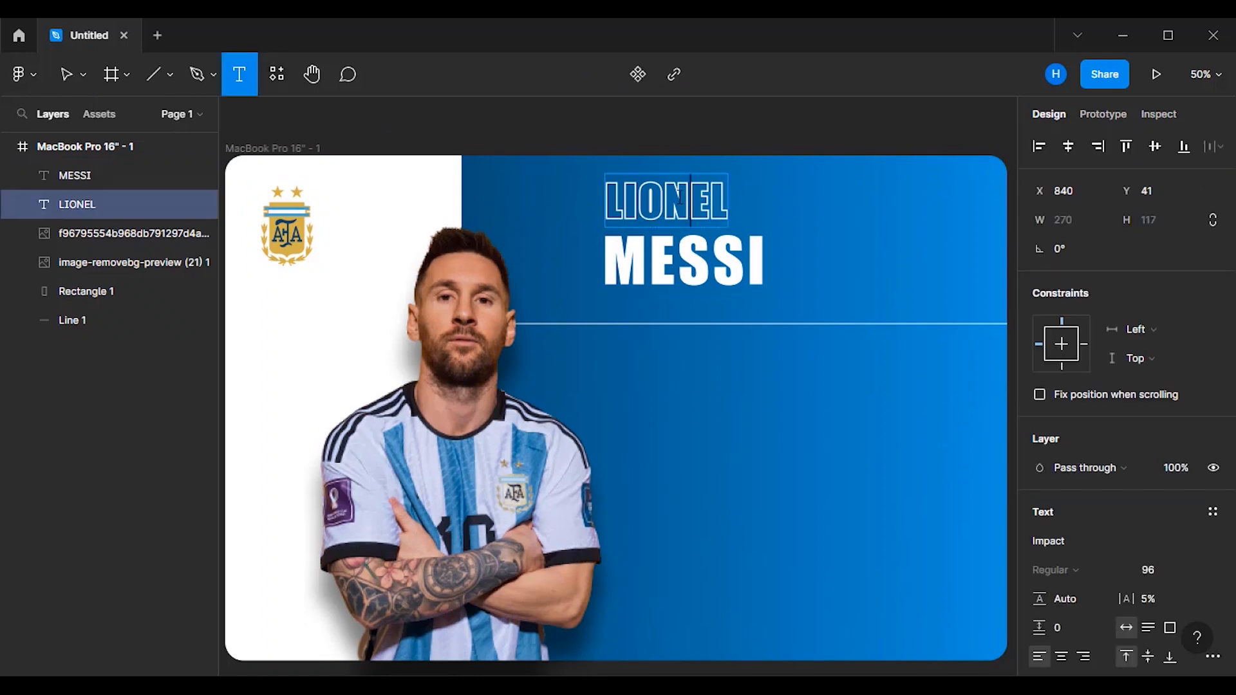
{"action": "left_click", "coordinate": [1186, 571]}
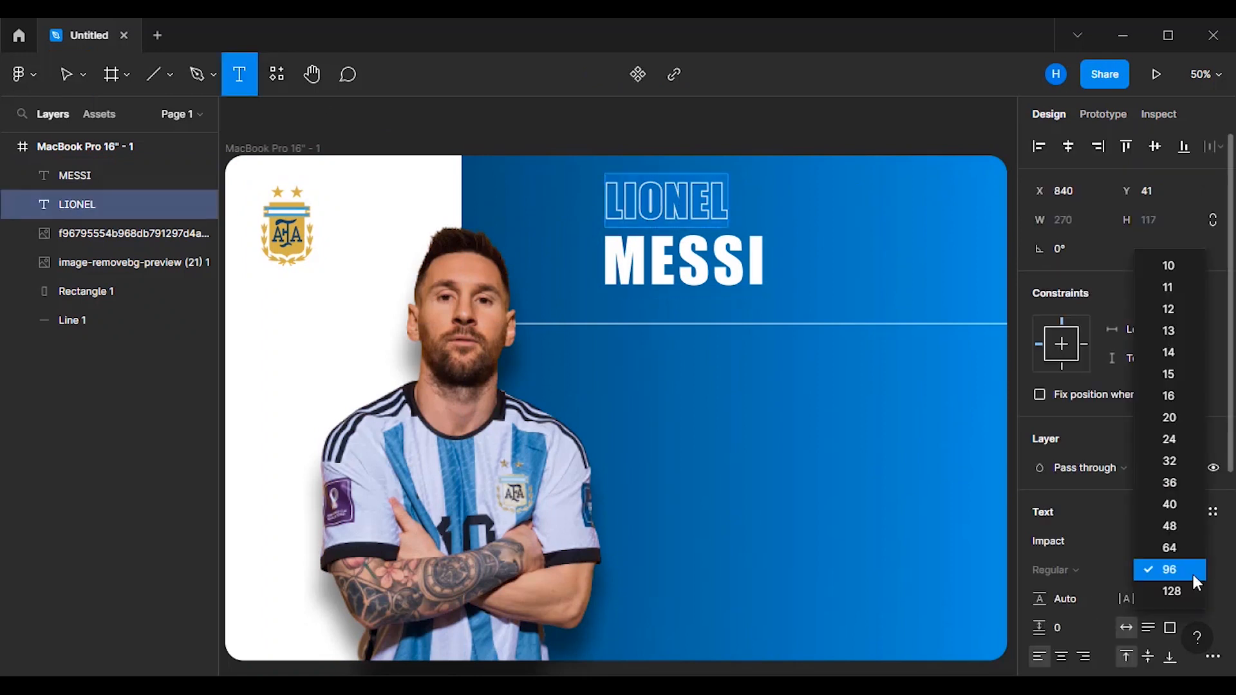
{"action": "left_click", "coordinate": [1178, 547]}
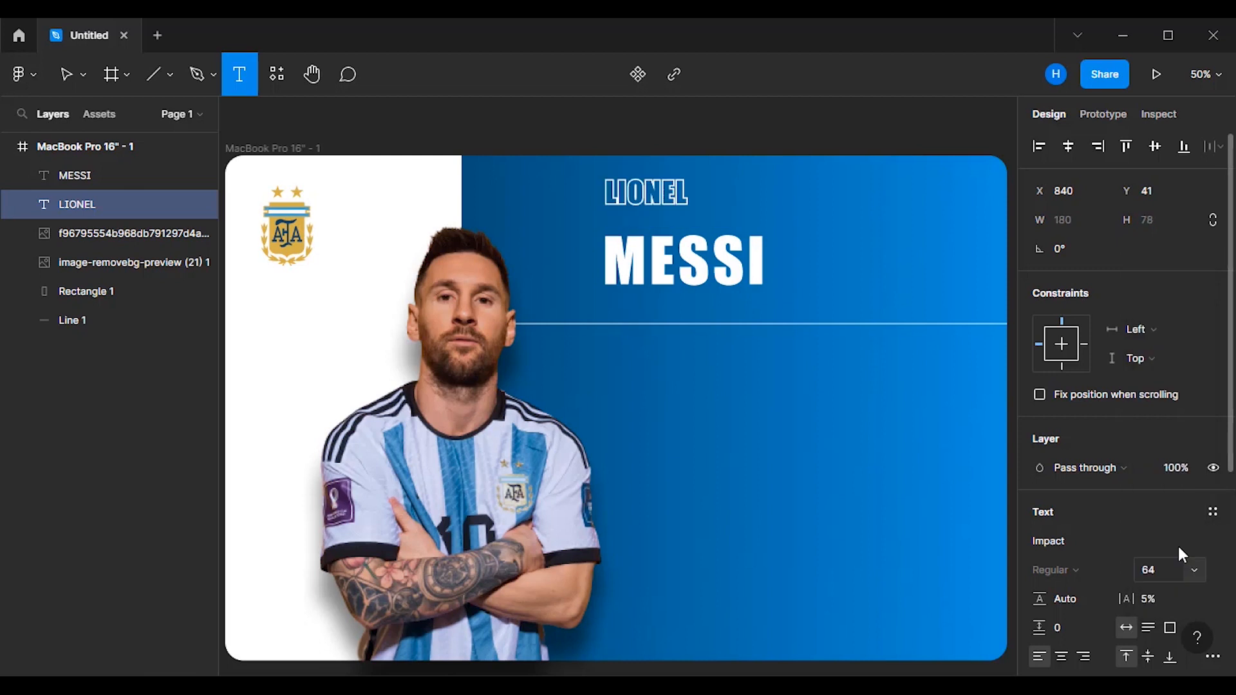
- Set the LIONEL text's font size to 80
{"action": "left_click", "coordinate": [1168, 570]}
{"action": "type", "text": "80"}
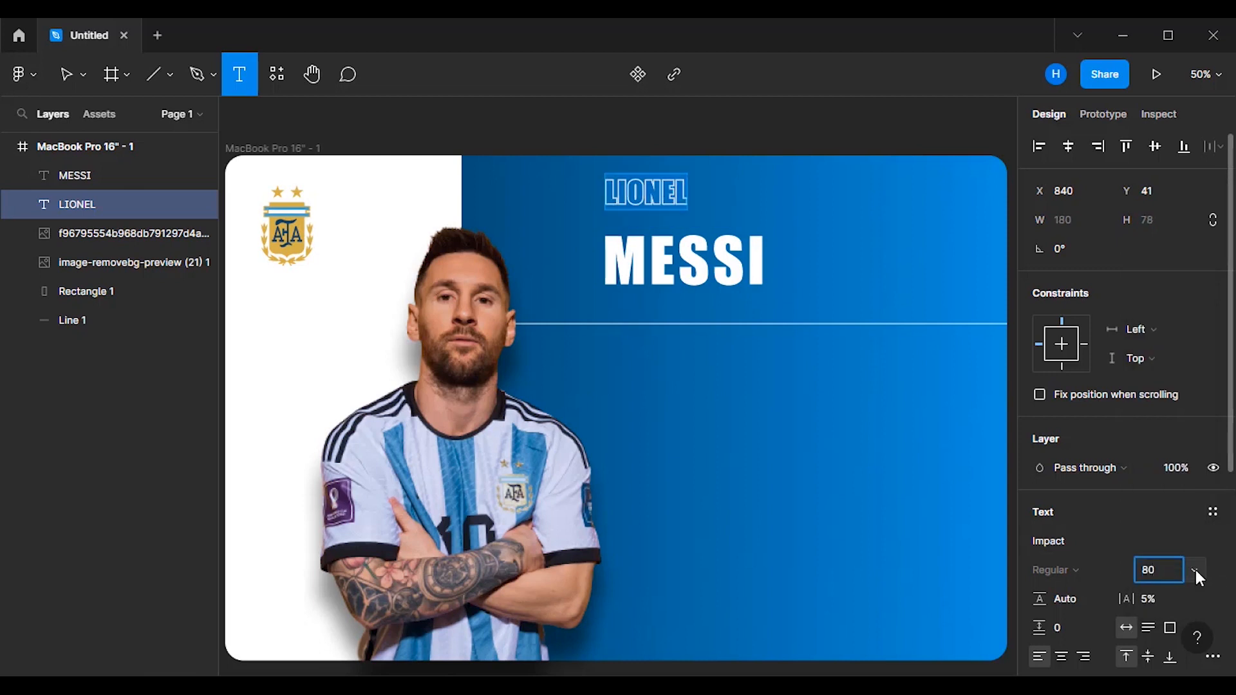
{"action": "left_click", "coordinate": [1196, 570]}
{"action": "left_click", "coordinate": [1067, 278]}
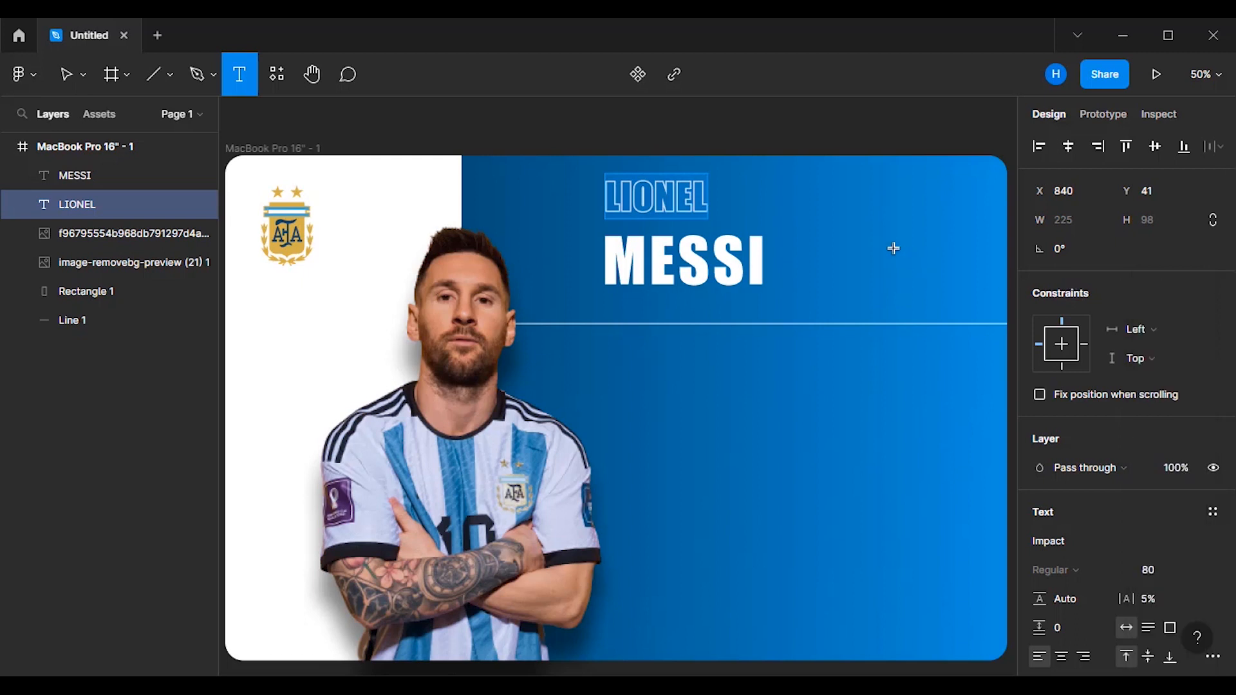
{"action": "key", "text": "Escape"}
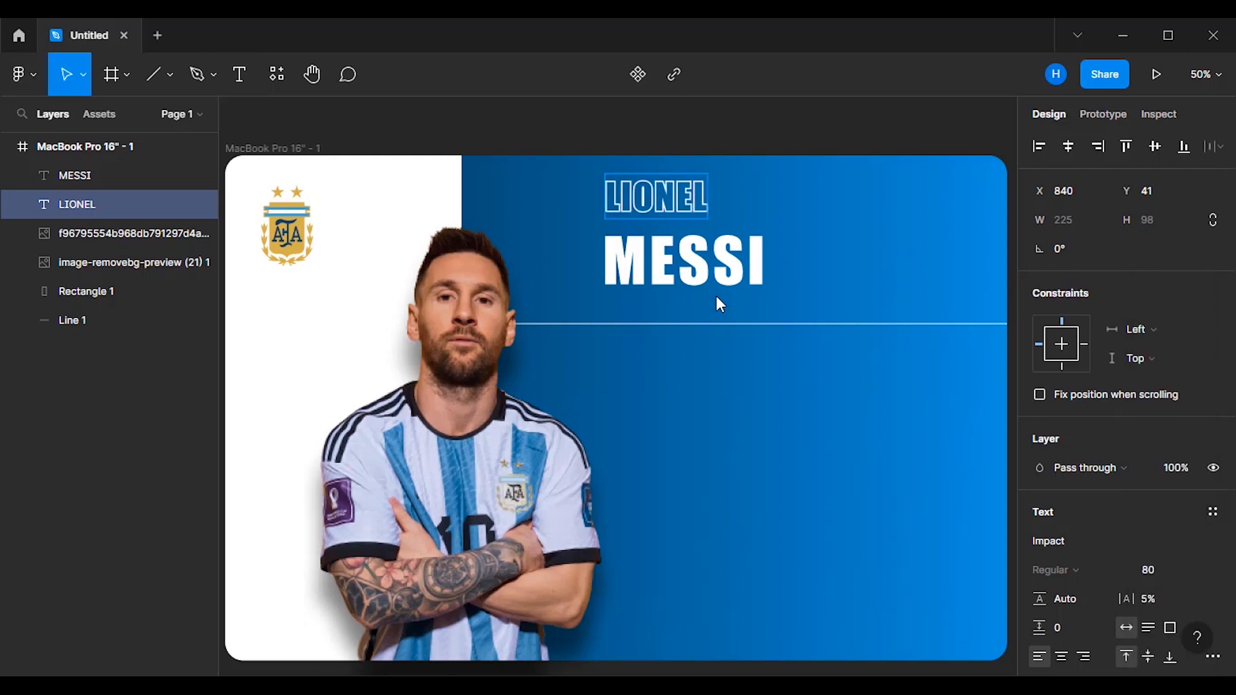
- Move the LIONEL text down to Y 64, closer to MESSI
{"action": "key", "text": "Down"}
{"action": "key", "text": "Down"}
{"action": "key", "text": "Down"}
{"action": "key", "text": "Down"}
{"action": "key", "text": "Down"}
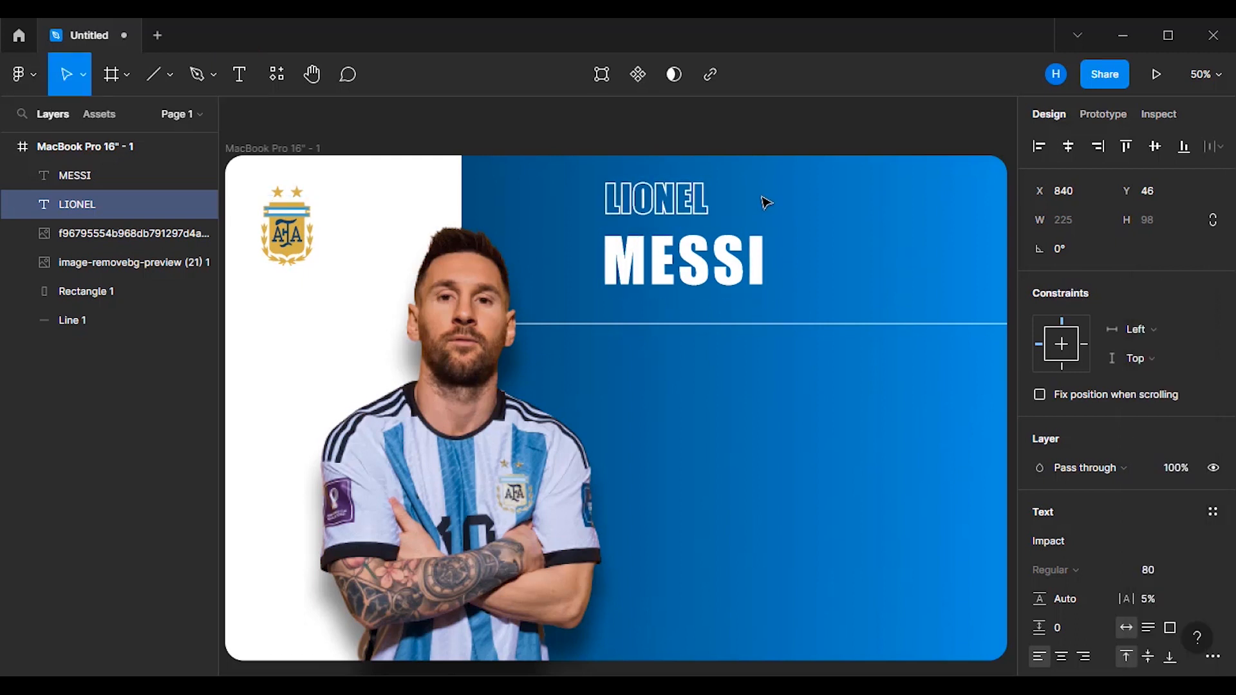
{"action": "key", "text": "Down"}
{"action": "key", "text": "Down"}
{"action": "key", "text": "Down"}
{"action": "key", "text": "Down"}
{"action": "key", "text": "Down"}
{"action": "key", "text": "Down"}
{"action": "key", "text": "Down"}
{"action": "key", "text": "Down"}
{"action": "key", "text": "Down"}
{"action": "key", "text": "Down"}
{"action": "key", "text": "Down"}
{"action": "key", "text": "Down"}
{"action": "key", "text": "Down"}
{"action": "key", "text": "Down"}
{"action": "key", "text": "Down"}
{"action": "key", "text": "Down"}
{"action": "key", "text": "Down"}
{"action": "key", "text": "Down"}
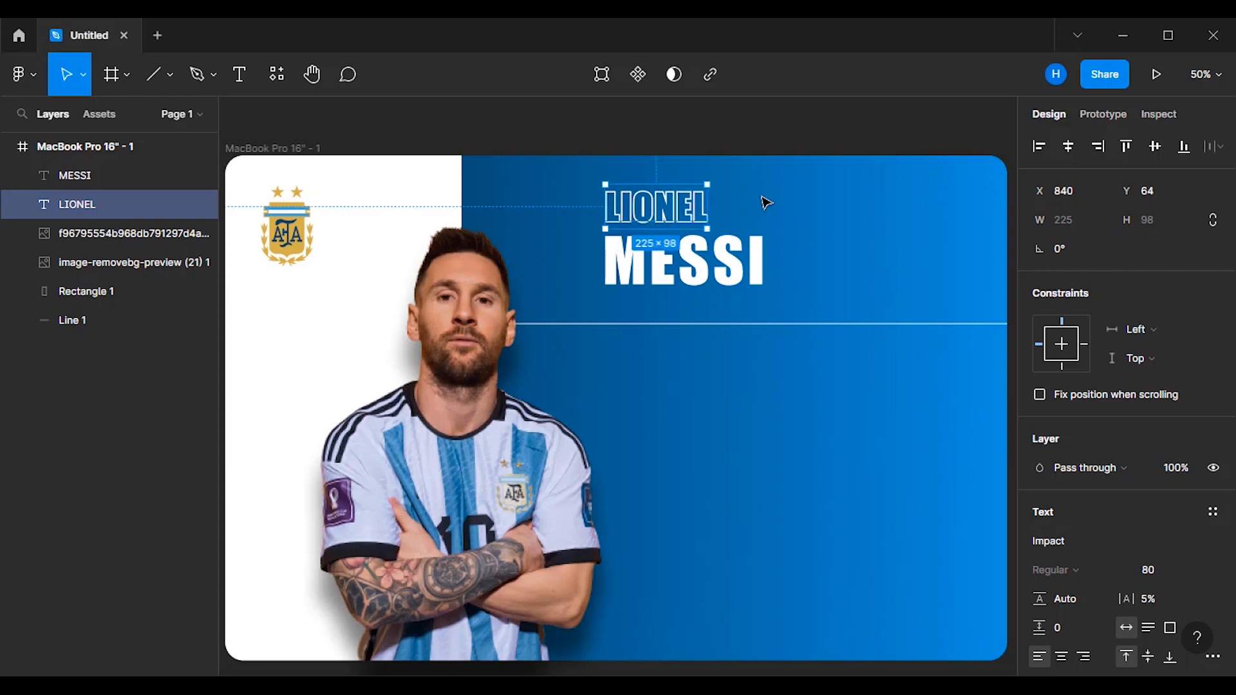
- Duplicate the LIONEL text beside the original and change the copy's text to 10
{"action": "left_click_drag", "start_coordinate": [702, 216], "coordinate": [801, 219]}
{"action": "key", "text": "t"}
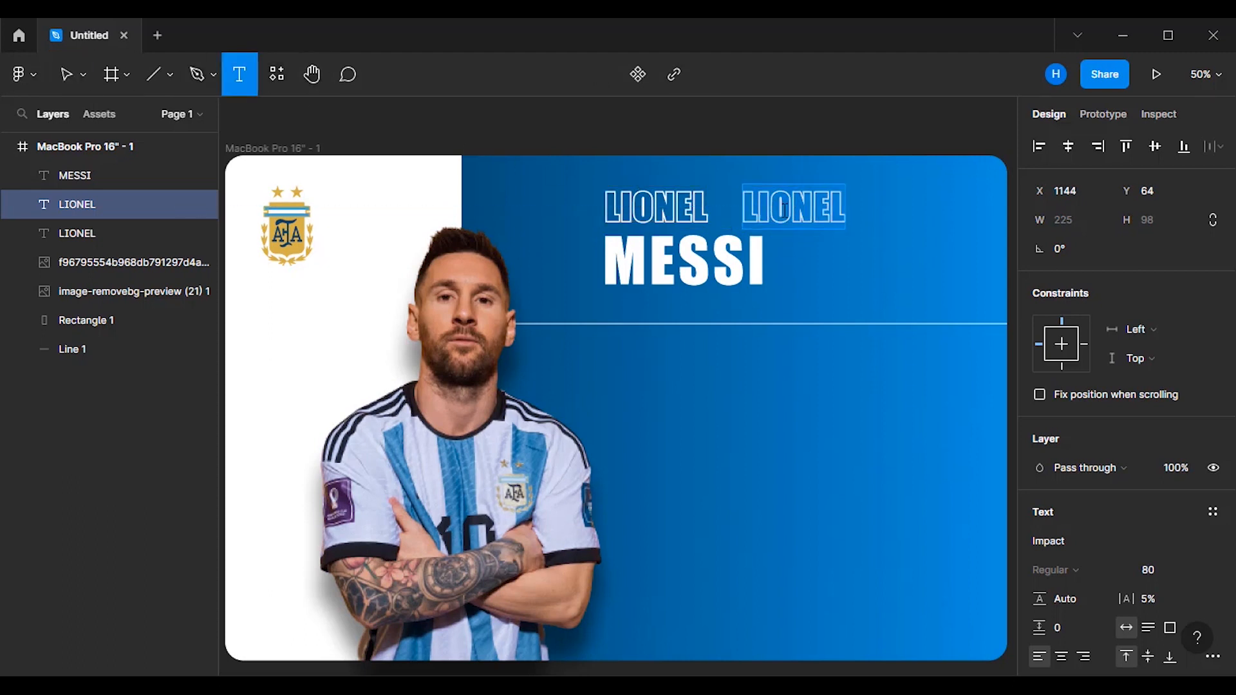
{"action": "left_click", "coordinate": [785, 207]}
{"action": "key", "text": "ctrl+a"}
{"action": "key", "text": "BackSpace"}
{"action": "type", "text": "10"}
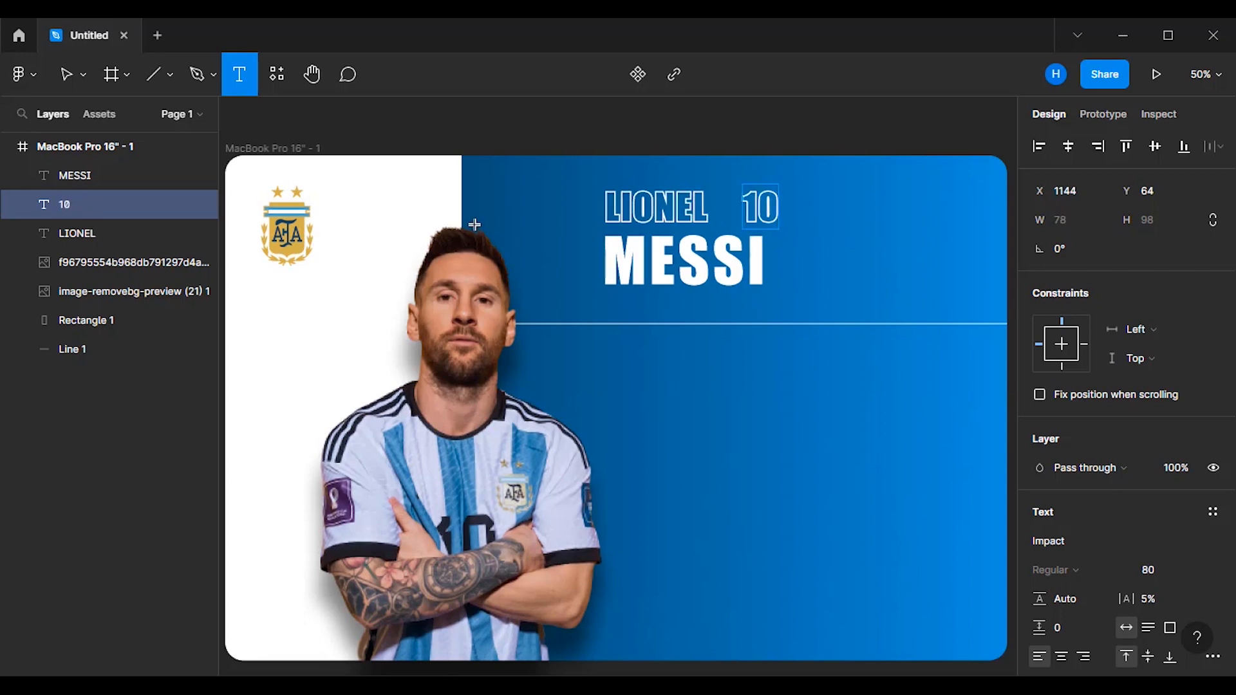
{"action": "left_click", "coordinate": [63, 75]}
{"action": "left_click", "coordinate": [567, 185]}
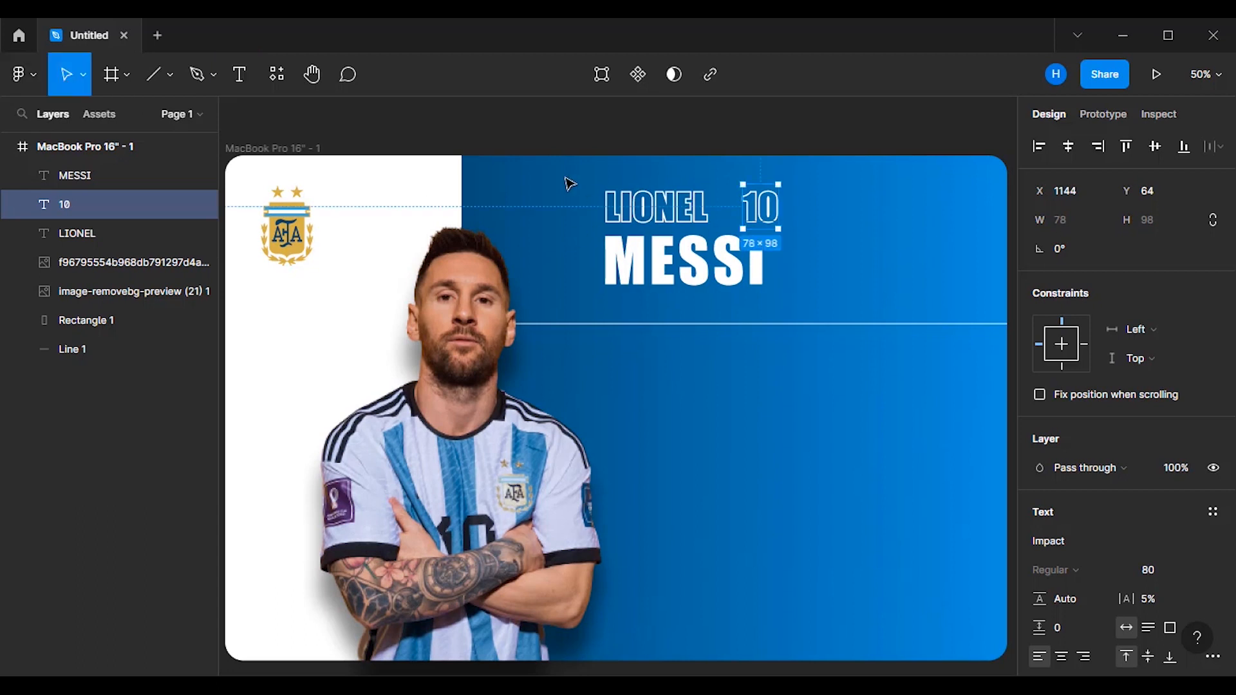
- Position the 10 text beside LIONEL above the end of MESSI, at X 1112, Y 63
{"action": "left_click_drag", "start_coordinate": [761, 208], "coordinate": [749, 211]}
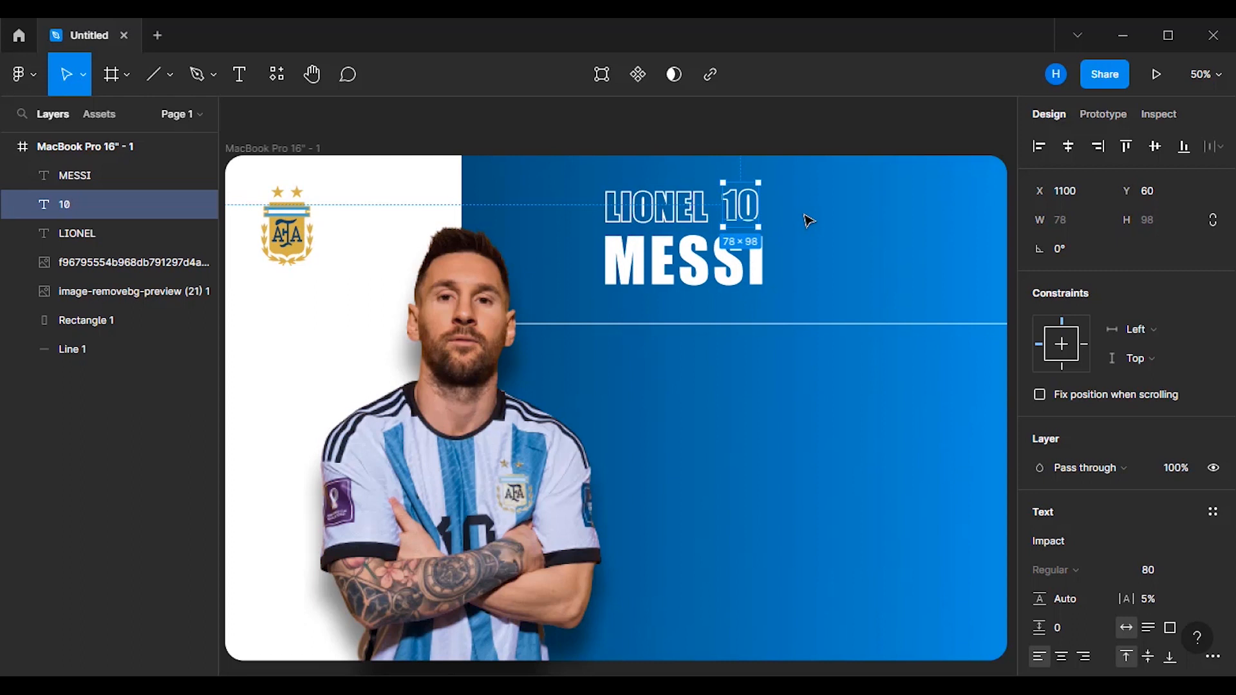
{"action": "key", "text": "Down"}
{"action": "key", "text": "Down"}
{"action": "key", "text": "Right"}
{"action": "key", "text": "Right"}
{"action": "key", "text": "Right"}
{"action": "key", "text": "Right"}
{"action": "key", "text": "Right"}
{"action": "key", "text": "Right"}
{"action": "key", "text": "Right"}
{"action": "key", "text": "Right"}
{"action": "key", "text": "Right"}
{"action": "key", "text": "Right"}
{"action": "key", "text": "Right"}
{"action": "key", "text": "Right"}
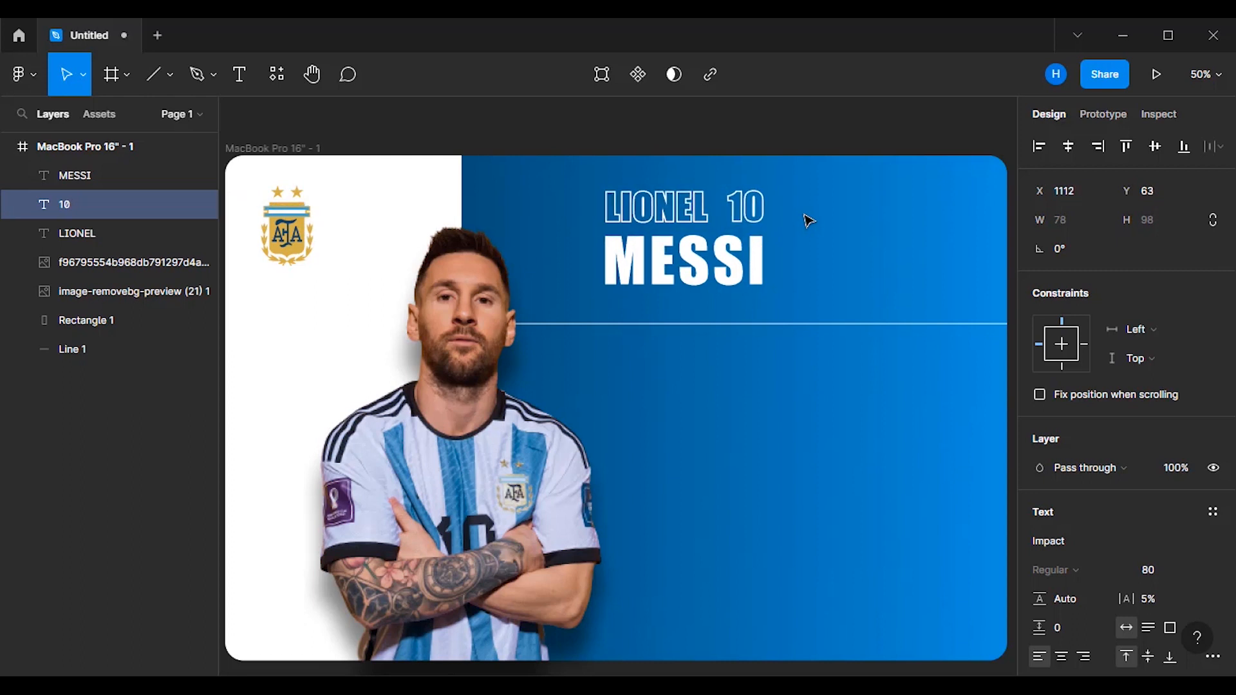
{"action": "key", "text": "Escape"}
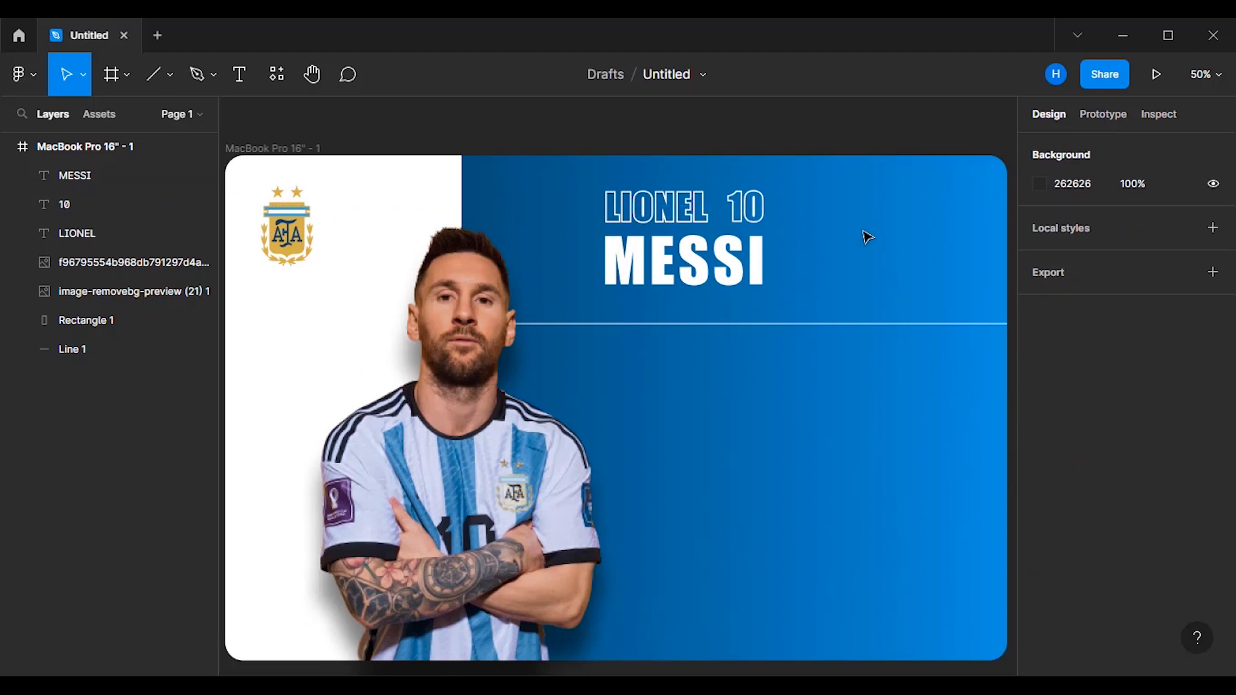
- Move the white divider line down to Y 471, farther below the MESSI text
{"action": "left_click", "coordinate": [810, 325]}
{"action": "key", "text": "shift+Down"}
{"action": "key", "text": "shift+Down"}
{"action": "key", "text": "shift+Down"}
{"action": "key", "text": "shift+Down"}
{"action": "key", "text": "shift+Down"}
{"action": "key", "text": "shift+Down"}
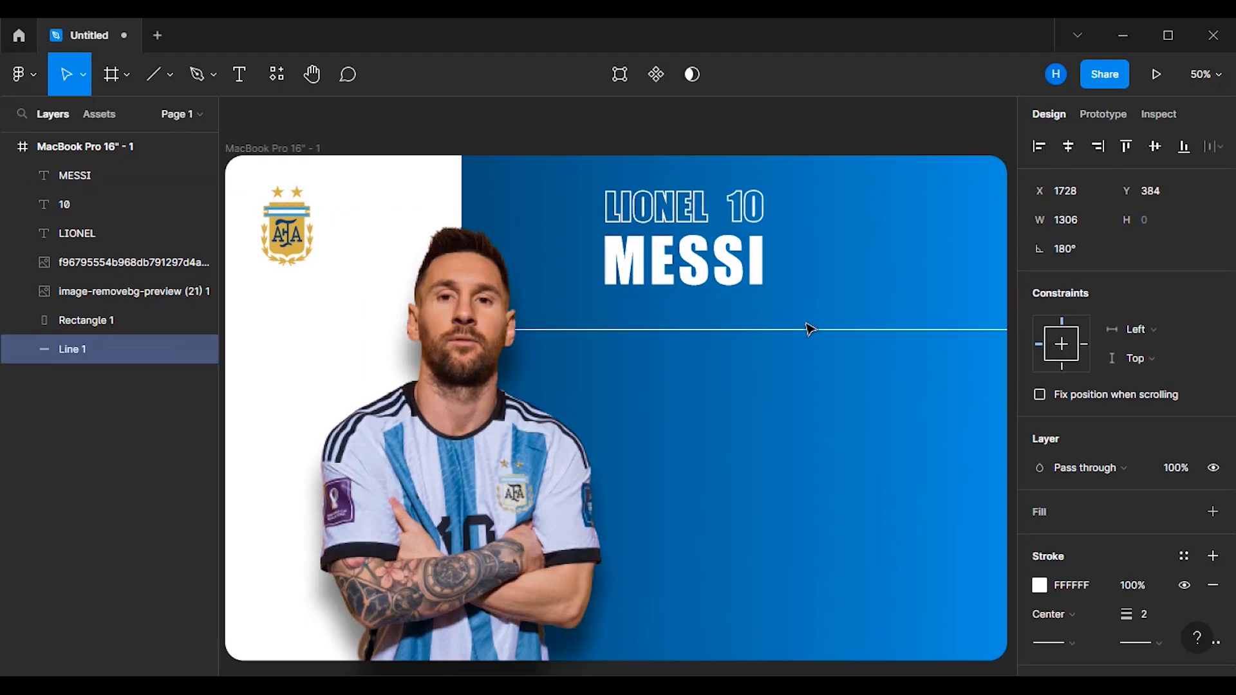
{"action": "key", "text": "Down"}
{"action": "key", "text": "Down"}
{"action": "key", "text": "Down"}
{"action": "key", "text": "Down"}
{"action": "key", "text": "Down"}
{"action": "key", "text": "Down"}
{"action": "key", "text": "Down"}
{"action": "key", "text": "Down"}
{"action": "key", "text": "Down"}
{"action": "key", "text": "Down"}
{"action": "key", "text": "Down"}
{"action": "key", "text": "Down"}
{"action": "key", "text": "Down"}
{"action": "key", "text": "Down"}
{"action": "key", "text": "Down"}
{"action": "key", "text": "Down"}
{"action": "key", "text": "Down"}
{"action": "key", "text": "Down"}
{"action": "key", "text": "Down"}
{"action": "key", "text": "Down"}
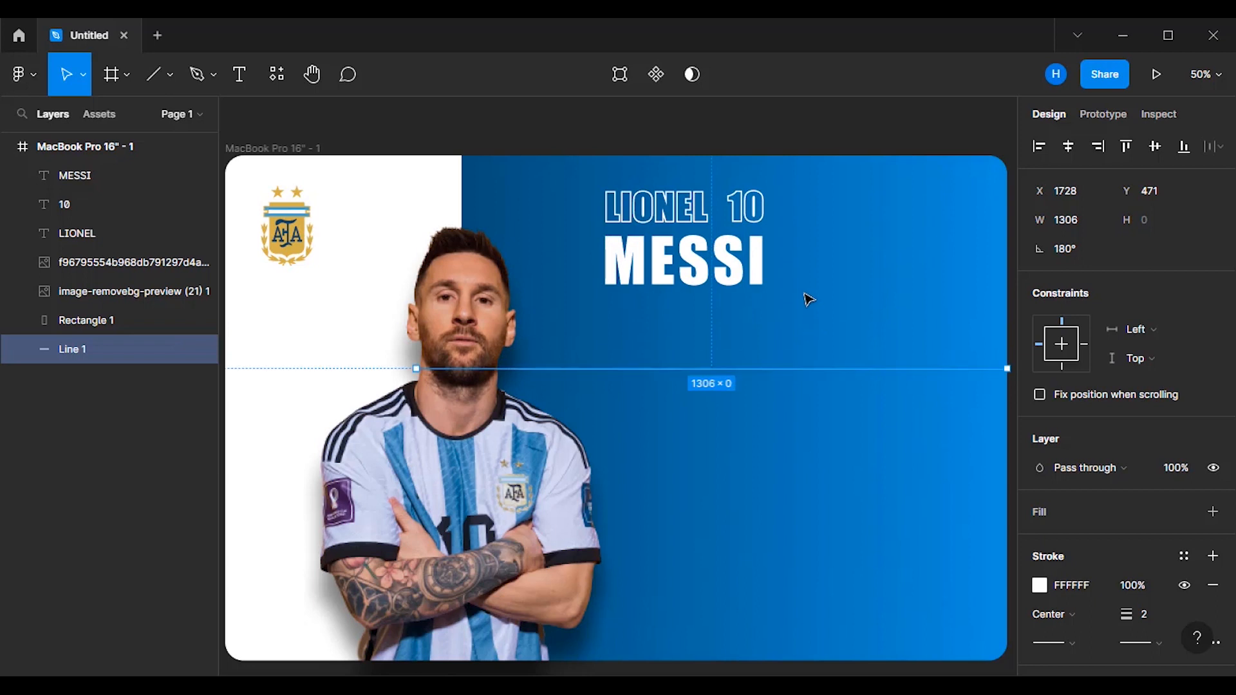
{"action": "key", "text": "Escape"}
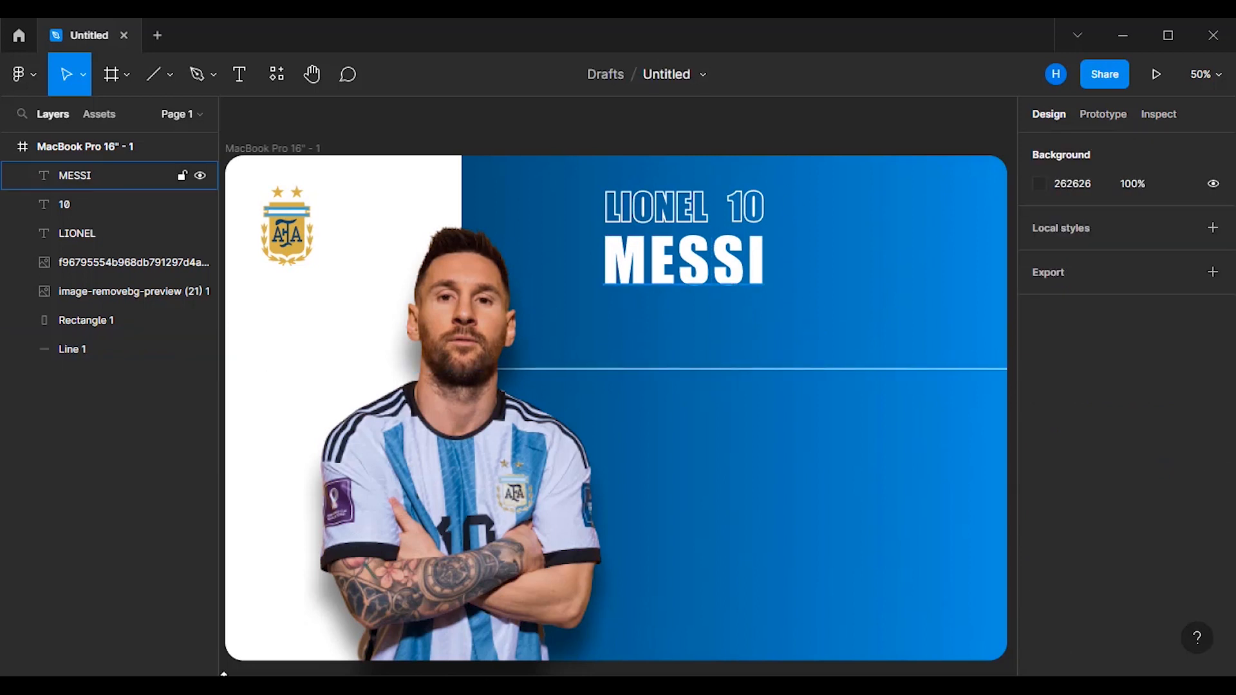
- Add the football-field image from the Téléchargements folder to the frame and scale it to 232 × 232
{"action": "left_click", "coordinate": [484, 686]}
{"action": "left_click", "coordinate": [386, 502]}
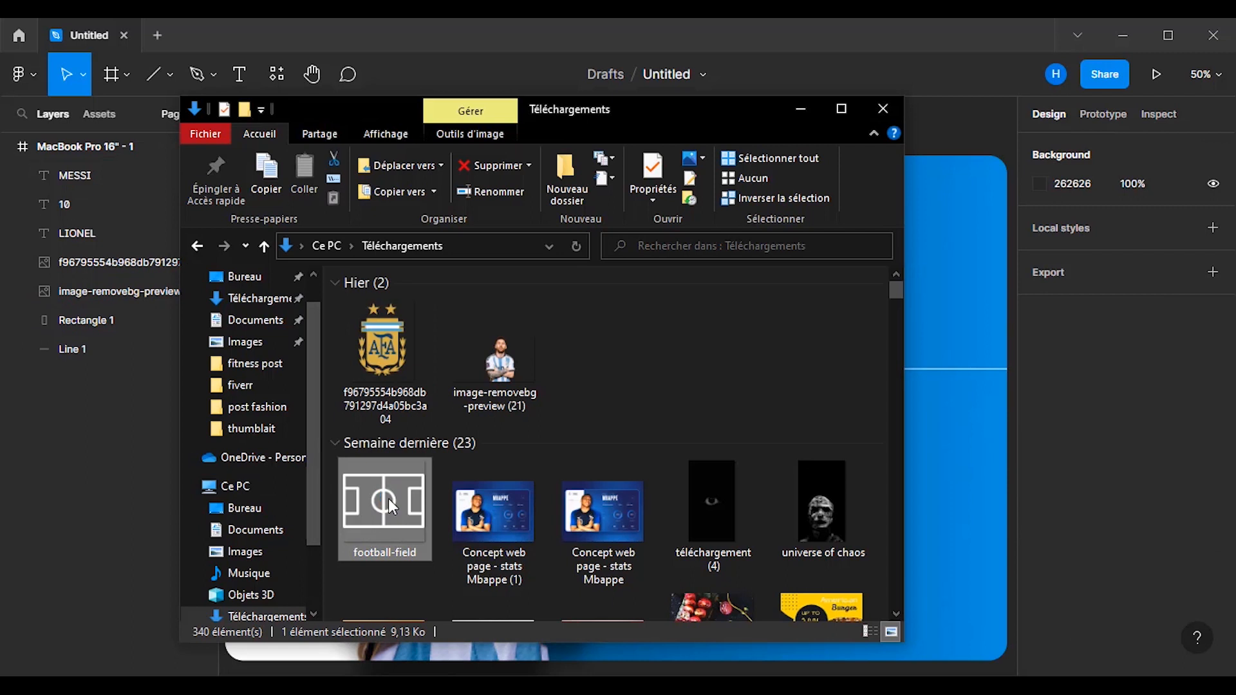
{"action": "left_click_drag", "start_coordinate": [386, 509], "coordinate": [944, 501]}
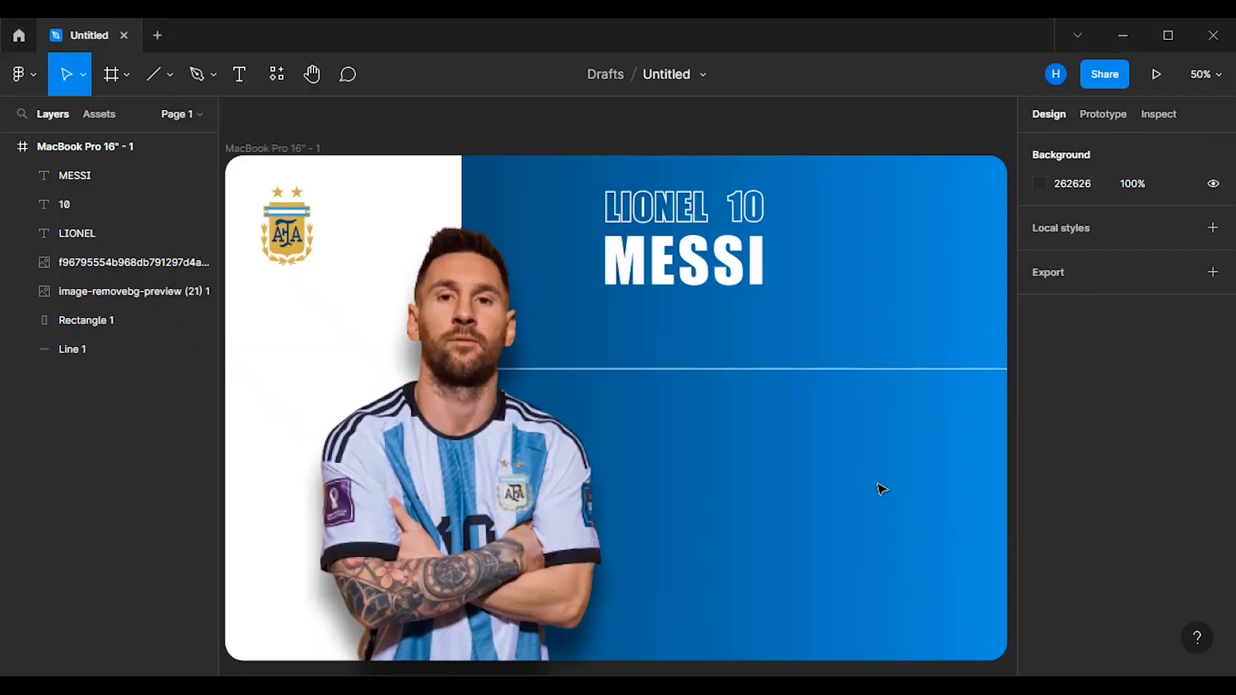
{"action": "left_click_drag", "start_coordinate": [897, 494], "coordinate": [737, 438]}
- Position the football-field image beside the player's name, at X 1346, Y 70
{"action": "left_click_drag", "start_coordinate": [849, 555], "coordinate": [907, 251]}
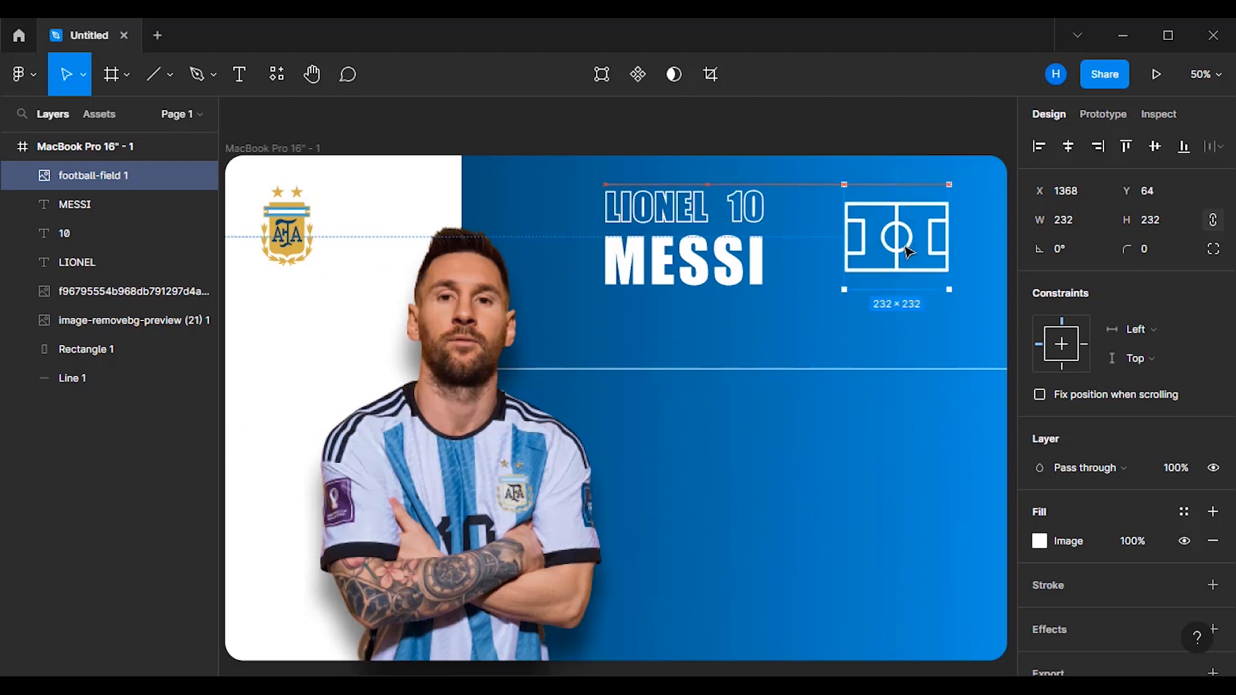
{"action": "key", "text": "Down"}
{"action": "key", "text": "Down"}
{"action": "key", "text": "Down"}
{"action": "key", "text": "Down"}
{"action": "key", "text": "Down"}
{"action": "key", "text": "Down"}
{"action": "key", "text": "Down"}
{"action": "key", "text": "Down"}
{"action": "key", "text": "Up"}
{"action": "key", "text": "Up"}
{"action": "key", "text": "Left"}
{"action": "key", "text": "Left"}
{"action": "key", "text": "Left"}
{"action": "key", "text": "Left"}
{"action": "key", "text": "Left"}
{"action": "key", "text": "Left"}
{"action": "key", "text": "Left"}
{"action": "key", "text": "Left"}
{"action": "key", "text": "Left"}
{"action": "key", "text": "Left"}
{"action": "key", "text": "Left"}
{"action": "key", "text": "Left"}
{"action": "key", "text": "Left"}
{"action": "key", "text": "Left"}
{"action": "key", "text": "Left"}
{"action": "key", "text": "Left"}
{"action": "key", "text": "Left"}
{"action": "key", "text": "Left"}
{"action": "key", "text": "Left"}
{"action": "key", "text": "Left"}
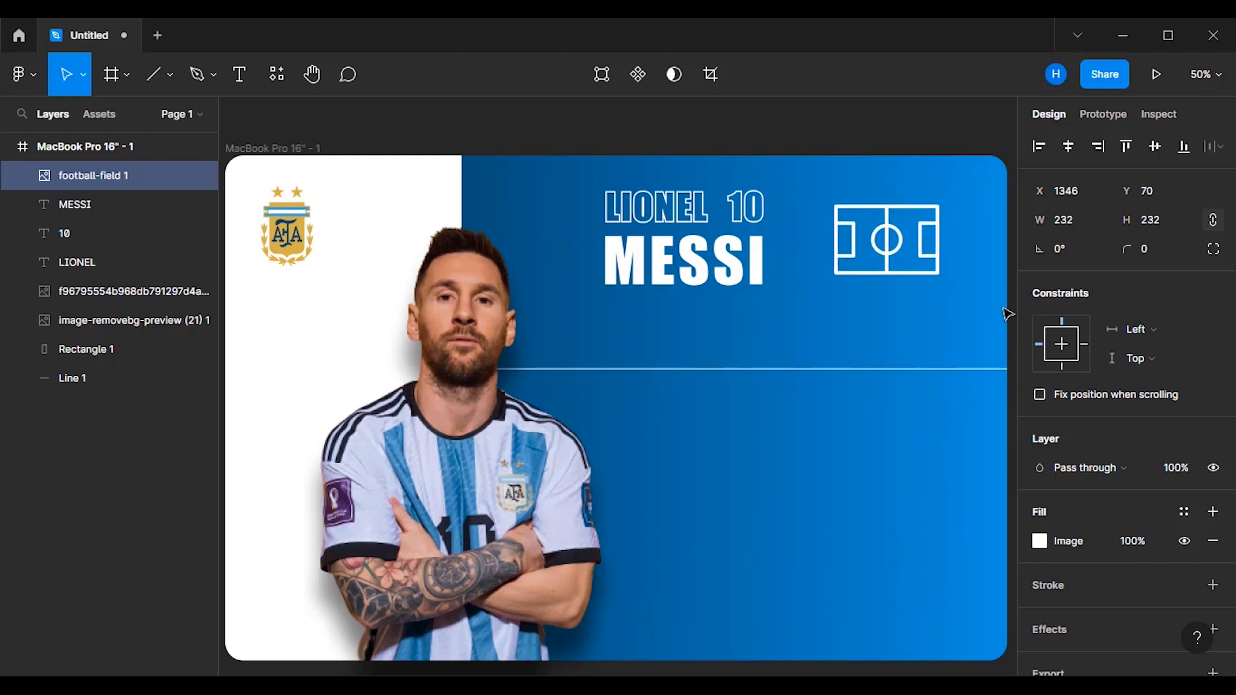
- Add a circle below the divider line and set its size to 40 × 40
{"action": "left_click", "coordinate": [166, 77]}
{"action": "left_click", "coordinate": [134, 182]}
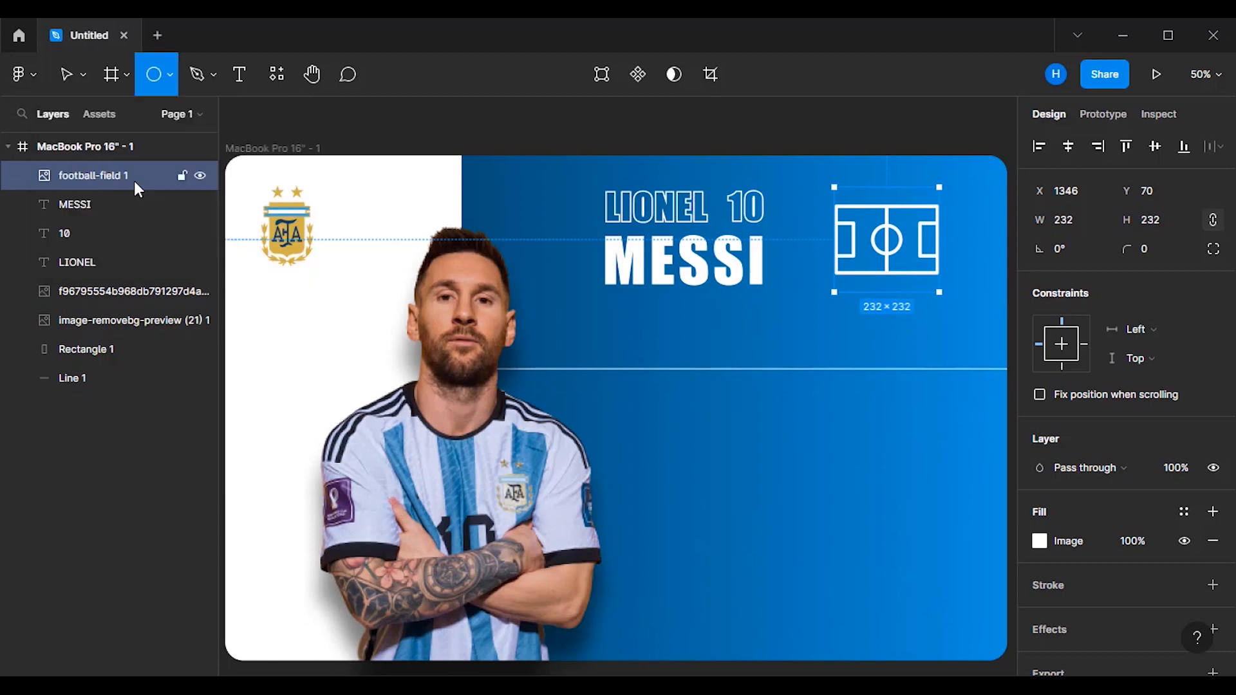
{"action": "left_click", "coordinate": [794, 418]}
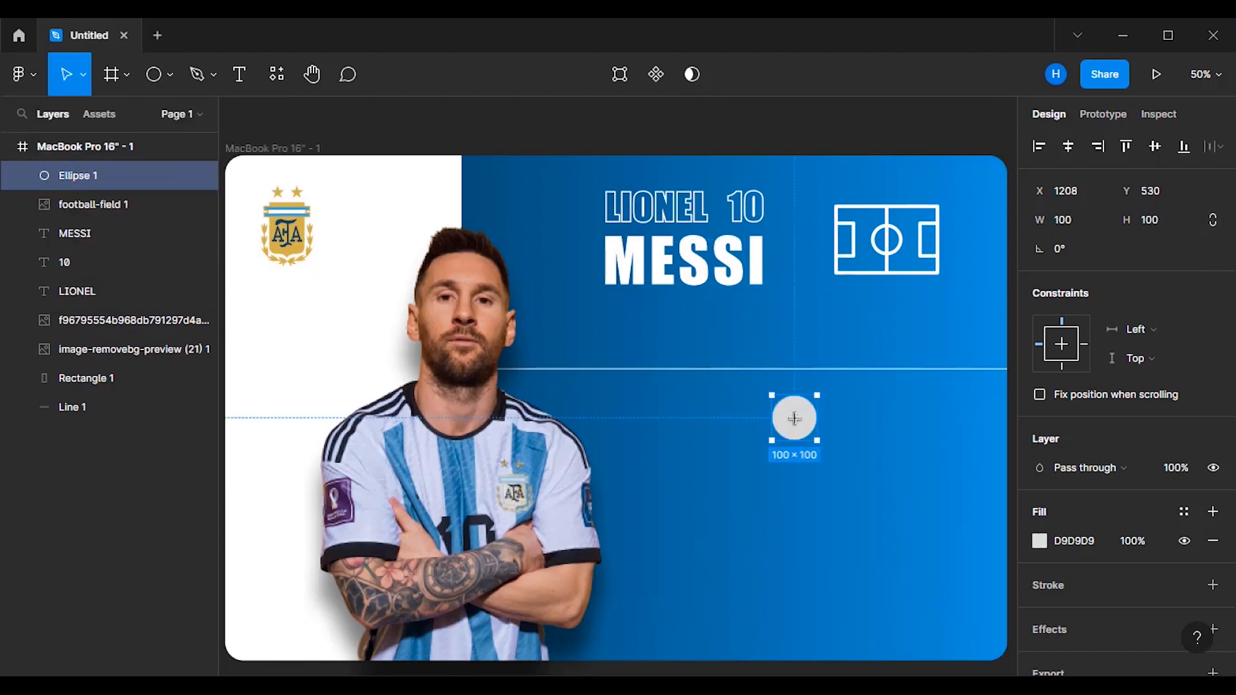
{"action": "left_click", "coordinate": [1071, 220]}
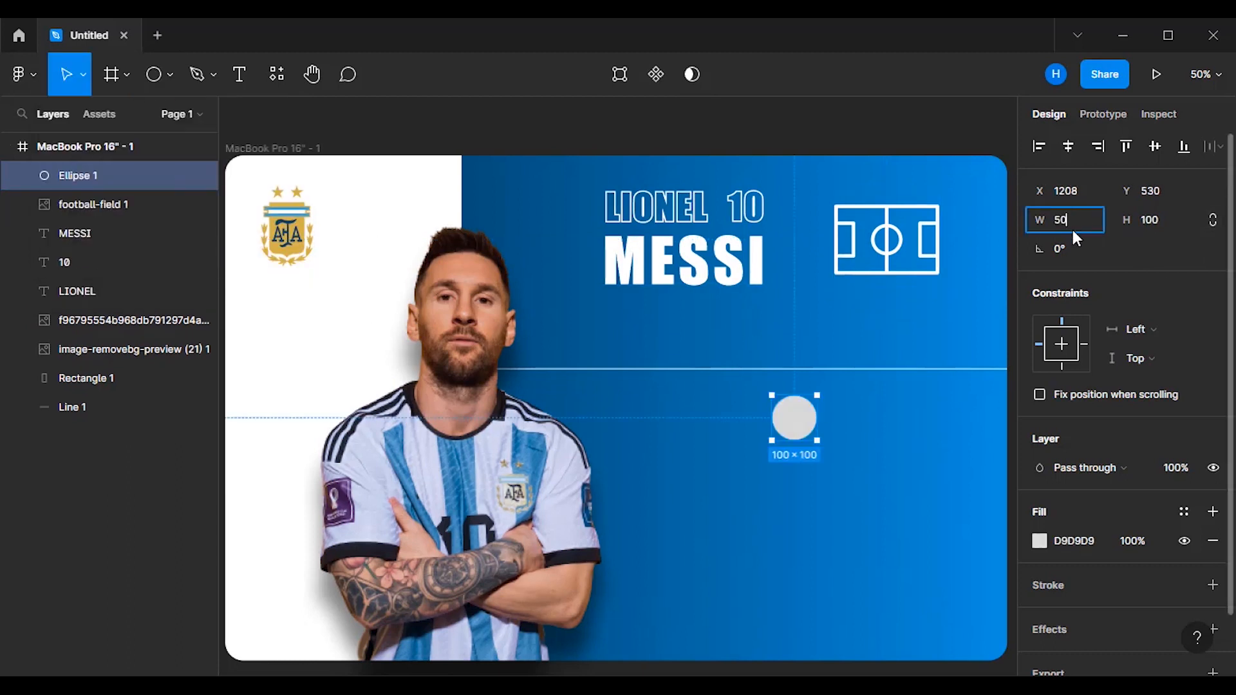
{"action": "key", "text": "Return"}
{"action": "left_click", "coordinate": [1151, 222]}
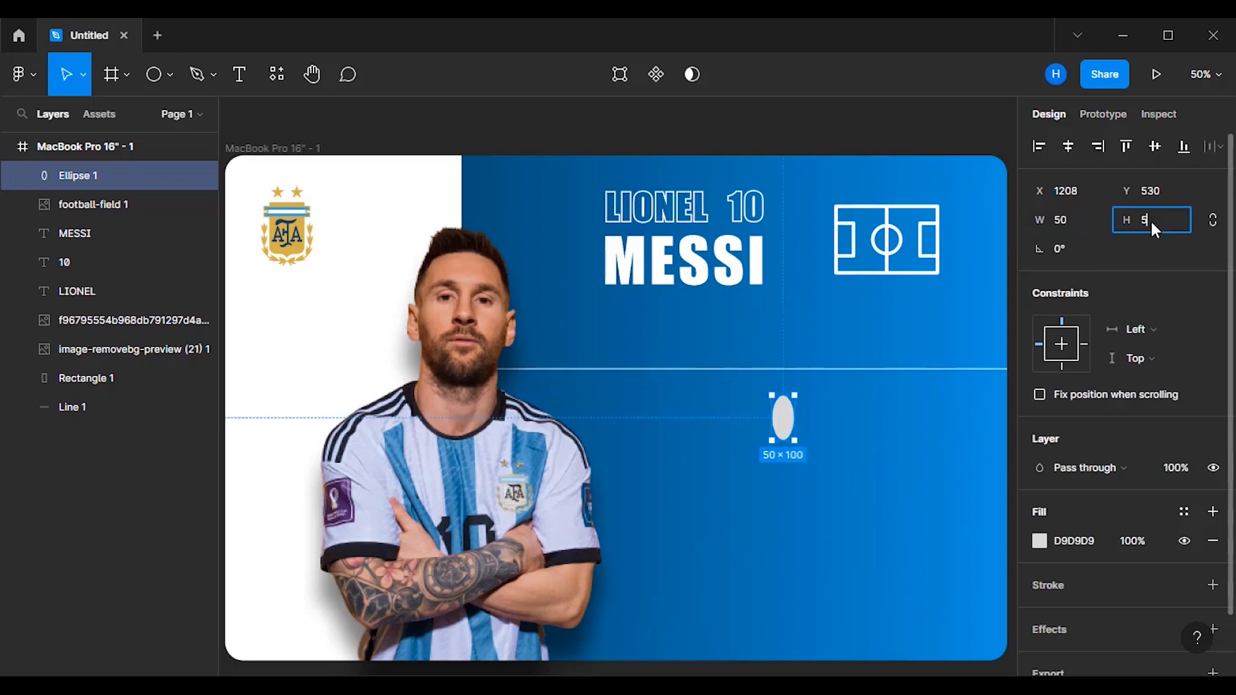
{"action": "type", "text": "50"}
{"action": "key", "text": "Return"}
{"action": "left_click", "coordinate": [1077, 219]}
{"action": "left_click", "coordinate": [1153, 221]}
{"action": "type", "text": "40"}
{"action": "key", "text": "Return"}
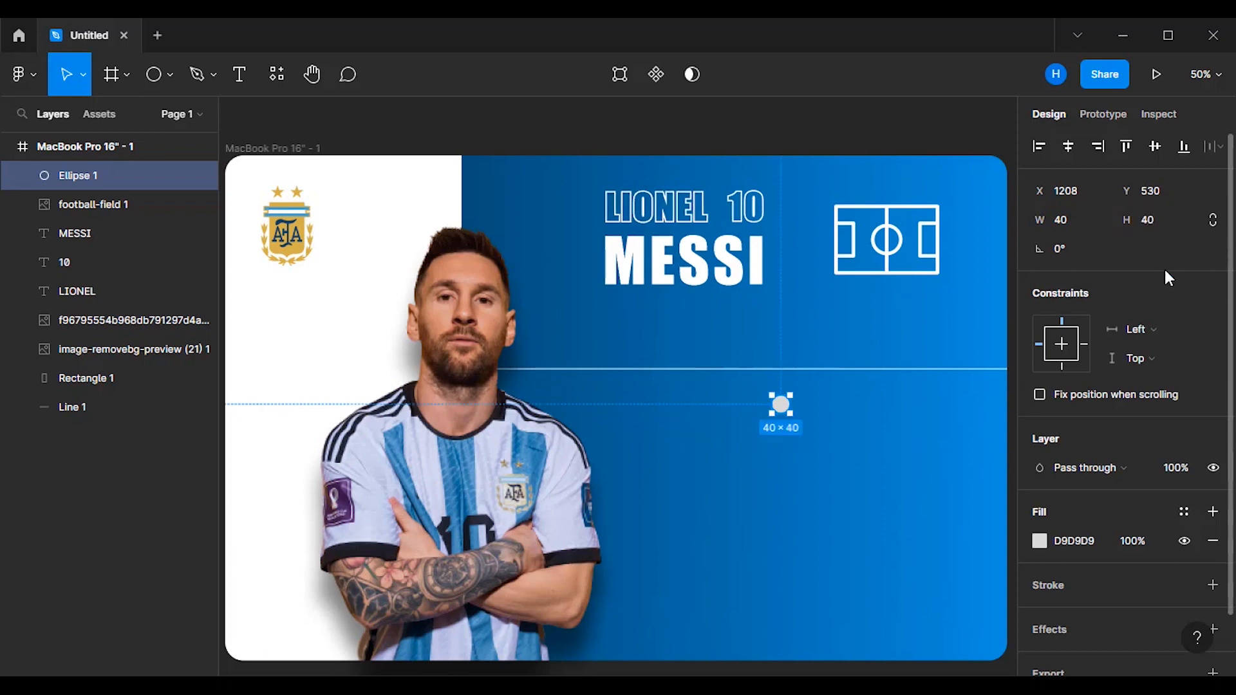
- Sample the crest's gold for the circle's fill and brighten it to FFC010
{"action": "left_click", "coordinate": [1044, 542]}
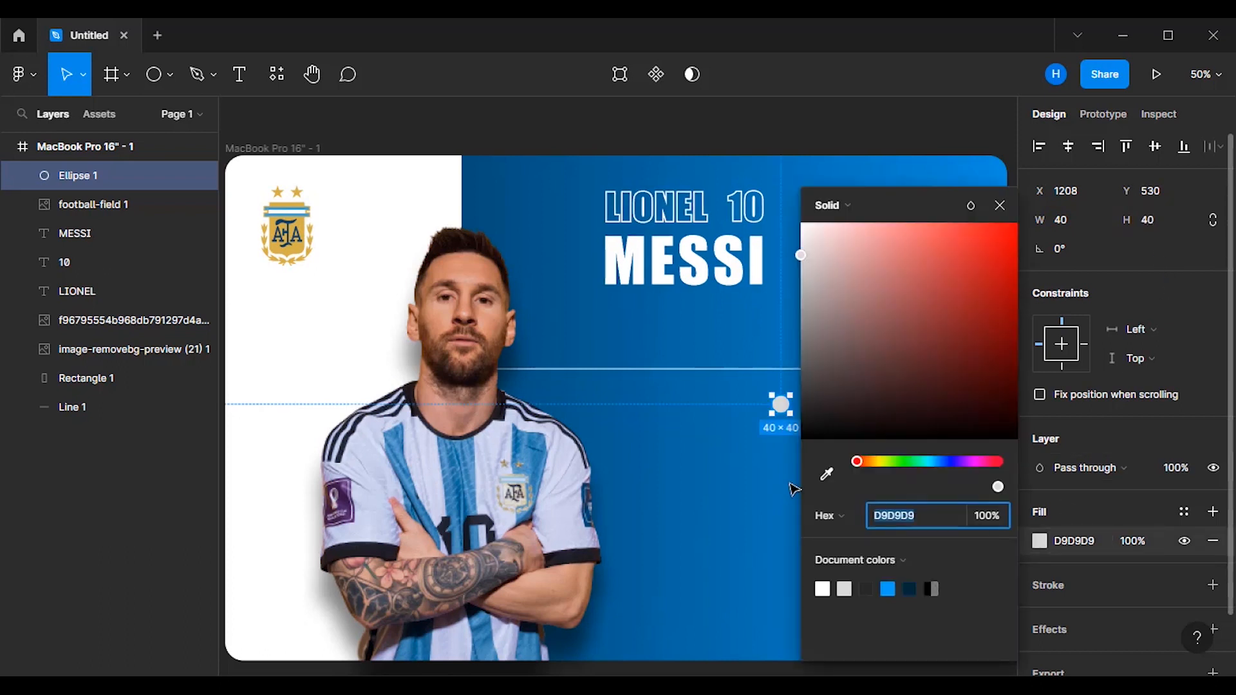
{"action": "left_click", "coordinate": [827, 474]}
{"action": "left_click", "coordinate": [309, 221]}
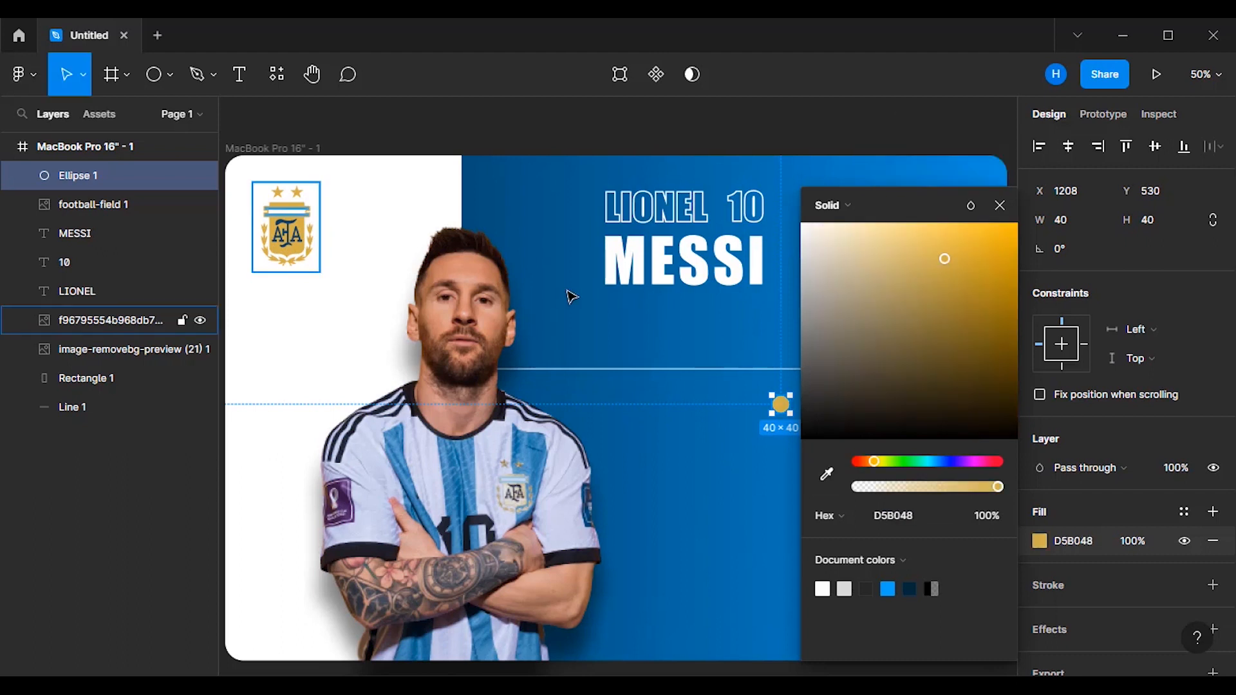
{"action": "left_click_drag", "start_coordinate": [972, 253], "coordinate": [999, 195]}
{"action": "left_click", "coordinate": [999, 206]}
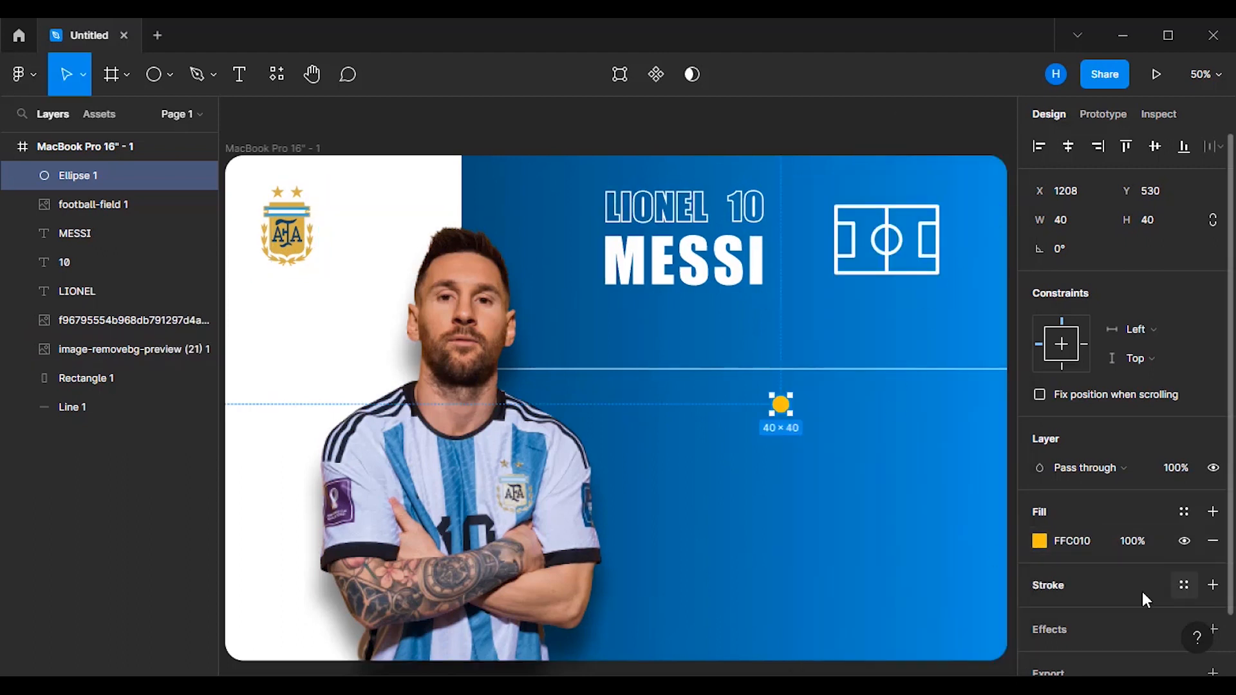
- Add a drop shadow to the yellow circle with Y offset 6 and blur 6
{"action": "left_click", "coordinate": [1049, 630]}
{"action": "left_click", "coordinate": [1040, 658]}
{"action": "left_click", "coordinate": [861, 610]}
{"action": "type", "text": "6"}
{"action": "left_click", "coordinate": [960, 579]}
{"action": "type", "text": "6"}
{"action": "left_click", "coordinate": [999, 541]}
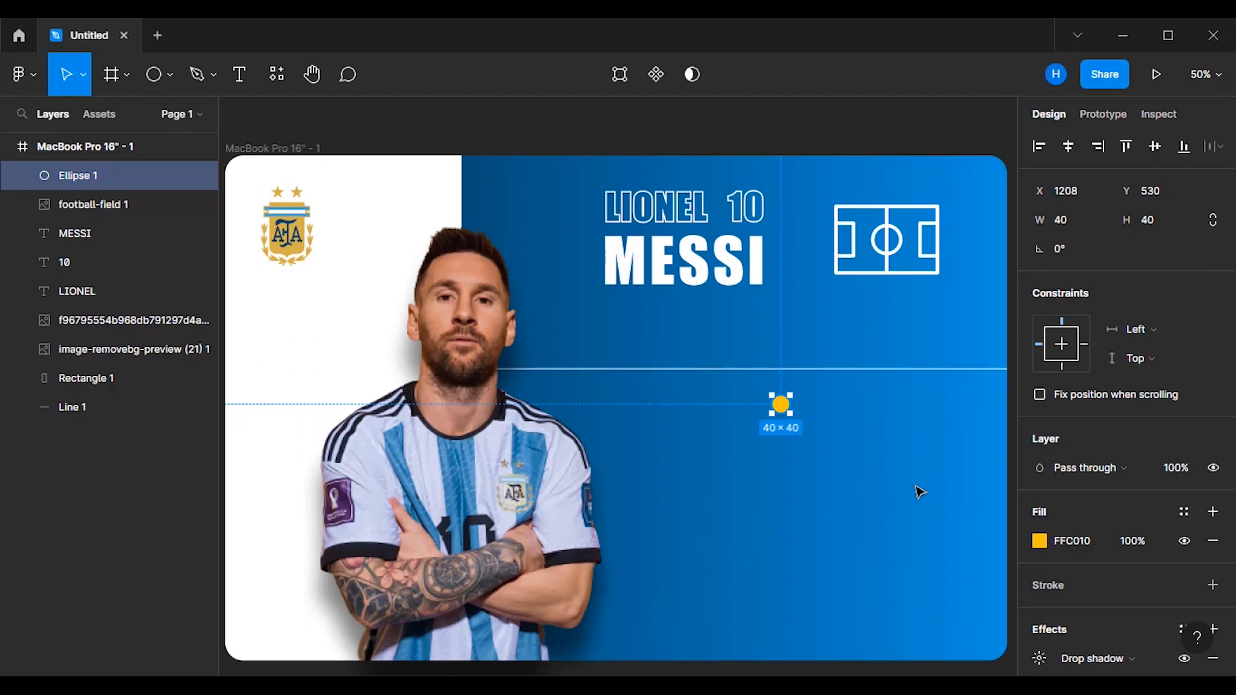
- Move the yellow circle onto the football field's right half at X 1494, Y 166, and resize it to 30 × 30
{"action": "left_click_drag", "start_coordinate": [784, 407], "coordinate": [911, 243]}
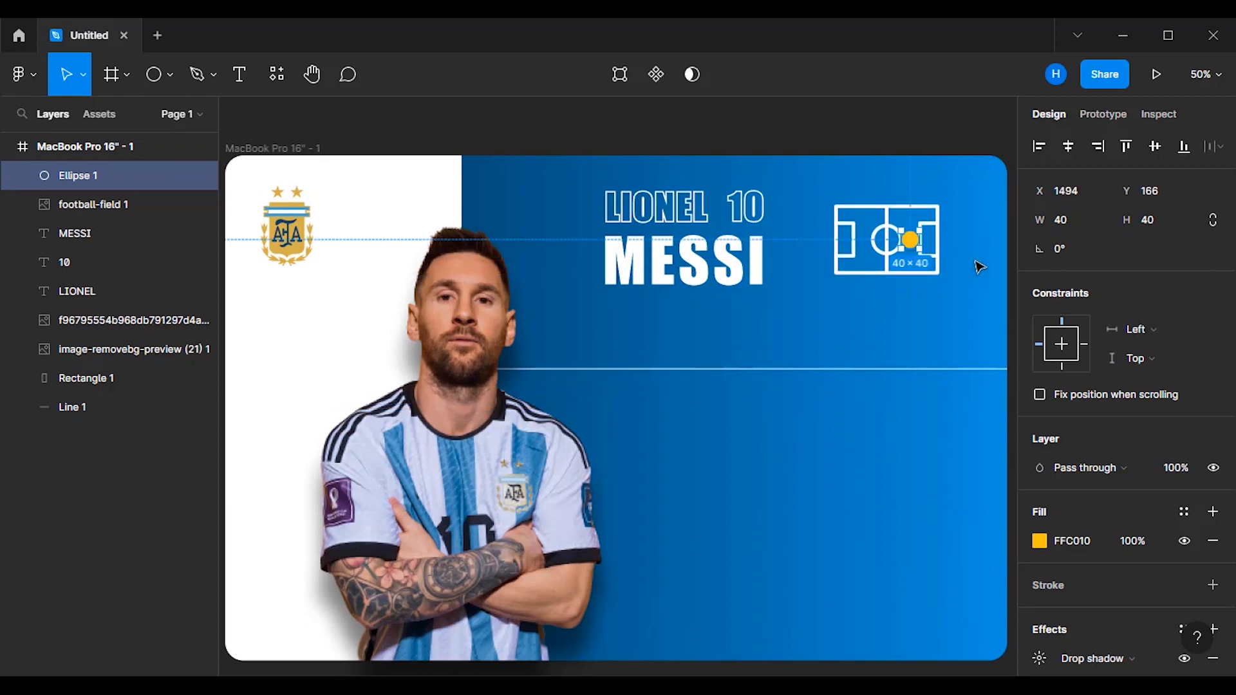
{"action": "left_click", "coordinate": [1072, 219]}
{"action": "type", "text": "30"}
{"action": "left_click", "coordinate": [1152, 221]}
{"action": "type", "text": "30"}
{"action": "left_click", "coordinate": [1195, 260]}
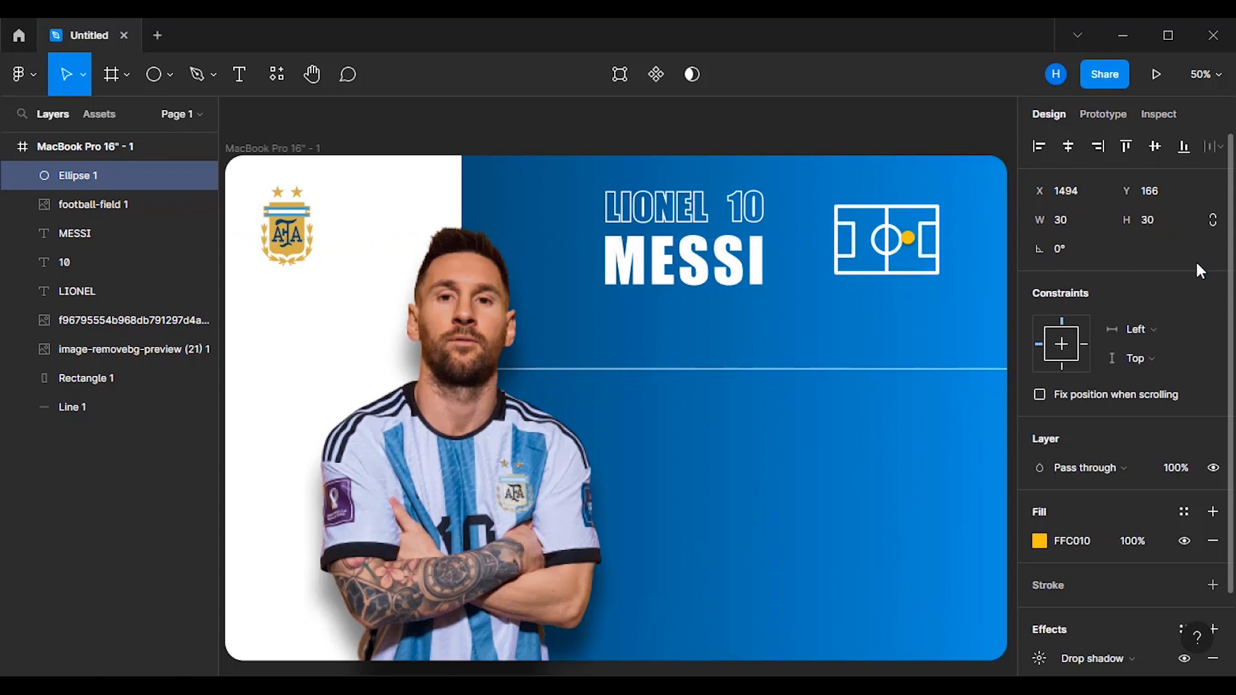
- Center the yellow circle vertically on the football-field image and shift it right to X 1503
{"action": "left_click", "coordinate": [940, 255], "text": "shift"}
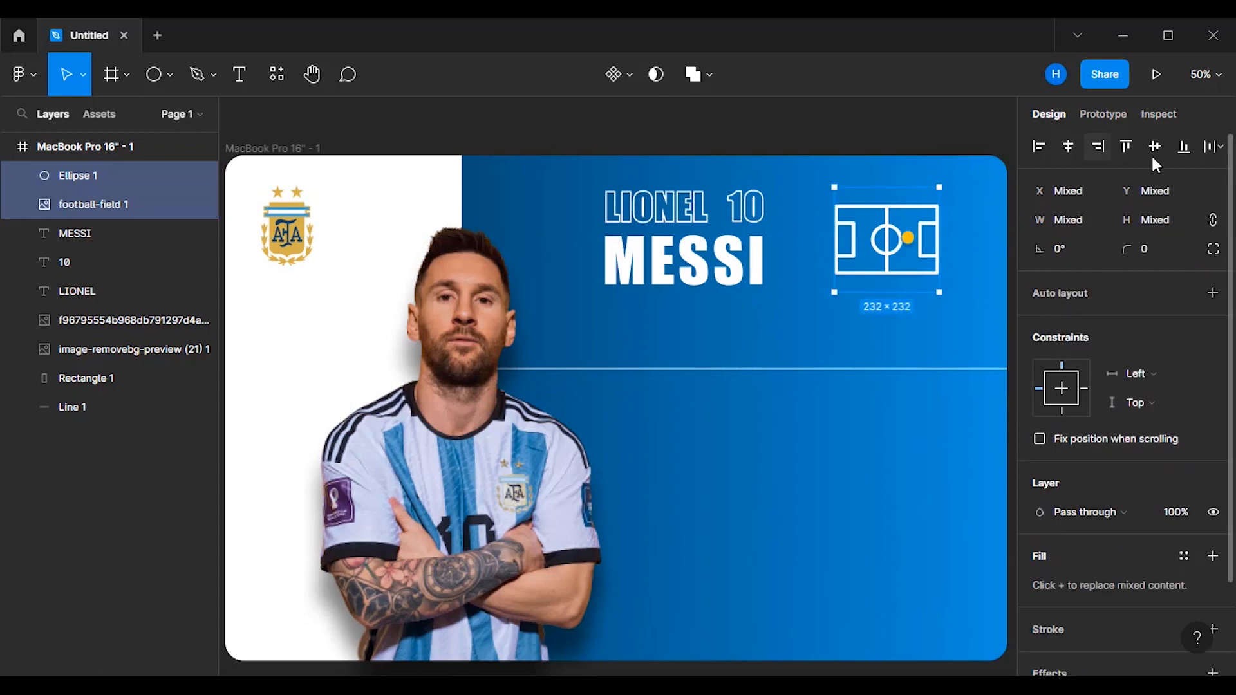
{"action": "left_click", "coordinate": [908, 244]}
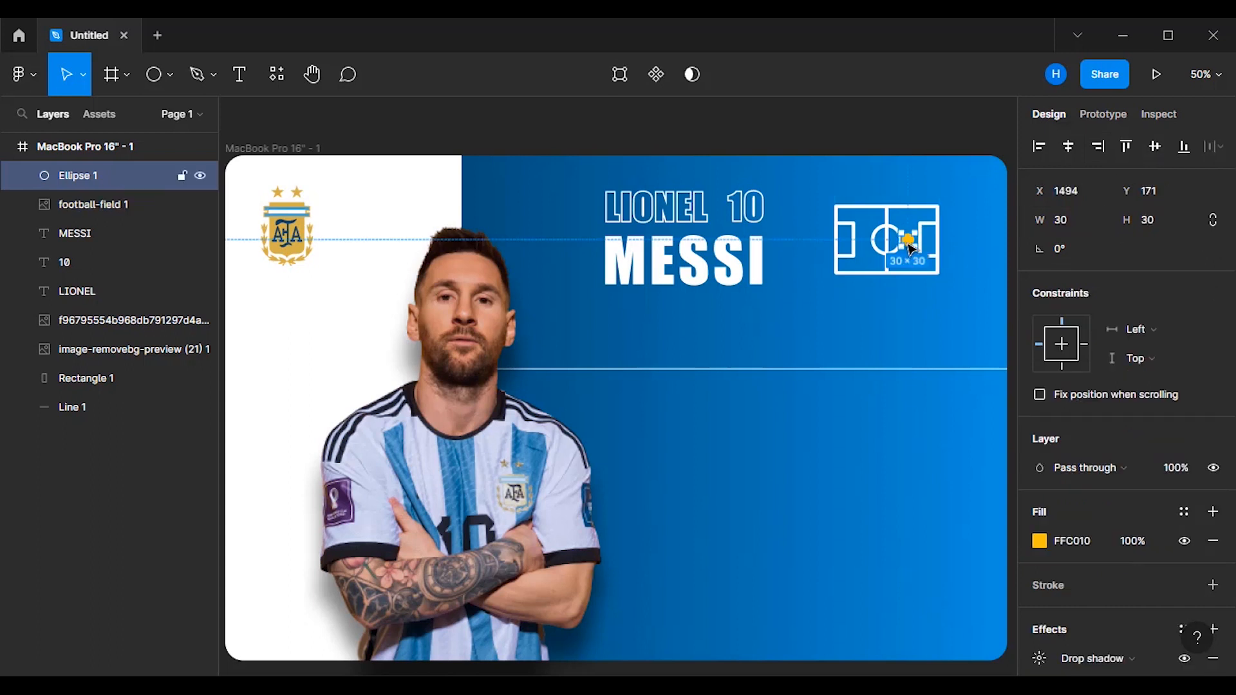
{"action": "left_click_drag", "start_coordinate": [908, 244], "coordinate": [911, 246]}
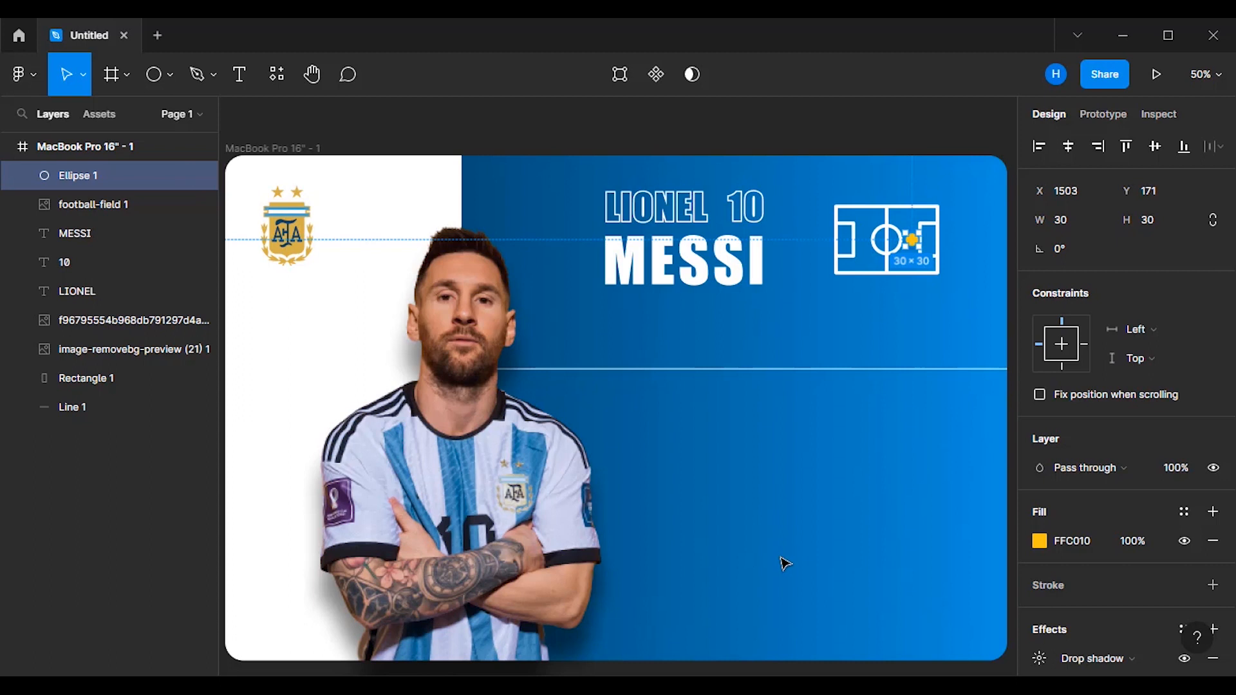
{"action": "key", "text": "Escape"}
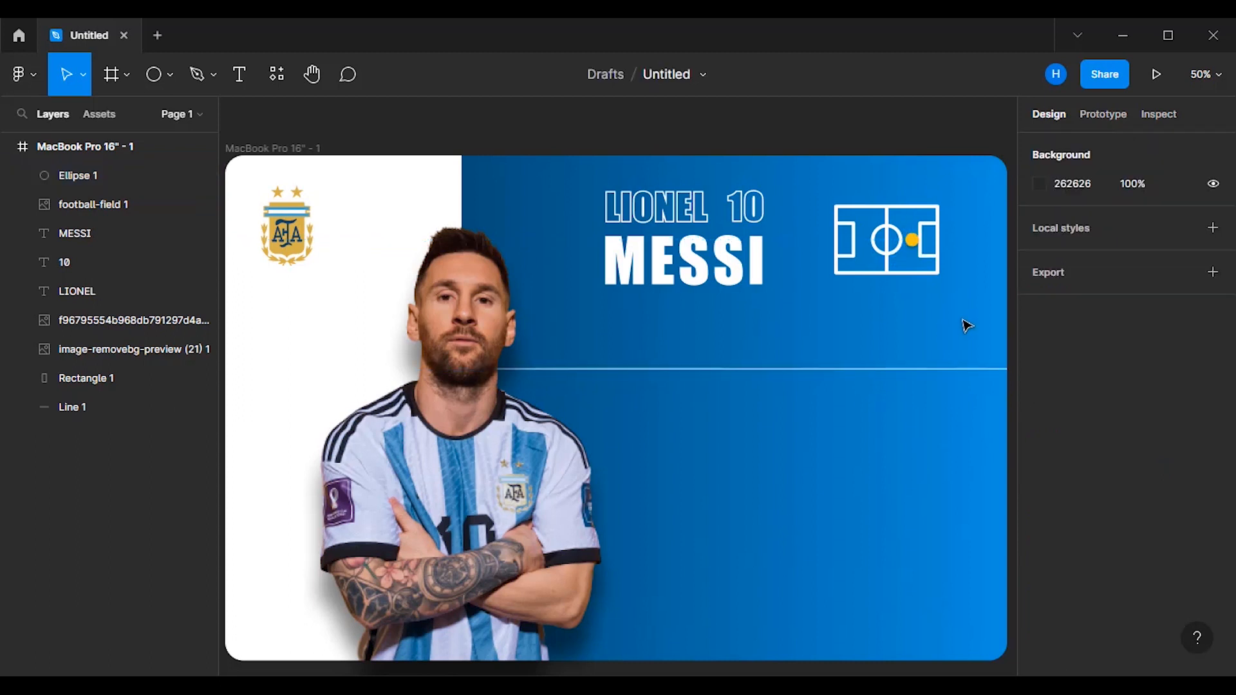
- Move the white divider line slightly lower, to Y 480
{"action": "left_click", "coordinate": [915, 372]}
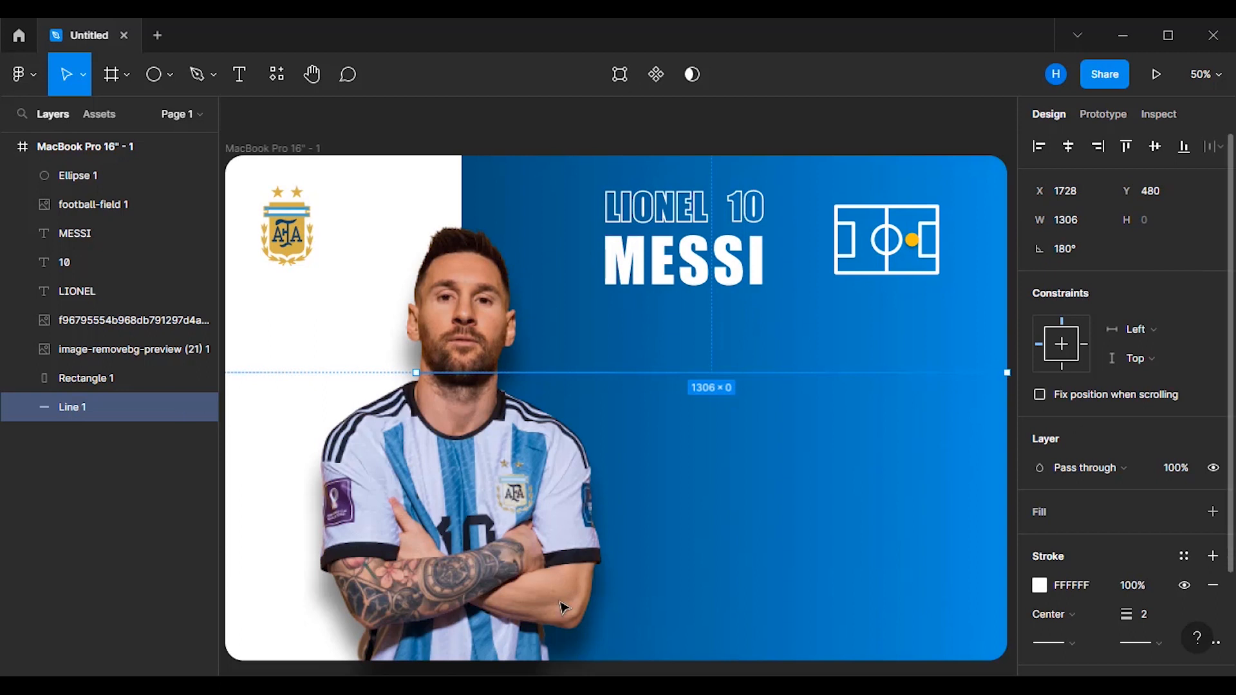
- Add a text layer above the white divider line containing "birthdate", copied from the Notepad notes
{"action": "left_click", "coordinate": [239, 75]}
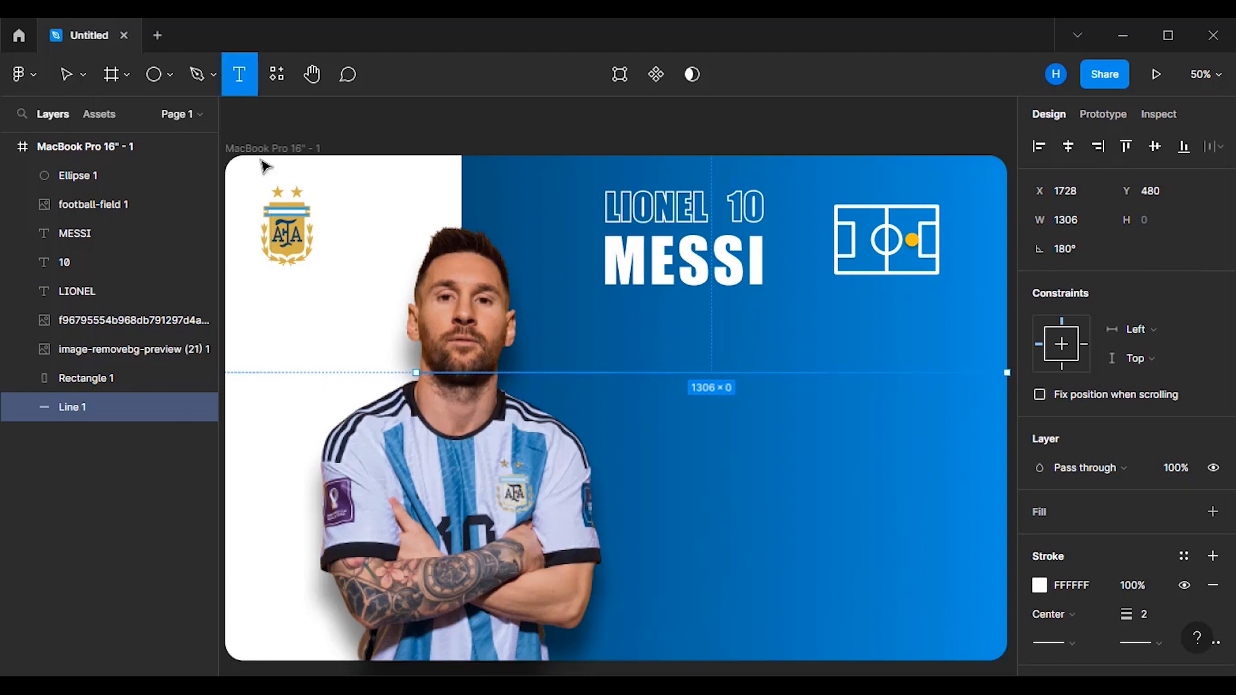
{"action": "left_click", "coordinate": [663, 333]}
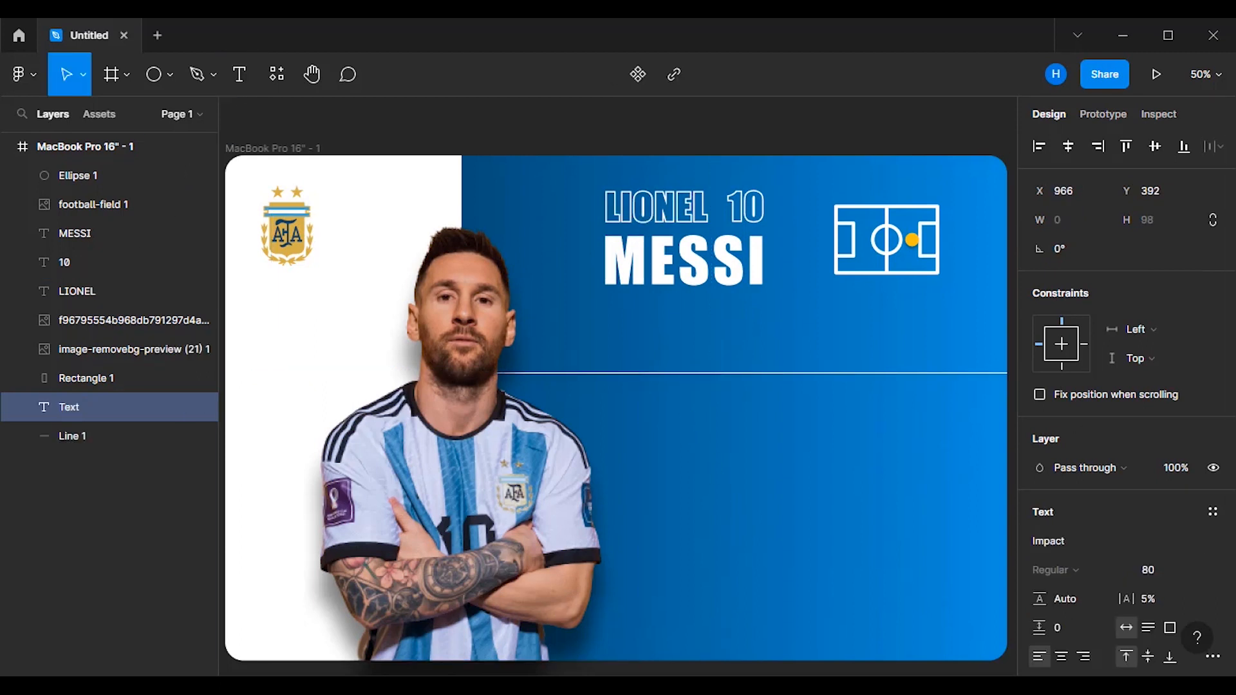
{"action": "key", "text": "alt+Tab"}
{"action": "left_click_drag", "start_coordinate": [106, 199], "coordinate": [171, 199]}
{"action": "right_click", "coordinate": [161, 193]}
{"action": "left_click", "coordinate": [217, 258]}
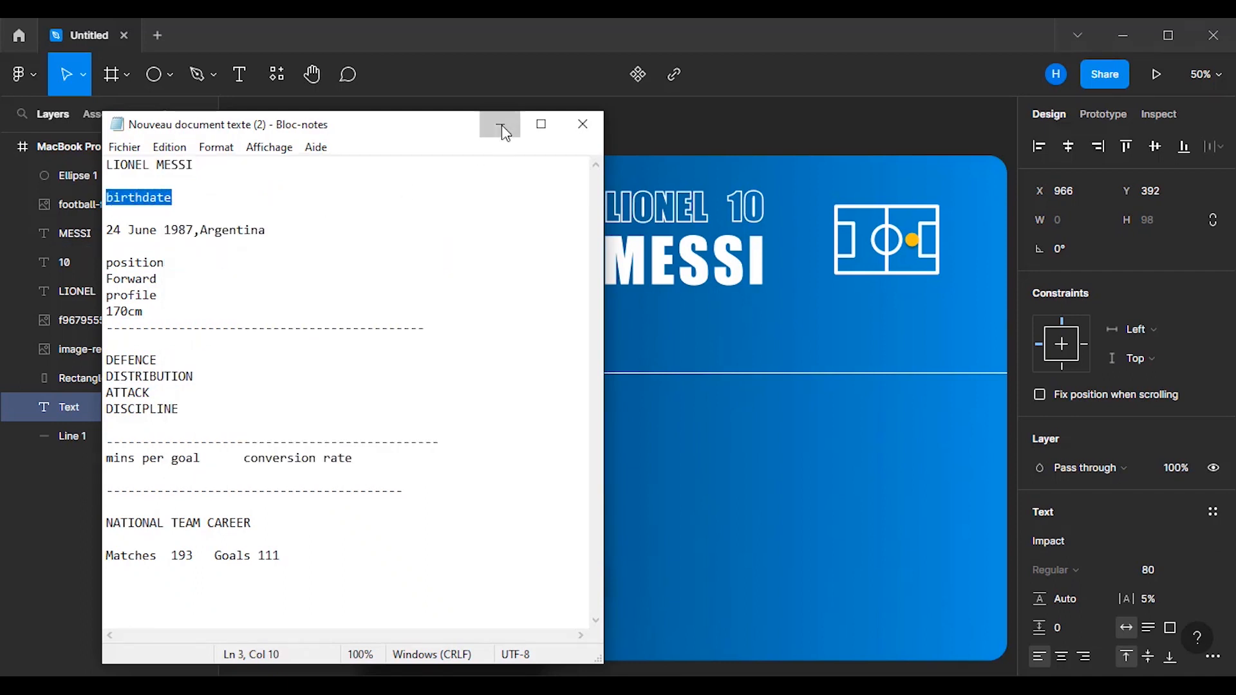
{"action": "left_click", "coordinate": [501, 124]}
{"action": "key", "text": "ctrl+v"}
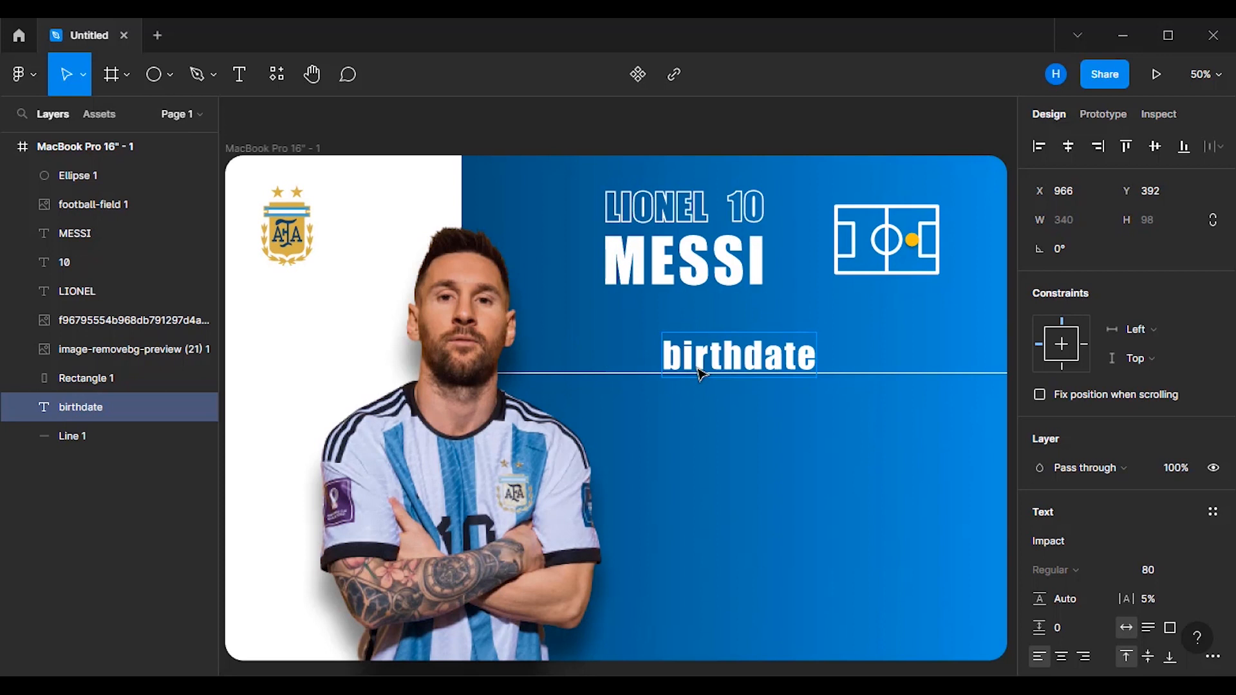
- Set the birthdate text's font to Poppins with the Bold style
{"action": "key", "text": "ctrl+a"}
{"action": "left_click", "coordinate": [1098, 542]}
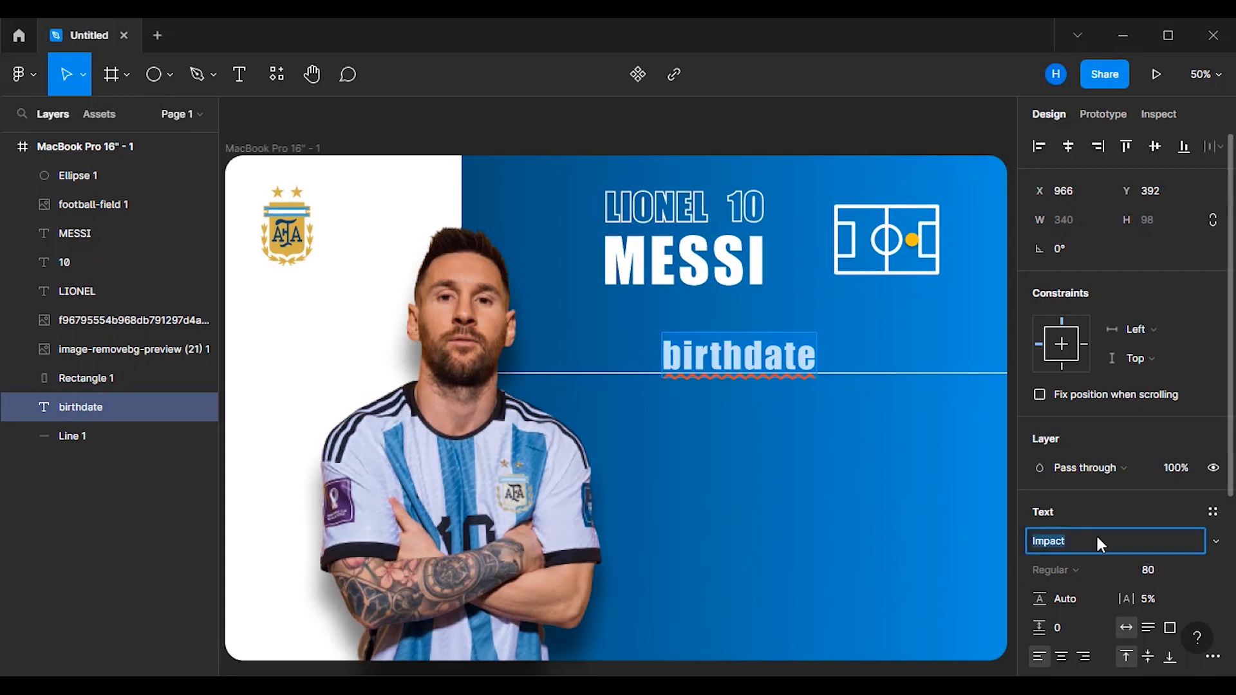
{"action": "left_click", "coordinate": [1217, 545]}
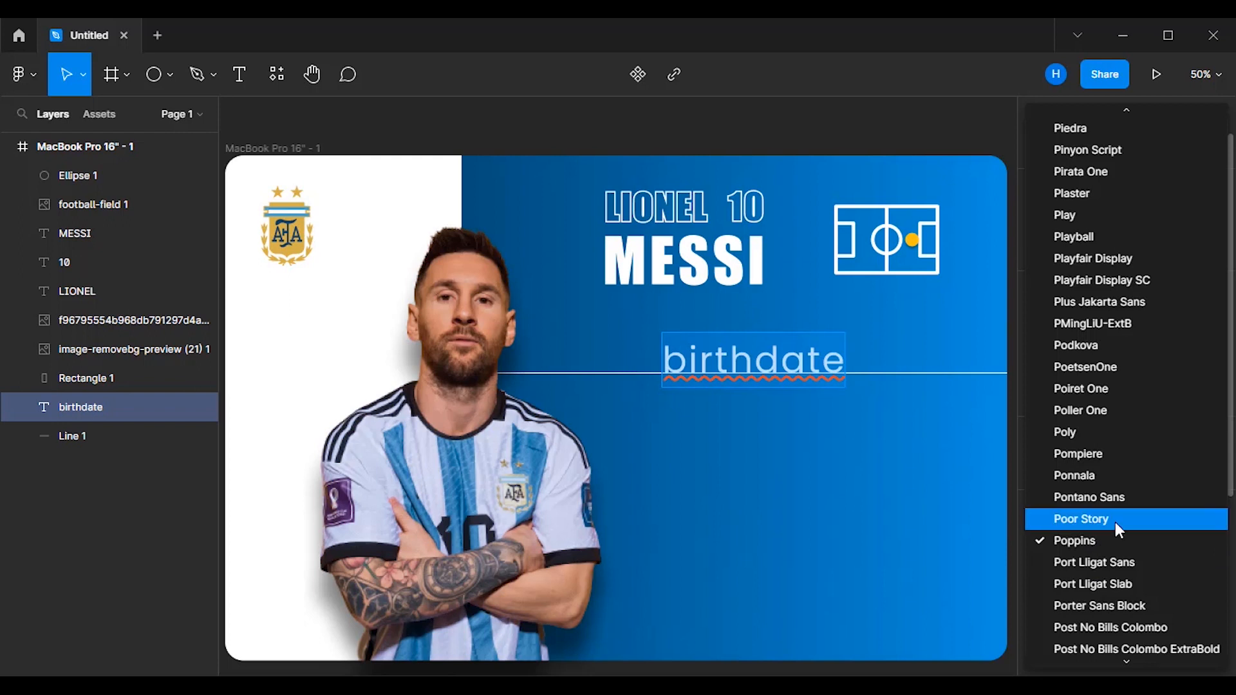
{"action": "left_click", "coordinate": [1095, 540]}
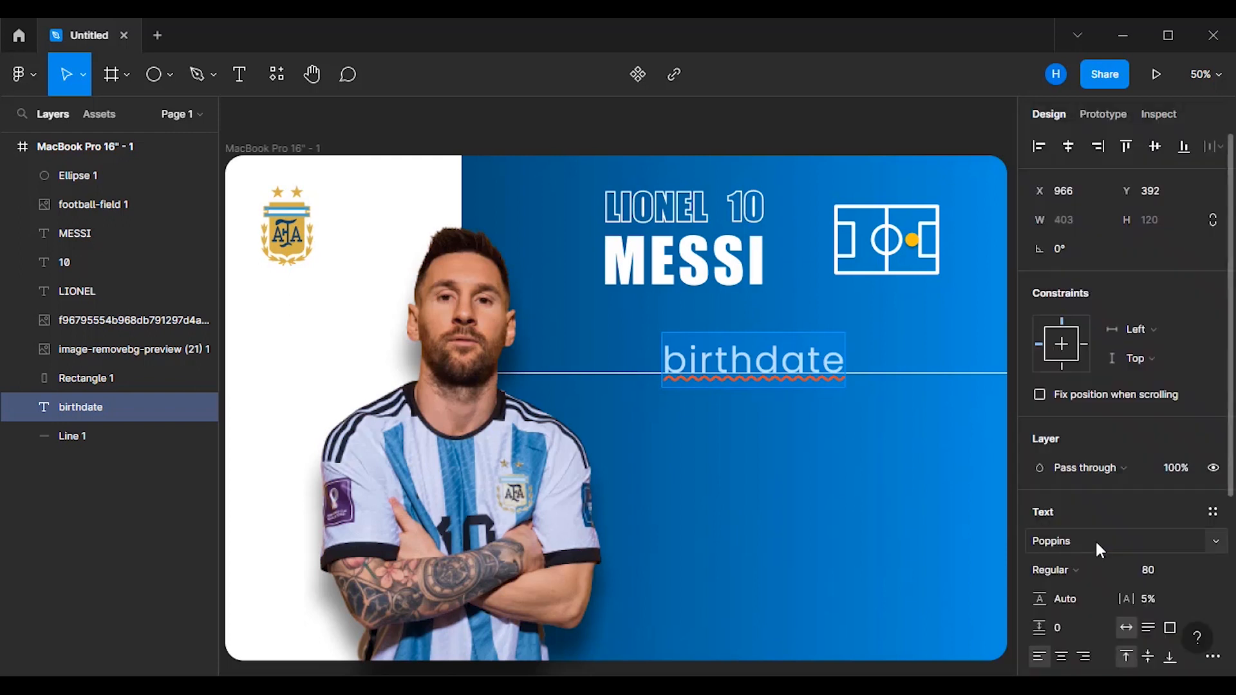
{"action": "left_click", "coordinate": [1091, 568]}
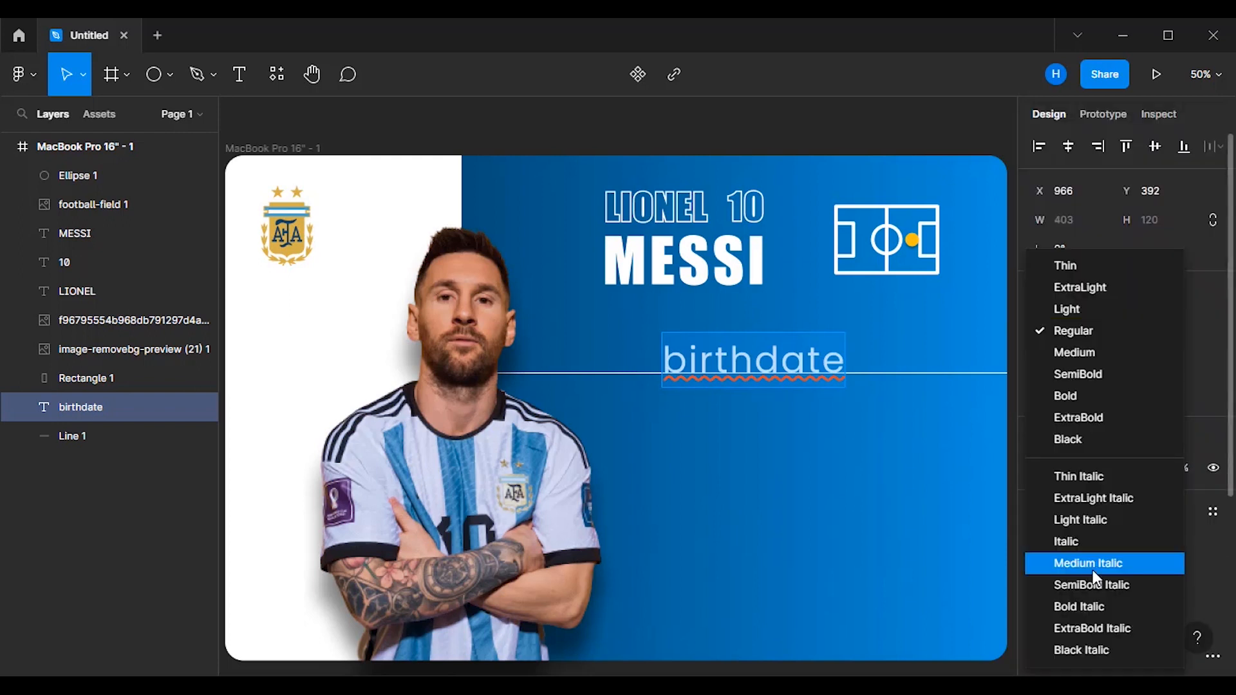
{"action": "left_click", "coordinate": [1064, 399]}
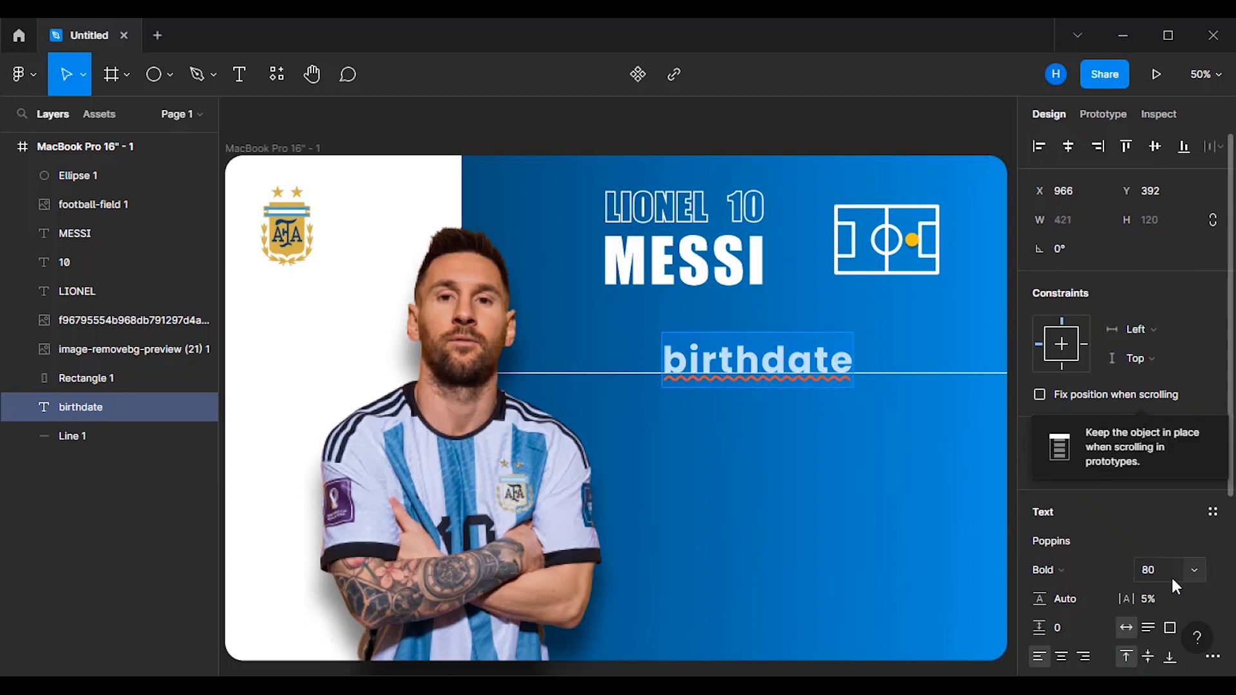
- Set the birthdate text size to 24 and place it below MESSI at X 840, Y 342
{"action": "left_click", "coordinate": [1196, 571]}
{"action": "left_click", "coordinate": [1169, 473]}
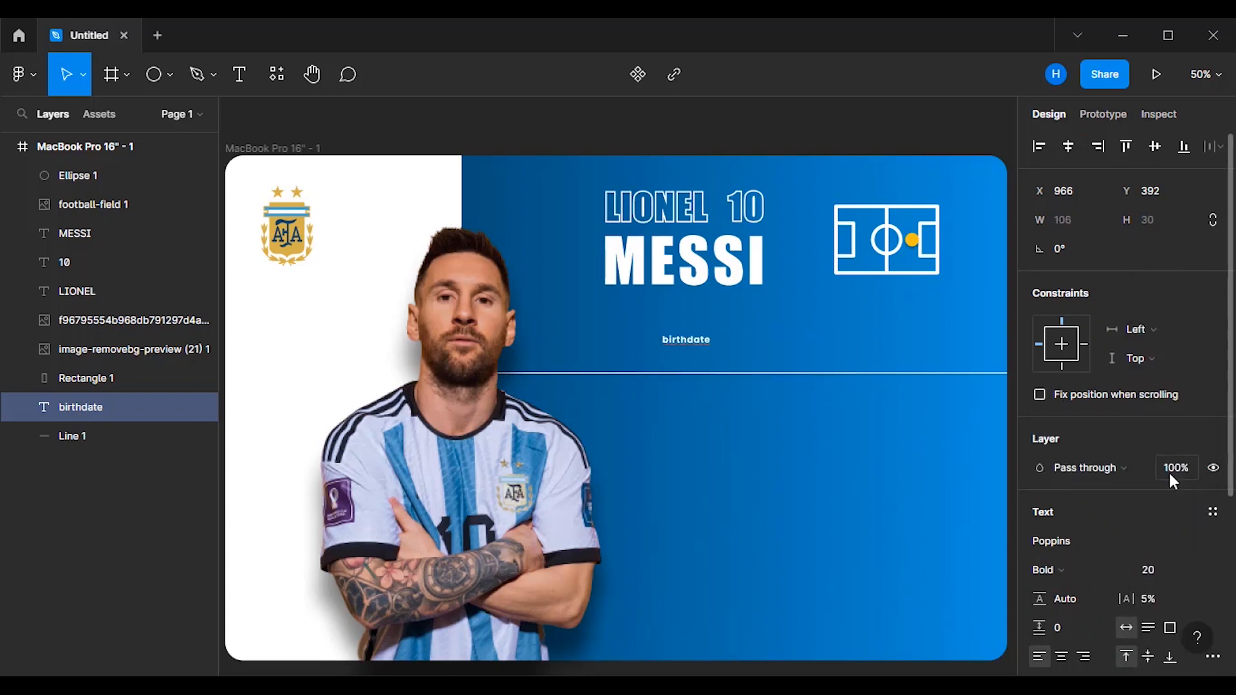
{"action": "left_click", "coordinate": [1198, 570]}
{"action": "left_click", "coordinate": [1182, 520]}
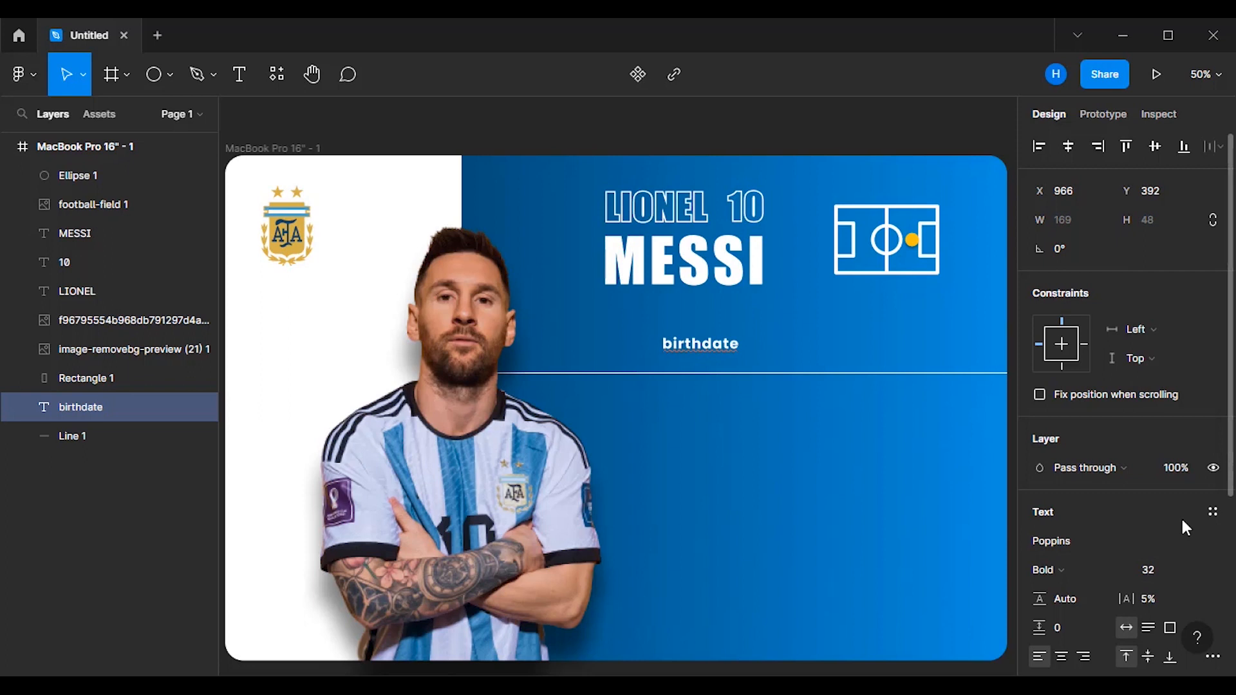
{"action": "left_click", "coordinate": [1194, 571]}
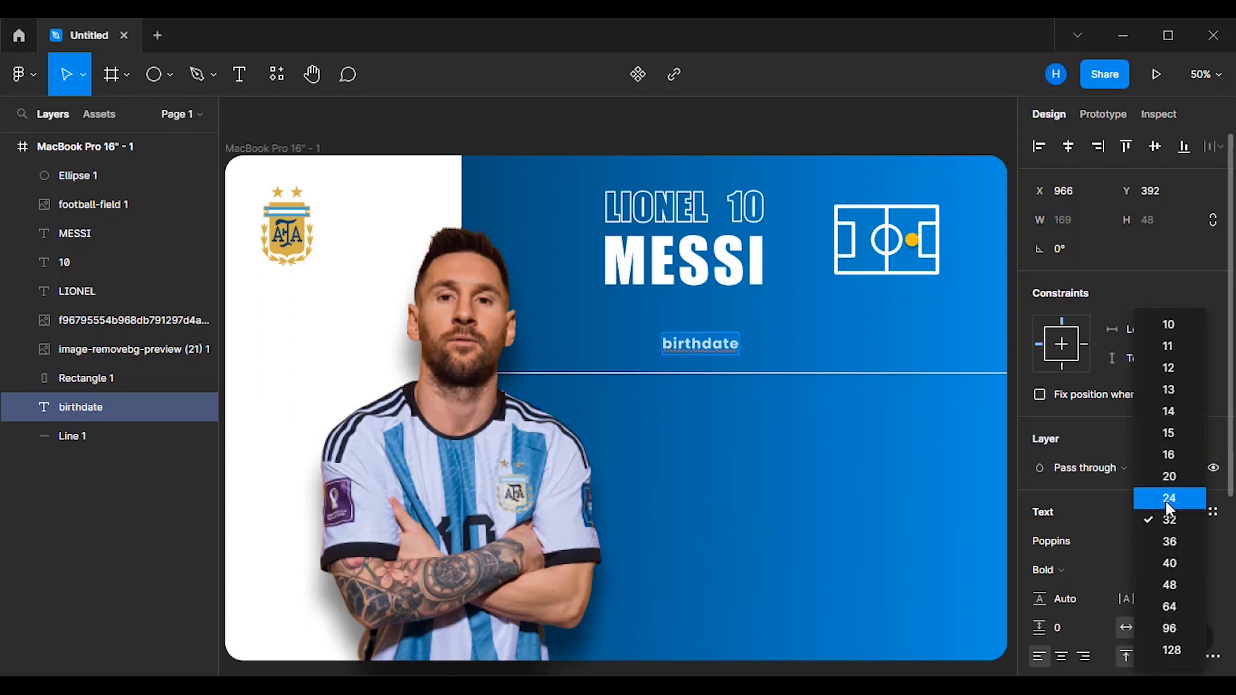
{"action": "left_click", "coordinate": [1167, 497]}
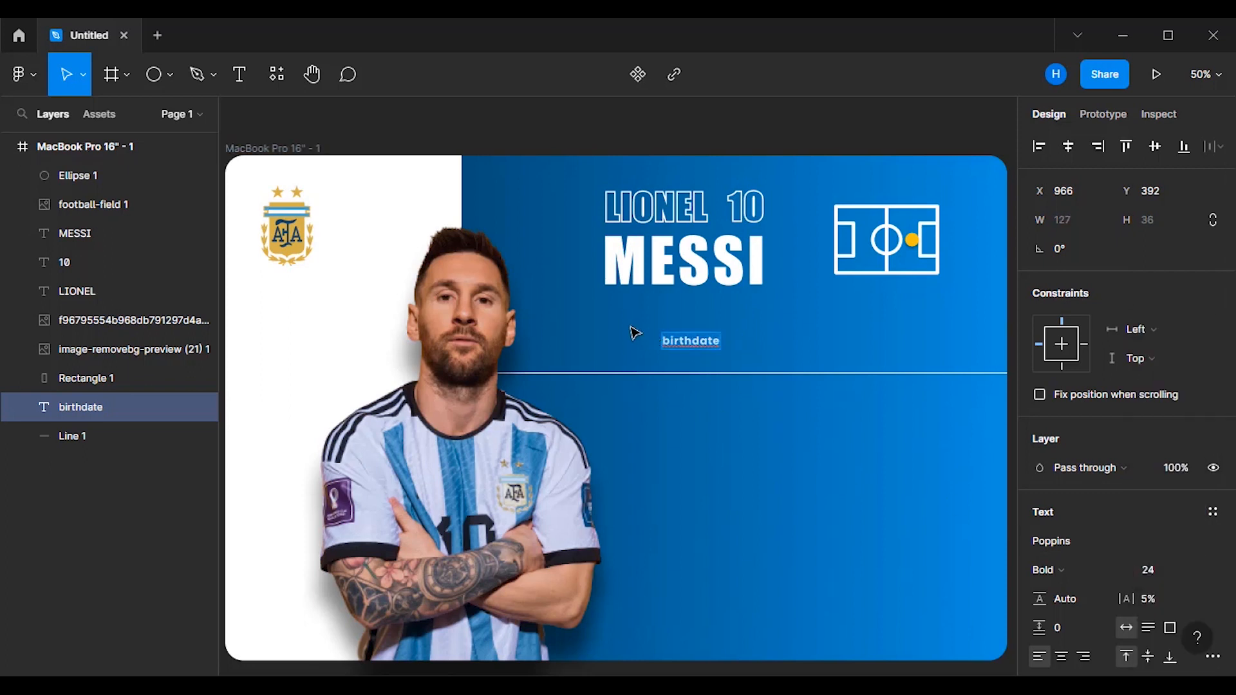
{"action": "key", "text": "Escape"}
{"action": "left_click_drag", "start_coordinate": [700, 346], "coordinate": [642, 323]}
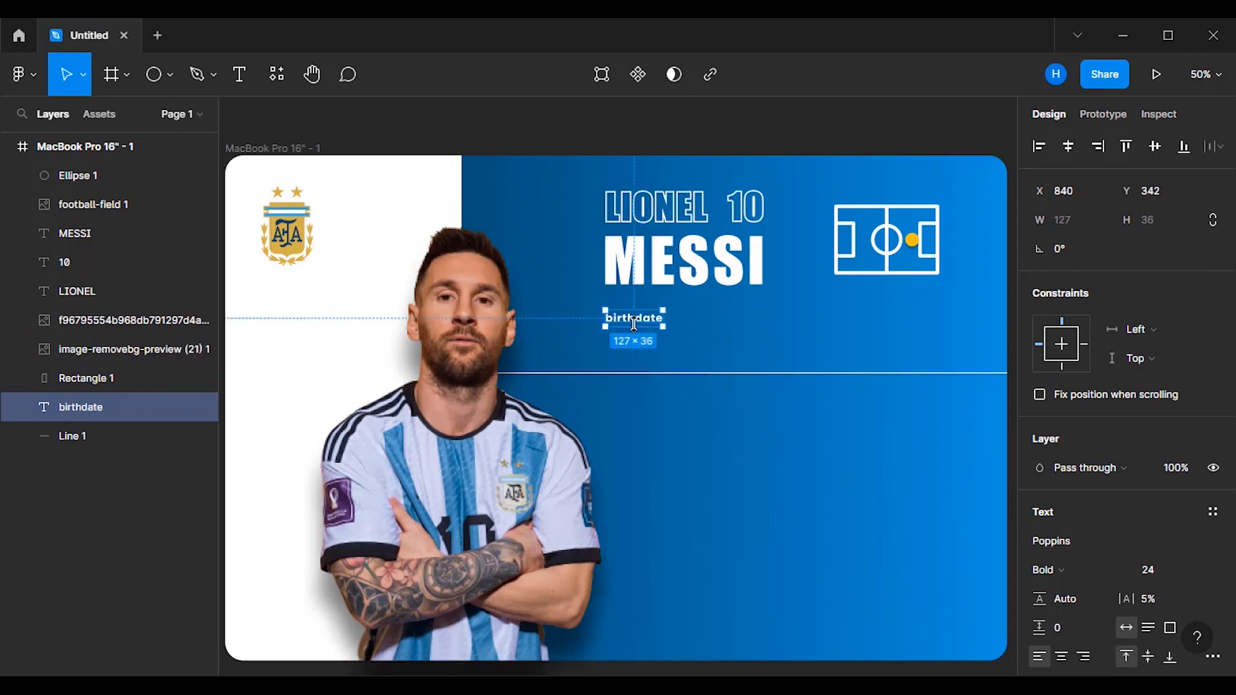
- Duplicate the birthdate label twice along the same row, placing the middle copy at X 1185
{"action": "left_click_drag", "start_coordinate": [657, 320], "coordinate": [956, 325]}
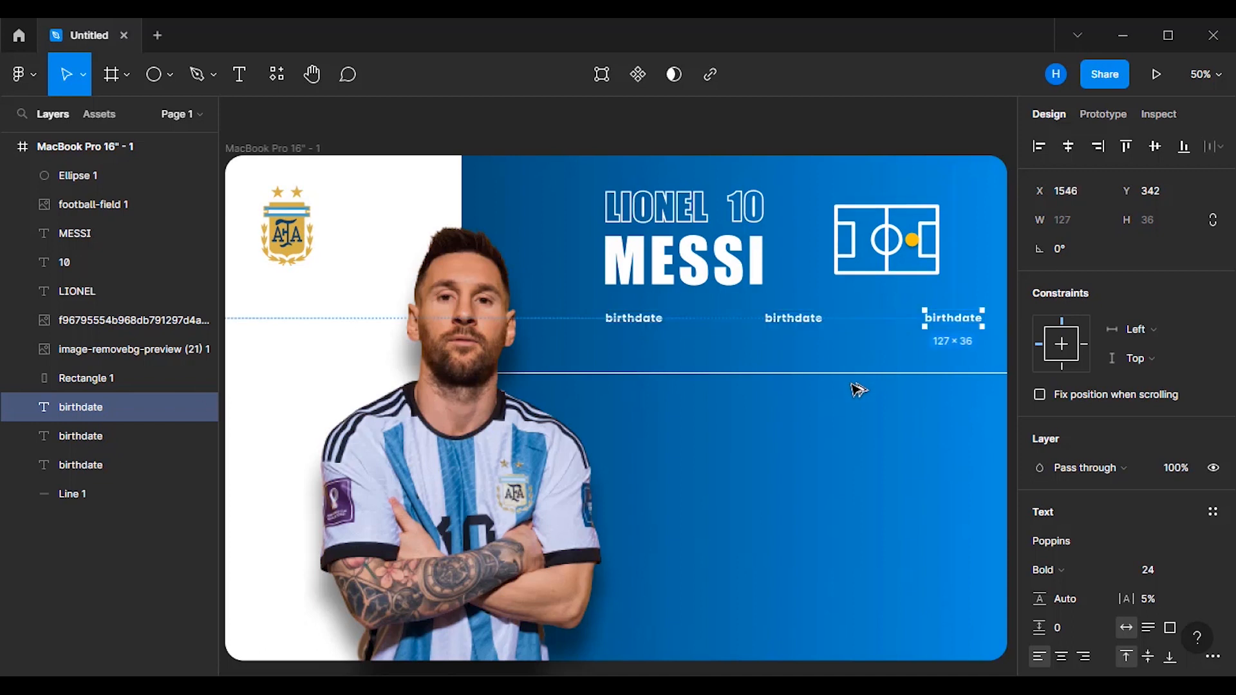
{"action": "left_click", "coordinate": [804, 324]}
{"action": "left_click_drag", "start_coordinate": [803, 324], "coordinate": [799, 324]}
- Nudge the third birthdate label left to X 1512
{"action": "left_click", "coordinate": [944, 318]}
{"action": "key", "text": "Left"}
{"action": "key", "text": "Left"}
{"action": "key", "text": "Left"}
{"action": "key", "text": "Left"}
{"action": "key", "text": "Left"}
{"action": "key", "text": "Left"}
{"action": "key", "text": "Left"}
{"action": "key", "text": "Left"}
{"action": "key", "text": "Left"}
{"action": "key", "text": "Left"}
{"action": "key", "text": "Left"}
{"action": "key", "text": "Left"}
{"action": "key", "text": "Left"}
{"action": "key", "text": "Left"}
{"action": "key", "text": "Left"}
{"action": "key", "text": "Left"}
{"action": "key", "text": "Left"}
{"action": "key", "text": "Left"}
{"action": "key", "text": "Left"}
{"action": "key", "text": "Left"}
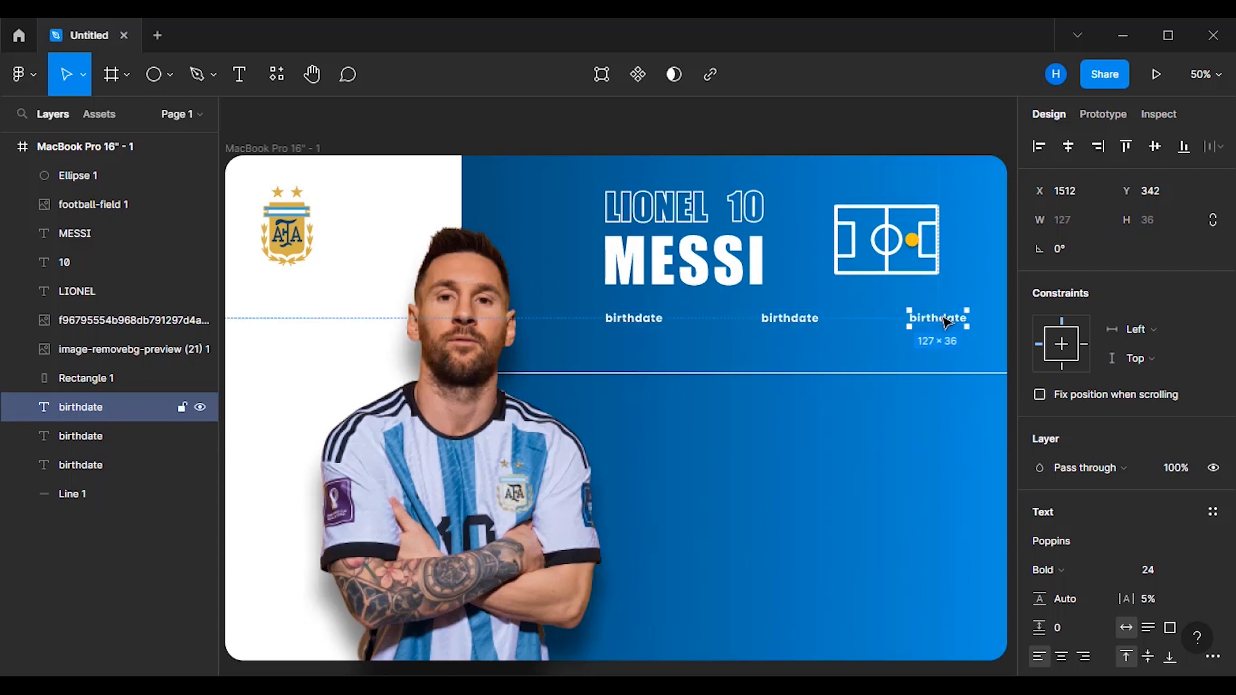
{"action": "left_click", "coordinate": [982, 353]}
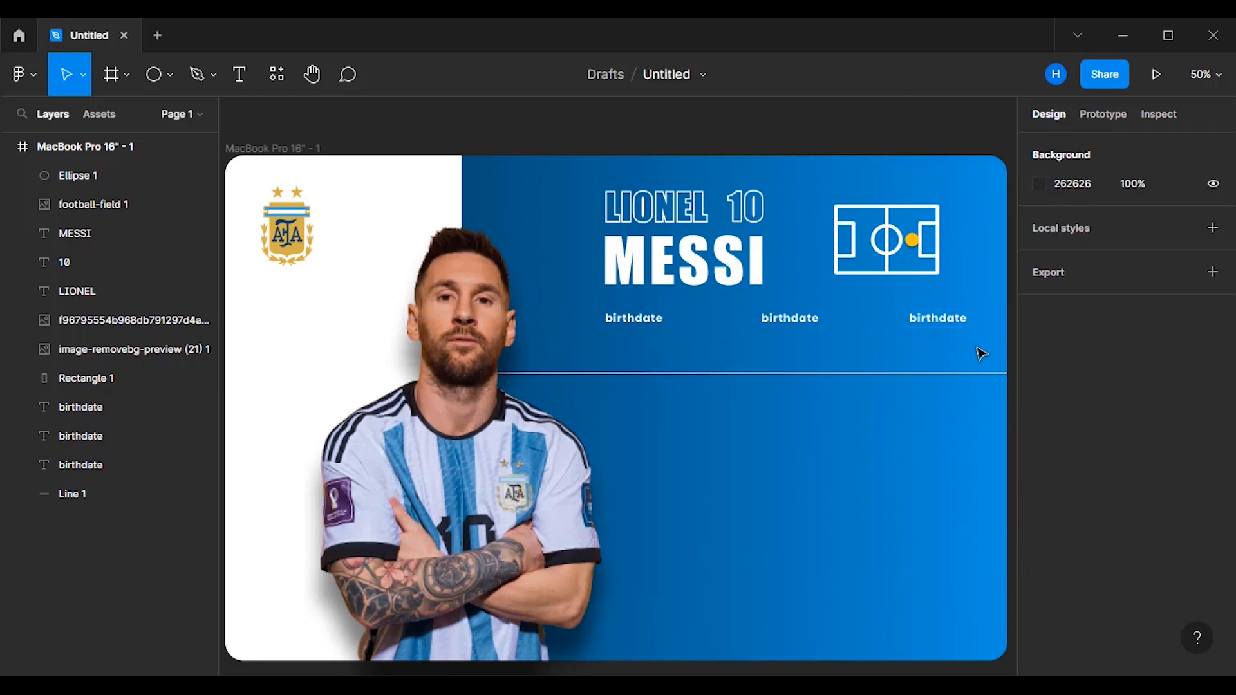
- Replace the middle label's text with "position", copied from the Notepad notes
{"action": "left_click", "coordinate": [799, 320]}
{"action": "double_click", "coordinate": [818, 324]}
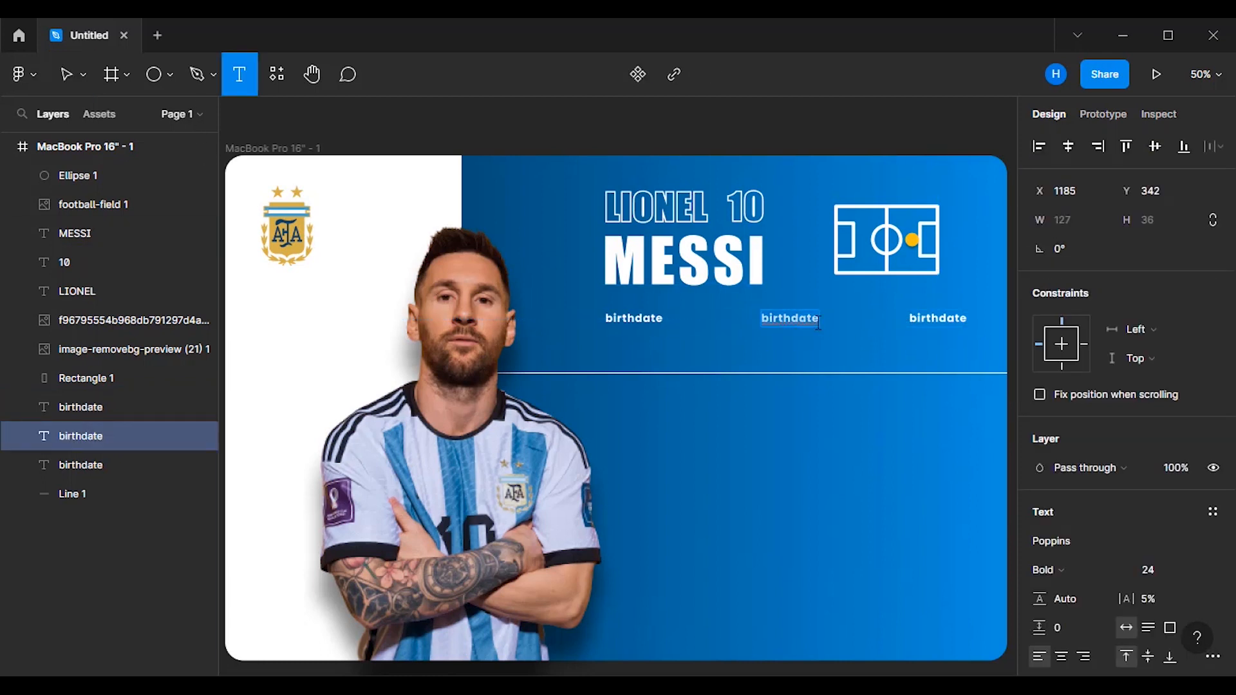
{"action": "key", "text": "alt+Tab"}
{"action": "left_click_drag", "start_coordinate": [165, 261], "coordinate": [107, 261]}
{"action": "right_click", "coordinate": [125, 263]}
{"action": "left_click", "coordinate": [197, 322]}
{"action": "key", "text": "alt+Tab"}
{"action": "key", "text": "ctrl+v"}
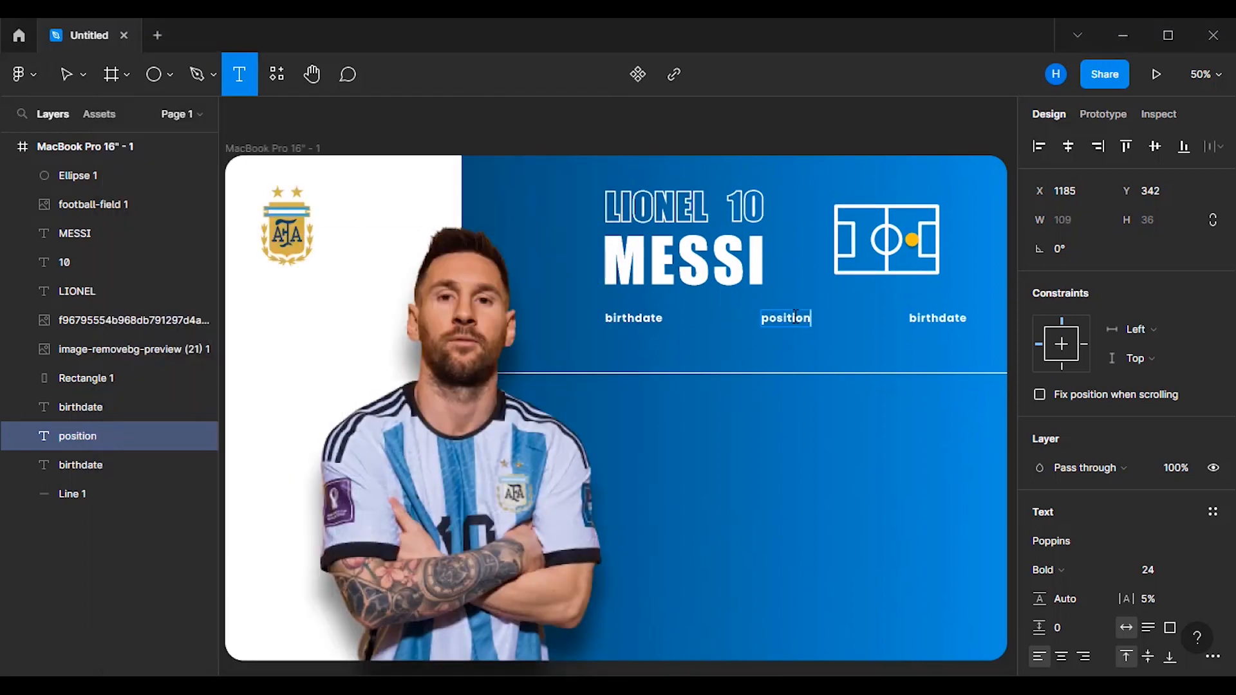
{"action": "left_click", "coordinate": [65, 74]}
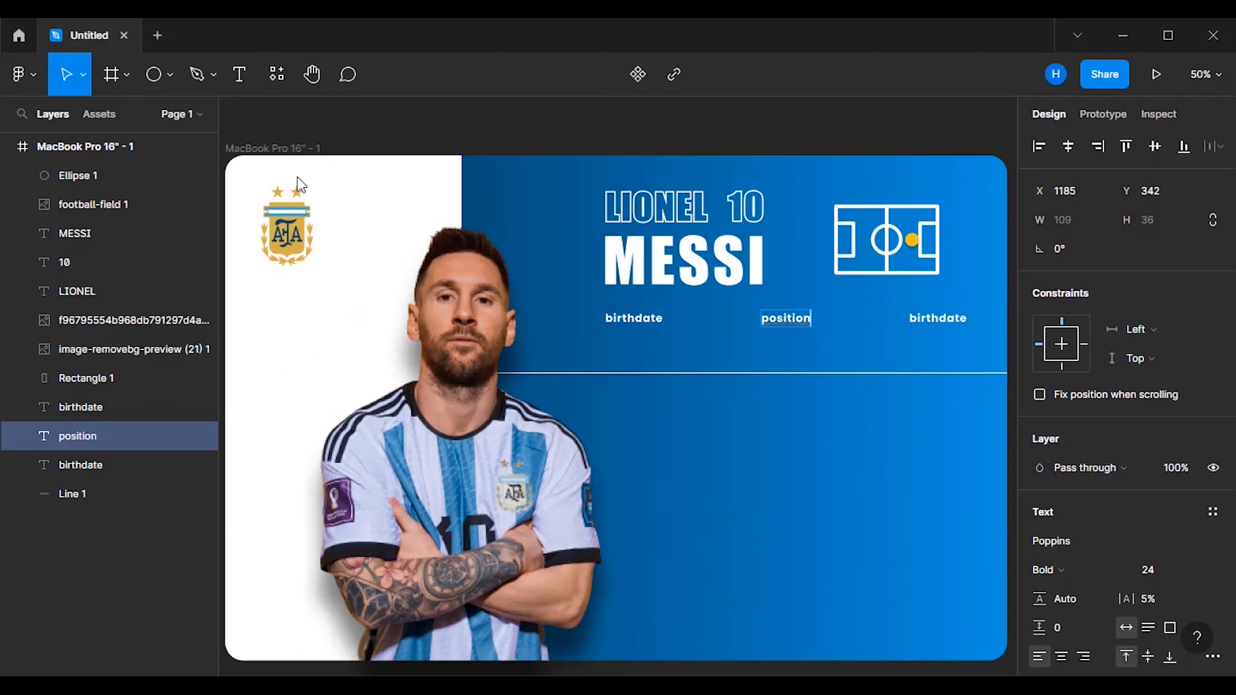
- Replace the third label's text with "profile", copied from the Notepad notes
{"action": "left_click", "coordinate": [930, 325]}
{"action": "double_click", "coordinate": [931, 330]}
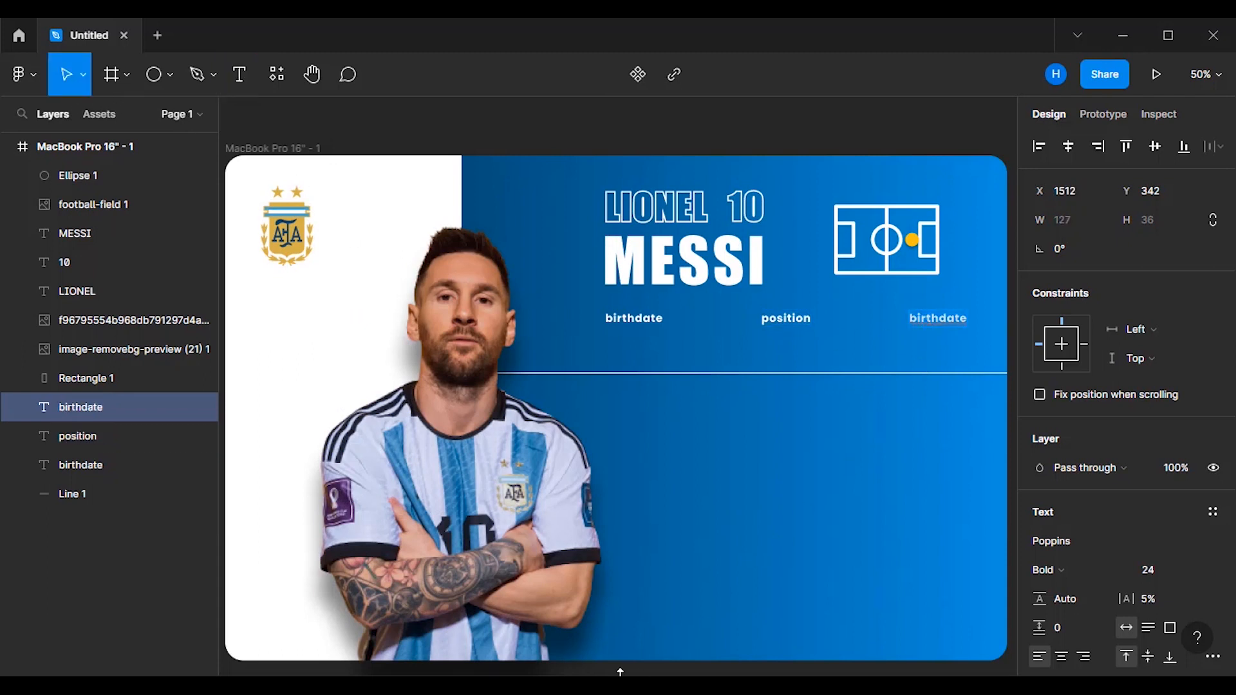
{"action": "left_click", "coordinate": [615, 684]}
{"action": "left_click_drag", "start_coordinate": [107, 297], "coordinate": [157, 297]}
{"action": "right_click", "coordinate": [145, 293]}
{"action": "left_click", "coordinate": [199, 353]}
{"action": "left_click", "coordinate": [506, 125]}
{"action": "key", "text": "ctrl+v"}
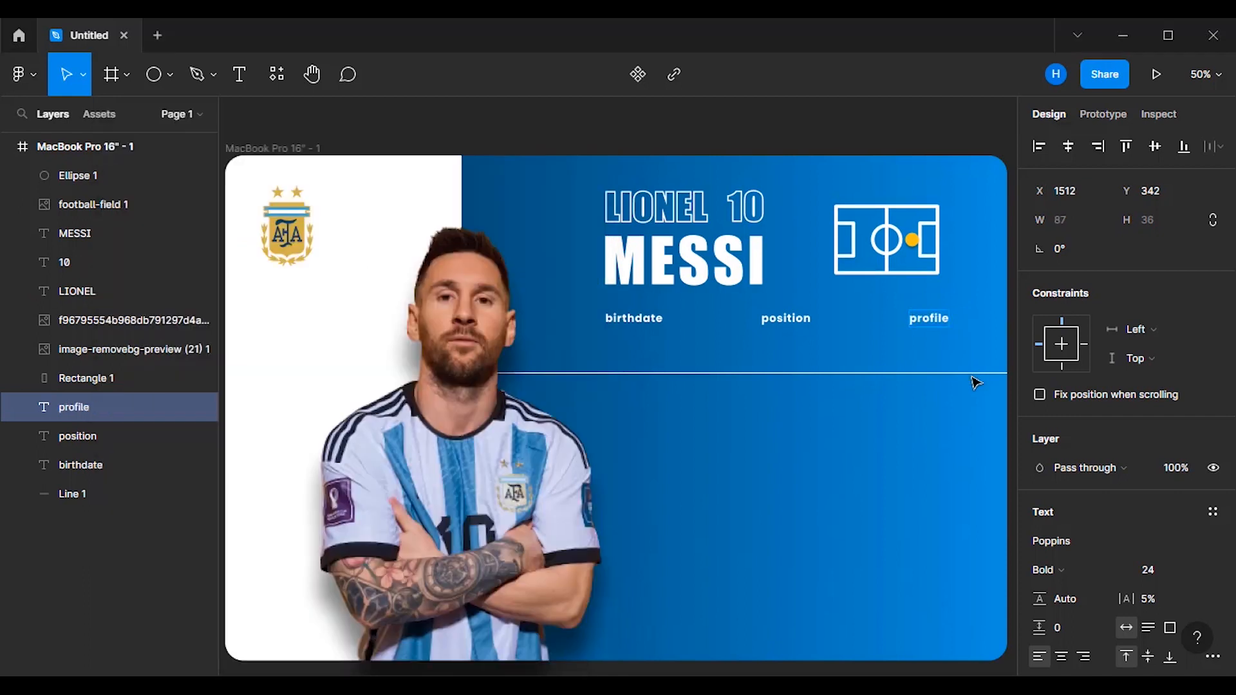
{"action": "key", "text": "Escape"}
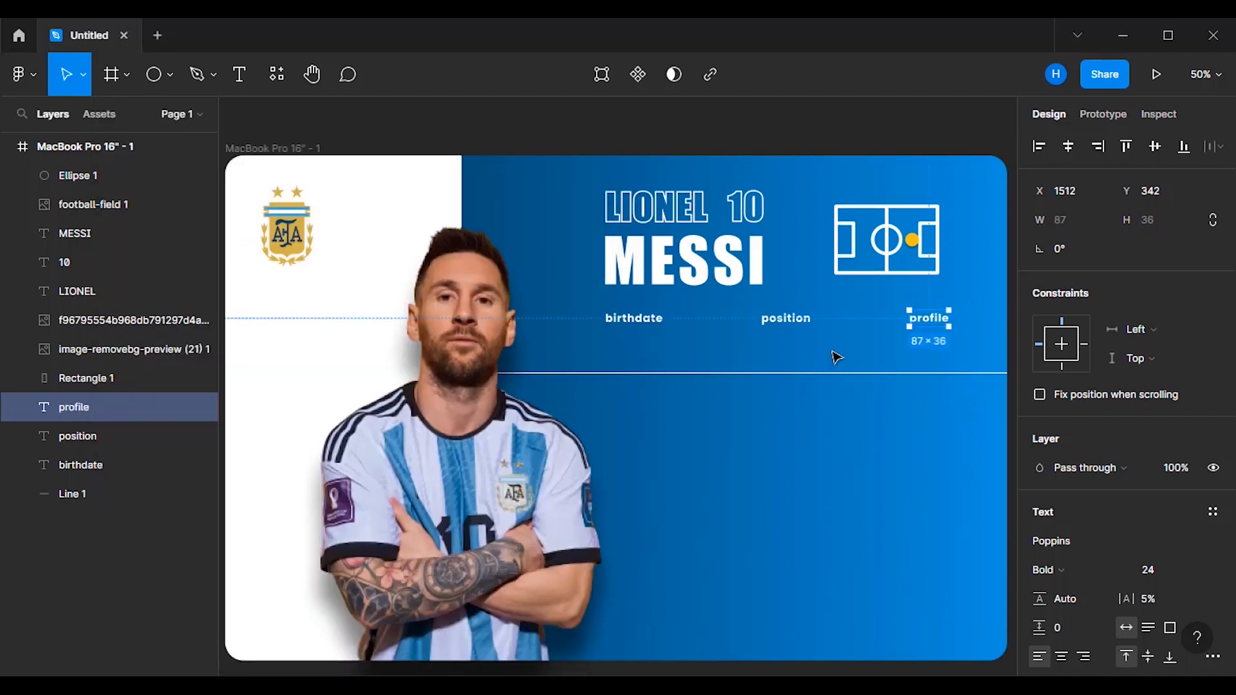
{"action": "key", "text": "Escape"}
- Nudge the position label right so it sits more evenly between birthdate and profile
{"action": "left_click", "coordinate": [789, 323]}
{"action": "key", "text": "Right"}
{"action": "key", "text": "Right"}
{"action": "key", "text": "Right"}
{"action": "key", "text": "Right"}
{"action": "key", "text": "Right"}
{"action": "key", "text": "Right"}
{"action": "key", "text": "Right"}
{"action": "key", "text": "Right"}
{"action": "key", "text": "Right"}
{"action": "key", "text": "Right"}
{"action": "key", "text": "Right"}
{"action": "key", "text": "Right"}
{"action": "key", "text": "Right"}
{"action": "key", "text": "Right"}
{"action": "key", "text": "Right"}
{"action": "key", "text": "Right"}
{"action": "key", "text": "Right"}
{"action": "key", "text": "Right"}
{"action": "key", "text": "Right"}
{"action": "key", "text": "Right"}
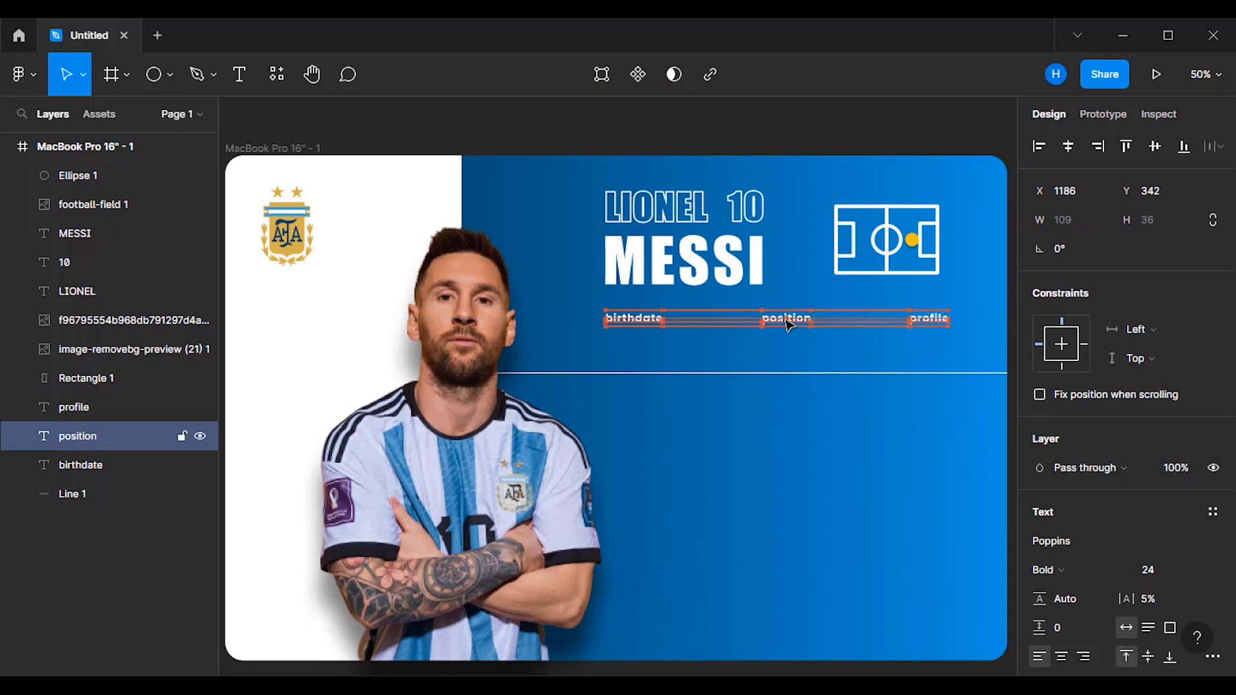
{"action": "key", "text": "Left"}
{"action": "key", "text": "Left"}
{"action": "key", "text": "Left"}
{"action": "key", "text": "Left"}
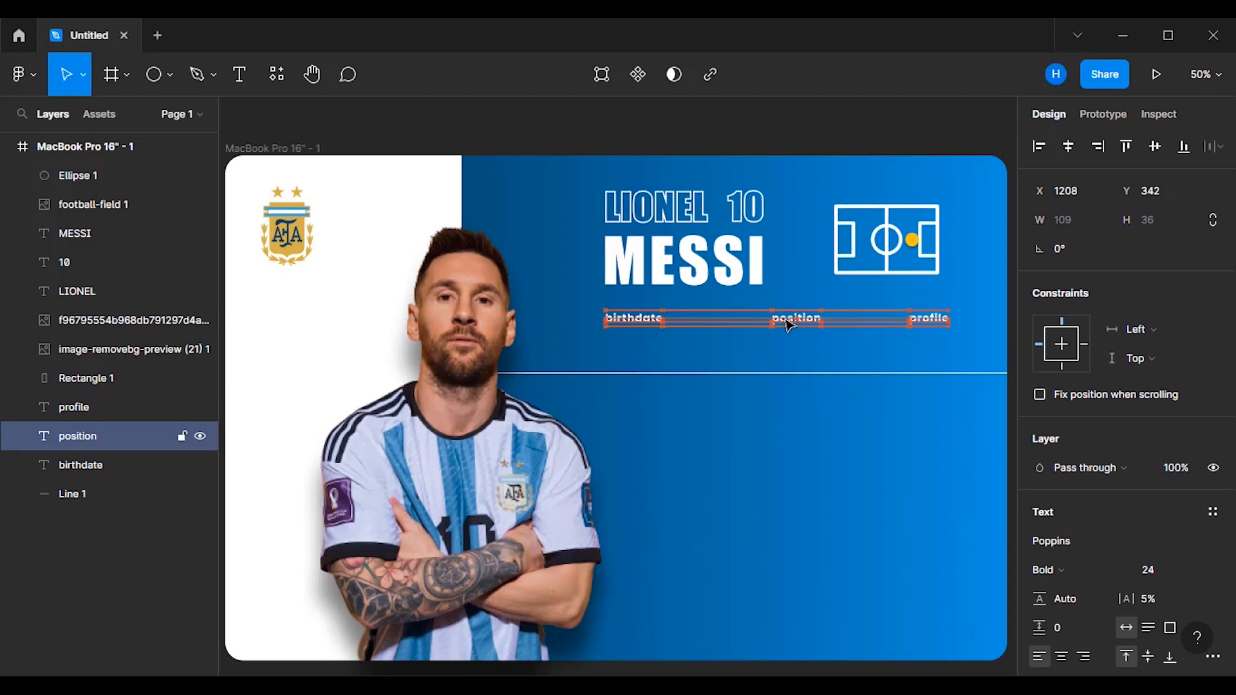
- Nudge the profile label right to X 1539
{"action": "left_click", "coordinate": [942, 323]}
{"action": "key", "text": "Right"}
{"action": "key", "text": "Right"}
{"action": "key", "text": "Right"}
{"action": "key", "text": "Right"}
{"action": "key", "text": "Right"}
{"action": "key", "text": "Right"}
{"action": "key", "text": "Right"}
{"action": "key", "text": "Right"}
{"action": "key", "text": "Right"}
{"action": "key", "text": "Right"}
{"action": "key", "text": "Right"}
{"action": "key", "text": "Right"}
{"action": "key", "text": "Right"}
{"action": "key", "text": "Right"}
{"action": "key", "text": "Right"}
{"action": "key", "text": "Right"}
{"action": "key", "text": "Right"}
{"action": "key", "text": "Right"}
{"action": "key", "text": "Right"}
{"action": "key", "text": "Right"}
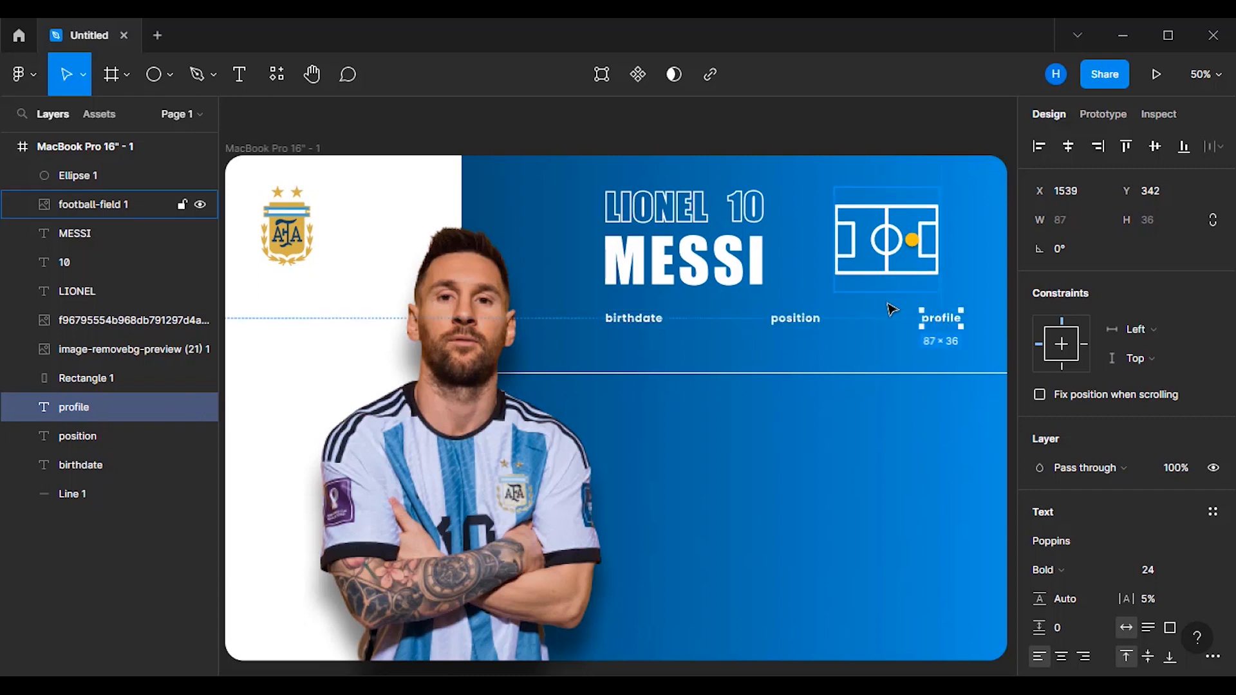
{"action": "key", "text": "Escape"}
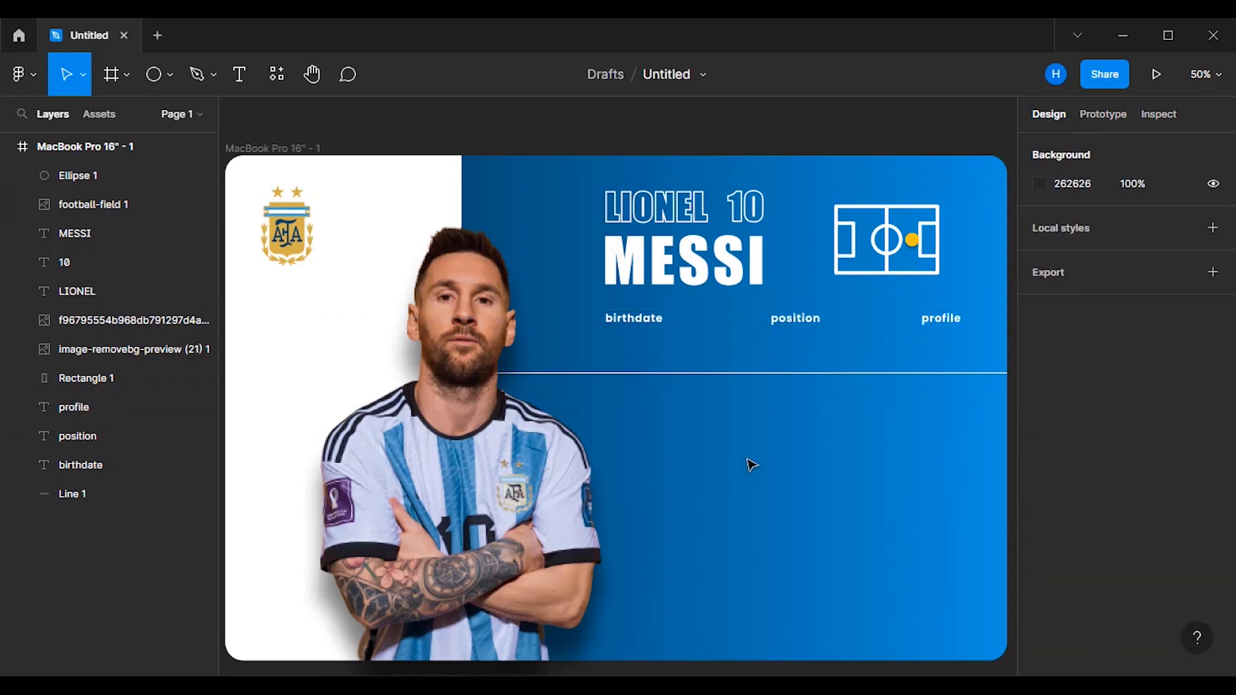
- Duplicate the birthdate label directly below the original at X 841, Y 406
{"action": "left_click", "coordinate": [652, 325]}
{"action": "left_click", "coordinate": [653, 326], "text": "ctrl"}
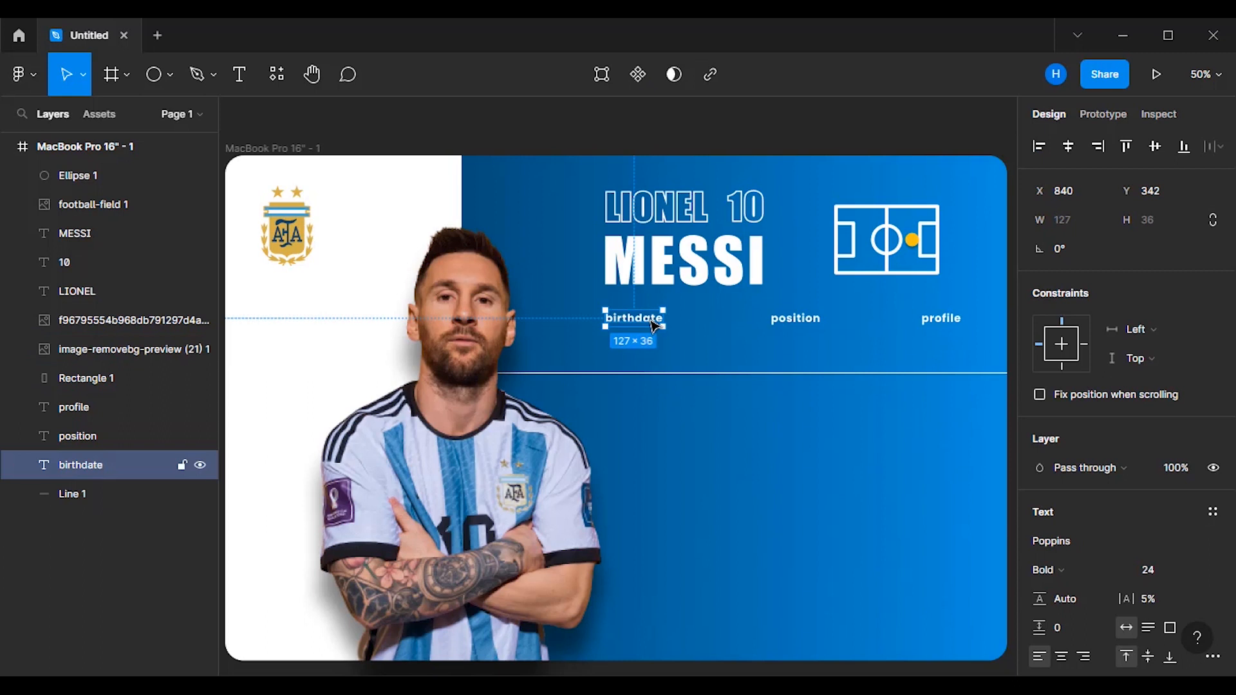
{"action": "left_click_drag", "start_coordinate": [656, 327], "coordinate": [658, 353]}
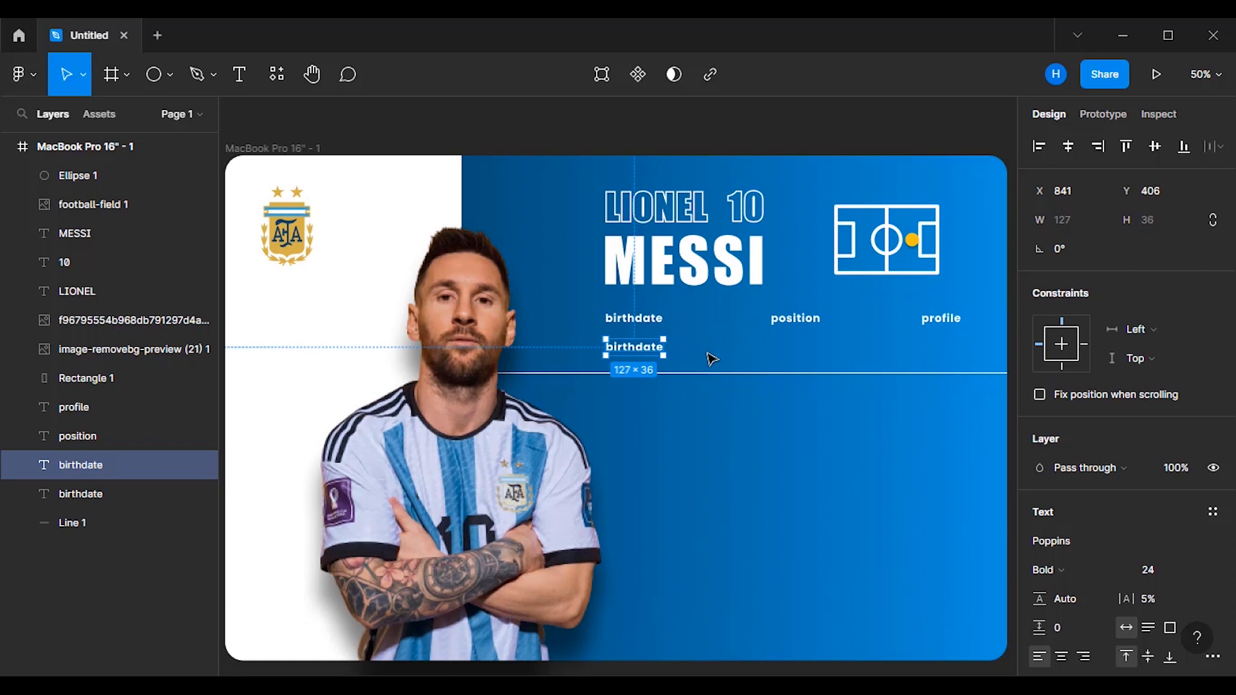
- Replace the lower birthdate copy's text with the player's birth date and country line from the Notepad notes
{"action": "left_click", "coordinate": [239, 74]}
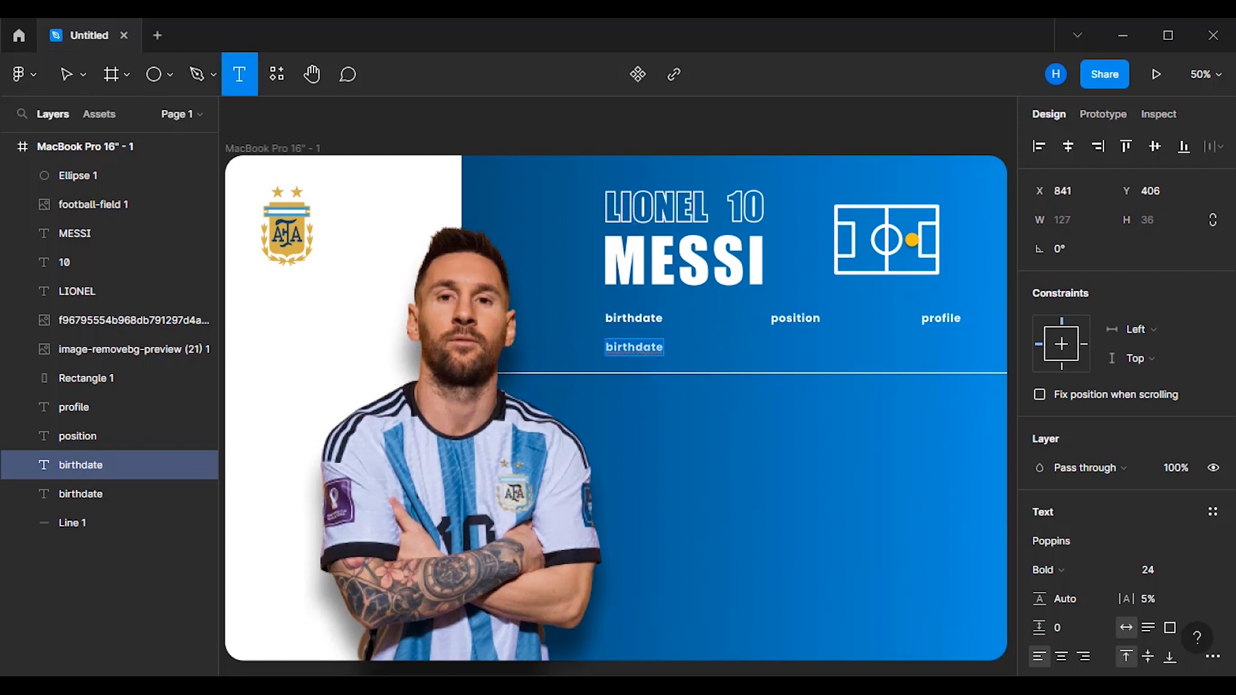
{"action": "key", "text": "alt+Tab"}
{"action": "mouse_move", "coordinate": [107, 230]}
{"action": "left_mouse_down"}
{"action": "mouse_move", "coordinate": [267, 233]}
{"action": "mouse_move", "coordinate": [111, 235]}
{"action": "left_mouse_up"}
{"action": "right_click", "coordinate": [131, 230]}
{"action": "left_click", "coordinate": [206, 287]}
{"action": "left_click", "coordinate": [500, 125]}
{"action": "key", "text": "ctrl+v"}
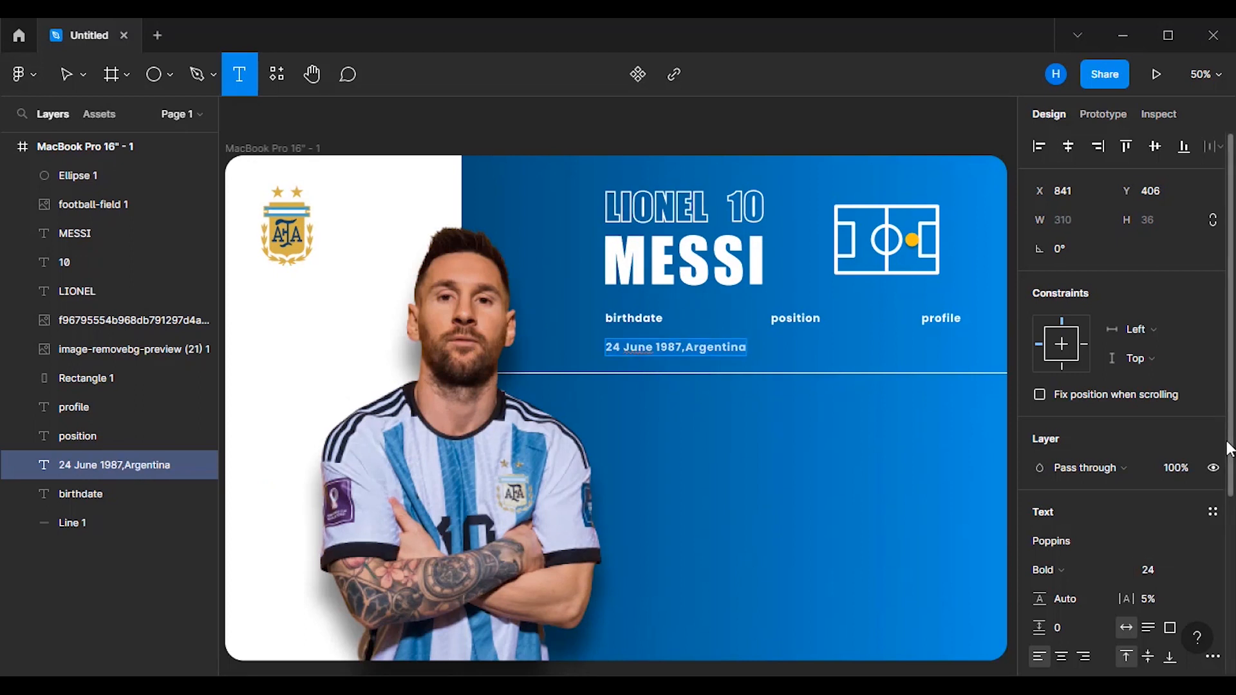
- Fill the birth date and country text with the yellow document color FFC010 and deselect it
{"action": "scroll", "coordinate": [1126, 399], "scroll_direction": "down", "scroll_amount": 2}
{"action": "scroll", "coordinate": [1041, 571], "scroll_direction": "down", "scroll_amount": 1}
{"action": "left_click", "coordinate": [1040, 570]}
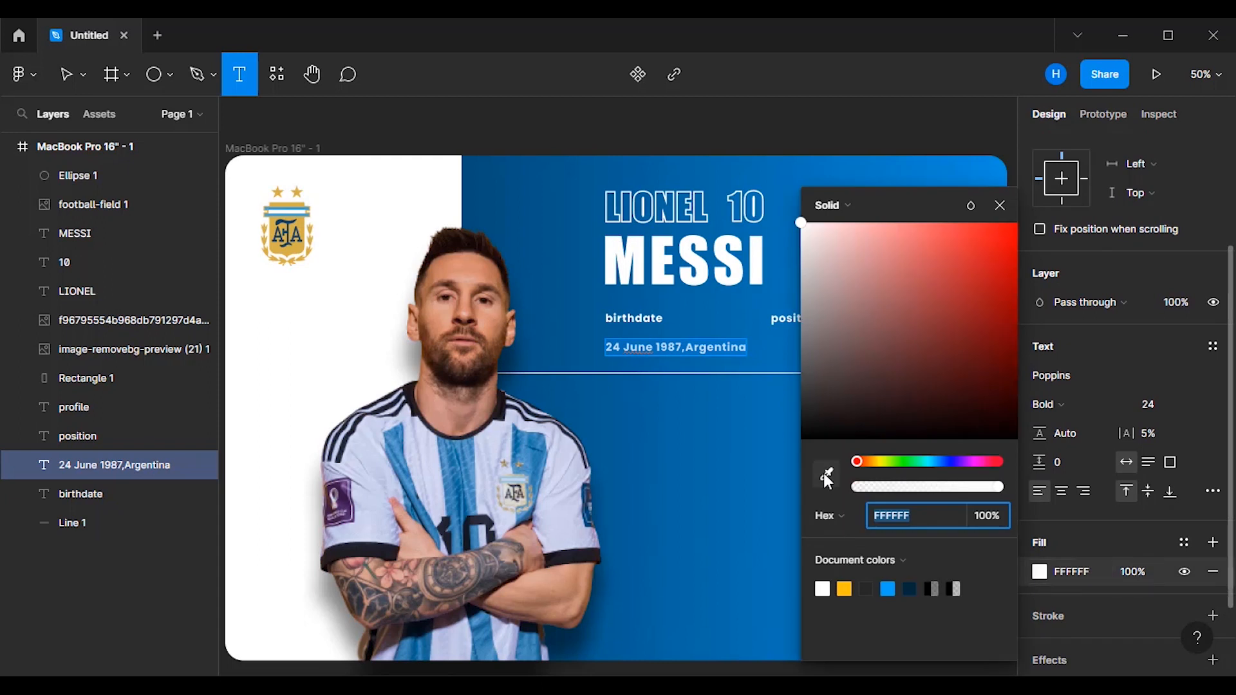
{"action": "left_click", "coordinate": [844, 589]}
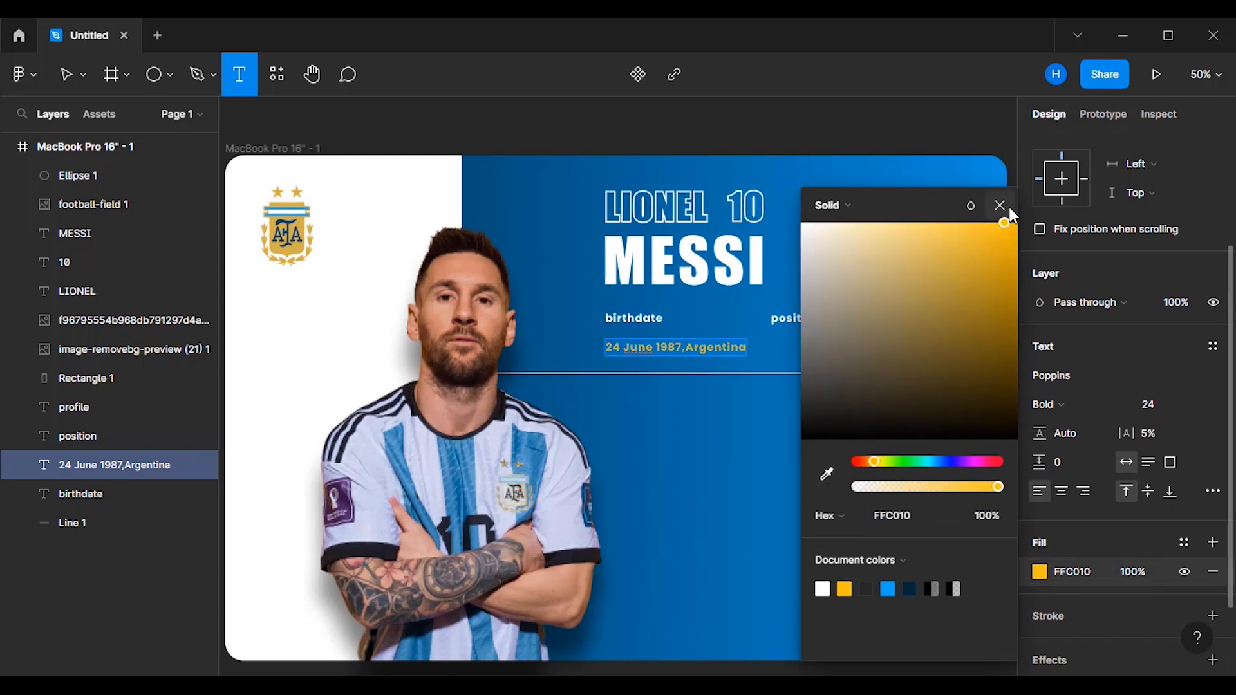
{"action": "left_click", "coordinate": [1008, 206]}
{"action": "left_click", "coordinate": [67, 85]}
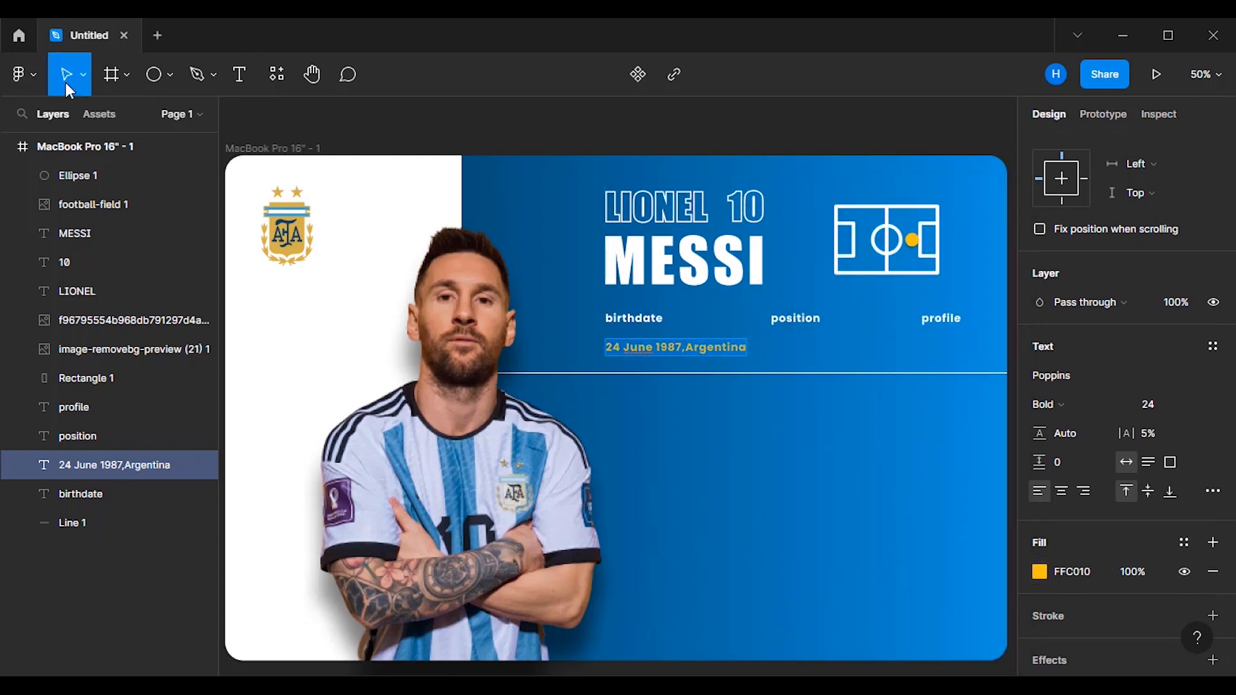
{"action": "left_click", "coordinate": [602, 235]}
{"action": "left_click", "coordinate": [546, 204]}
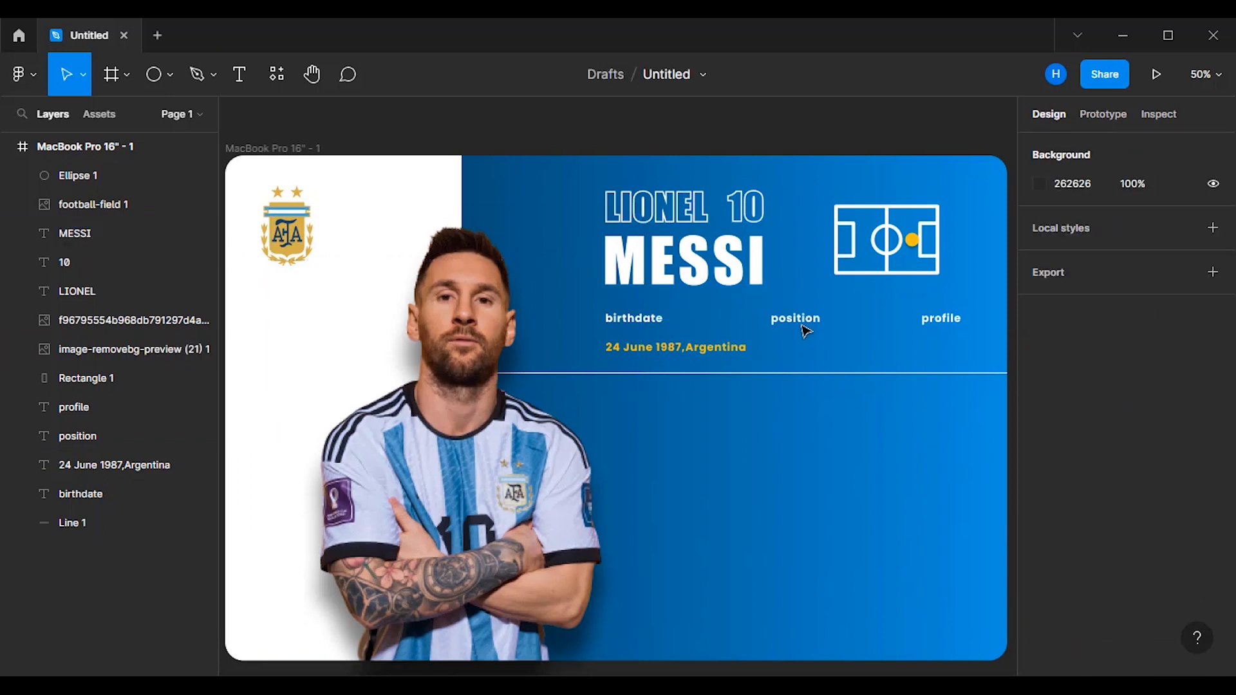
- Shift the position label right toward the profile column and move the profile label to X 1548, Y 342
{"action": "left_click_drag", "start_coordinate": [794, 325], "coordinate": [801, 321]}
{"action": "left_click", "coordinate": [954, 325]}
{"action": "left_click_drag", "start_coordinate": [955, 326], "coordinate": [955, 327]}
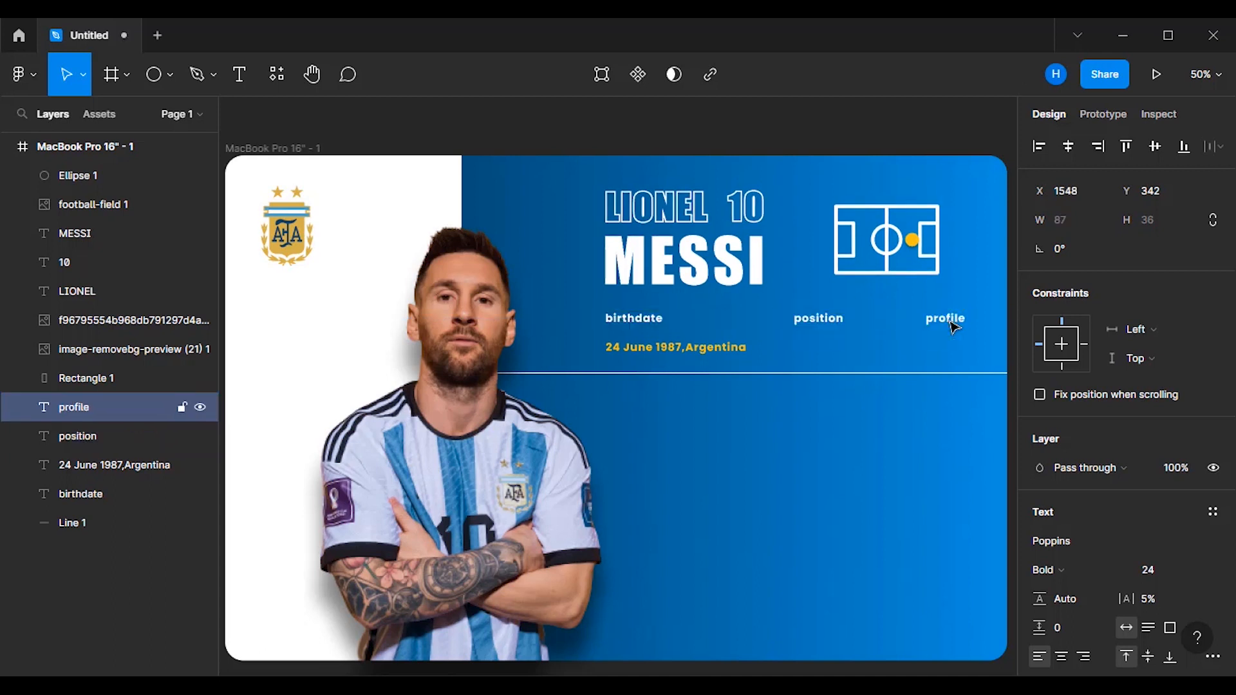
- Duplicate the yellow birth date text under the position label at X 1257, Y 406 and replace the copy's text with Forward from the Notepad notes
{"action": "left_click", "coordinate": [711, 350]}
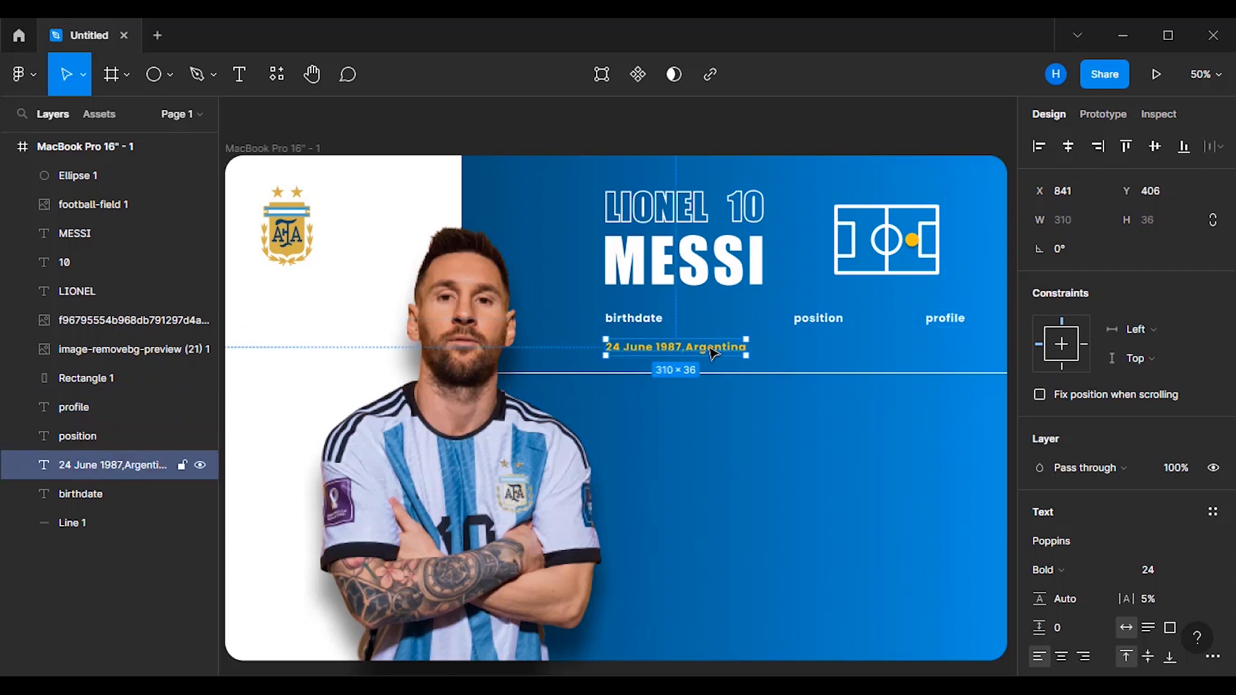
{"action": "left_click_drag", "start_coordinate": [712, 352], "coordinate": [900, 353]}
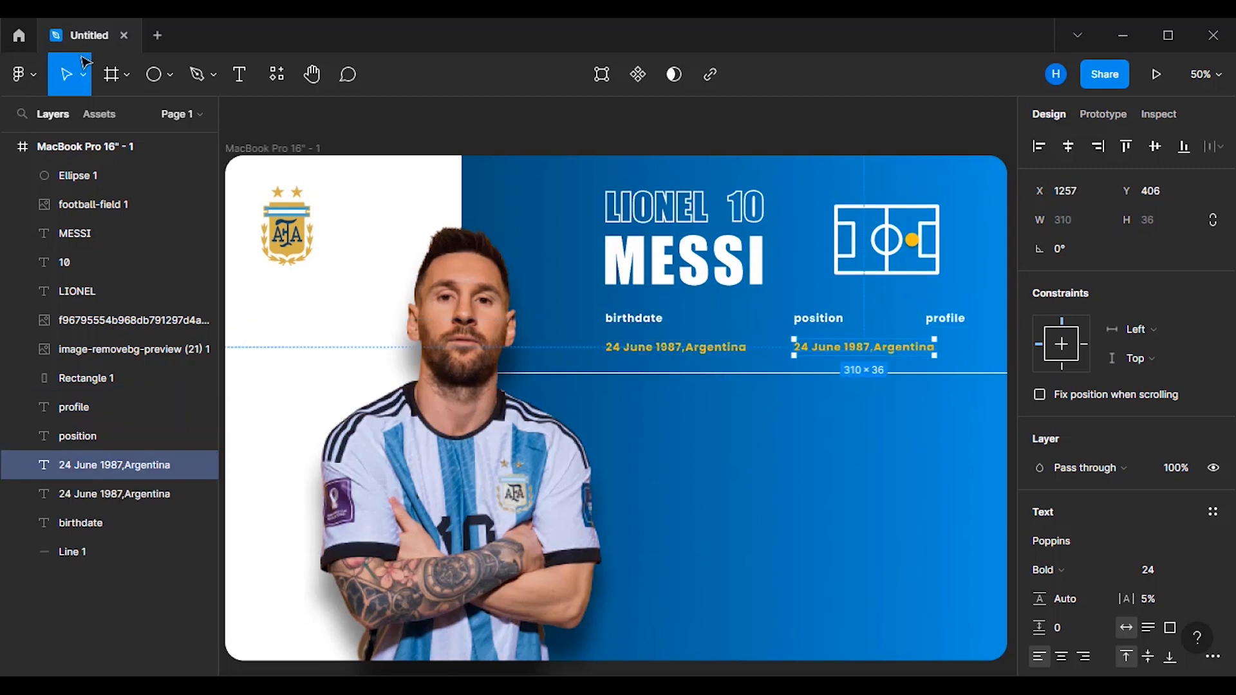
{"action": "left_click", "coordinate": [239, 76]}
{"action": "key", "text": "alt+Tab"}
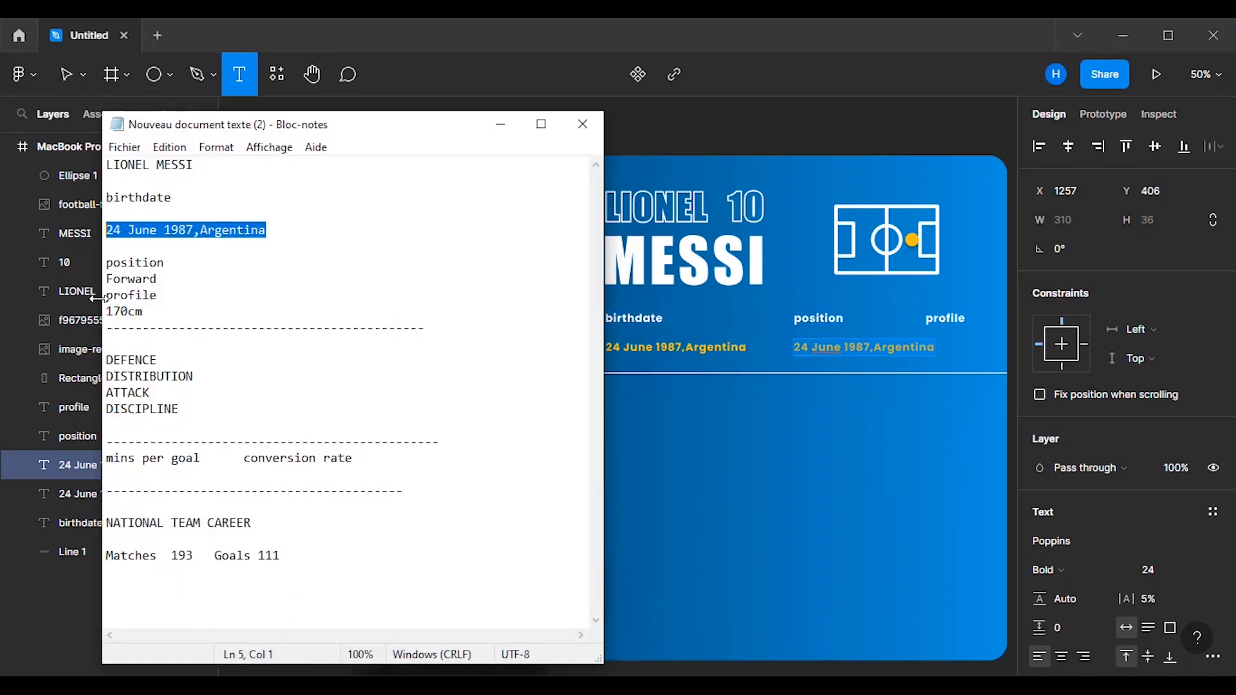
{"action": "left_click_drag", "start_coordinate": [104, 284], "coordinate": [160, 281]}
{"action": "right_click", "coordinate": [142, 275]}
{"action": "left_click", "coordinate": [194, 335]}
{"action": "key", "text": "alt+Tab"}
{"action": "key", "text": "ctrl+v"}
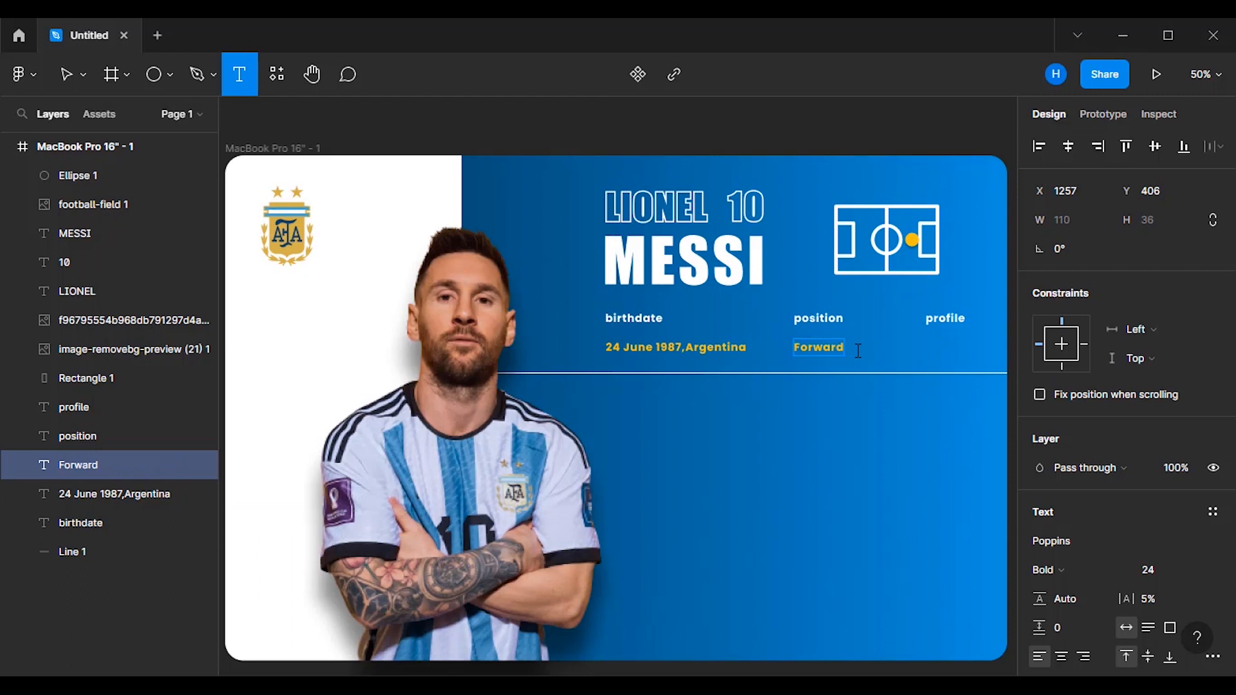
{"action": "key", "text": "Escape"}
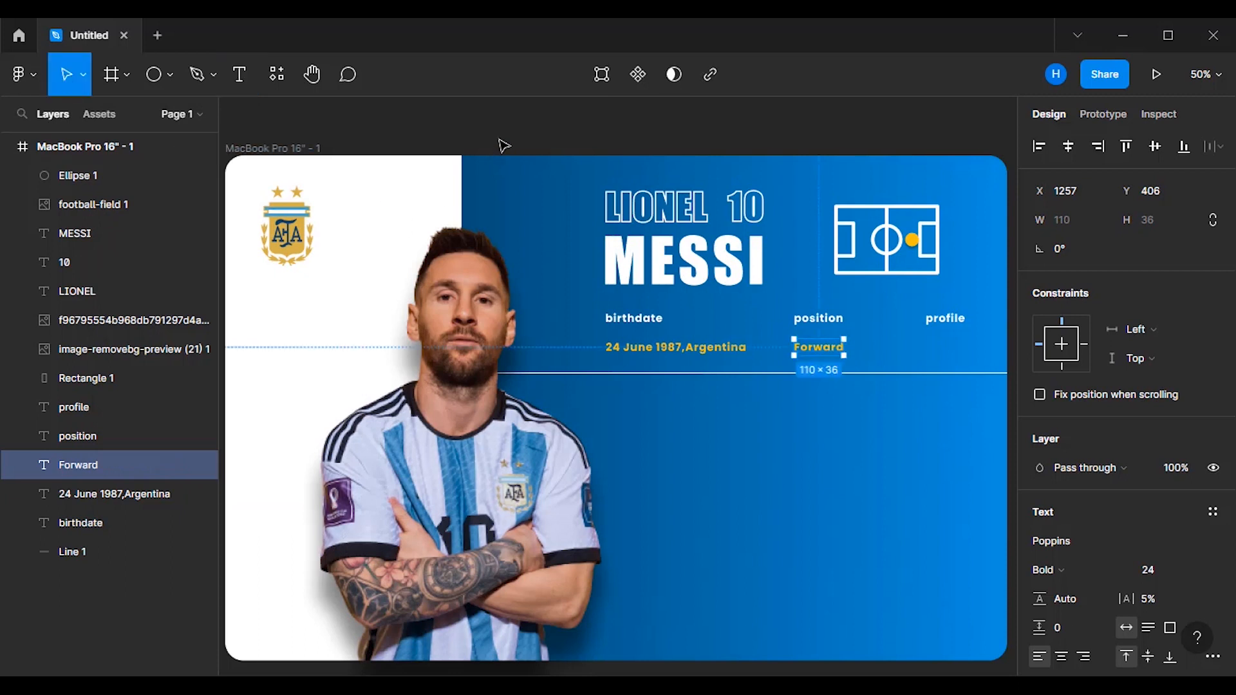
{"action": "key", "text": "Escape"}
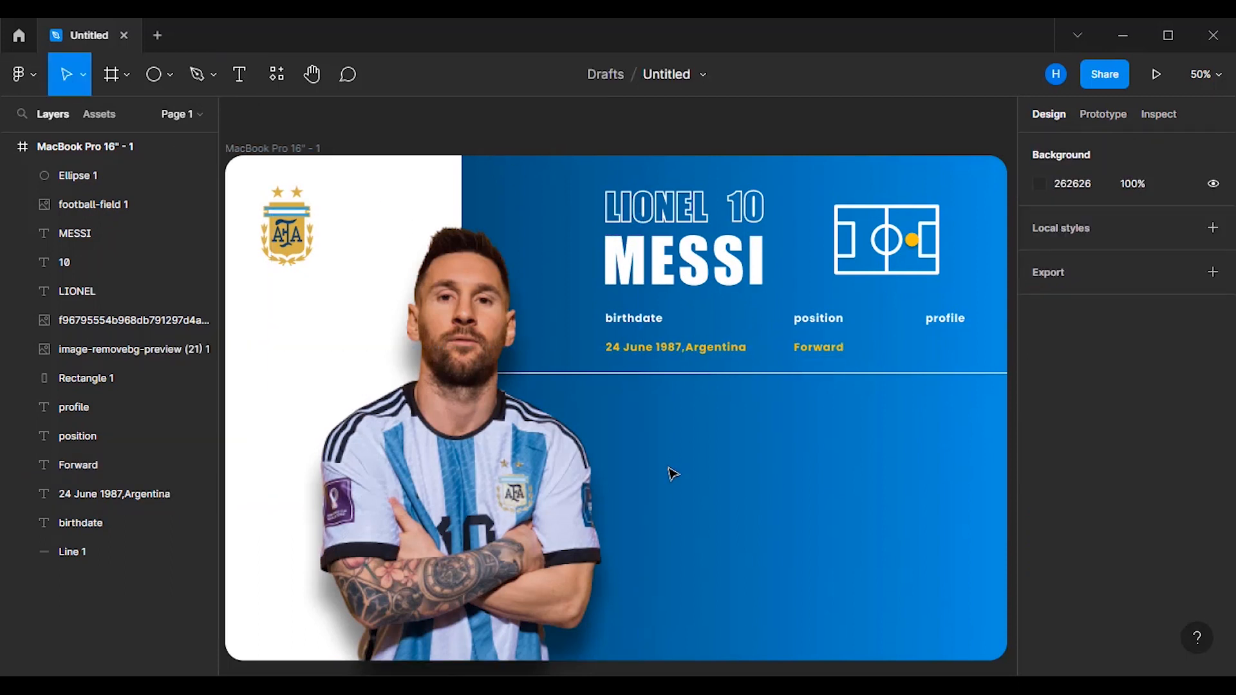
- Duplicate the Forward text under the profile label at X 1548, Y 406 and replace the copy's text with 170cm from the Notepad notes
{"action": "left_click", "coordinate": [825, 348]}
{"action": "left_click_drag", "start_coordinate": [826, 351], "coordinate": [960, 352]}
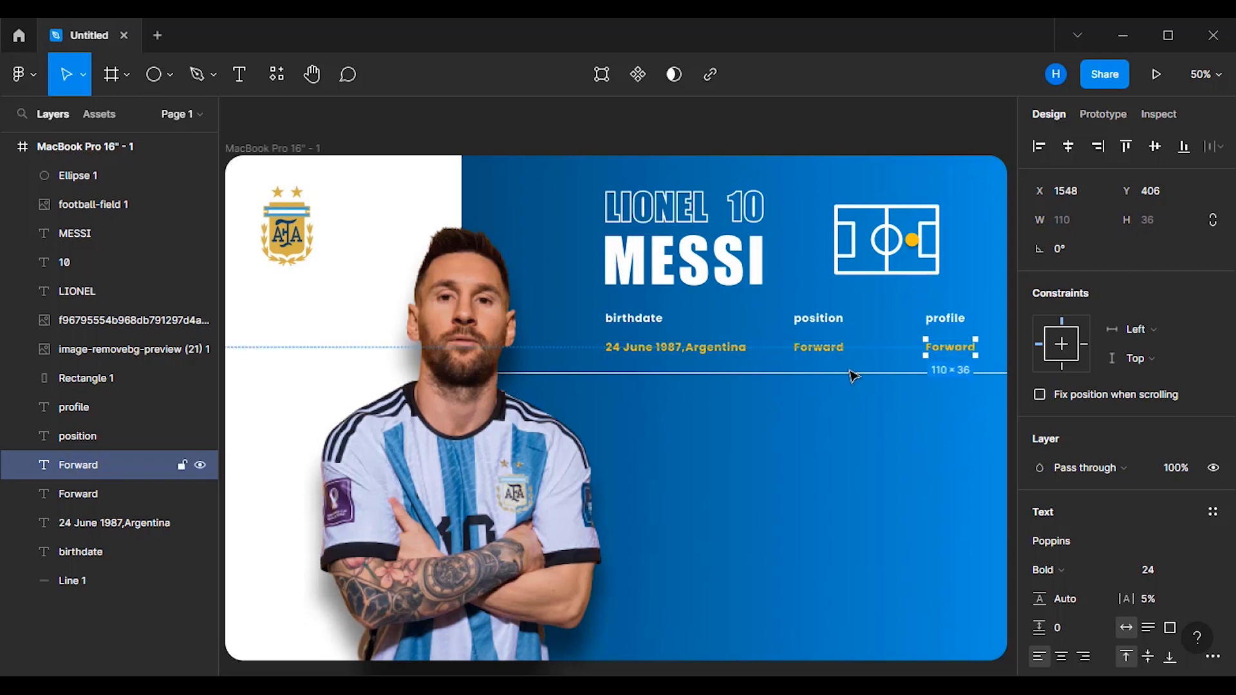
{"action": "left_click", "coordinate": [239, 74]}
{"action": "key", "text": "alt+Tab"}
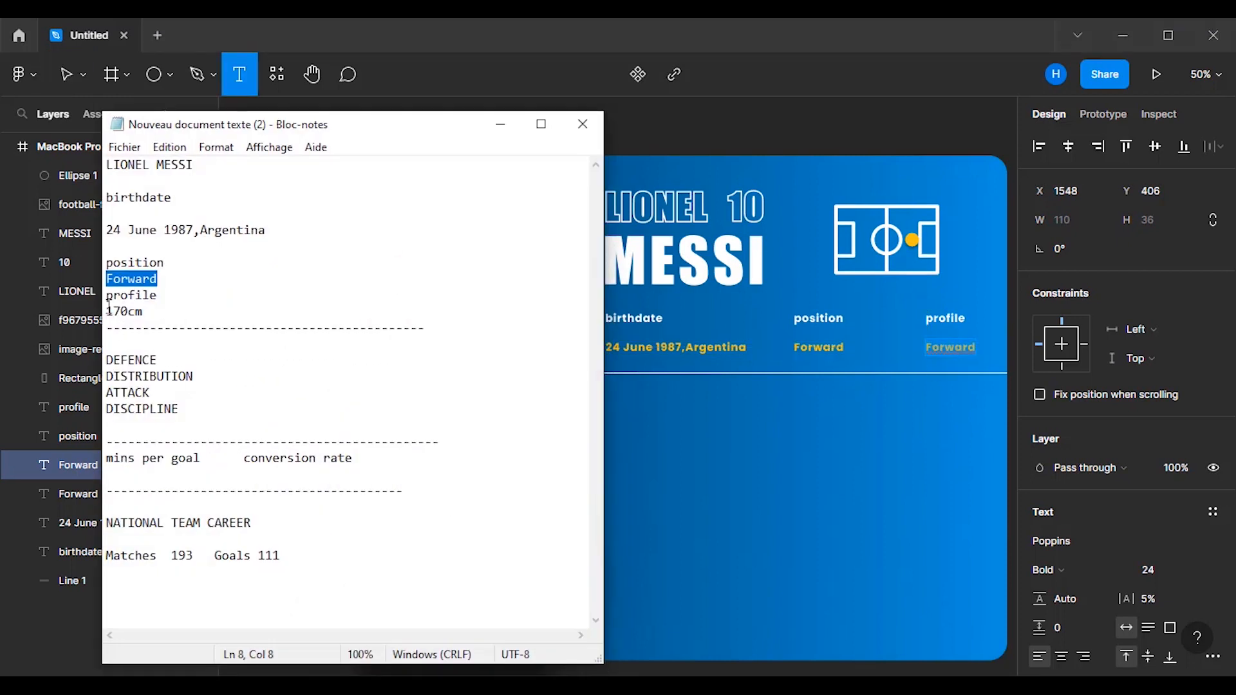
{"action": "double_click", "coordinate": [107, 311]}
{"action": "right_click", "coordinate": [126, 306]}
{"action": "left_click", "coordinate": [207, 363]}
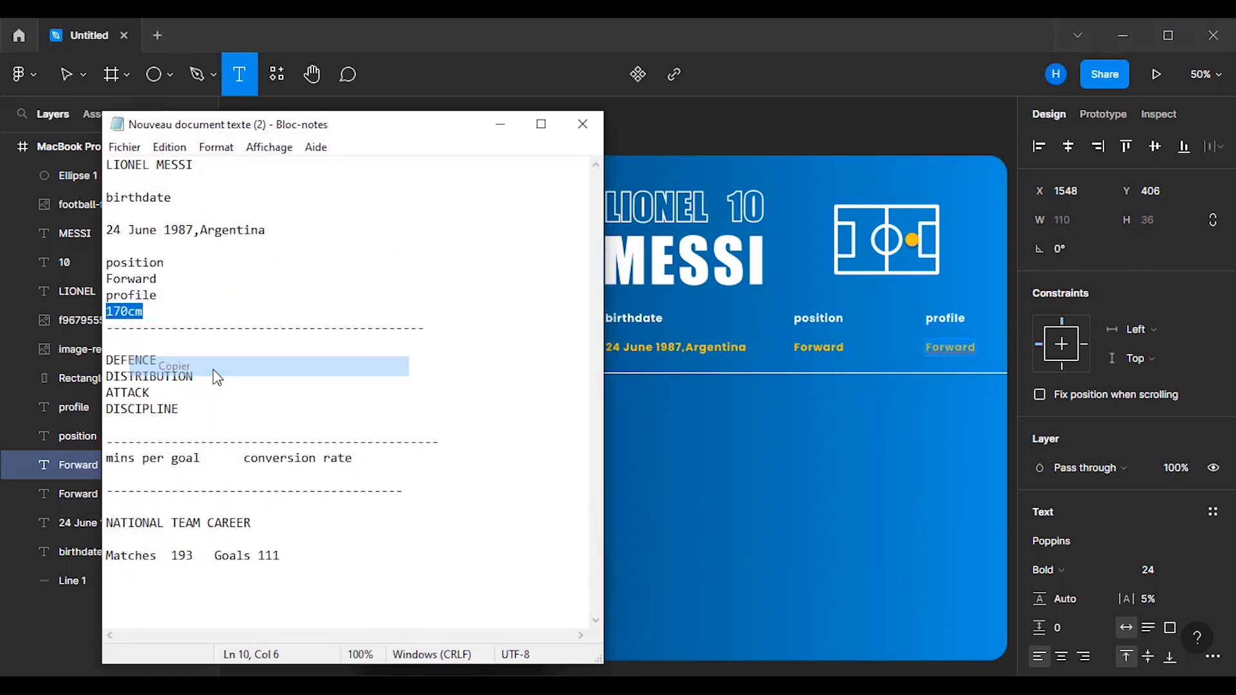
{"action": "left_click", "coordinate": [501, 124]}
{"action": "key", "text": "ctrl+v"}
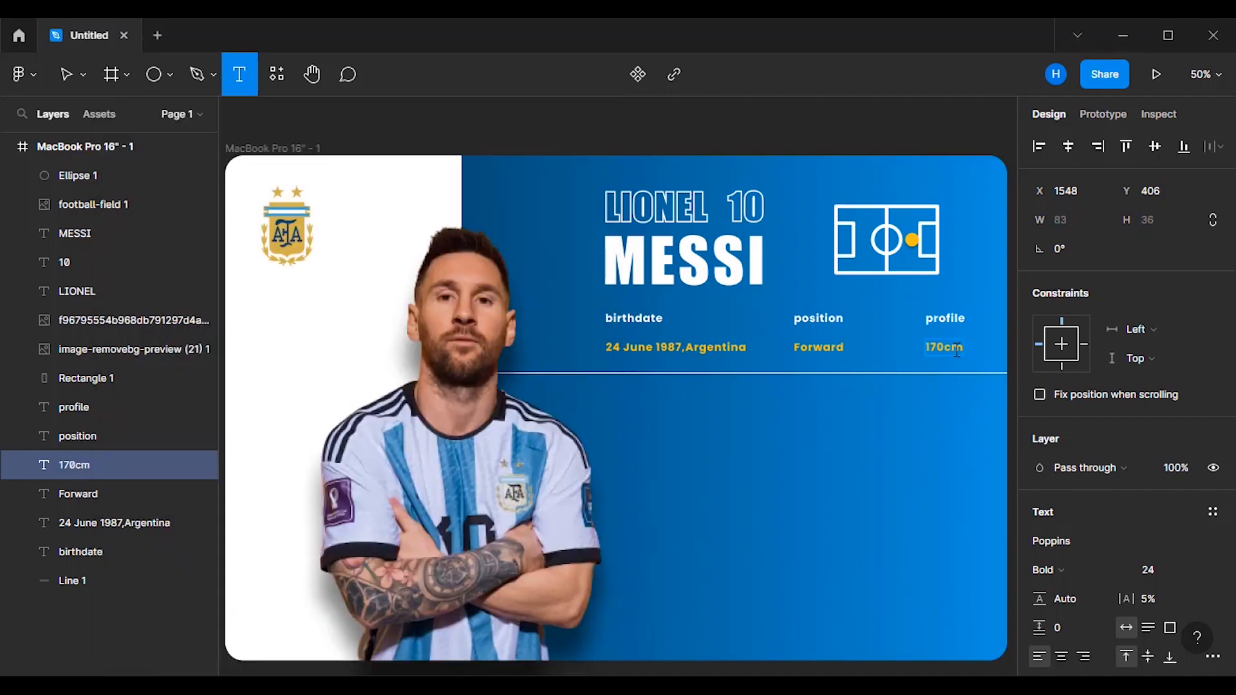
{"action": "left_click", "coordinate": [65, 78]}
{"action": "key", "text": "Escape"}
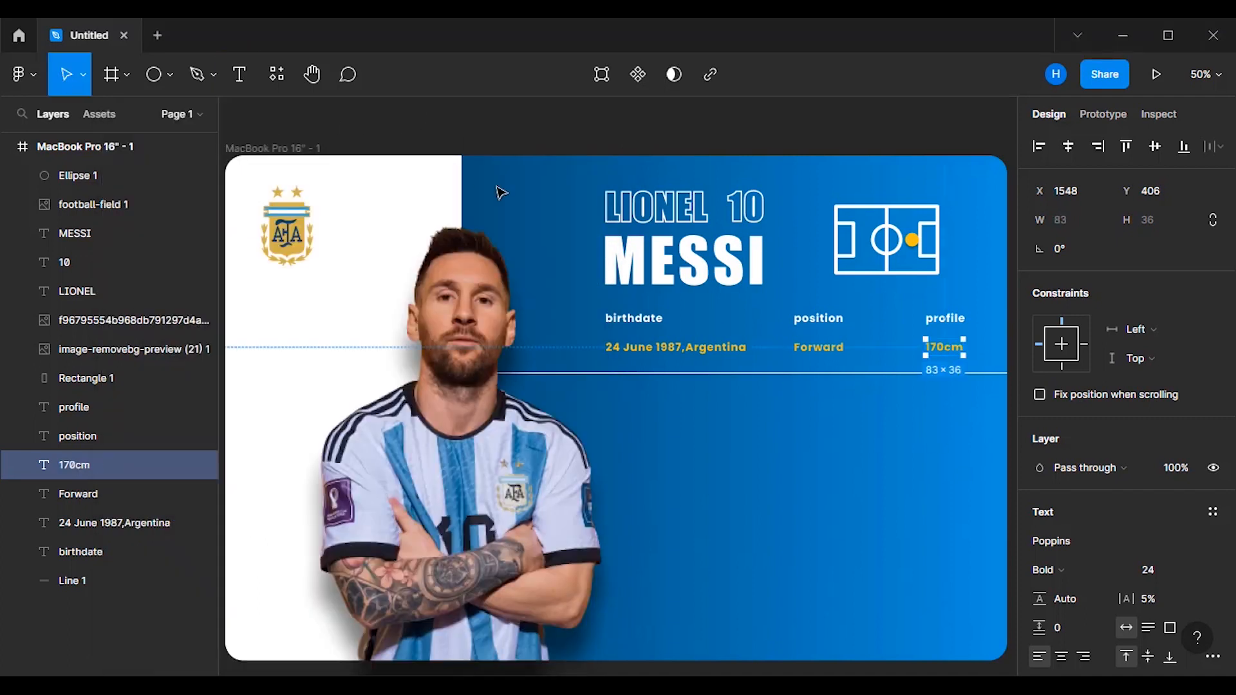
{"action": "key", "text": "Escape"}
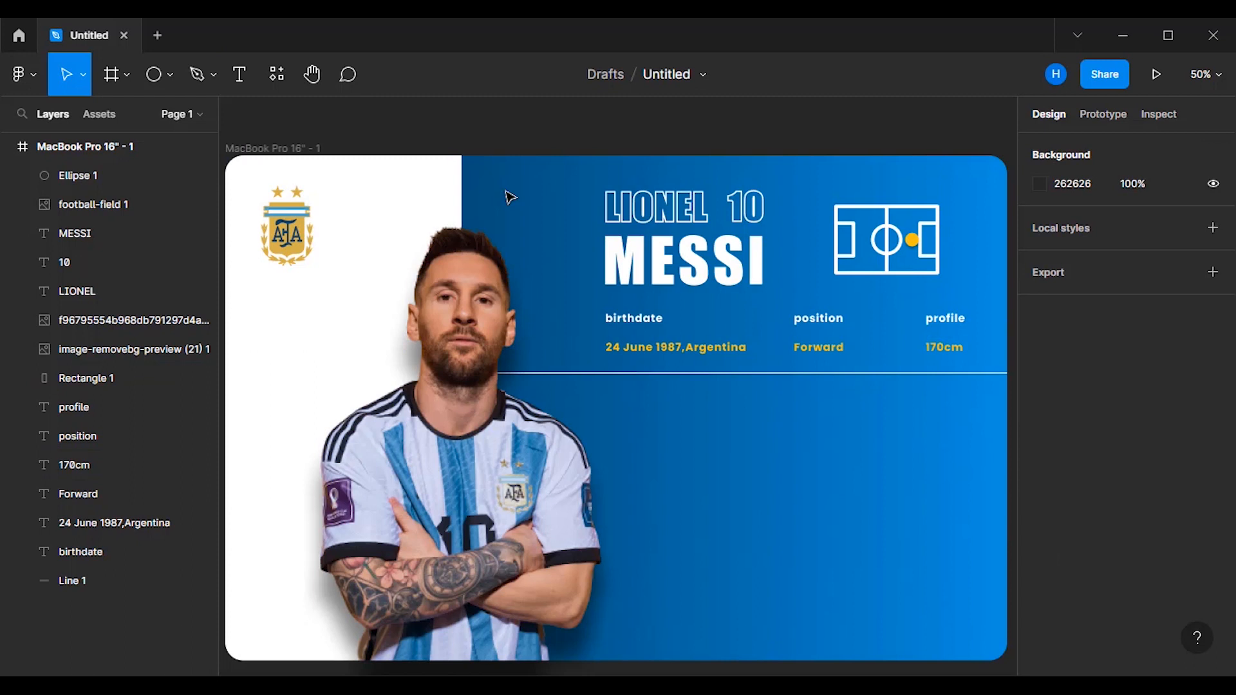
- Draw a line about 637 px long from the horizontal divider down to the frame's lower edge and set its rotation to -90°
{"action": "left_click", "coordinate": [170, 74]}
{"action": "left_click", "coordinate": [147, 140]}
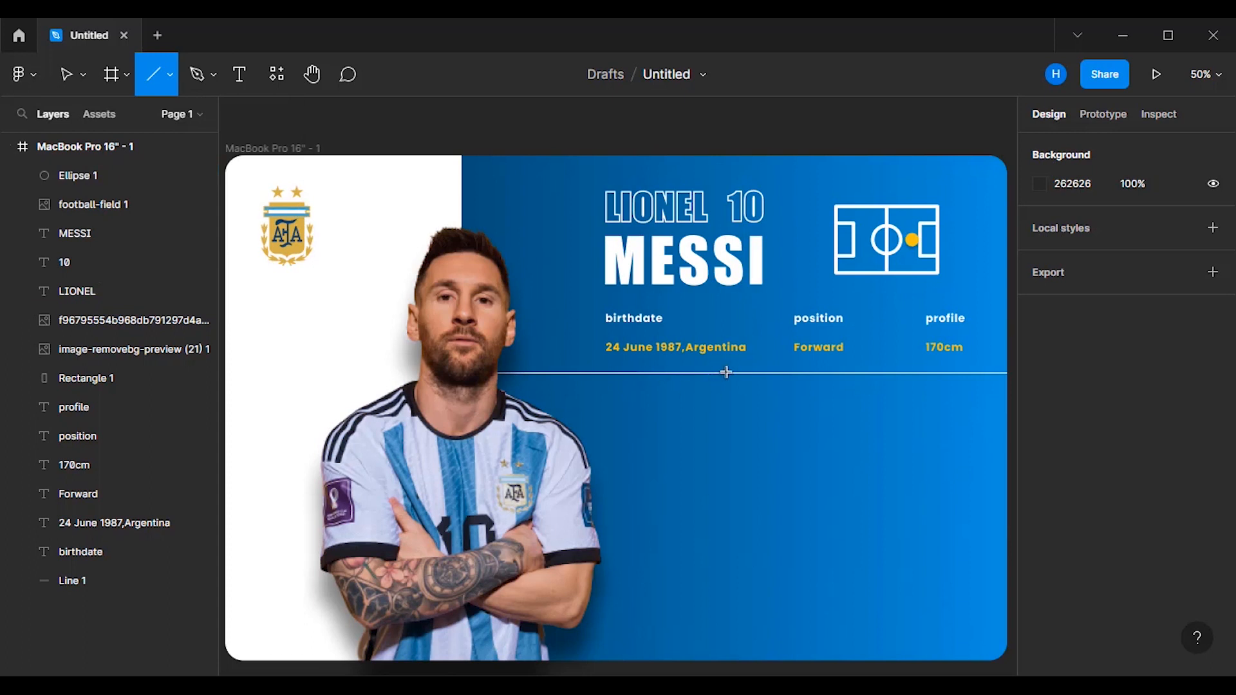
{"action": "left_click_drag", "start_coordinate": [727, 372], "coordinate": [732, 662]}
{"action": "left_click", "coordinate": [1067, 253]}
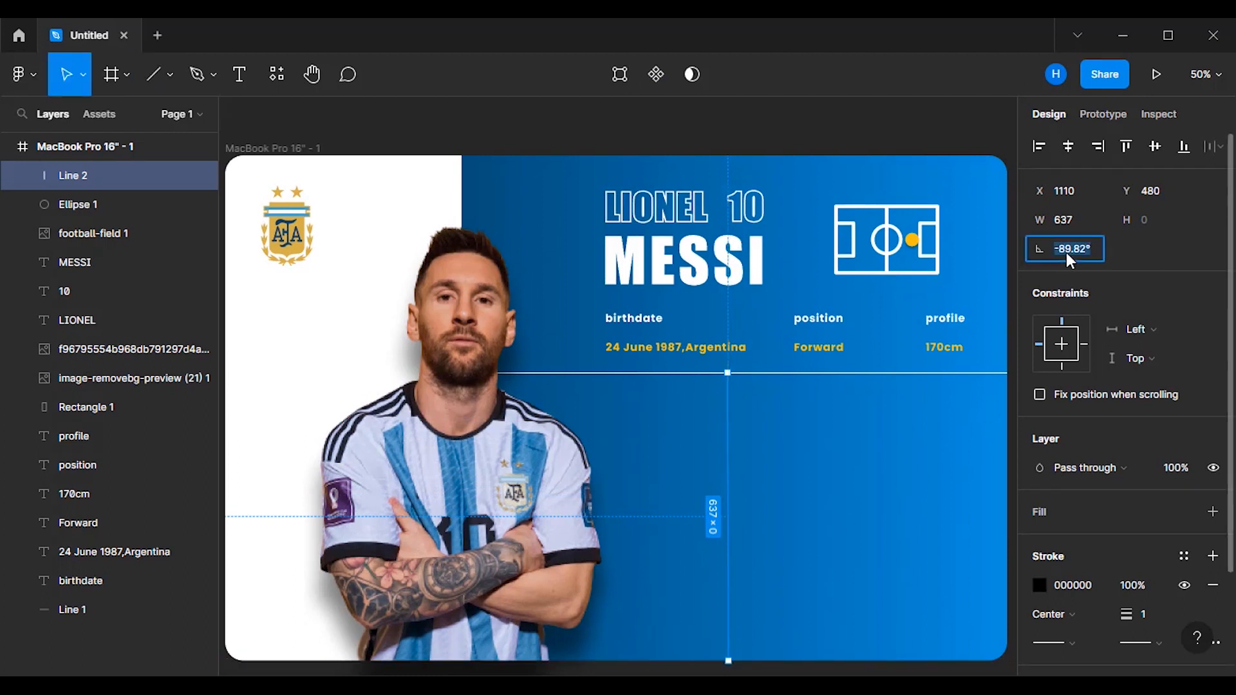
{"action": "key", "text": "Return"}
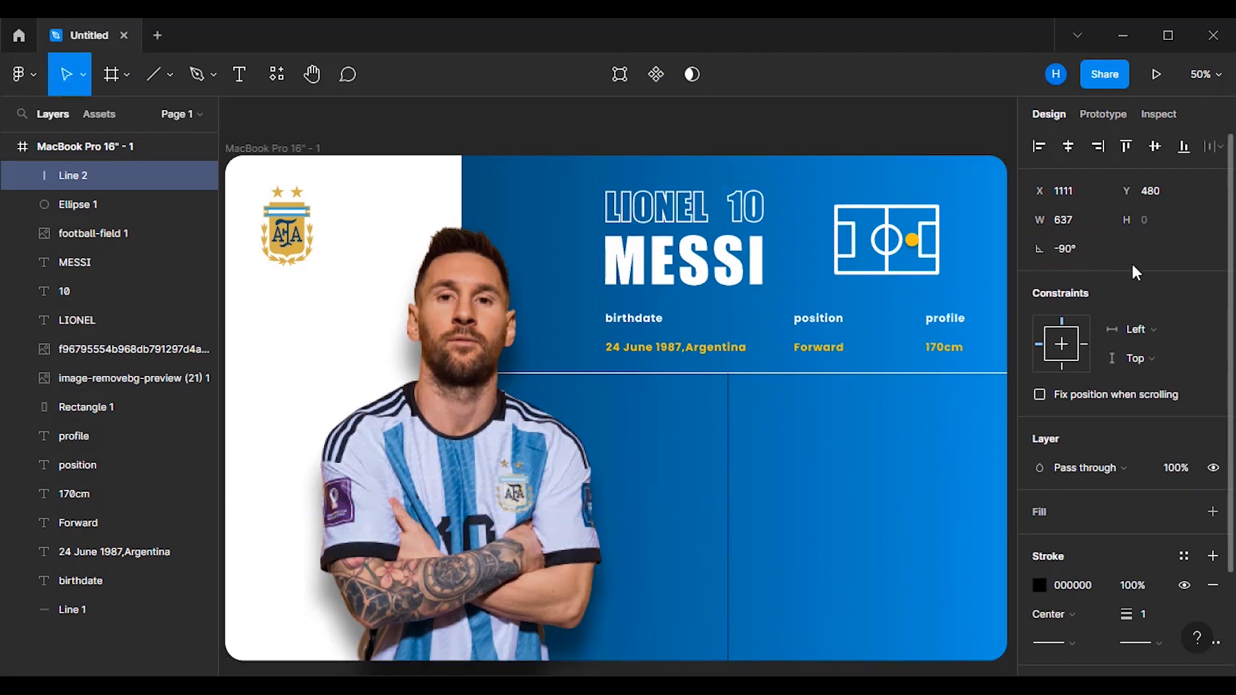
- Set the vertical line's stroke weight to 2 and its color to white FFFFFF, and deselect it
{"action": "left_click", "coordinate": [1151, 615]}
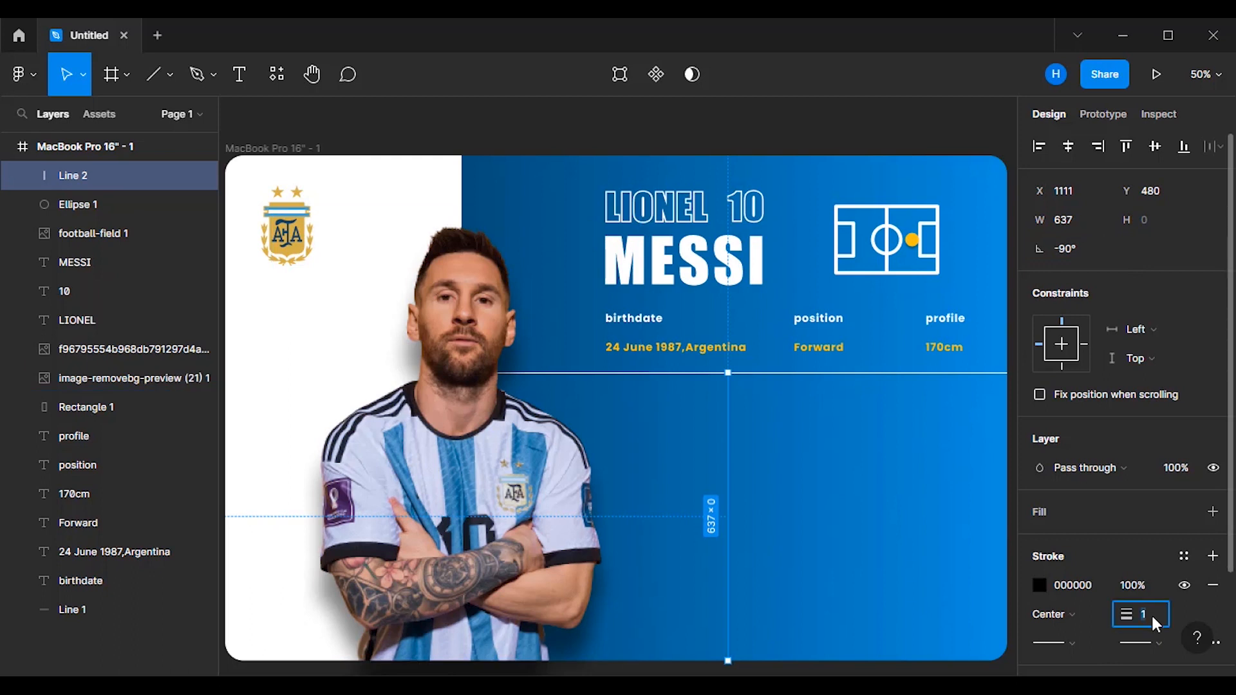
{"action": "key", "text": "Return"}
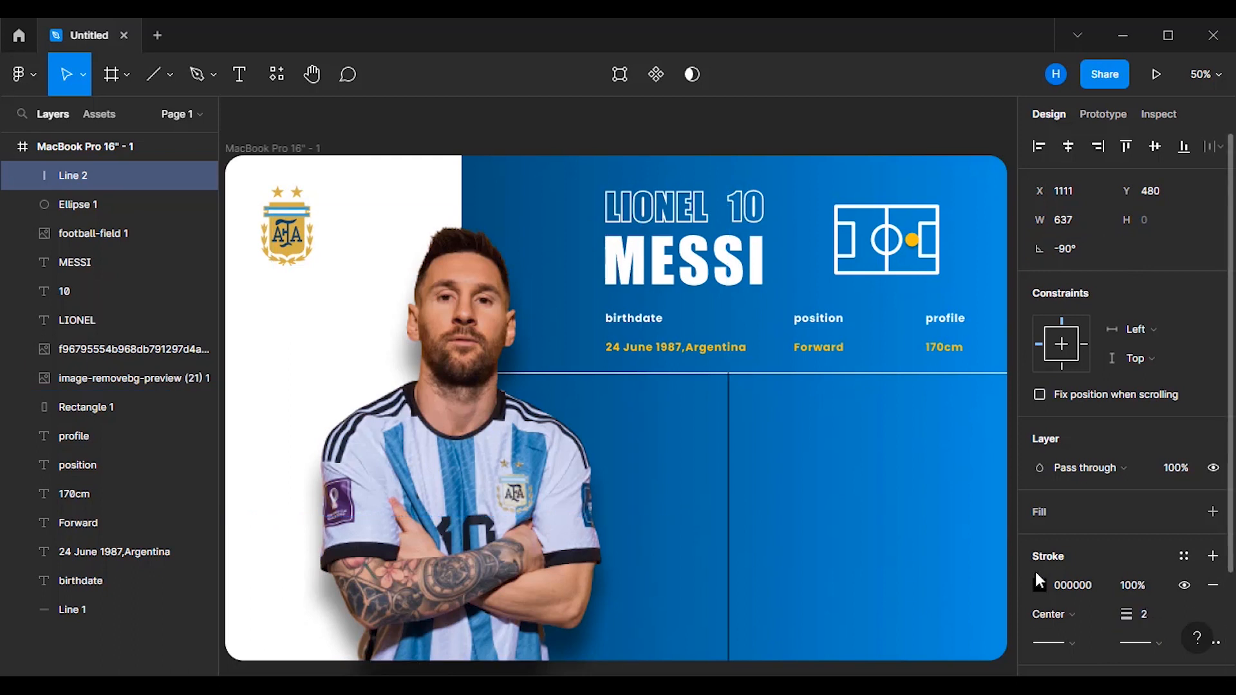
{"action": "left_click", "coordinate": [1040, 582]}
{"action": "left_click_drag", "start_coordinate": [807, 248], "coordinate": [800, 222]}
{"action": "left_click", "coordinate": [1003, 213]}
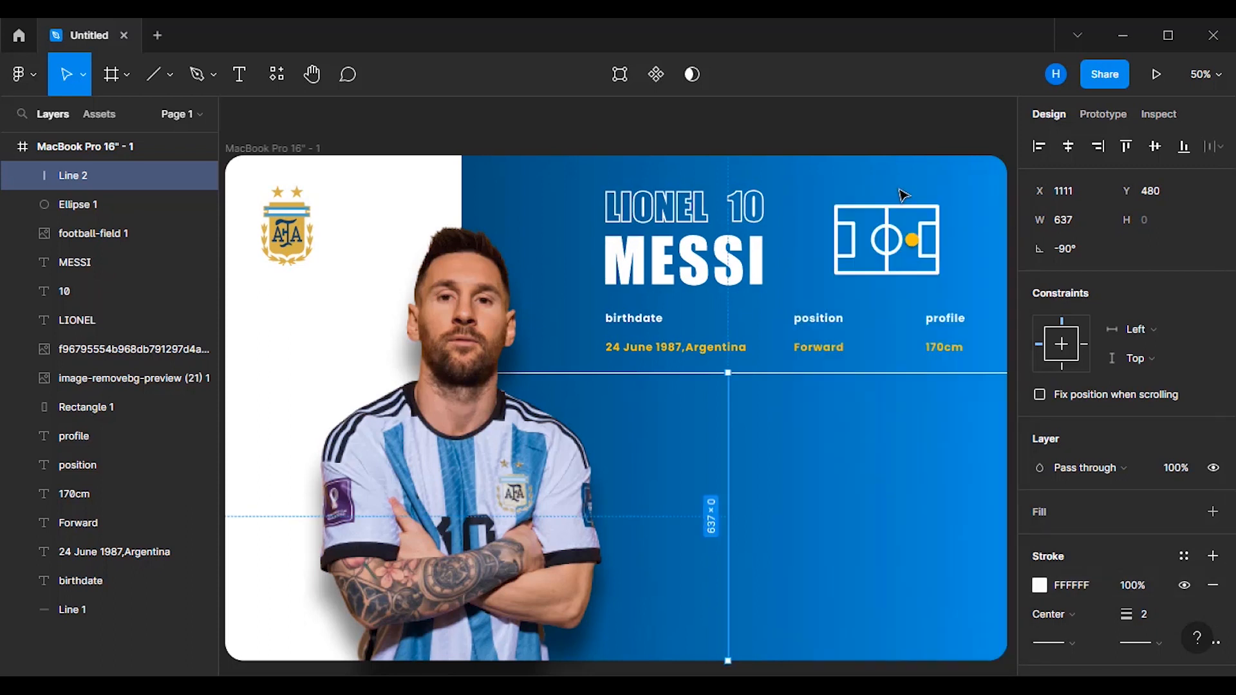
{"action": "left_click", "coordinate": [868, 129]}
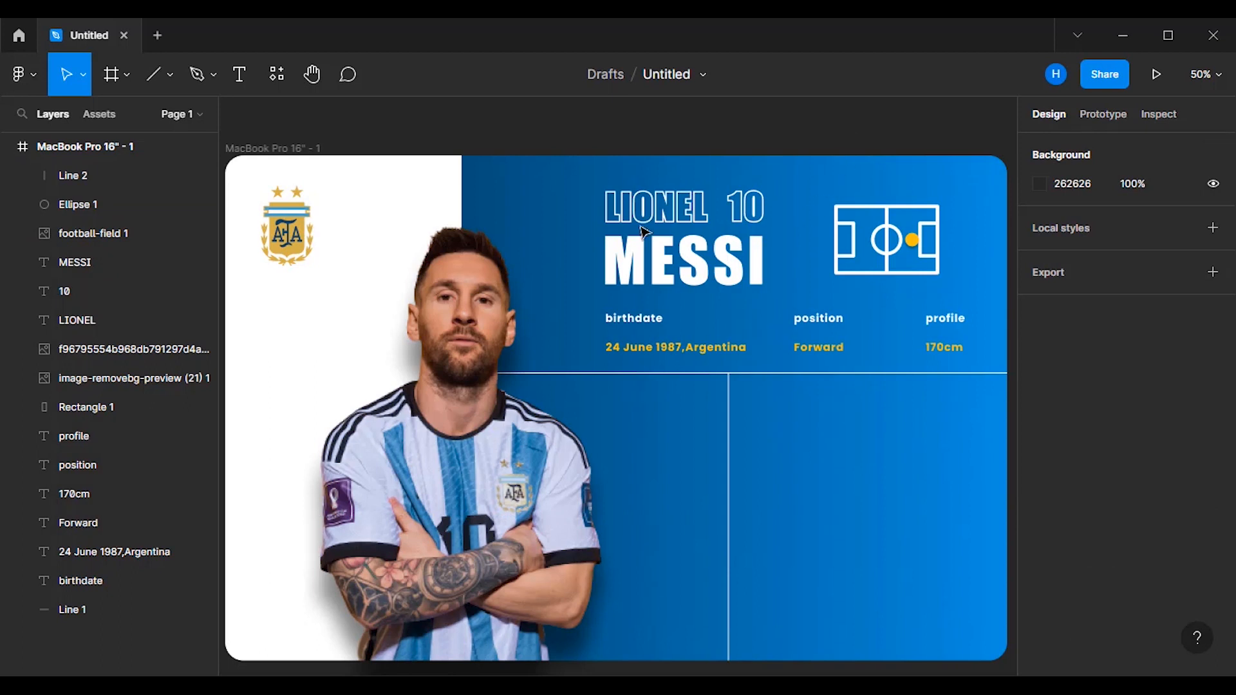
- Add a text layer in the area right of the vertical line at X 1224, Y 696, reading DEFENCE as copied from the Notepad notes
{"action": "left_click", "coordinate": [239, 75]}
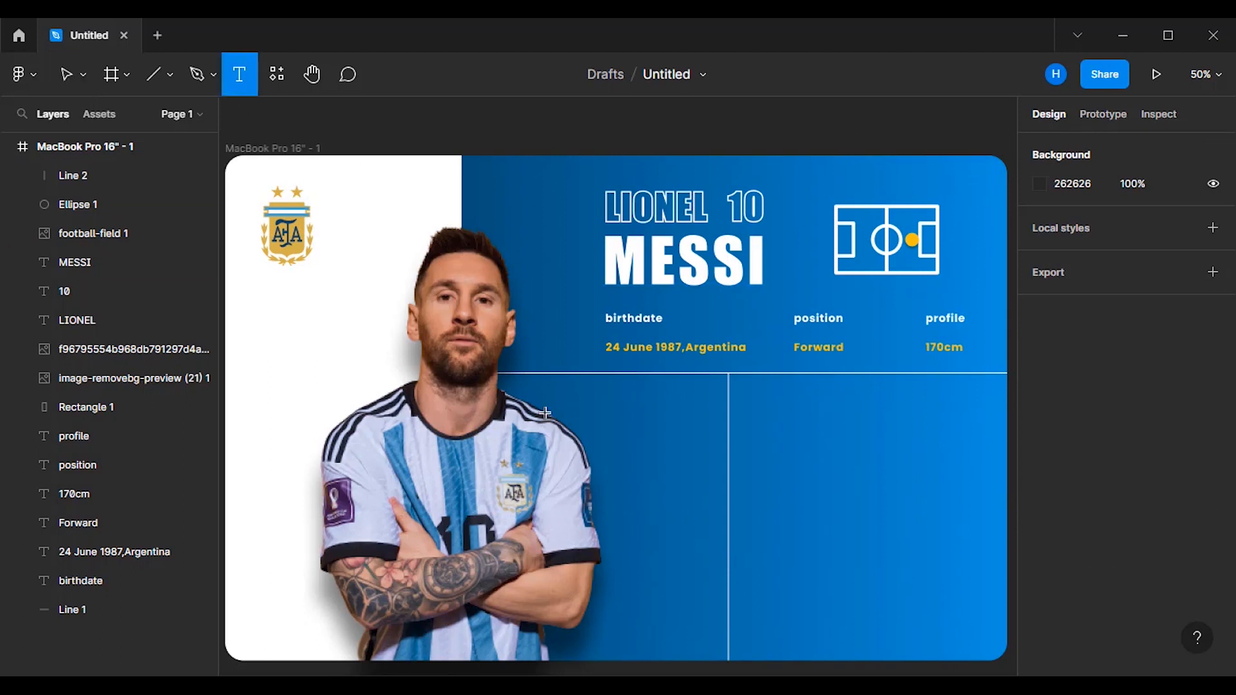
{"action": "left_click", "coordinate": [779, 471]}
{"action": "left_click", "coordinate": [722, 686]}
{"action": "left_click_drag", "start_coordinate": [107, 360], "coordinate": [154, 358]}
{"action": "right_click", "coordinate": [154, 358]}
{"action": "left_click", "coordinate": [200, 422]}
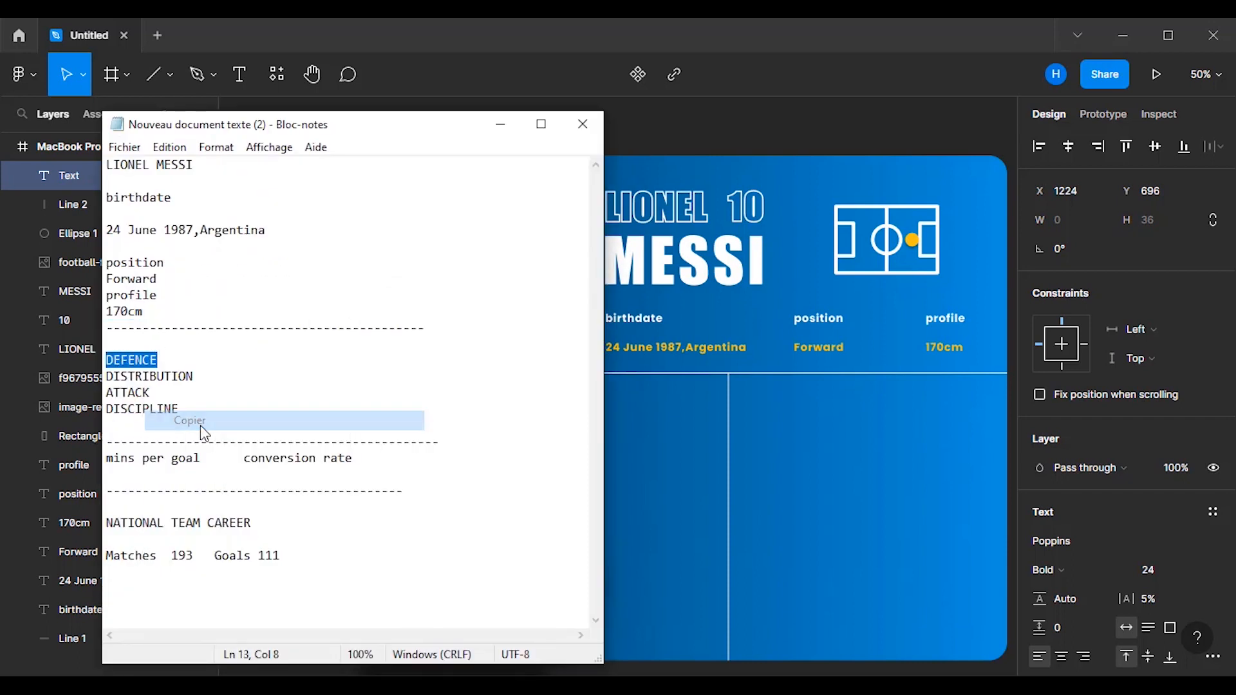
{"action": "left_click", "coordinate": [500, 124]}
{"action": "key", "text": "ctrl+v"}
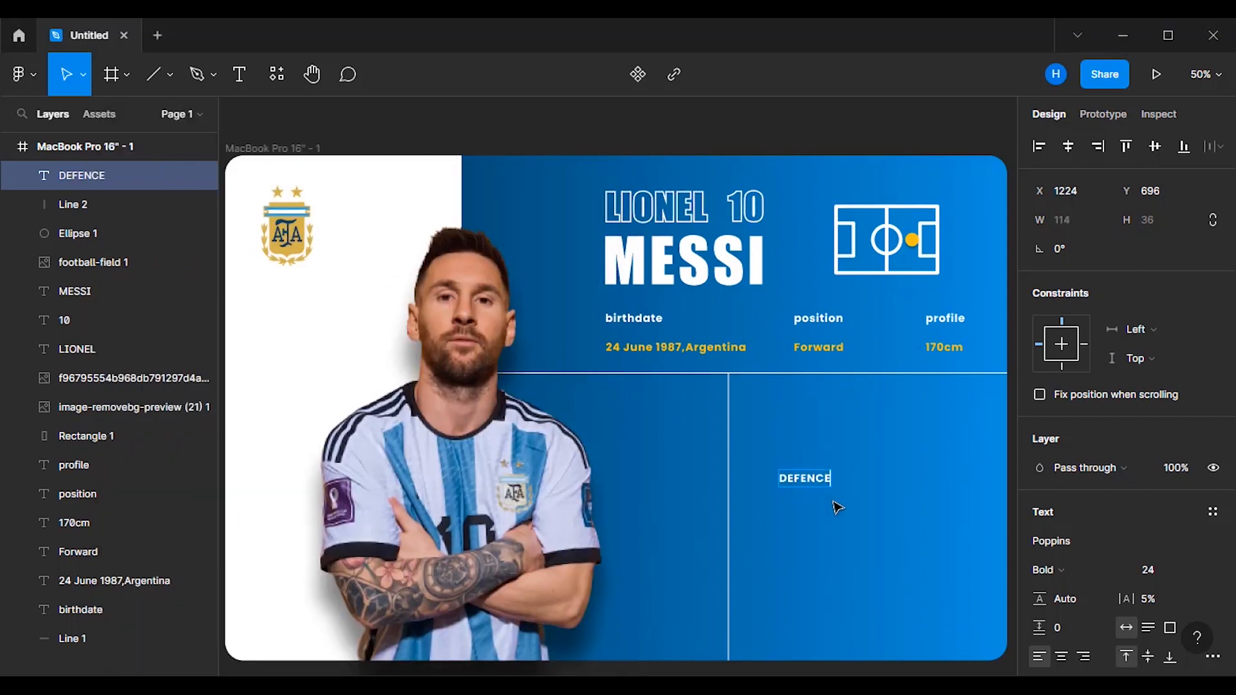
{"action": "scroll", "coordinate": [1214, 569], "scroll_direction": "down", "scroll_amount": 3}
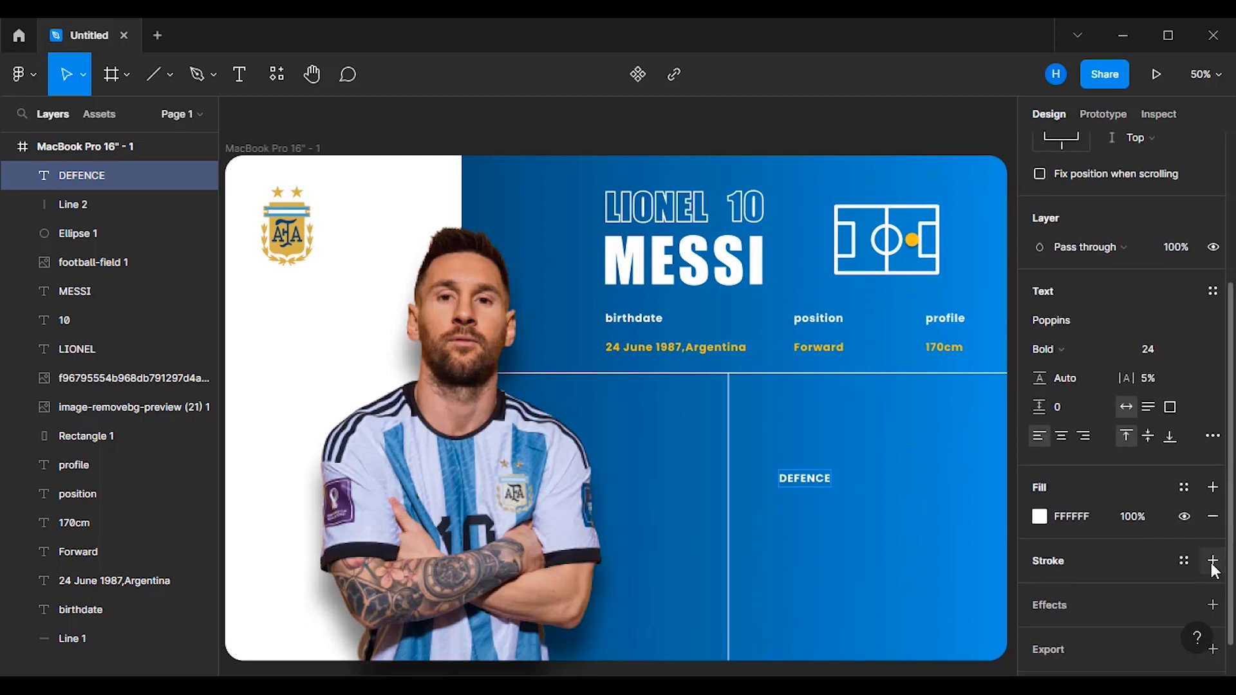
{"action": "left_click", "coordinate": [1040, 514]}
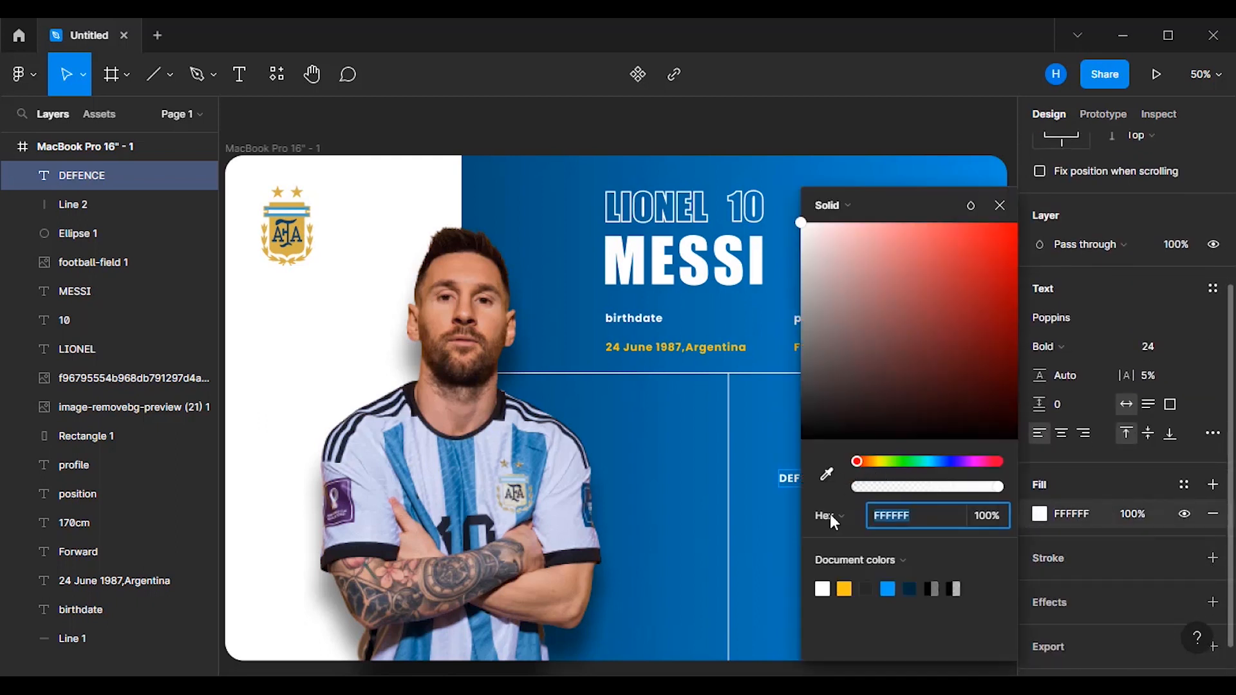
{"action": "left_click", "coordinate": [844, 589]}
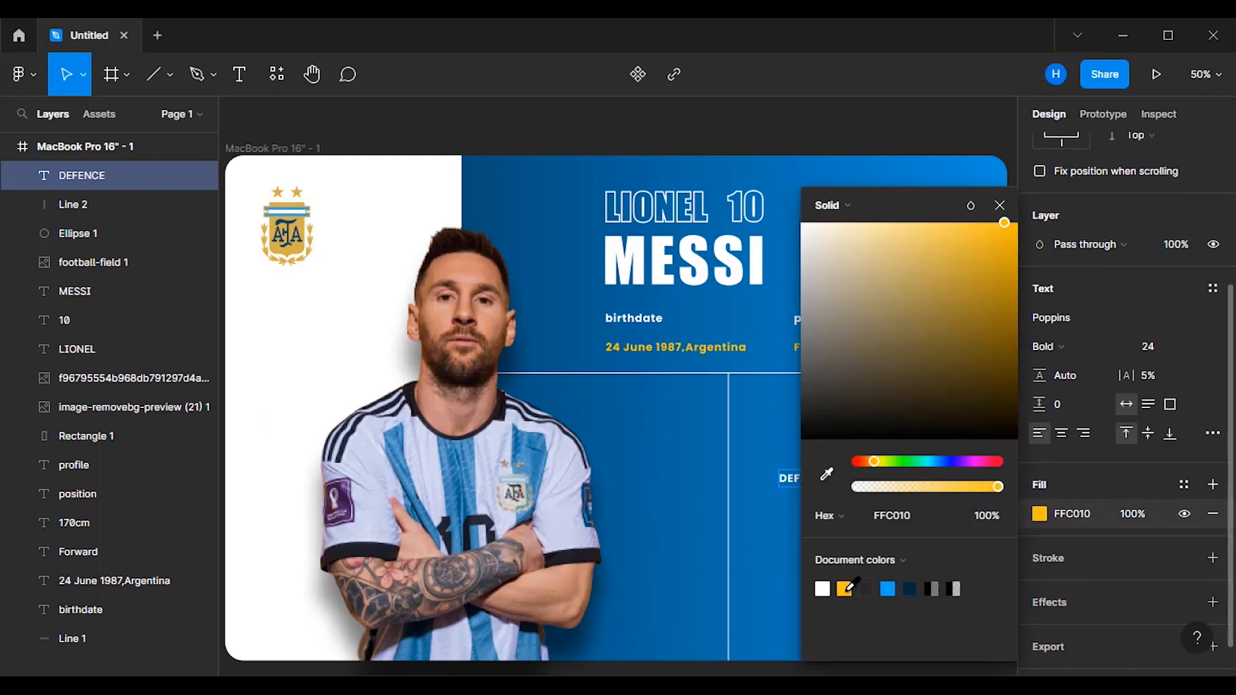
{"action": "left_click", "coordinate": [999, 204]}
{"action": "key", "text": "ctrl+z"}
- Fill the DEFENCE text with the yellow document color FFC010 and deselect it
{"action": "left_click", "coordinate": [1040, 515]}
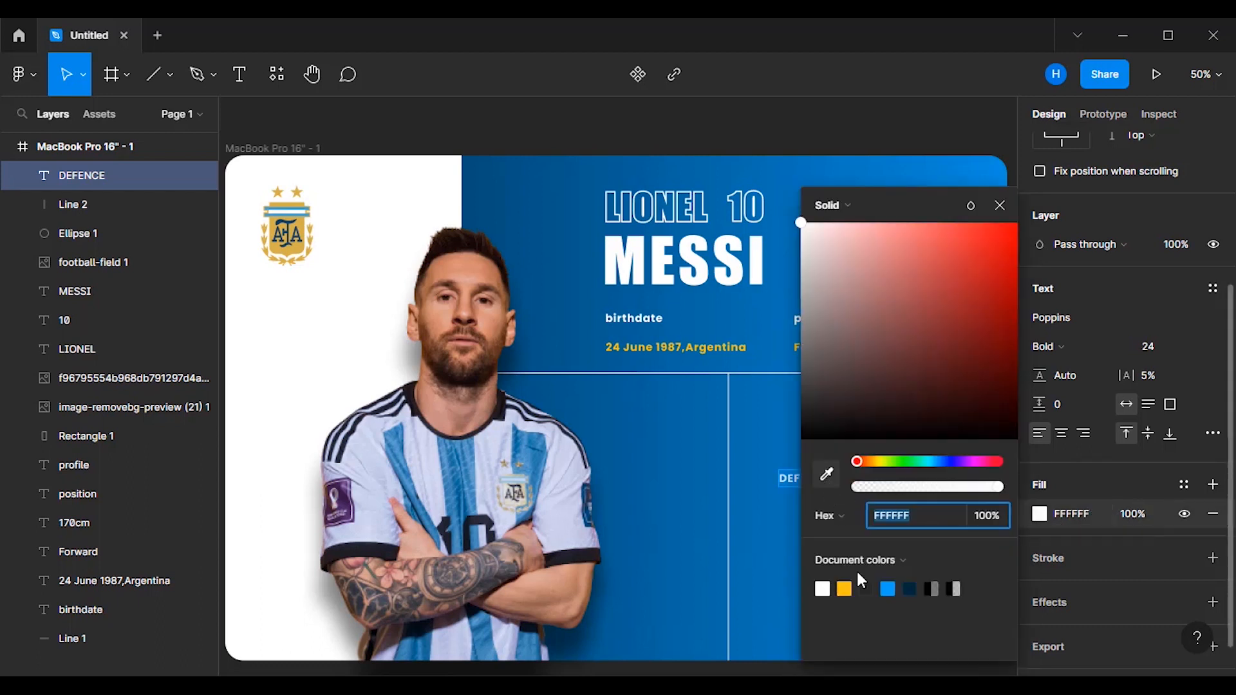
{"action": "key", "text": "i"}
{"action": "left_click", "coordinate": [844, 589]}
{"action": "left_click", "coordinate": [1000, 205]}
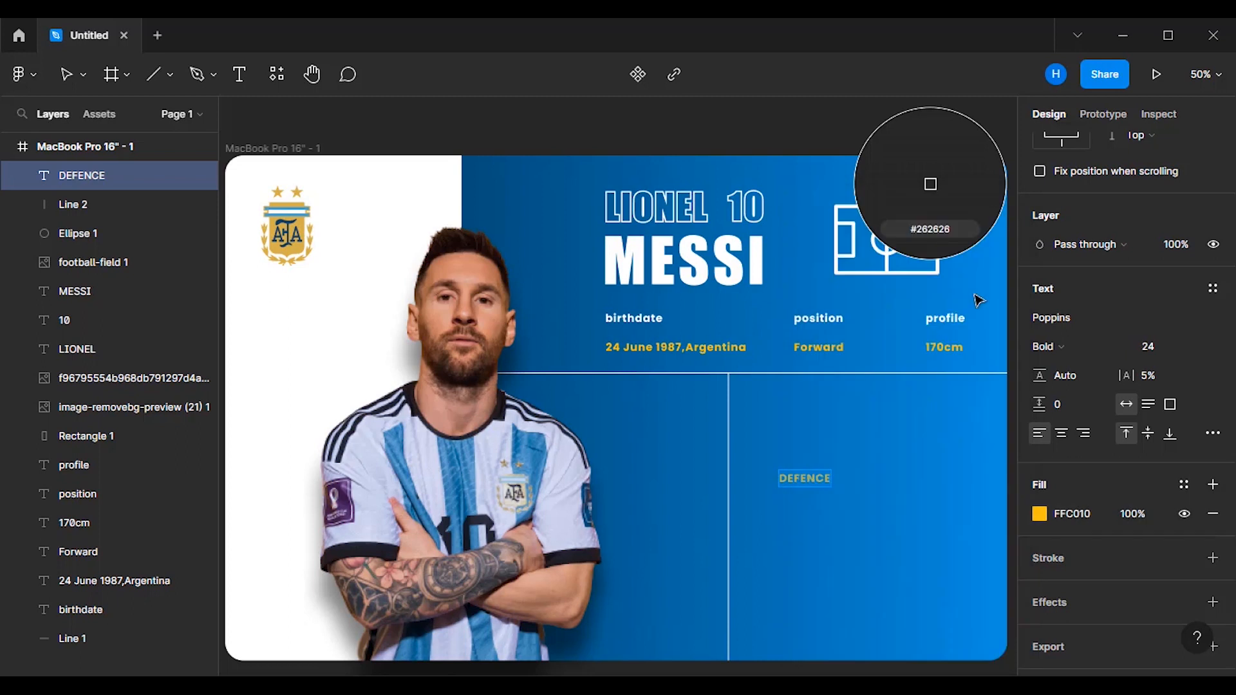
{"action": "key", "text": "Escape"}
{"action": "left_click", "coordinate": [901, 458]}
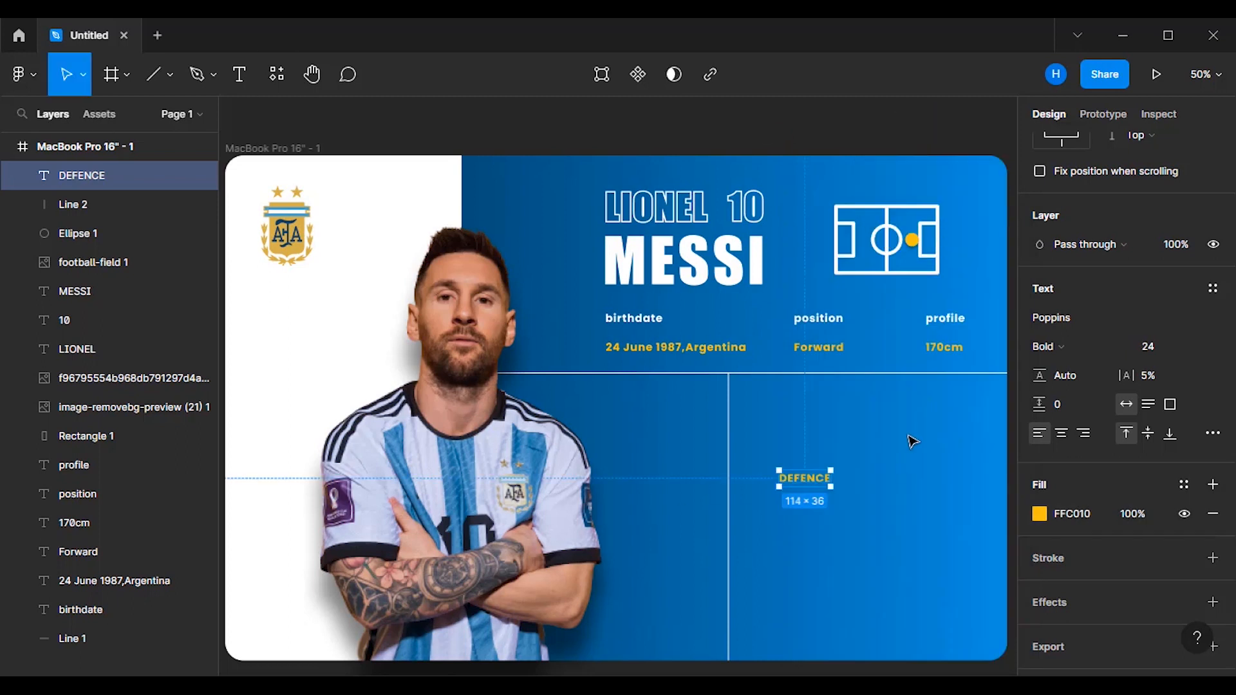
{"action": "left_click", "coordinate": [913, 442]}
- Move DEFENCE left of the vertical line at X 882 and make three evenly spaced copies below it, from Y 638 to Y 832
{"action": "left_click", "coordinate": [815, 483]}
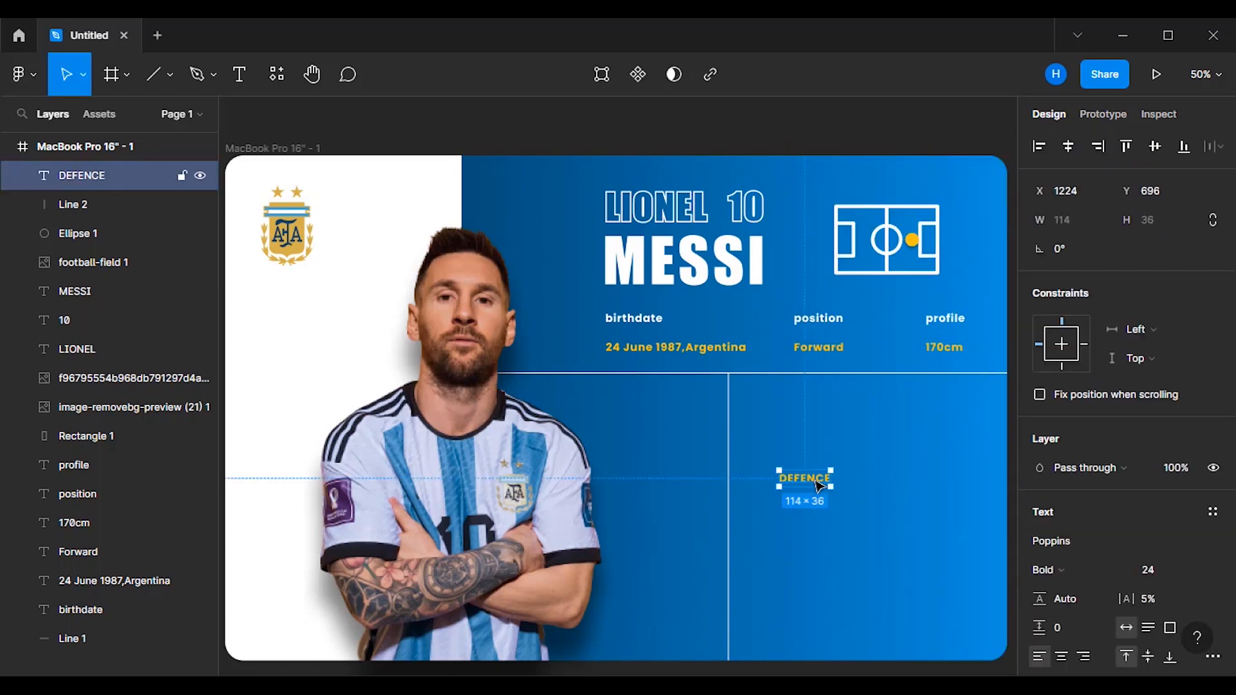
{"action": "left_click_drag", "start_coordinate": [688, 425], "coordinate": [669, 457]}
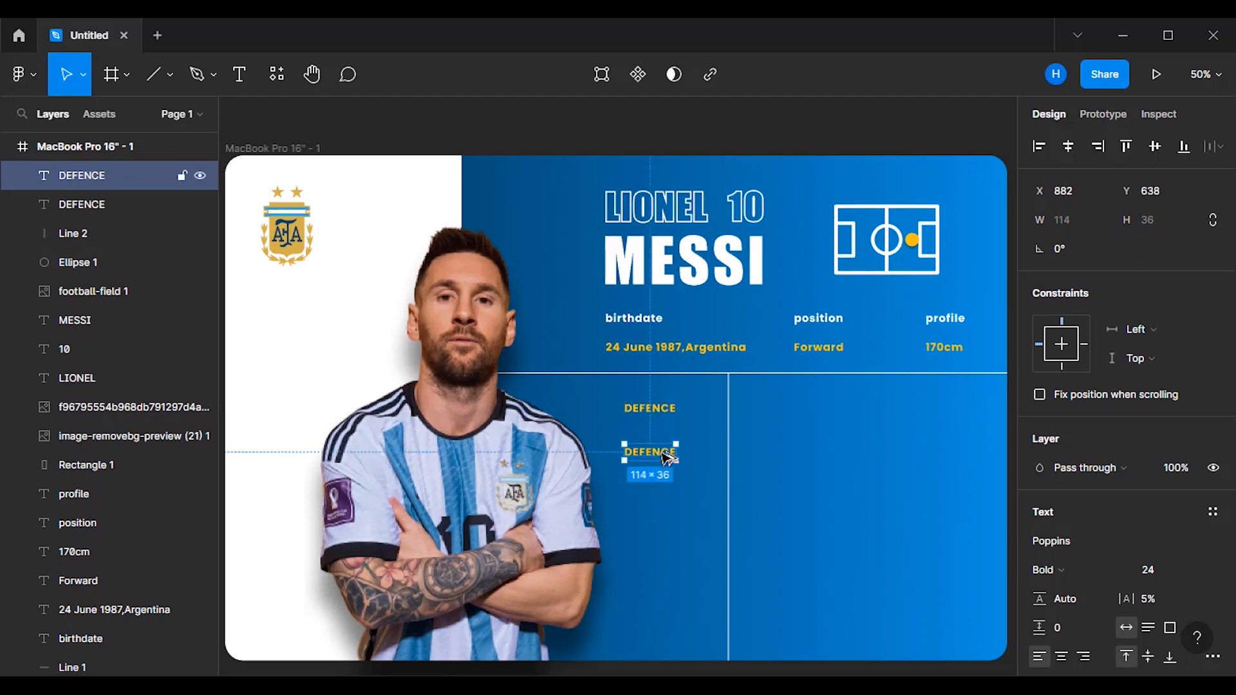
{"action": "key", "text": "ctrl+d"}
{"action": "key", "text": "ctrl+d"}
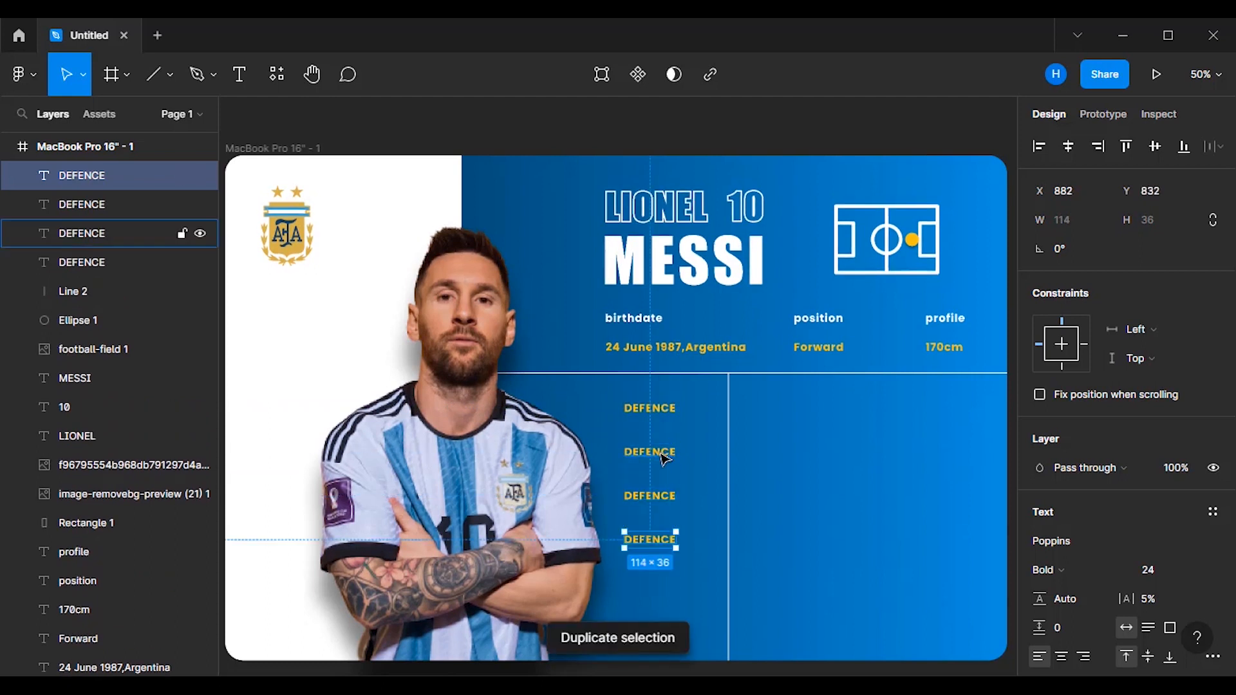
- Replace the second DEFENCE label's text with DISTRIBUTION from the Notepad notes
{"action": "left_click", "coordinate": [241, 75]}
{"action": "left_click", "coordinate": [652, 452]}
{"action": "double_click", "coordinate": [656, 456]}
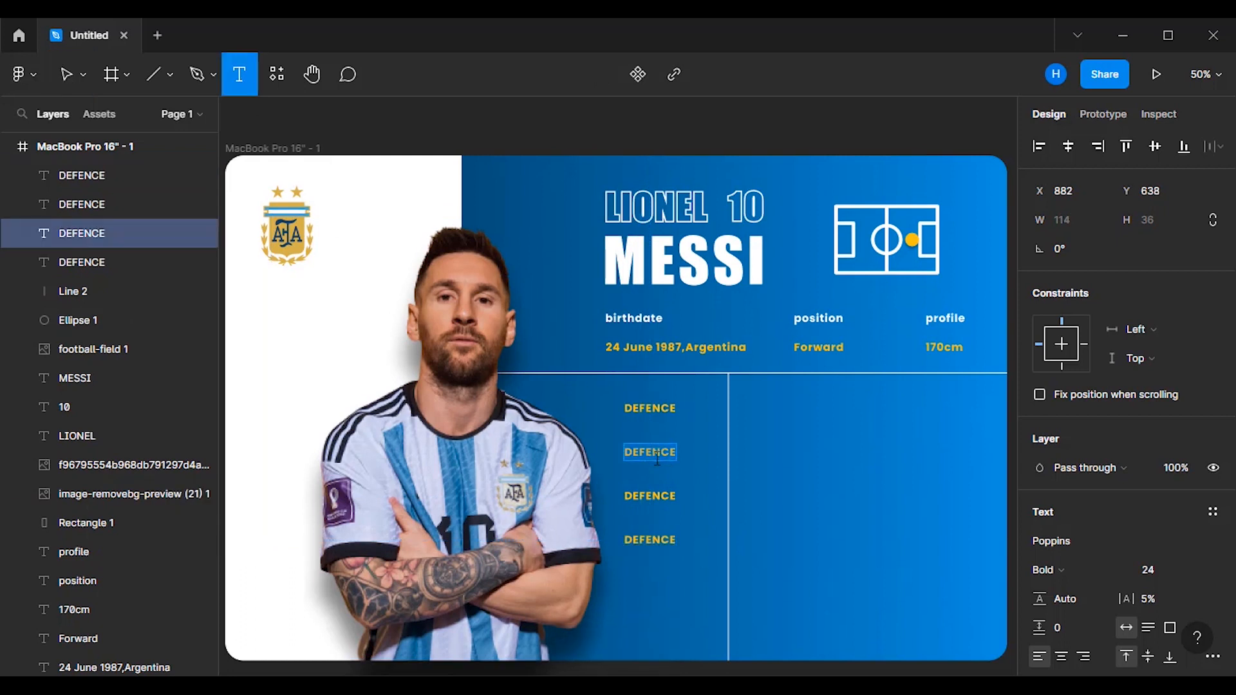
{"action": "key", "text": "alt+Tab"}
{"action": "left_click_drag", "start_coordinate": [107, 376], "coordinate": [194, 380]}
{"action": "key", "text": "ctrl+c"}
{"action": "right_click", "coordinate": [178, 383]}
{"action": "left_click", "coordinate": [207, 435]}
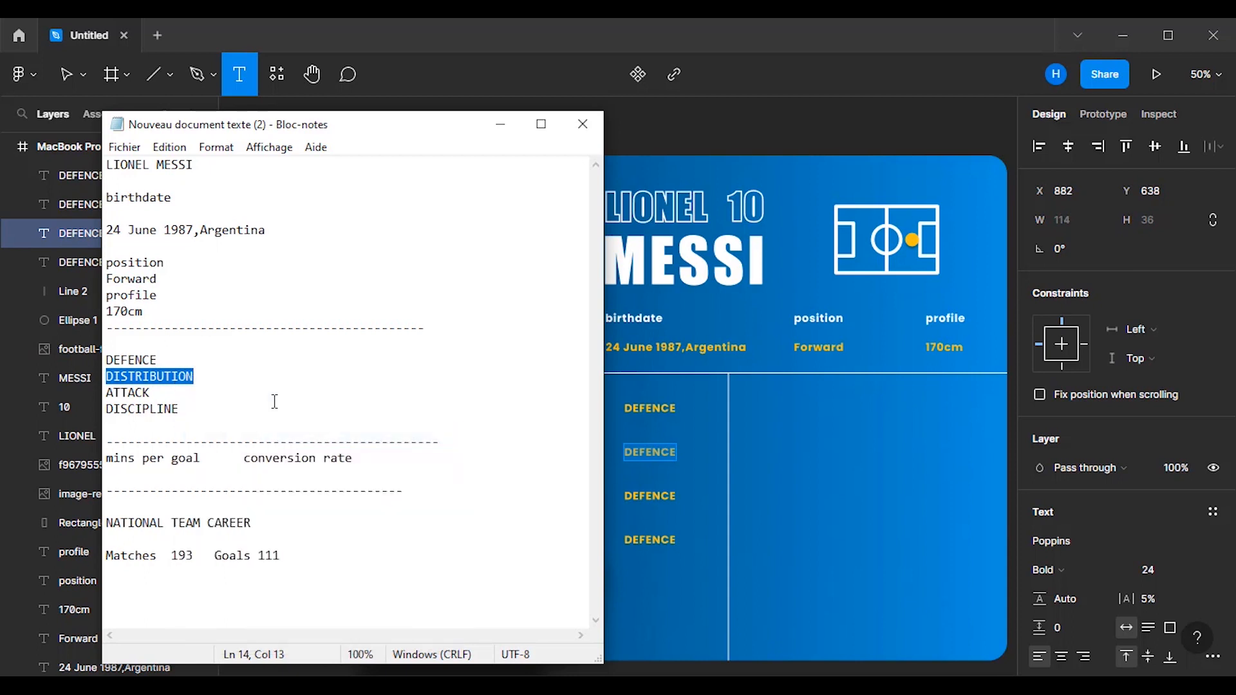
{"action": "left_click", "coordinate": [500, 124]}
{"action": "key", "text": "ctrl+v"}
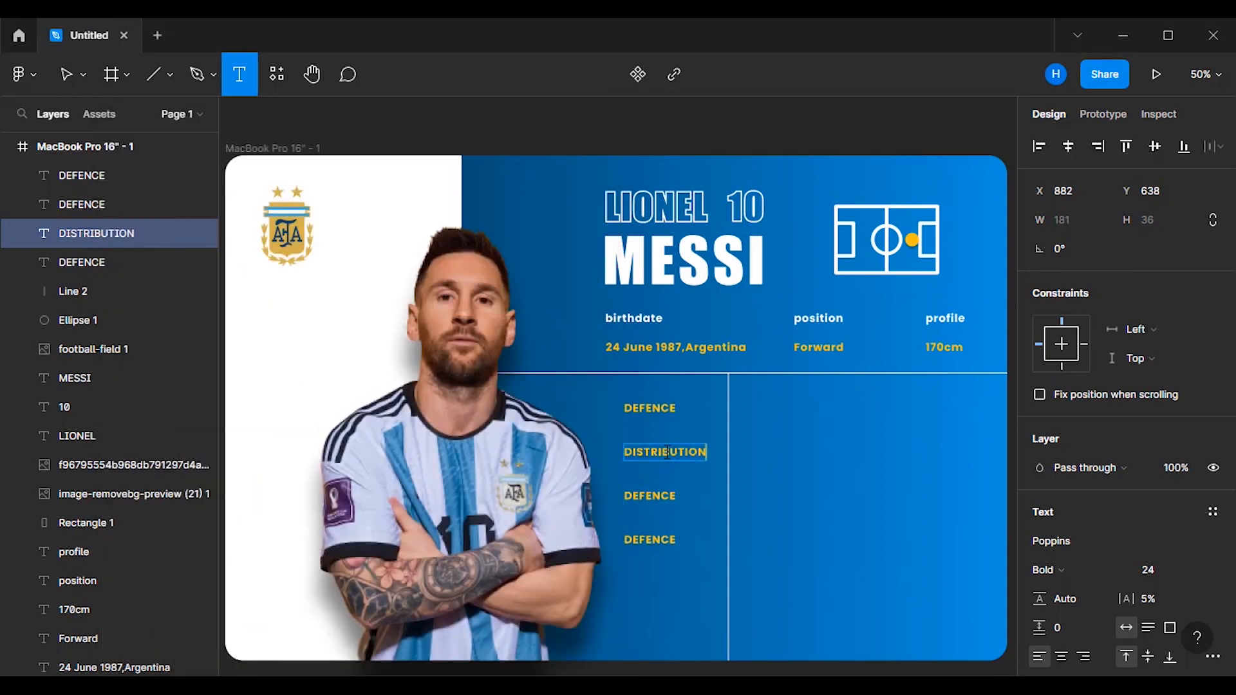
- Replace the third label's DEFENCE text with ATTACK copied from the Notepad notes
{"action": "left_click", "coordinate": [663, 500]}
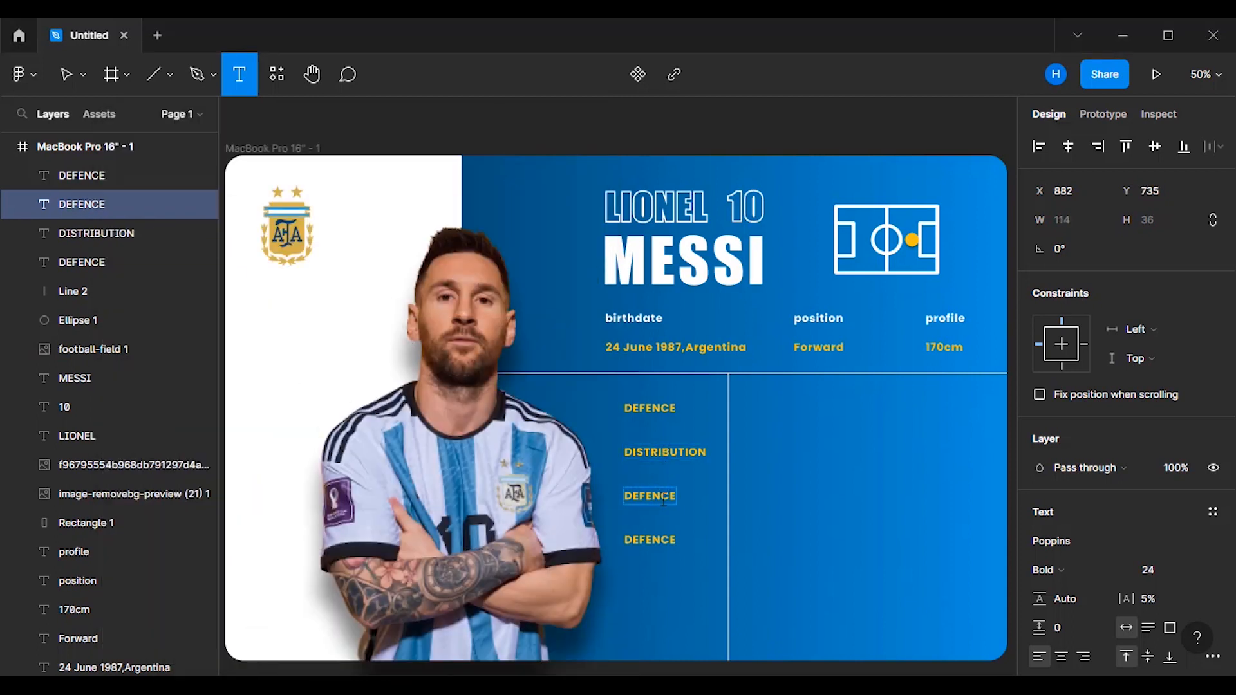
{"action": "left_click", "coordinate": [603, 668]}
{"action": "left_click_drag", "start_coordinate": [152, 393], "coordinate": [106, 394]}
{"action": "key", "text": "ctrl+c"}
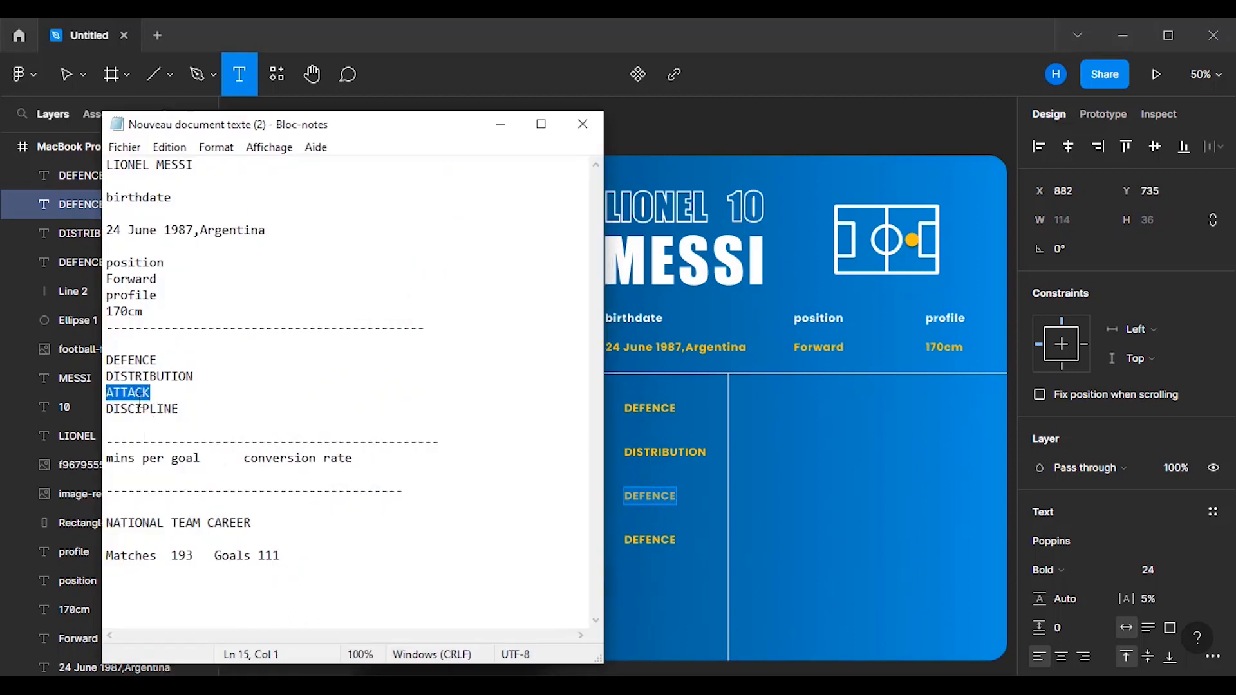
{"action": "left_click", "coordinate": [506, 128]}
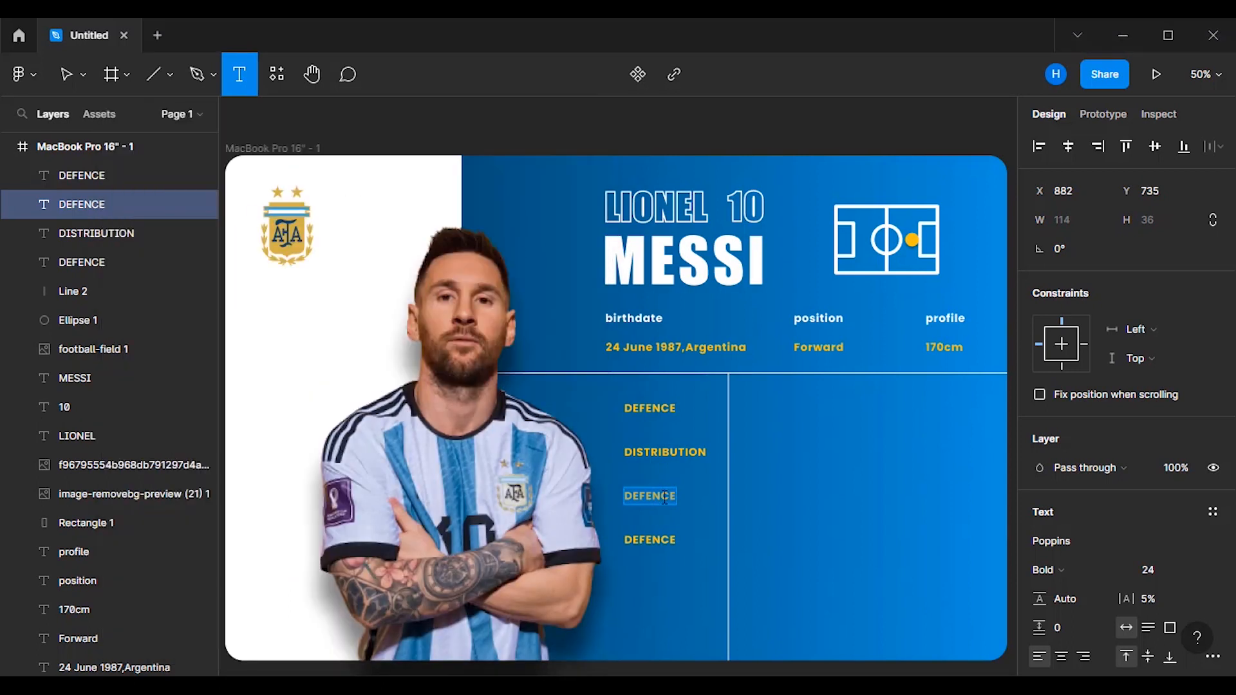
{"action": "key", "text": "ctrl+v"}
{"action": "key", "text": "ctrl+a"}
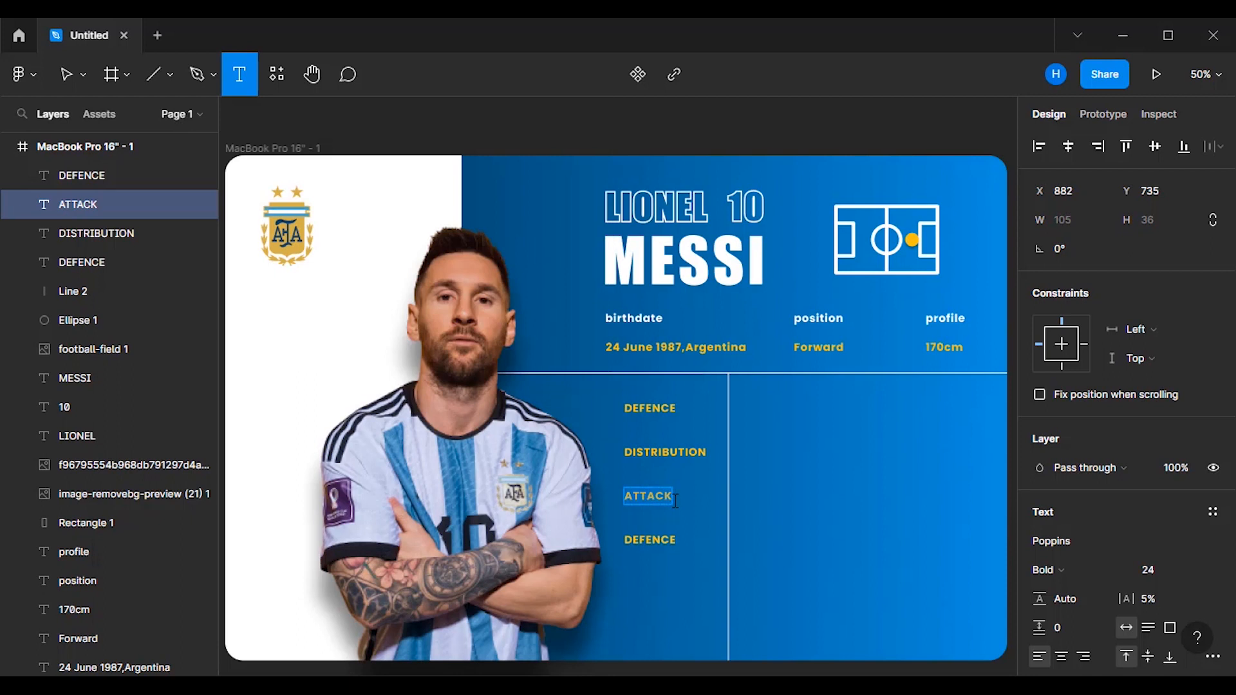
- Fill the ATTACK label with the white document color FFFFFF
{"action": "scroll", "coordinate": [1159, 483], "scroll_direction": "down", "scroll_amount": 4}
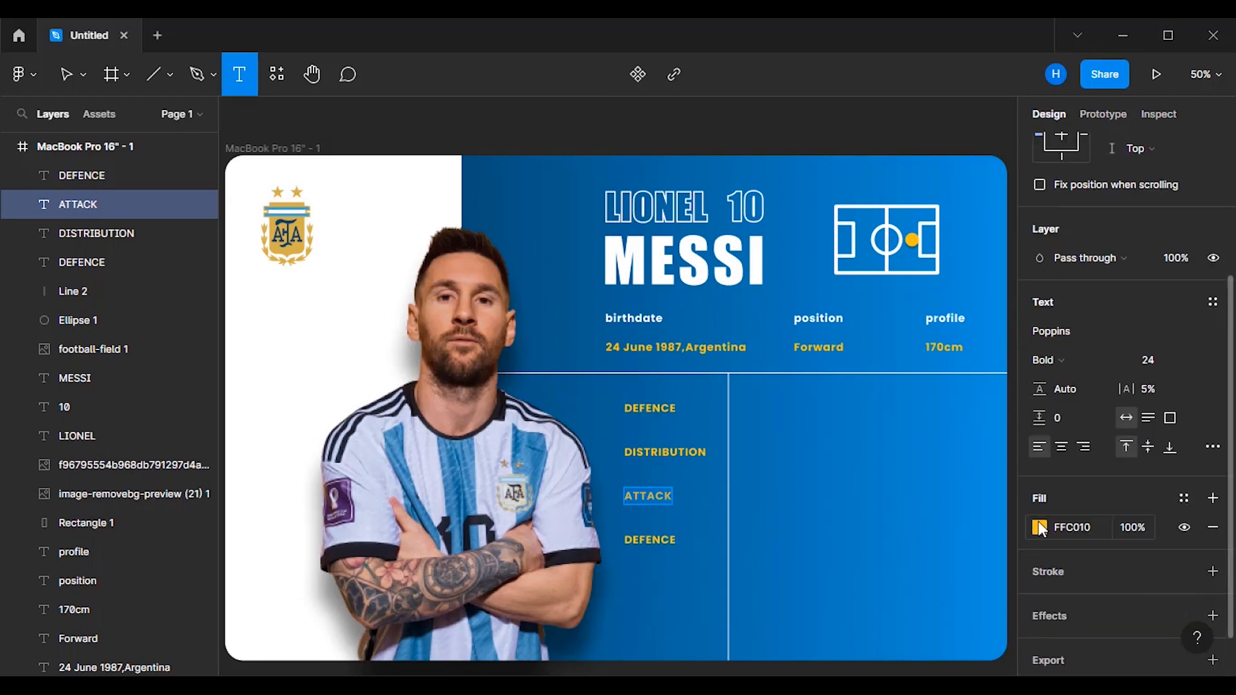
{"action": "left_click", "coordinate": [1039, 527]}
{"action": "left_click", "coordinate": [822, 589]}
{"action": "left_click", "coordinate": [999, 205]}
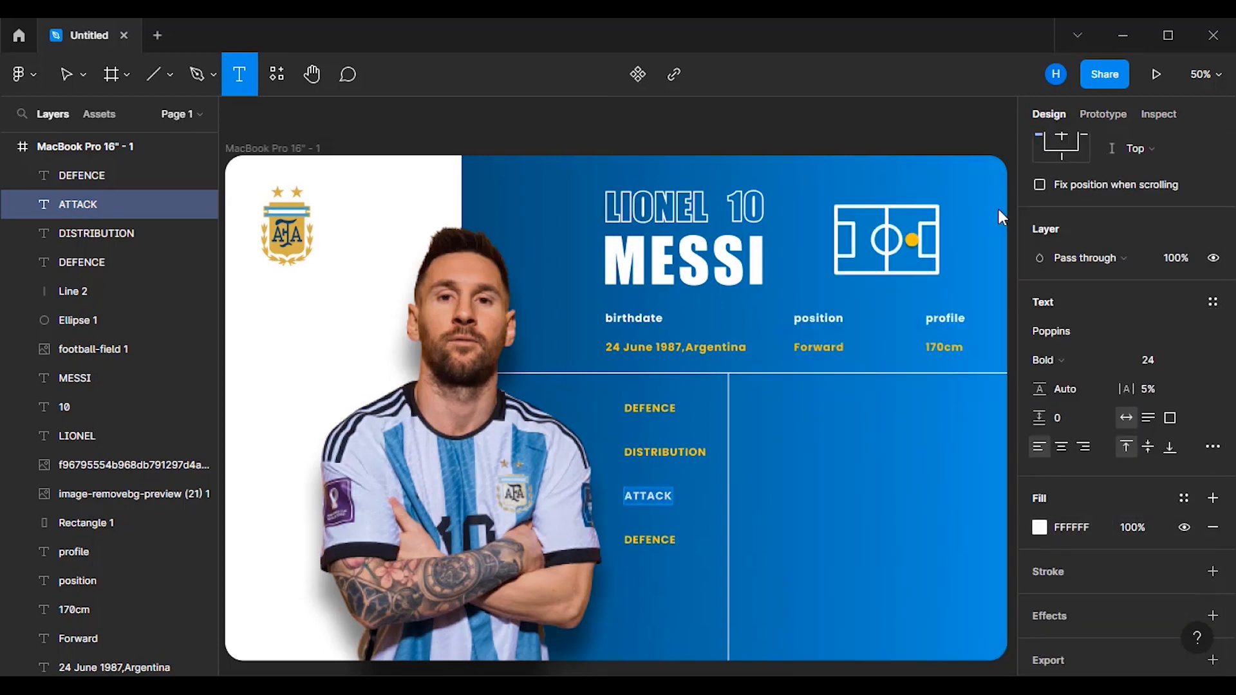
- Replace the fourth label's DEFENCE text with DISCIPLINE copied from the Notepad notes and deselect it
{"action": "left_click", "coordinate": [663, 538]}
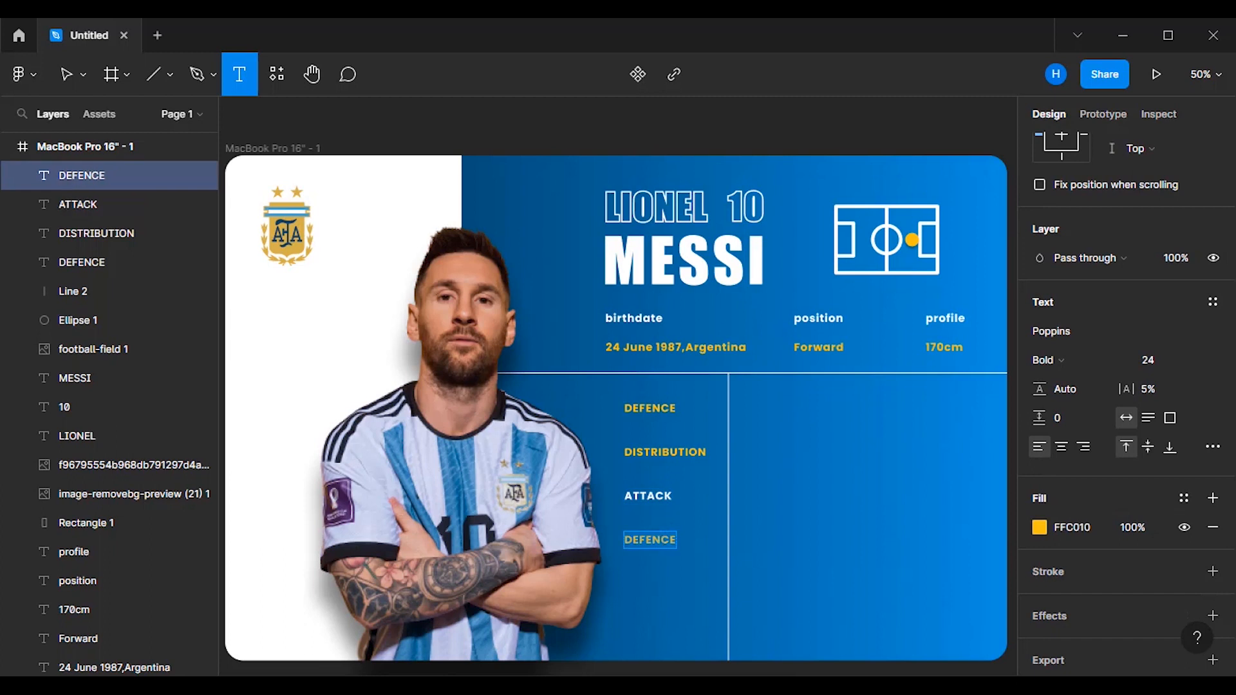
{"action": "key", "text": "alt+Tab"}
{"action": "left_click", "coordinate": [186, 409]}
{"action": "key", "text": "ctrl+a"}
{"action": "double_click", "coordinate": [183, 409]}
{"action": "key", "text": "ctrl+c"}
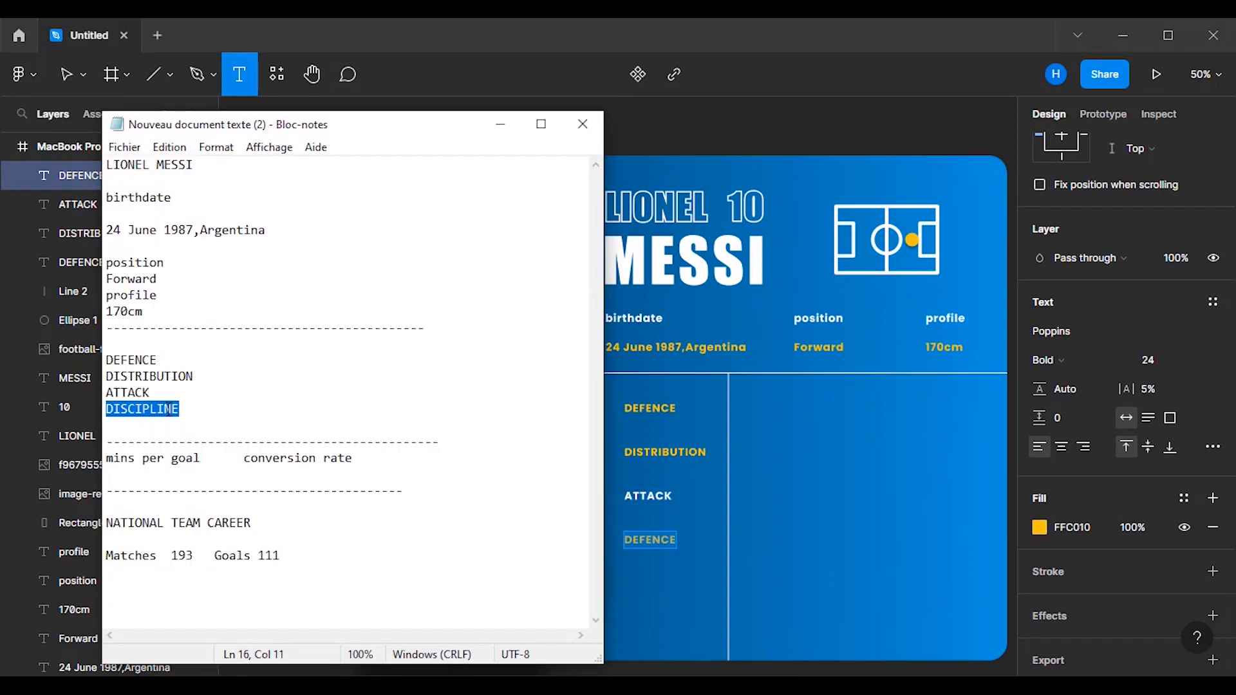
{"action": "left_click", "coordinate": [501, 123]}
{"action": "double_click", "coordinate": [663, 539]}
{"action": "key", "text": "ctrl+v"}
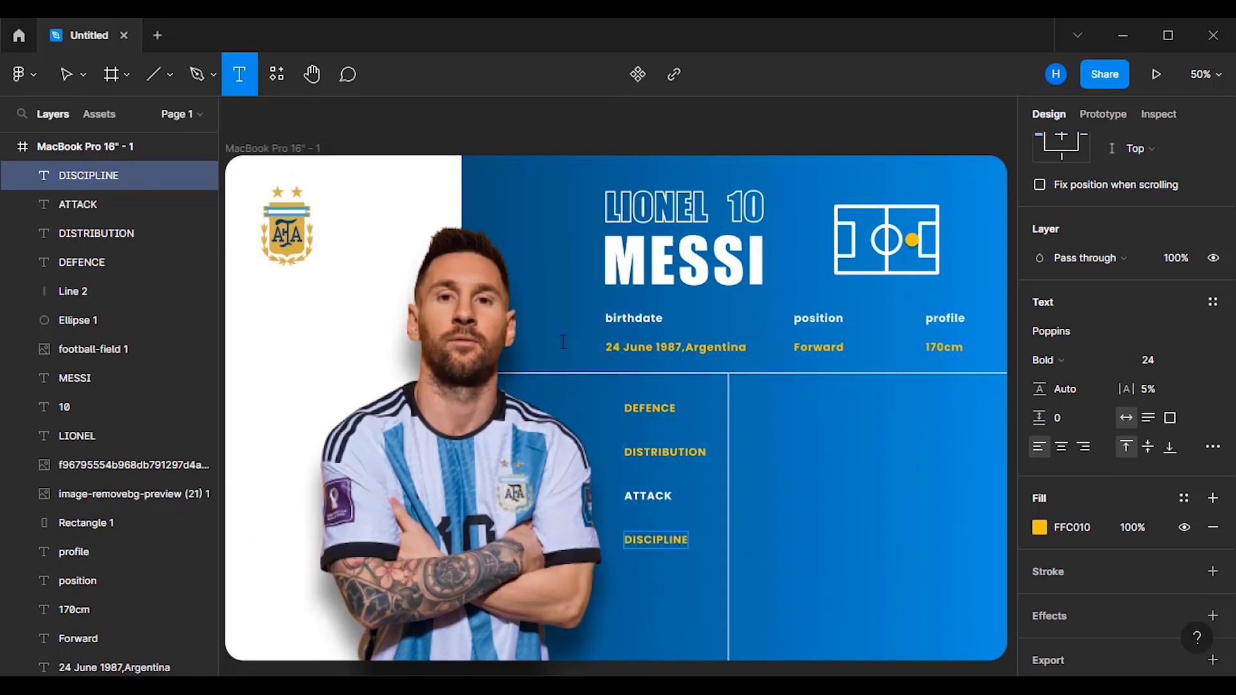
{"action": "left_click", "coordinate": [66, 74]}
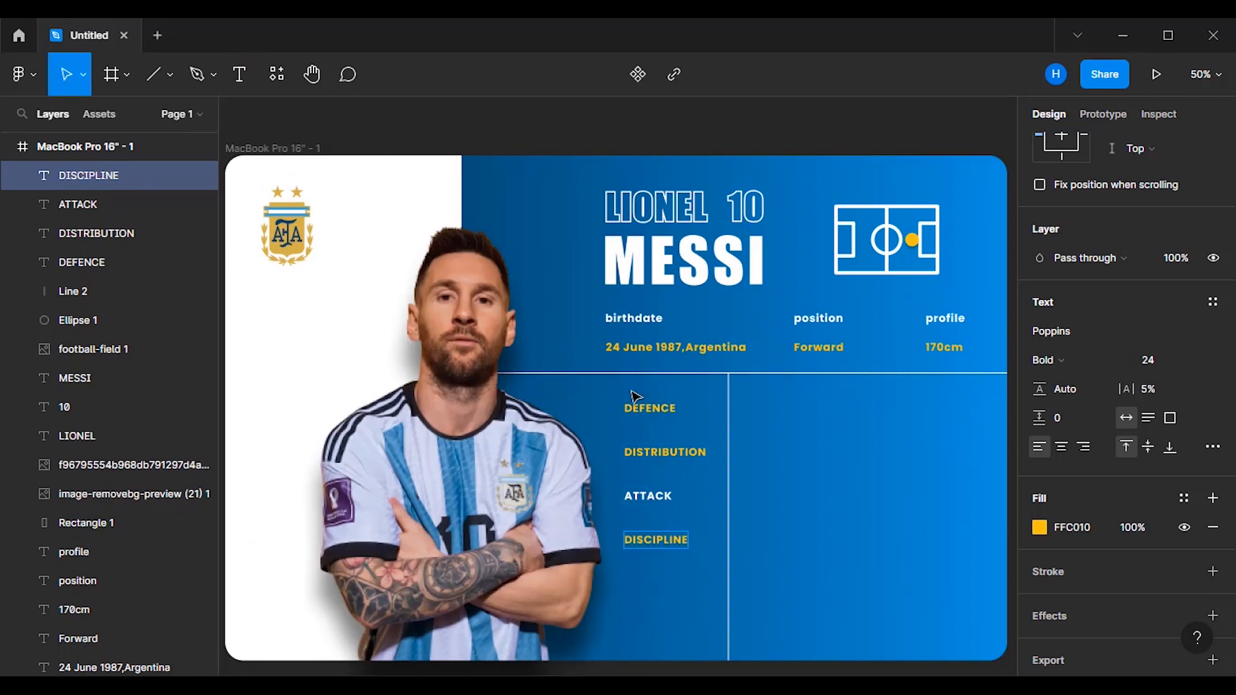
{"action": "left_click", "coordinate": [845, 453]}
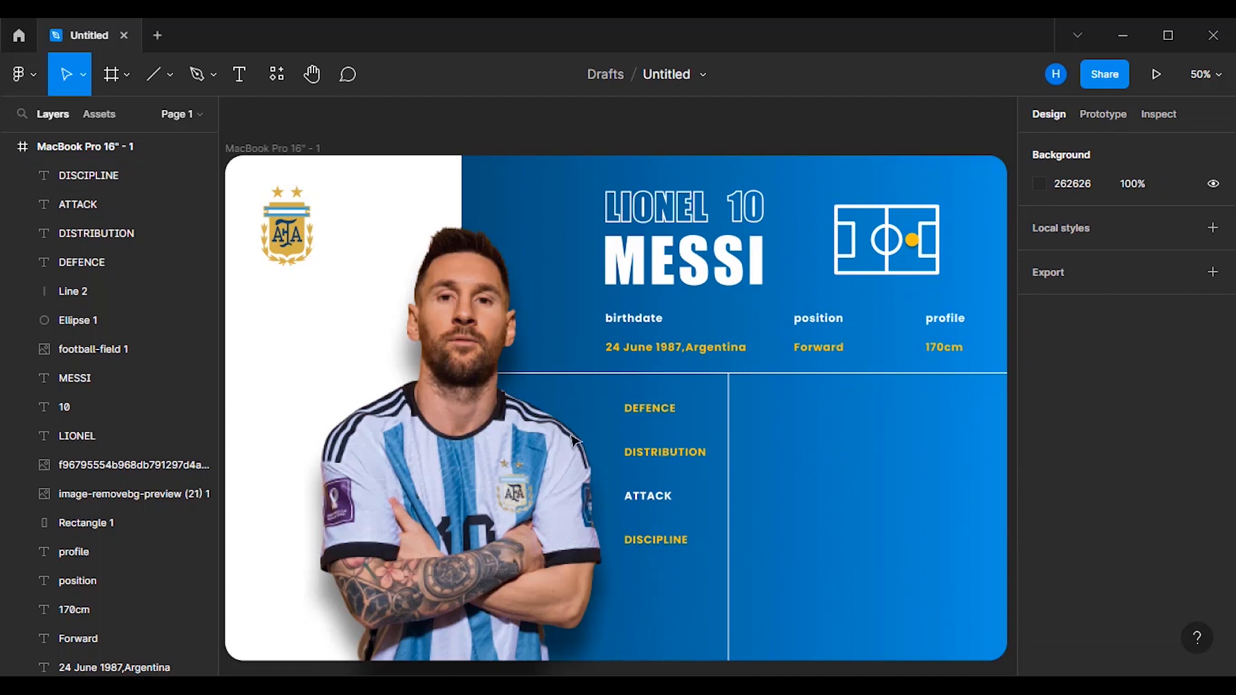
- Move the player image left to X 72 and deselect it
{"action": "left_click", "coordinate": [513, 443]}
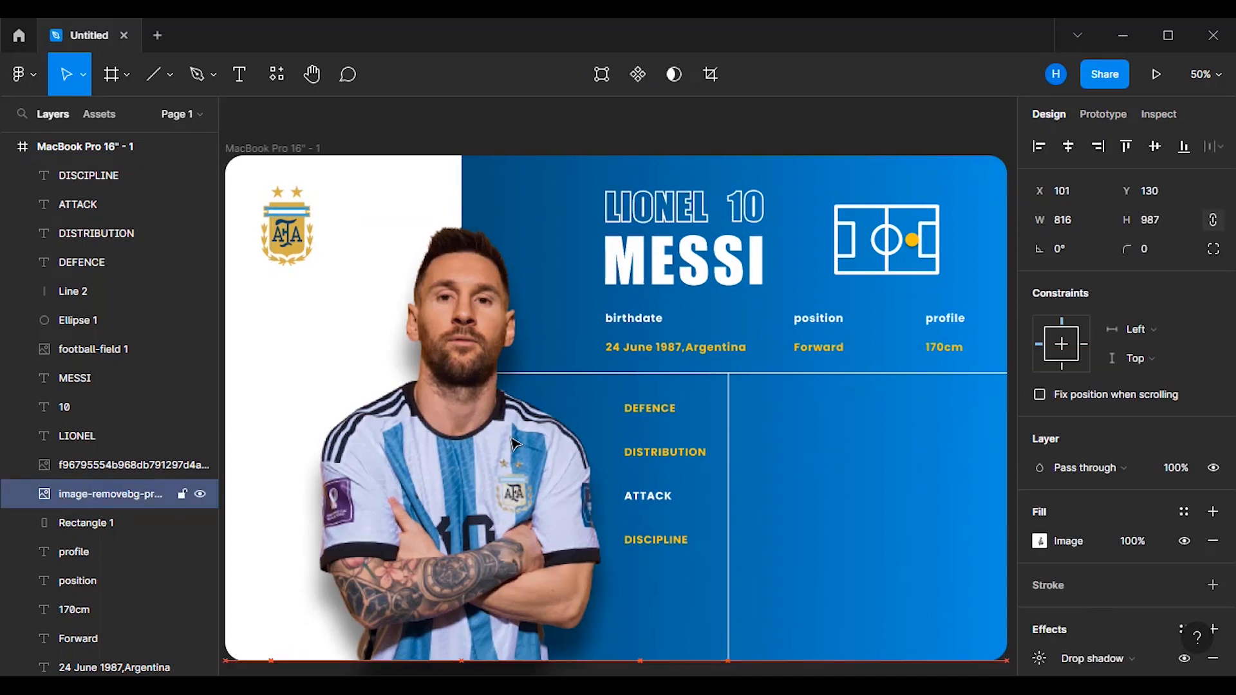
{"action": "key", "text": "shift+Left"}
{"action": "key", "text": "shift+Left"}
{"action": "key", "text": "shift+Left"}
{"action": "key", "text": "shift+Left"}
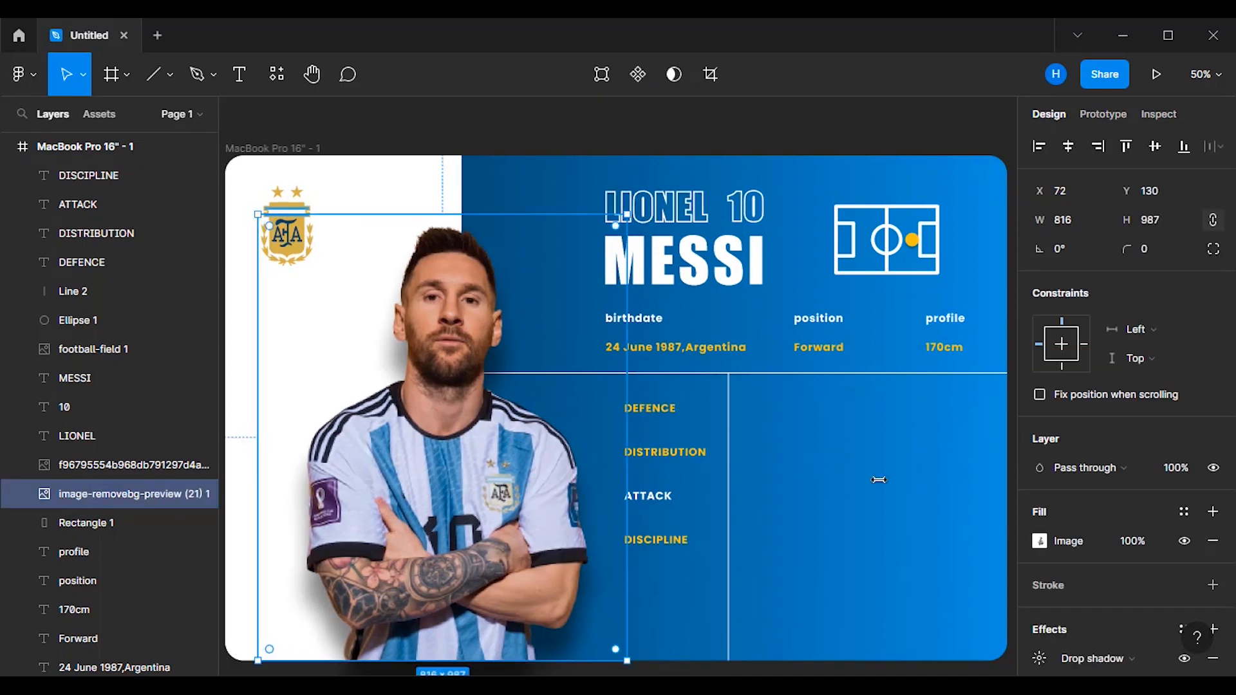
{"action": "left_click", "coordinate": [883, 487]}
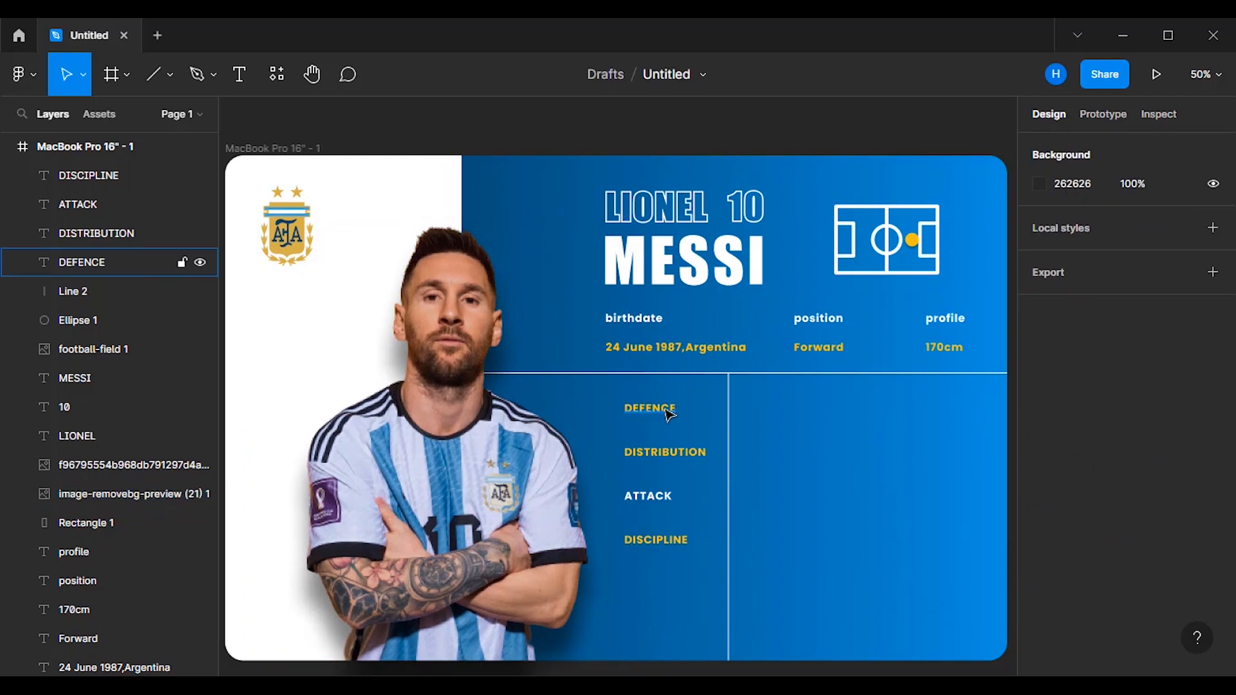
- Group the DEFENCE, DISTRIBUTION, ATTACK and DISCIPLINE labels
{"action": "left_click", "coordinate": [663, 409]}
{"action": "left_click", "coordinate": [686, 454], "text": "shift"}
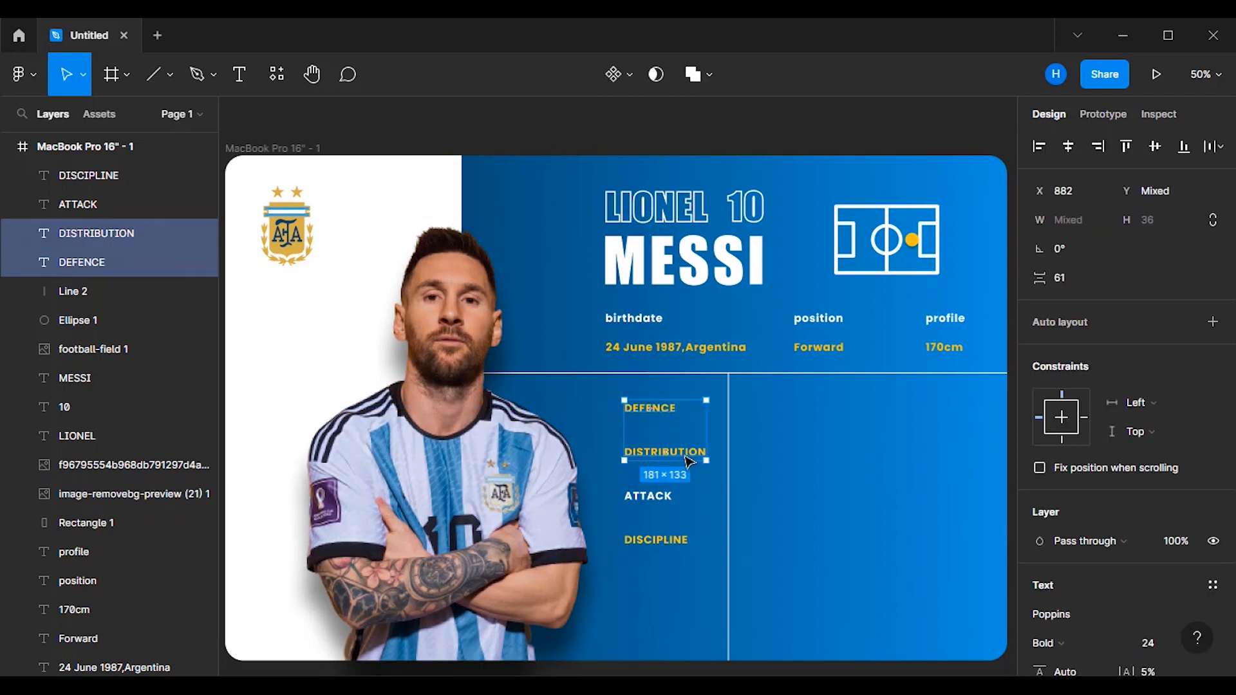
{"action": "left_click", "coordinate": [663, 497], "text": "shift"}
{"action": "left_click", "coordinate": [669, 548], "text": "shift"}
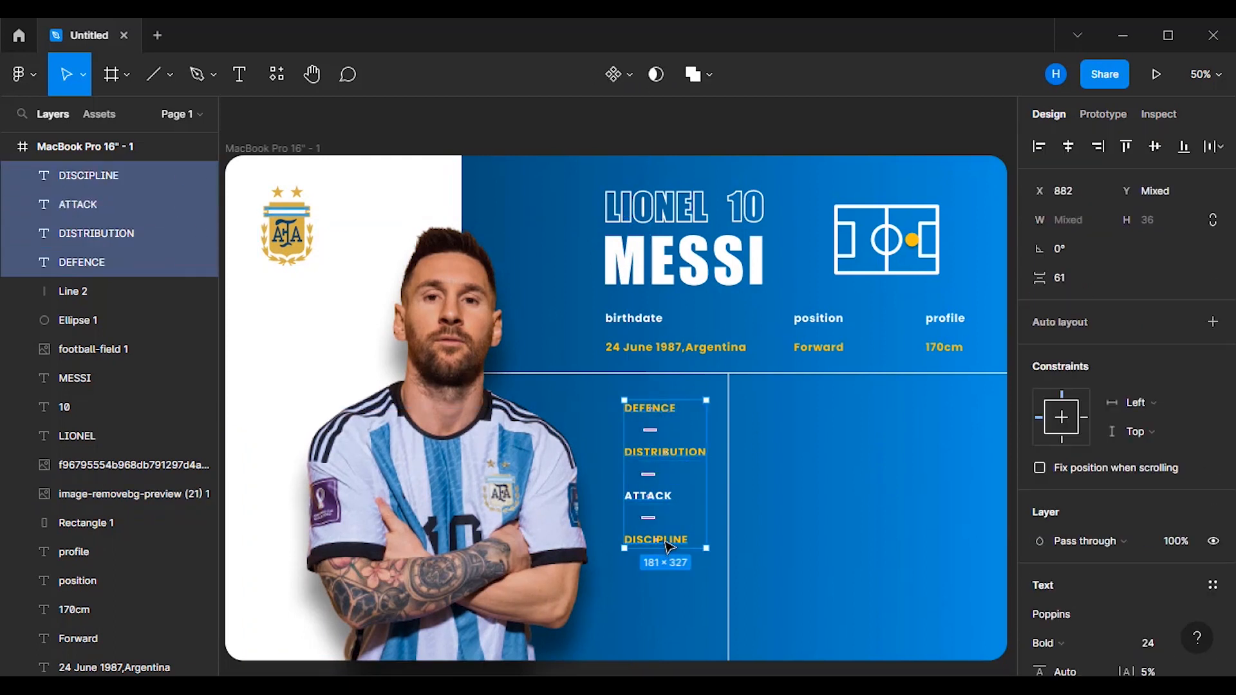
{"action": "key", "text": "ctrl+g"}
- Nudge the label group down to Y 578 and slightly left beside the vertical line, and deselect it
{"action": "key", "text": "Down"}
{"action": "key", "text": "Down"}
{"action": "key", "text": "Down"}
{"action": "key", "text": "Down"}
{"action": "key", "text": "Down"}
{"action": "key", "text": "Down"}
{"action": "key", "text": "Down"}
{"action": "key", "text": "Down"}
{"action": "key", "text": "Down"}
{"action": "key", "text": "Down"}
{"action": "key", "text": "Down"}
{"action": "key", "text": "Down"}
{"action": "key", "text": "Down"}
{"action": "key", "text": "Down"}
{"action": "key", "text": "Down"}
{"action": "key", "text": "Down"}
{"action": "key", "text": "Down"}
{"action": "key", "text": "Down"}
{"action": "key", "text": "Down"}
{"action": "key", "text": "Down"}
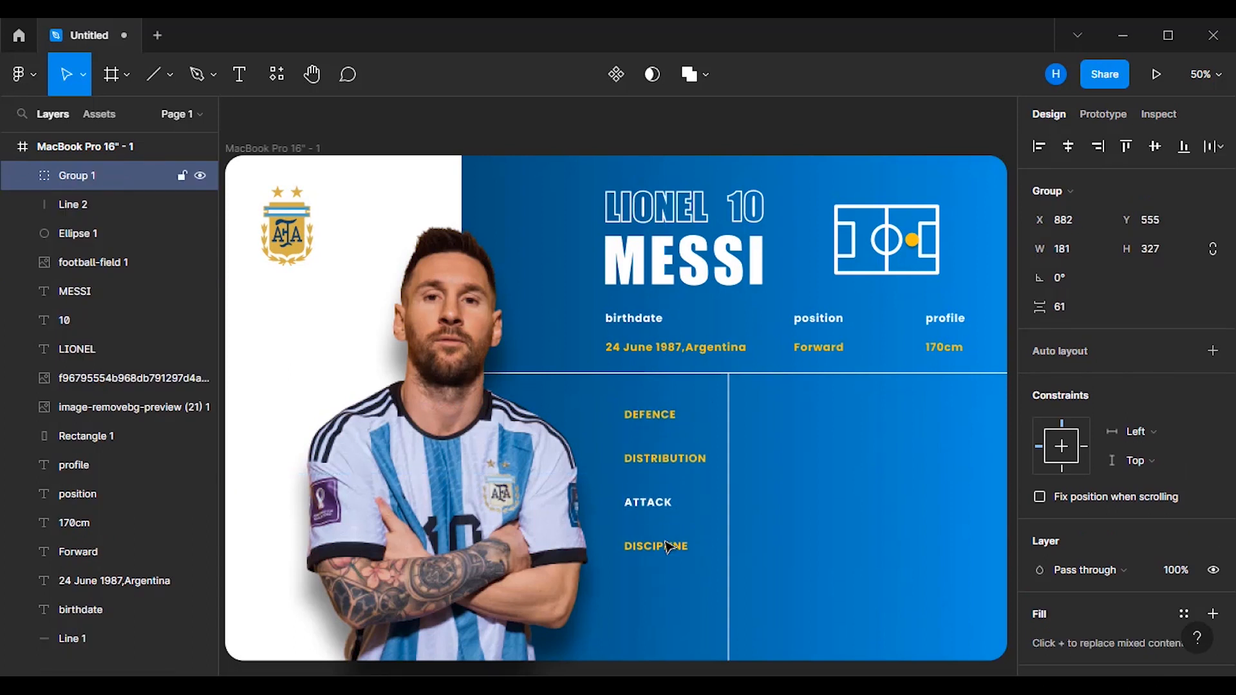
{"action": "key", "text": "Left"}
{"action": "key", "text": "Left"}
{"action": "key", "text": "Left"}
{"action": "key", "text": "Left"}
{"action": "key", "text": "Left"}
{"action": "key", "text": "Left"}
{"action": "key", "text": "Left"}
{"action": "key", "text": "Left"}
{"action": "key", "text": "Left"}
{"action": "key", "text": "Left"}
{"action": "key", "text": "Left"}
{"action": "key", "text": "Left"}
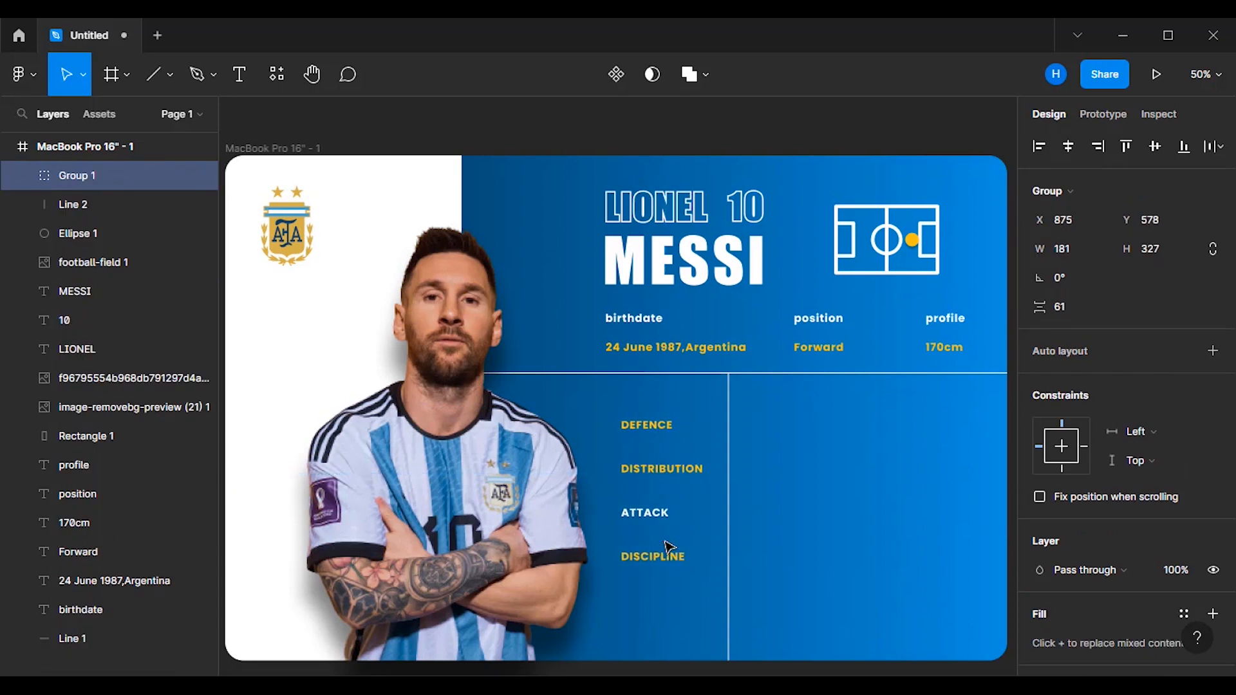
{"action": "left_click", "coordinate": [872, 520]}
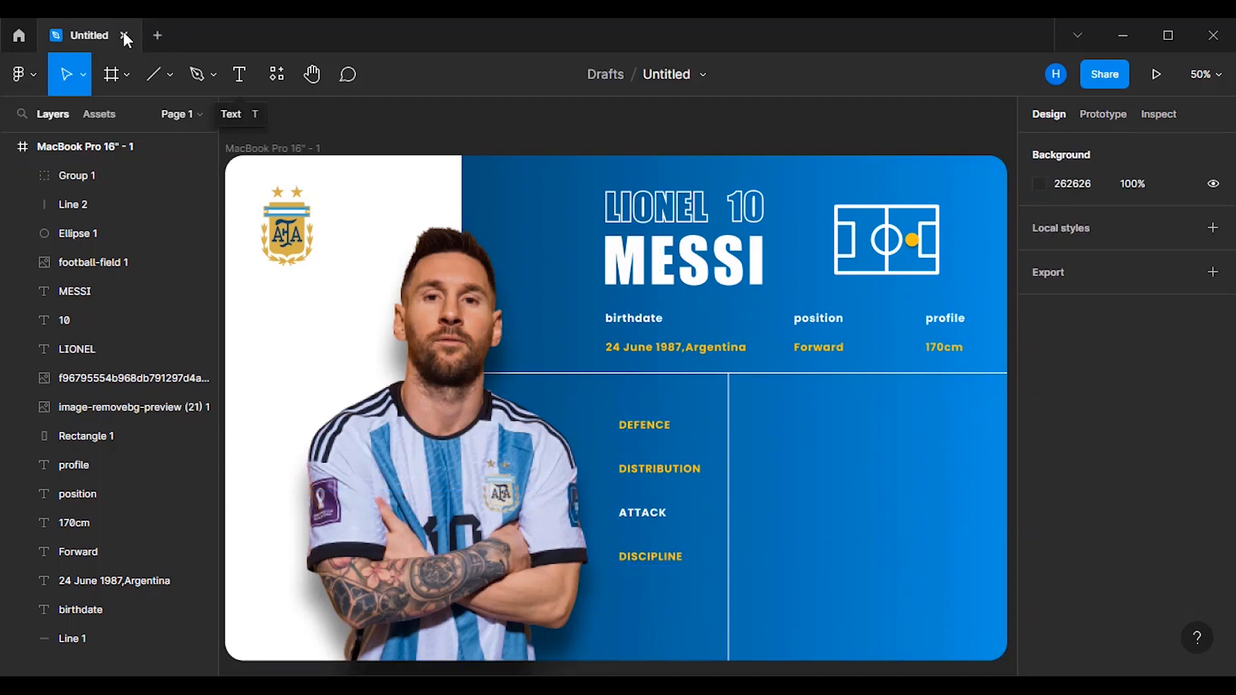
- Copy the mostly blue ring chart from the recent Instagram post draft and place it right of the vertical line at X 1190, Y 565
{"action": "left_click", "coordinate": [19, 35]}
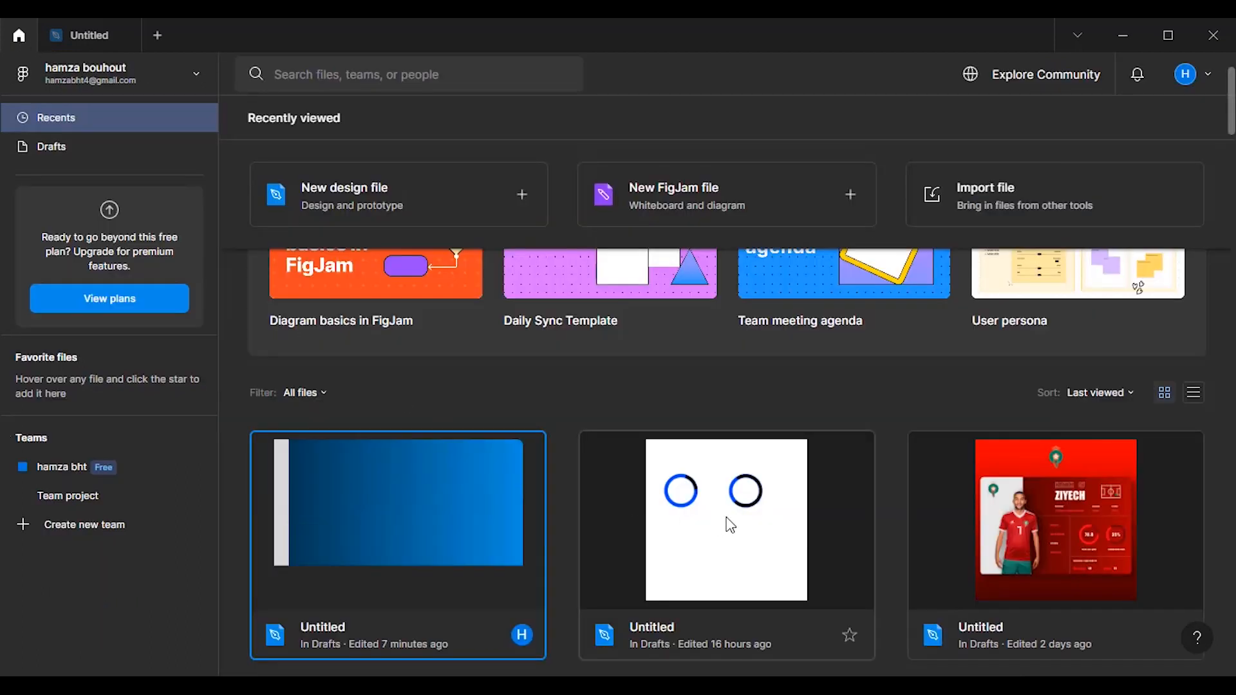
{"action": "double_click", "coordinate": [728, 520]}
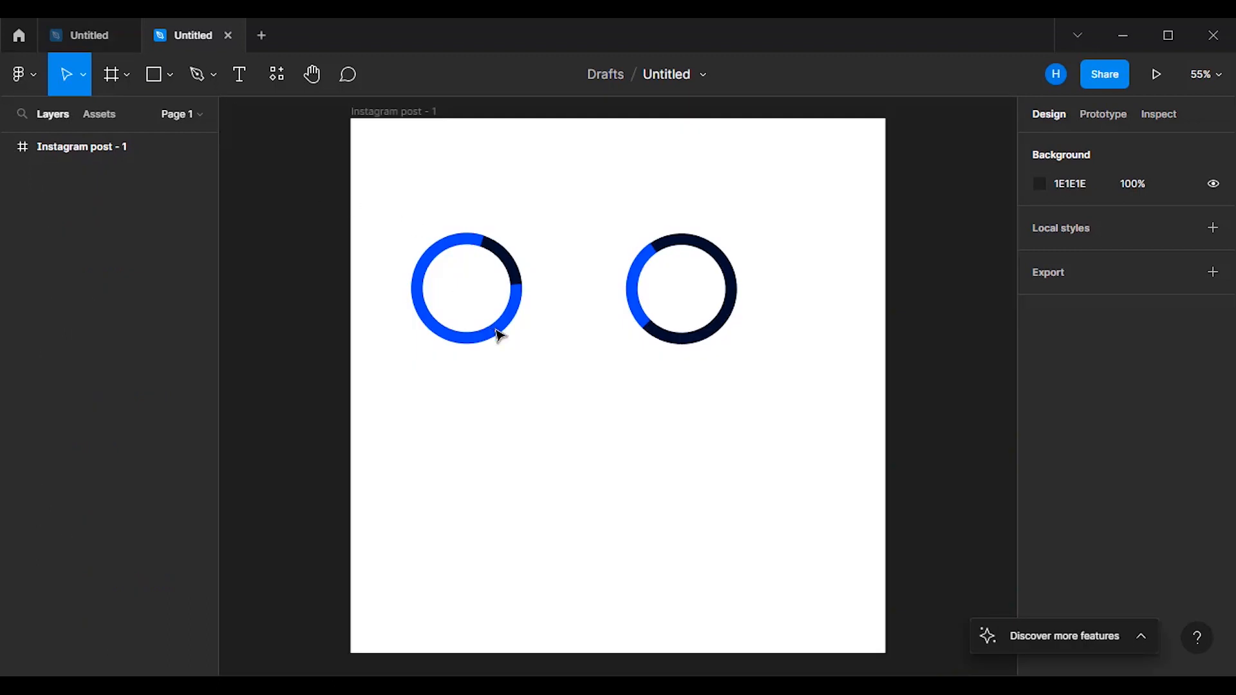
{"action": "left_click_drag", "start_coordinate": [491, 326], "coordinate": [385, 170]}
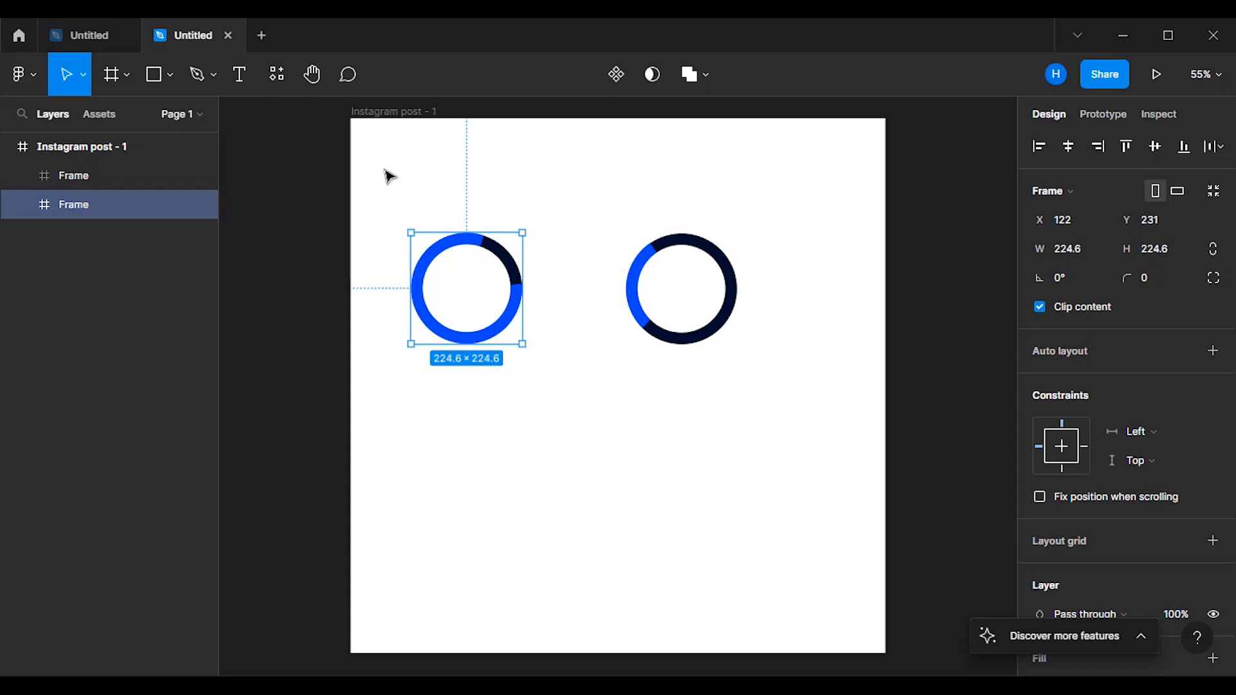
{"action": "left_click", "coordinate": [100, 36]}
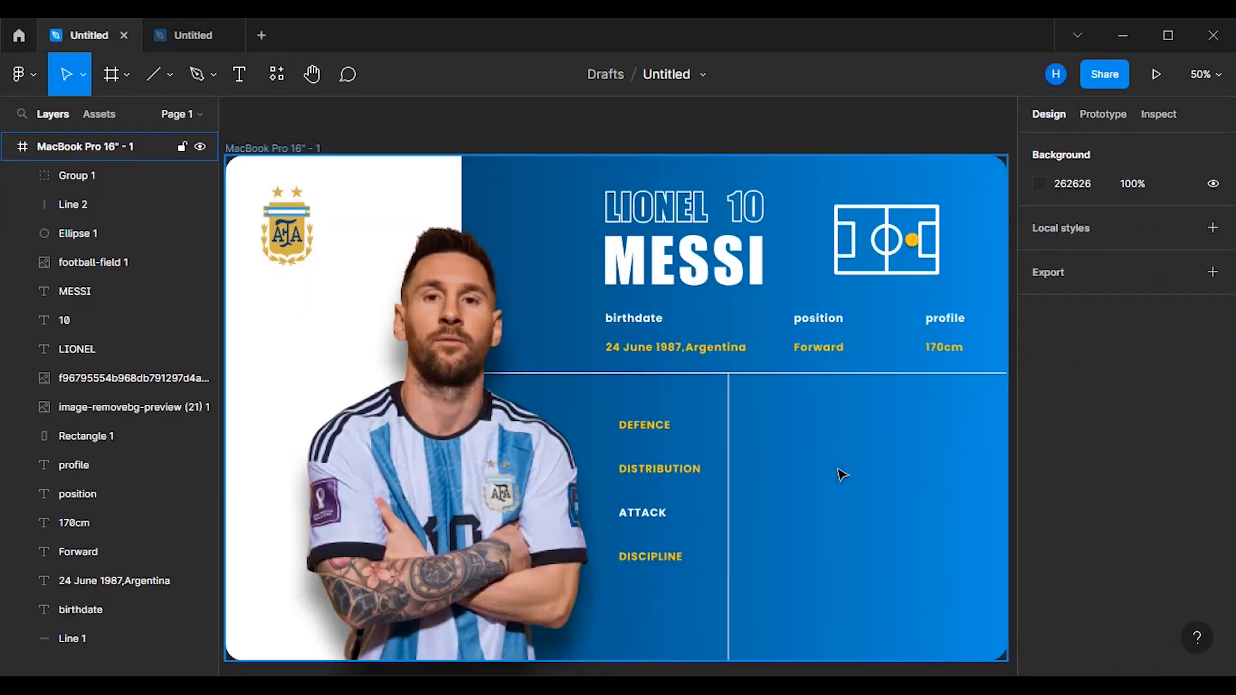
{"action": "key", "text": "ctrl+v"}
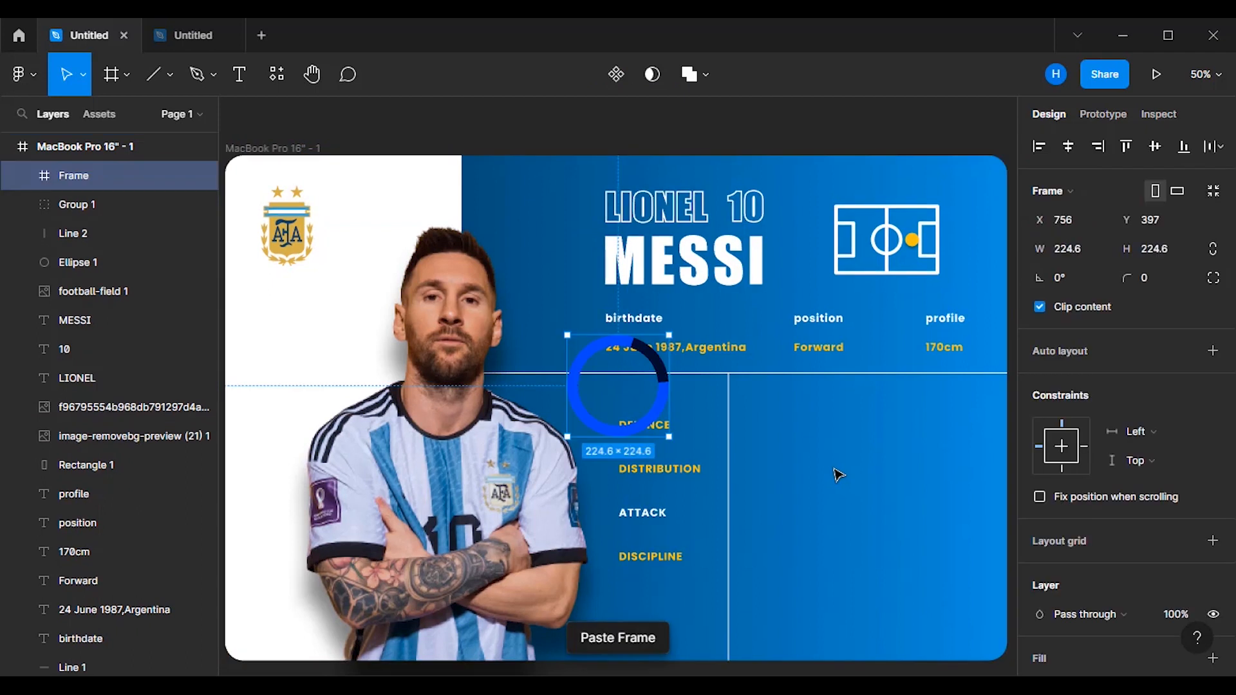
{"action": "left_click_drag", "start_coordinate": [663, 415], "coordinate": [863, 495]}
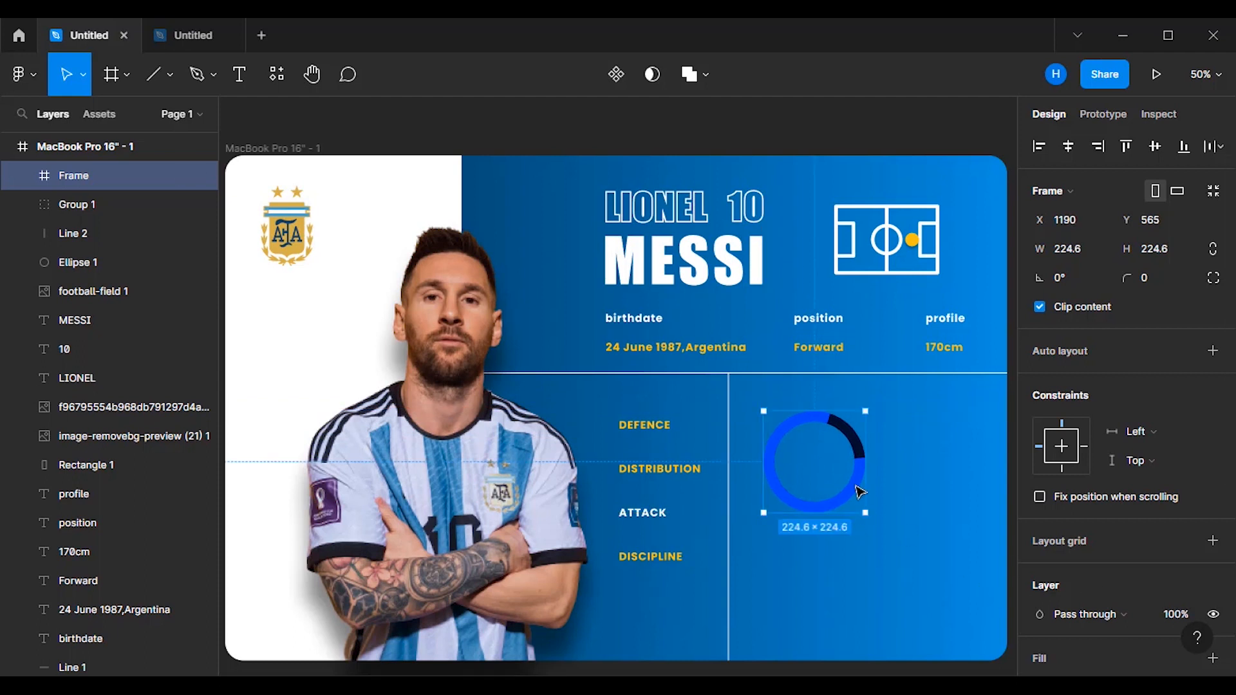
- Set the blue arc of the pasted ring to fill color 1400FF and deselect it
{"action": "double_click", "coordinate": [861, 494]}
{"action": "left_click", "coordinate": [1038, 513]}
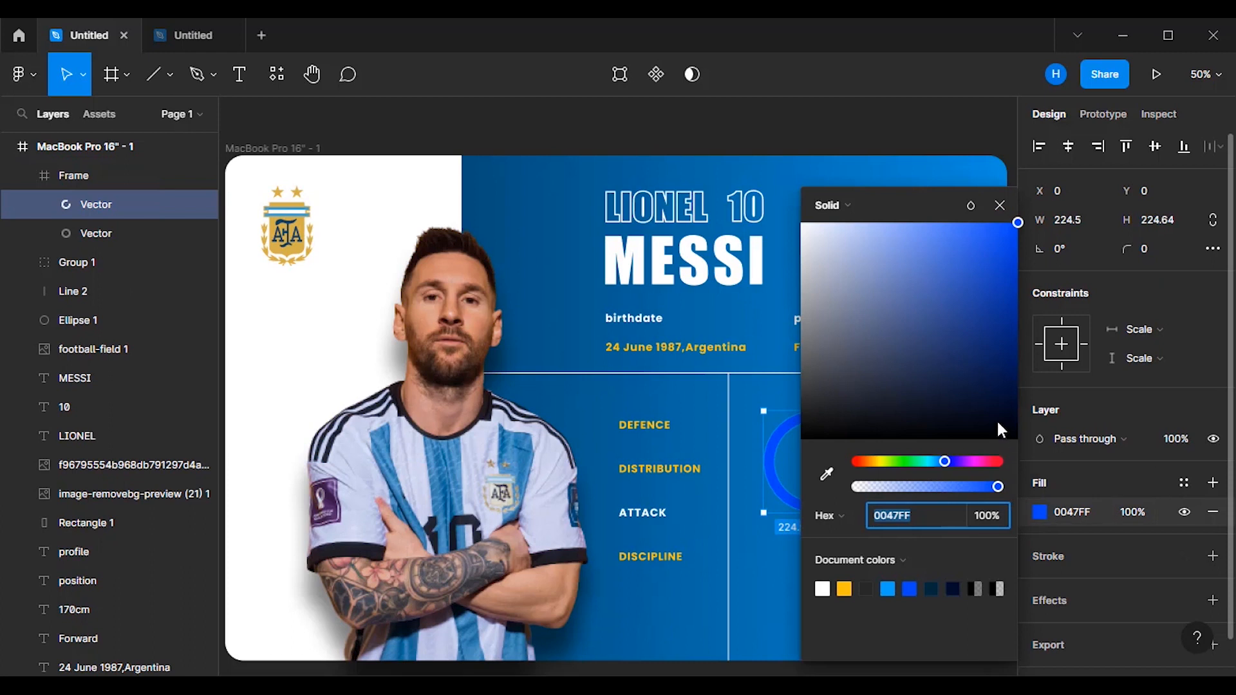
{"action": "left_click_drag", "start_coordinate": [948, 460], "coordinate": [952, 461]}
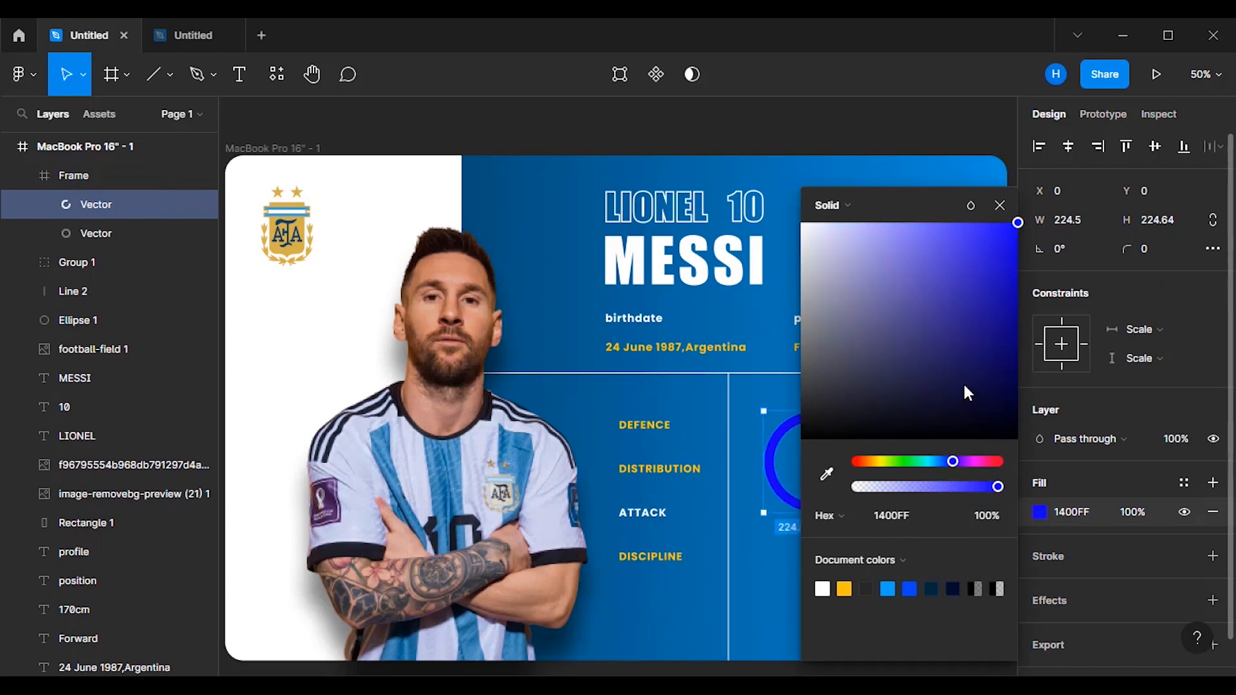
{"action": "left_click", "coordinate": [1000, 205]}
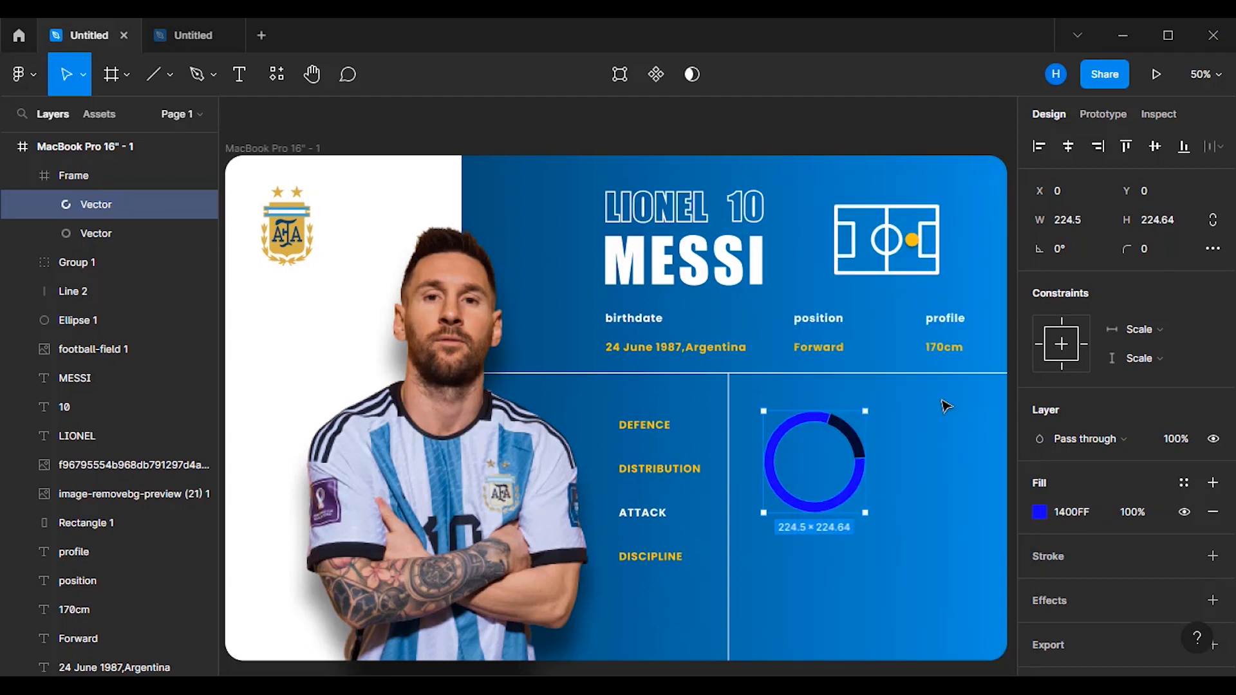
{"action": "left_click", "coordinate": [939, 421]}
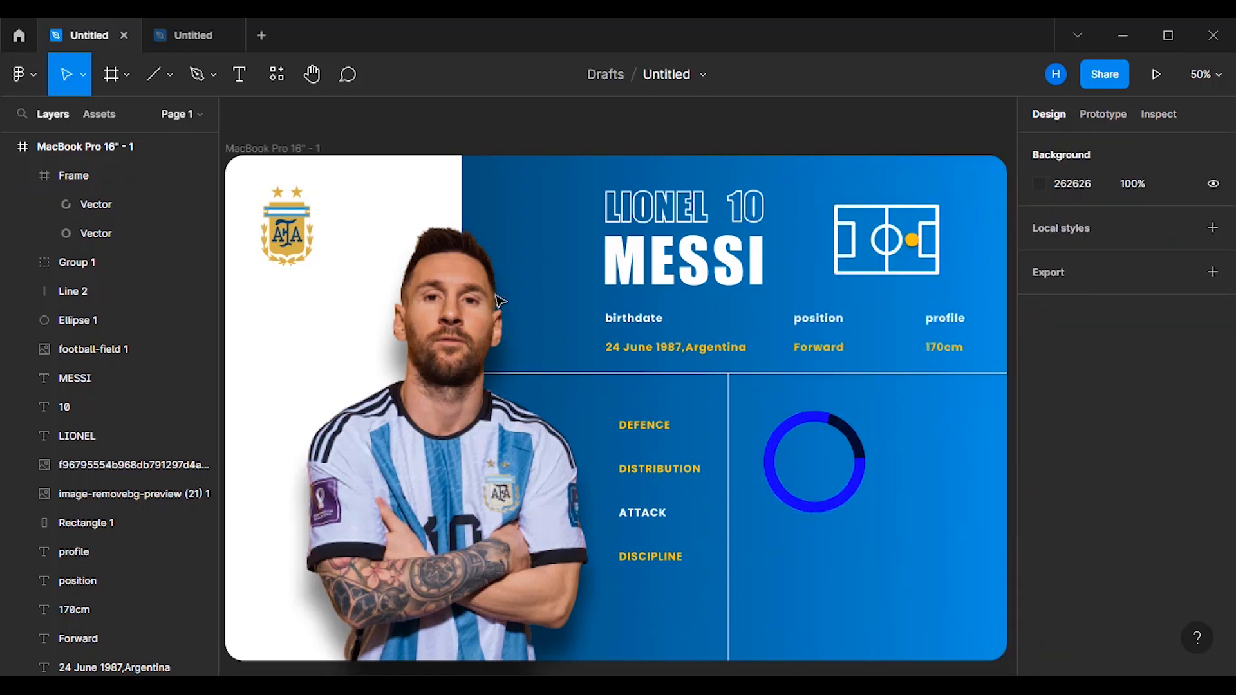
- Copy the mostly dark ring chart from the Instagram post draft and place it right of the first ring at X 1466, Y 563
{"action": "left_click", "coordinate": [186, 34]}
{"action": "left_click_drag", "start_coordinate": [577, 185], "coordinate": [766, 393]}
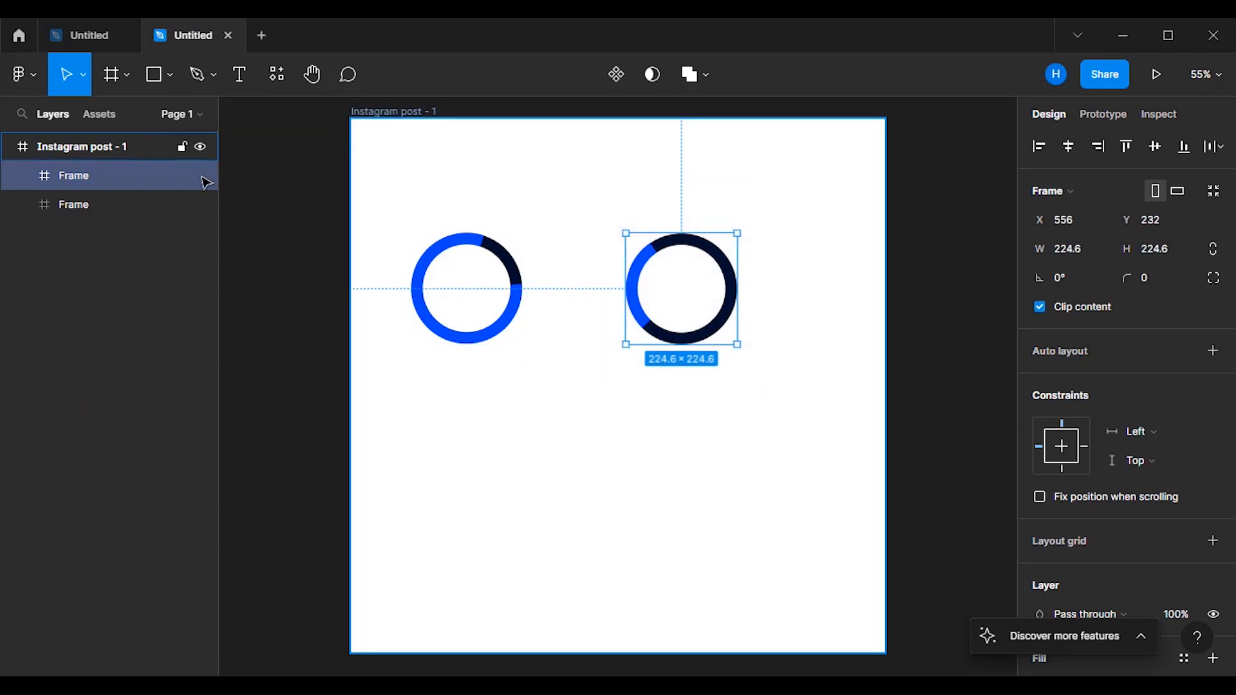
{"action": "left_click", "coordinate": [89, 36]}
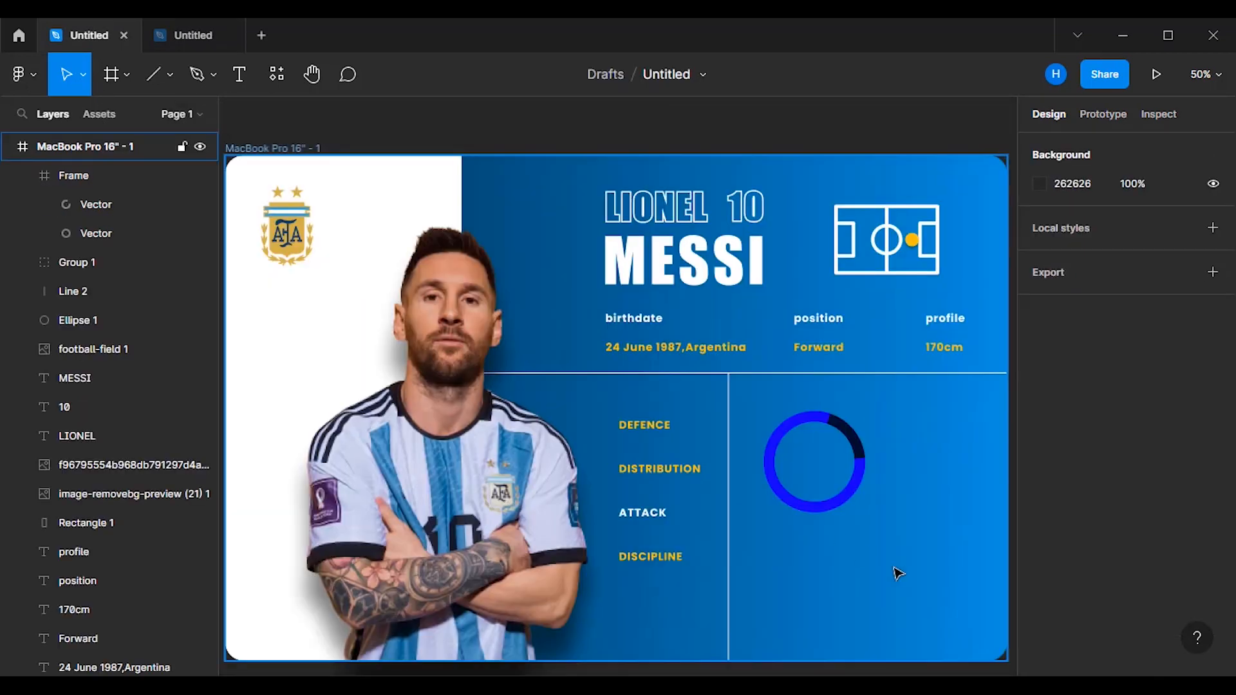
{"action": "key", "text": "ctrl+v"}
{"action": "left_click_drag", "start_coordinate": [660, 418], "coordinate": [979, 493]}
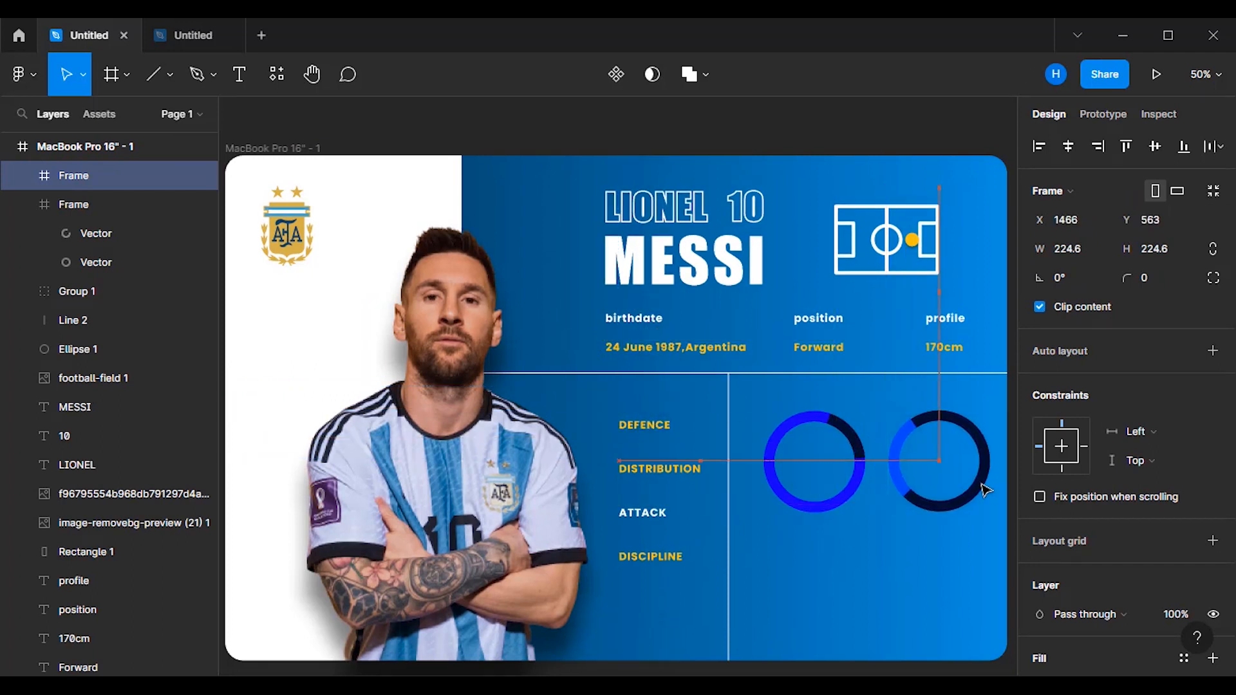
- Move both rings left together so the first one sits at X 1170, and select only that ring
{"action": "left_click", "coordinate": [845, 500], "text": "shift"}
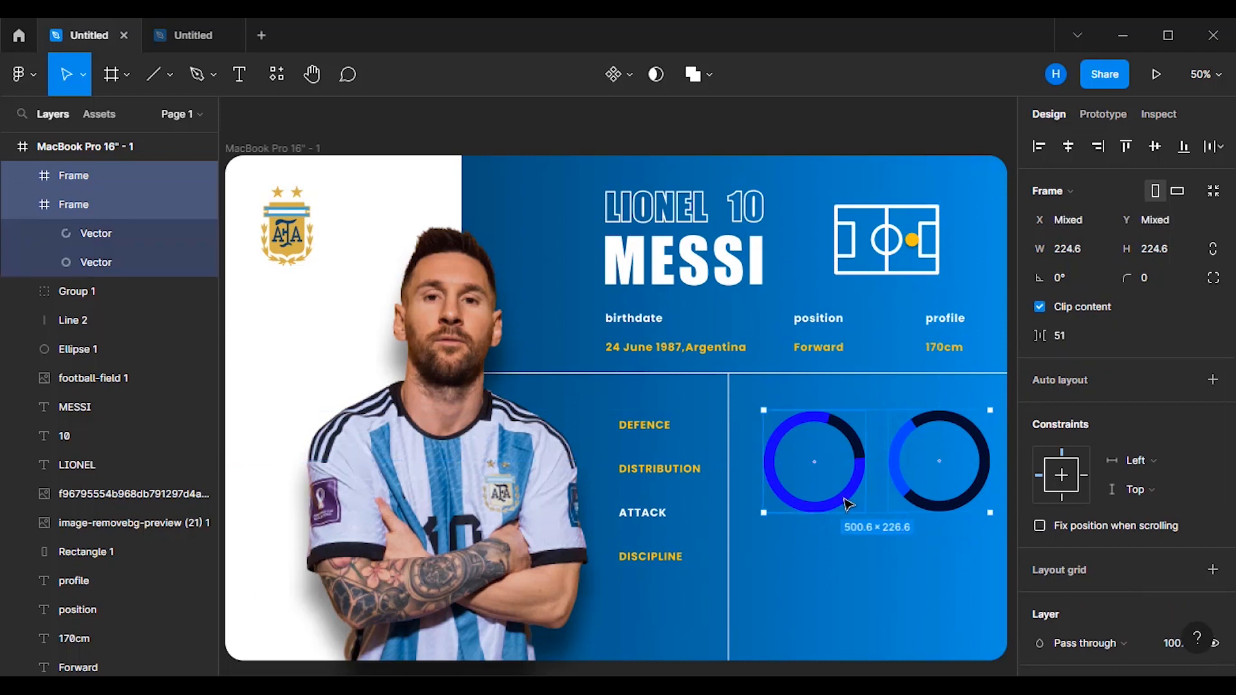
{"action": "key", "text": "shift+Left"}
{"action": "key", "text": "shift+Left"}
{"action": "key", "text": "Right"}
{"action": "key", "text": "Right"}
{"action": "key", "text": "Right"}
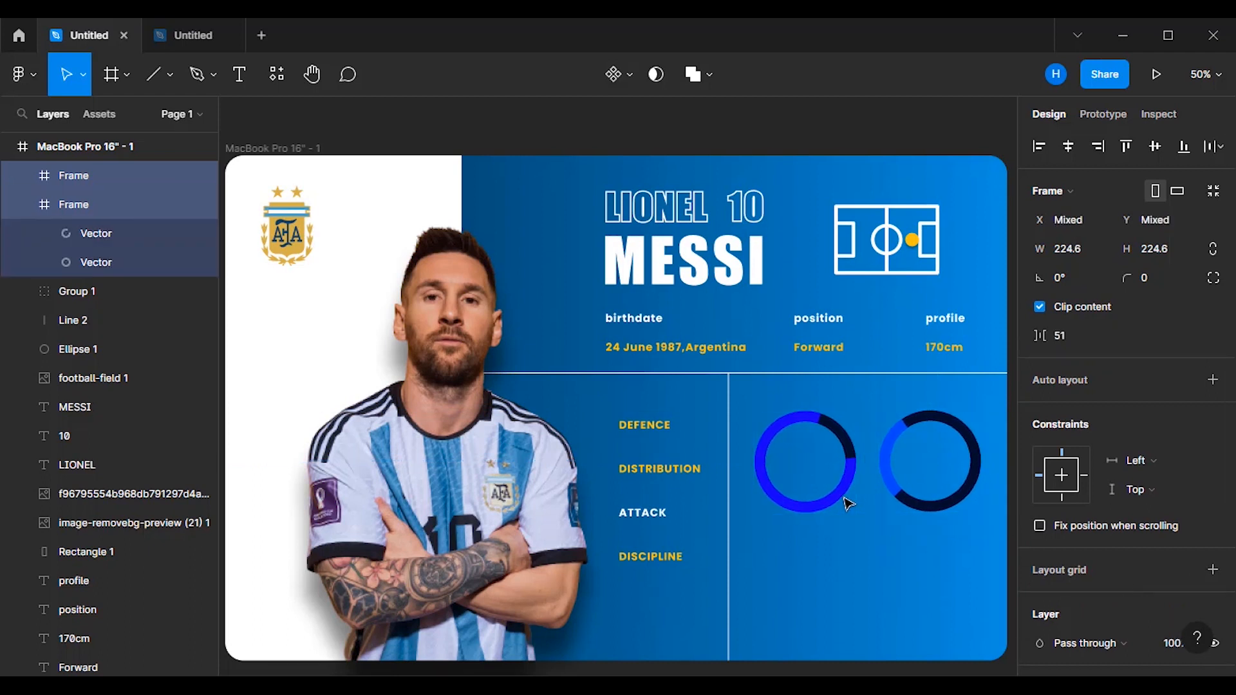
{"action": "left_click", "coordinate": [865, 569]}
{"action": "left_click", "coordinate": [846, 501]}
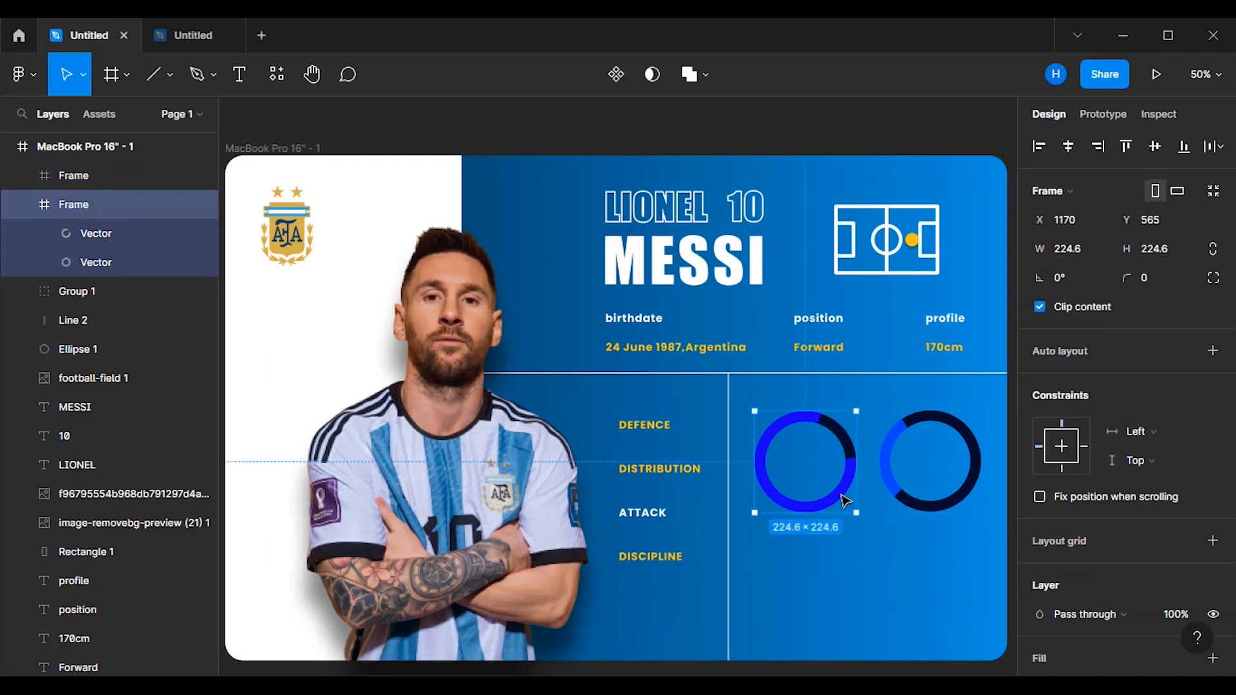
- Change the blue arc of the first ring to the yellow document color FFC010
{"action": "double_click", "coordinate": [845, 501]}
{"action": "left_click", "coordinate": [1039, 512]}
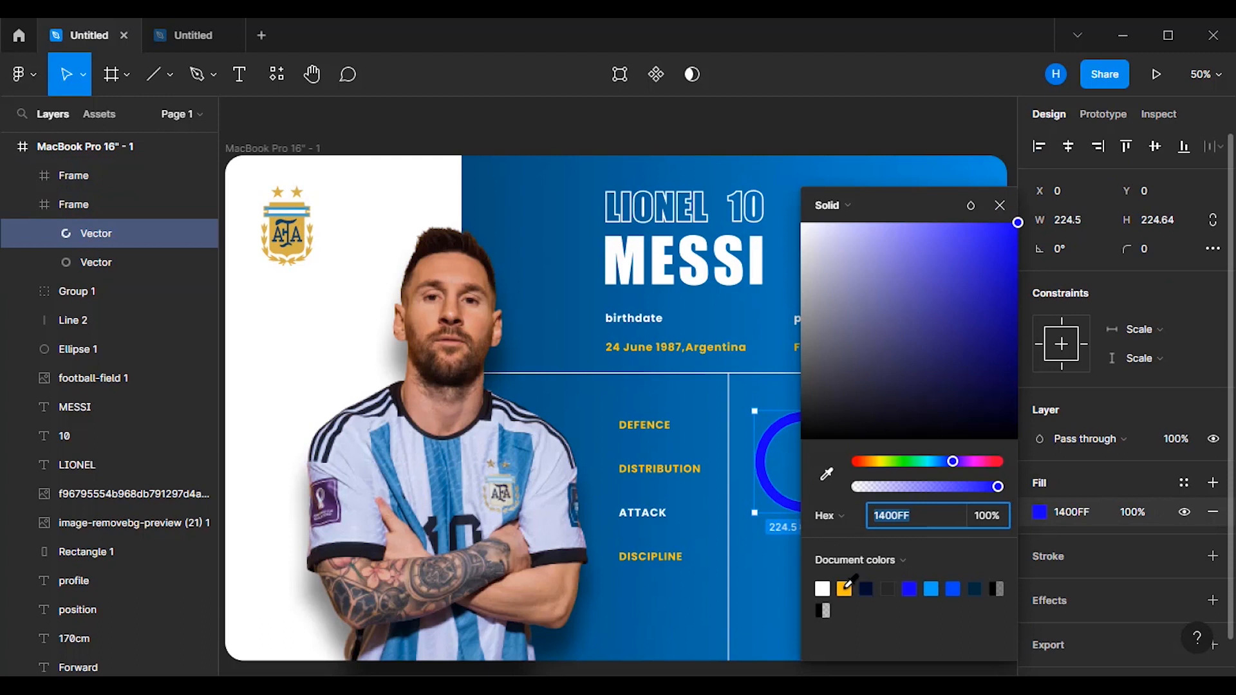
{"action": "left_click", "coordinate": [846, 586]}
{"action": "left_click", "coordinate": [1000, 205]}
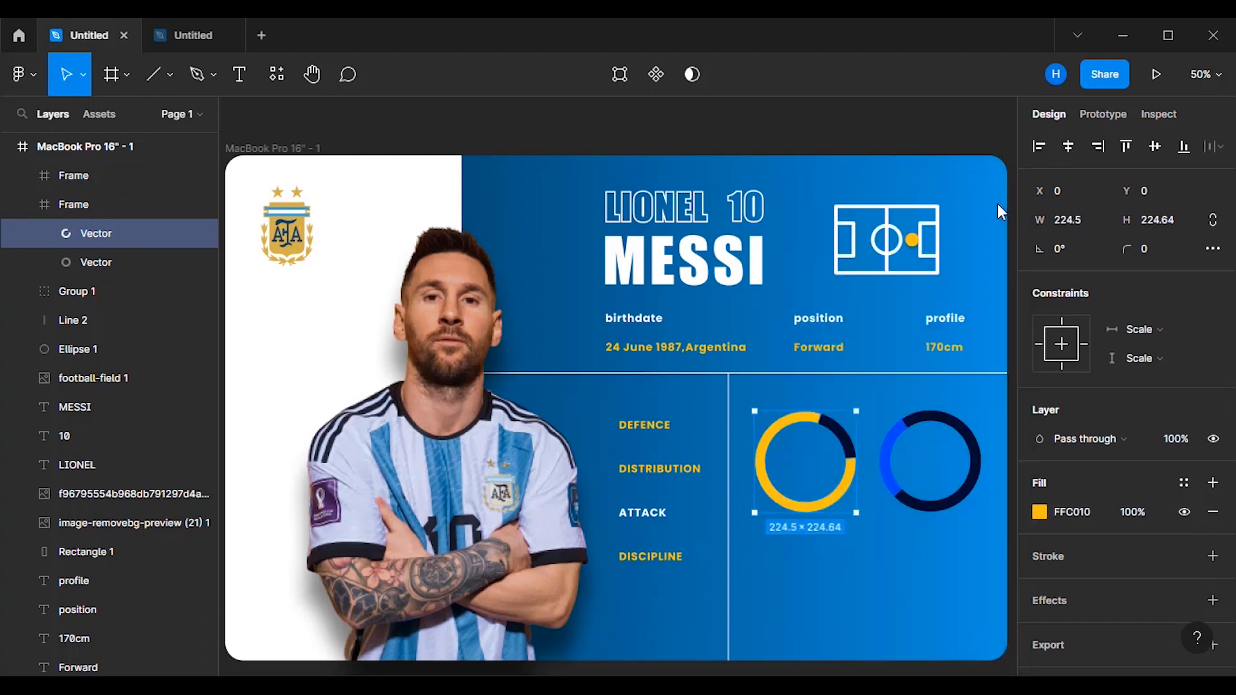
- Recolor the dark base of the first ring with the dark blue 004F7B sampled from the background gradient's darkest edge, and deselect it
{"action": "left_click", "coordinate": [848, 438]}
{"action": "double_click", "coordinate": [847, 438]}
{"action": "left_click", "coordinate": [1039, 424]}
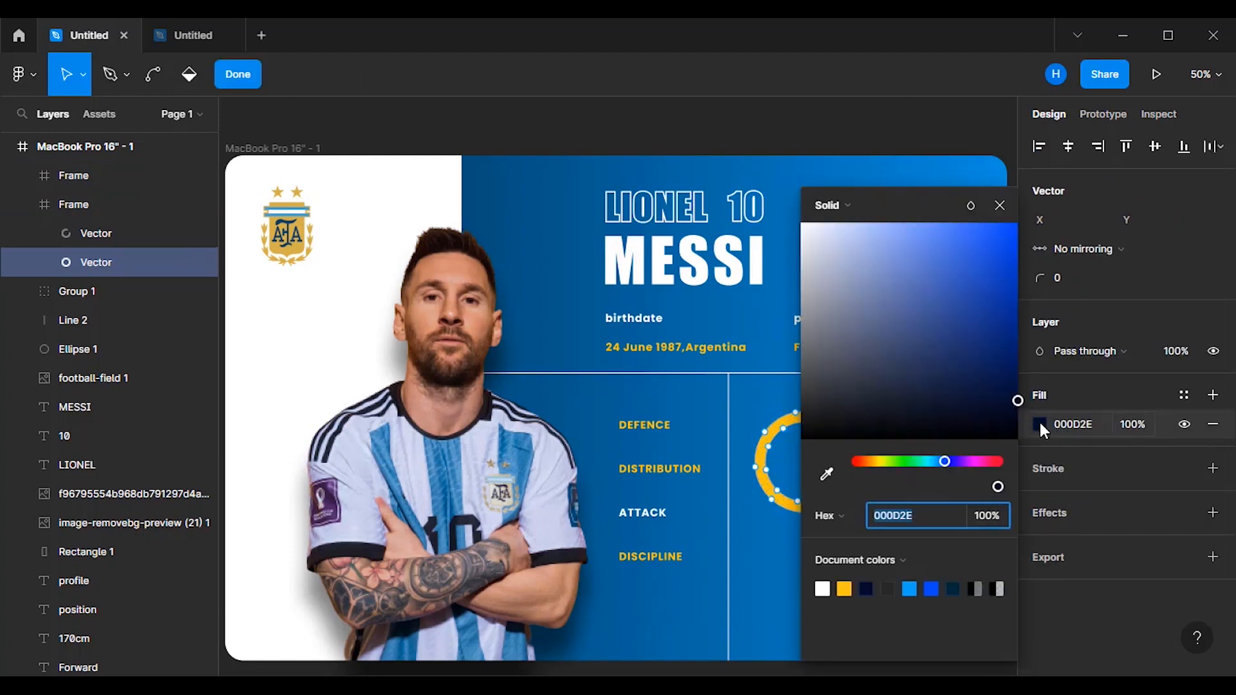
{"action": "key", "text": "i"}
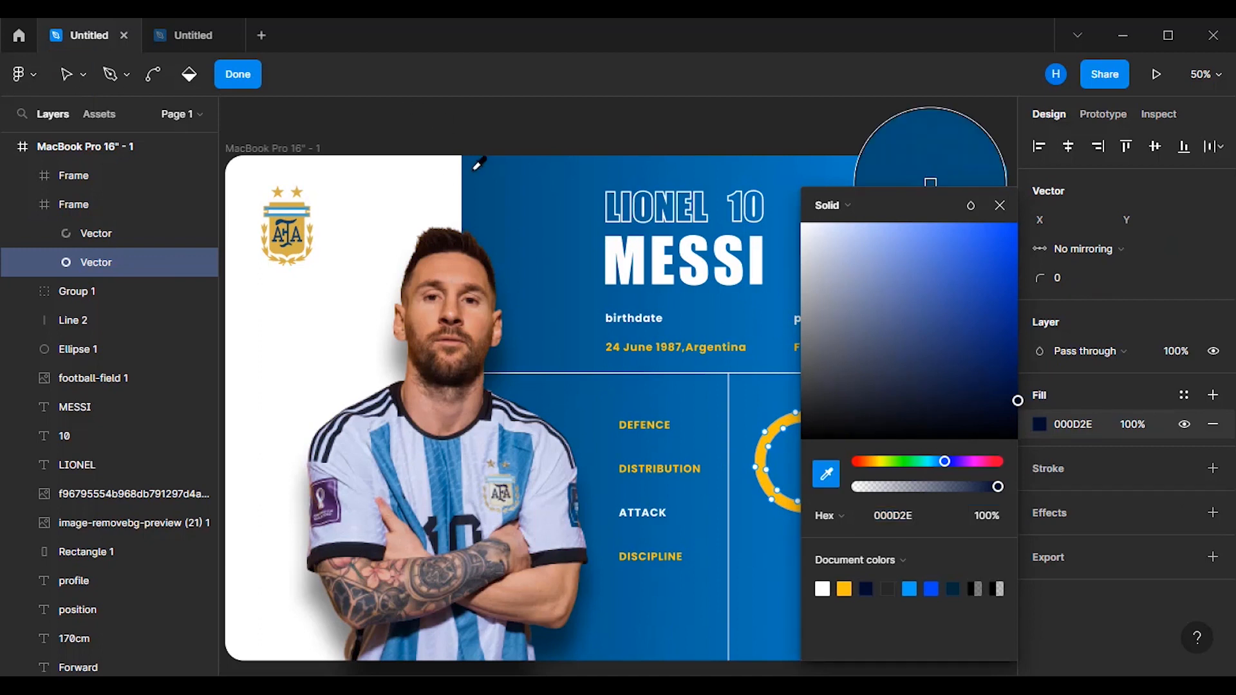
{"action": "left_click", "coordinate": [471, 165]}
{"action": "left_click", "coordinate": [1002, 206]}
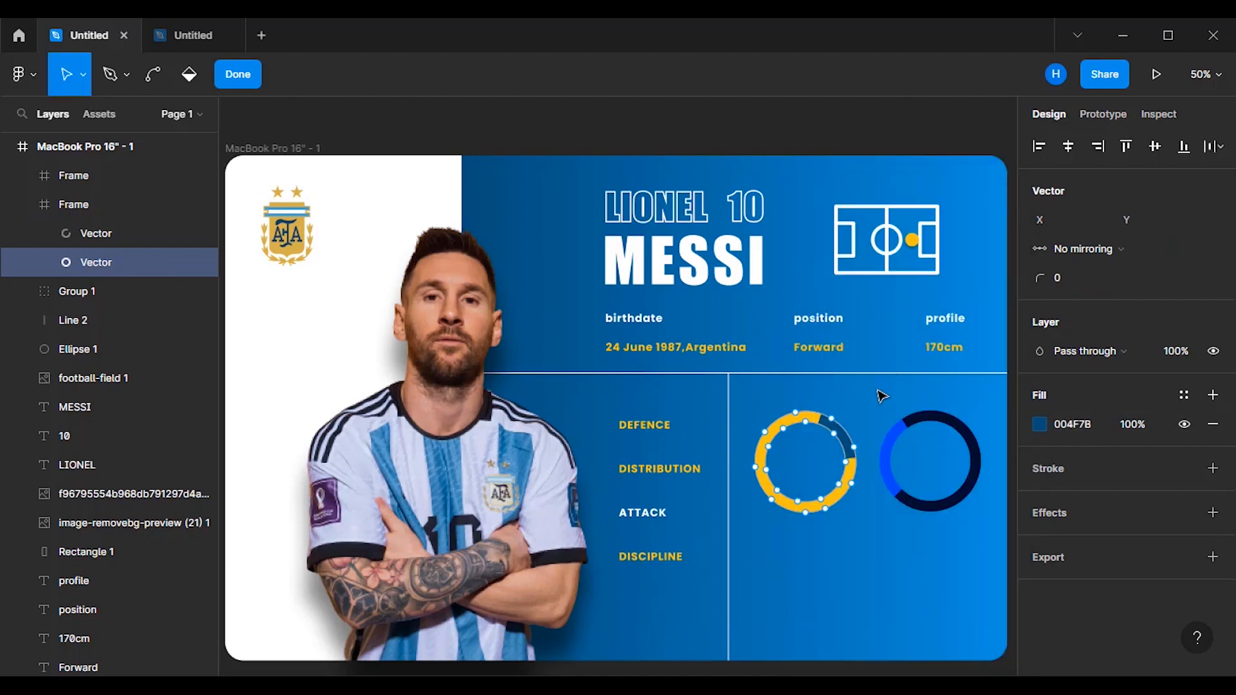
{"action": "key", "text": "Escape"}
{"action": "key", "text": "Escape"}
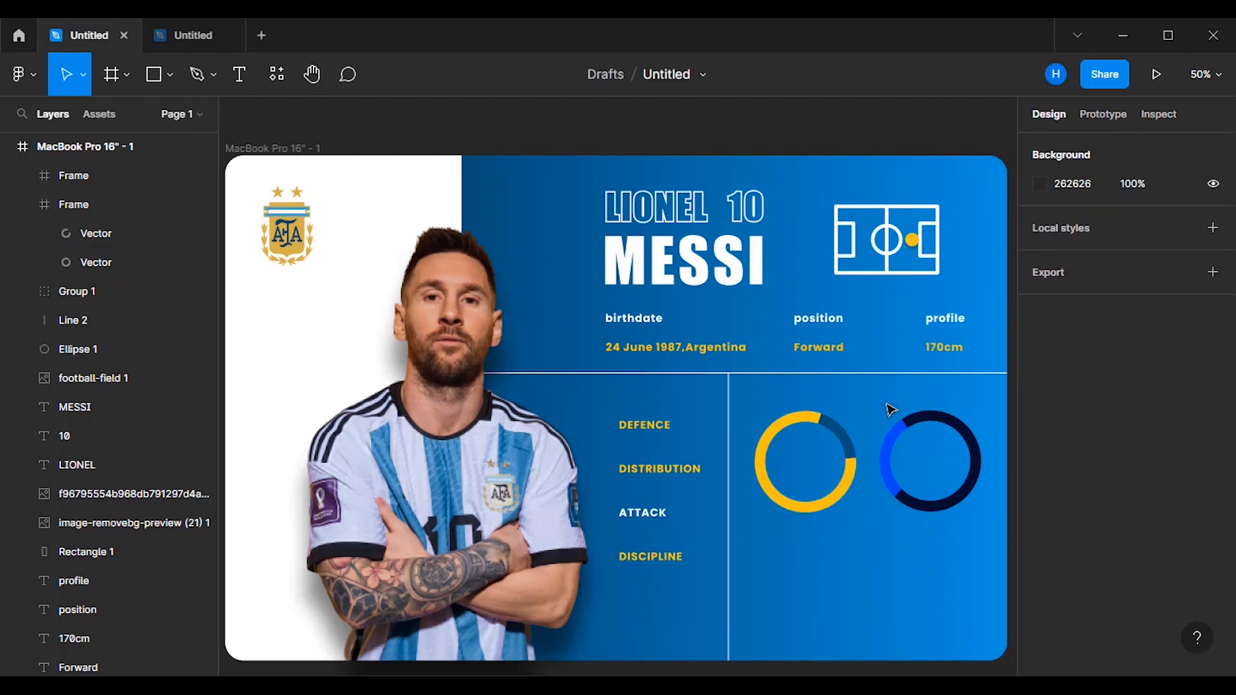
- Change the blue arc of the second ring to the yellow document color FFC010
{"action": "left_click", "coordinate": [890, 454]}
{"action": "left_click", "coordinate": [890, 455]}
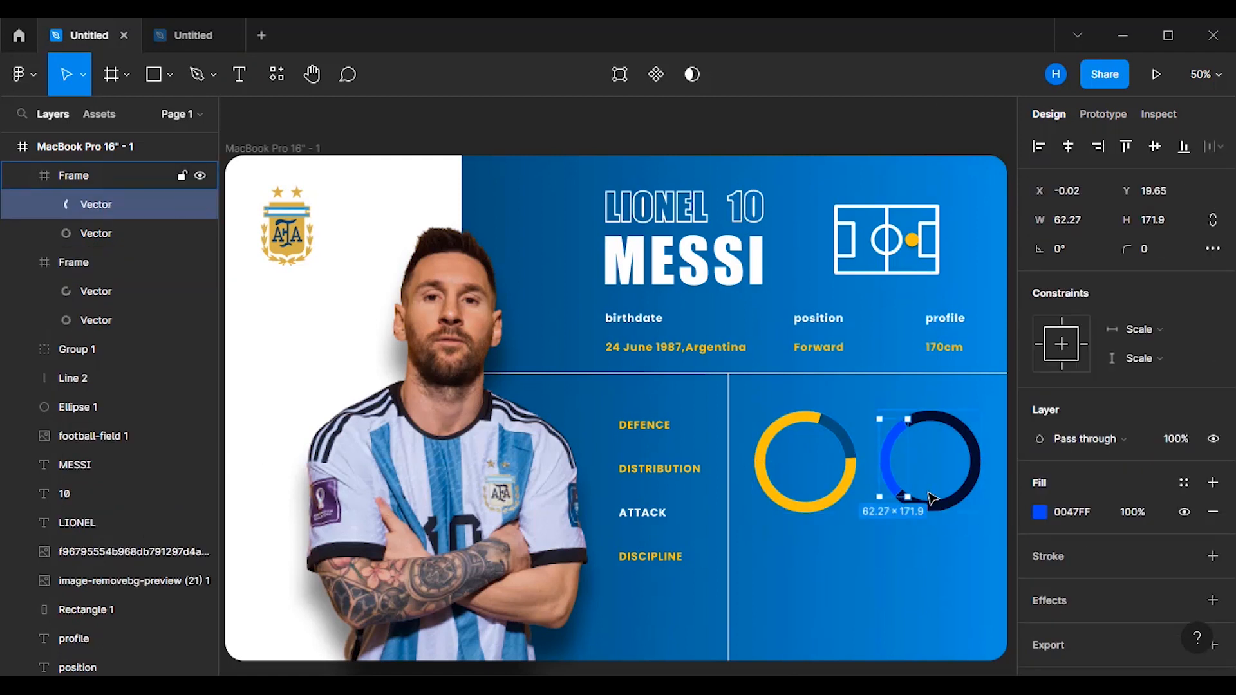
{"action": "left_click", "coordinate": [1039, 512]}
{"action": "left_click", "coordinate": [844, 589]}
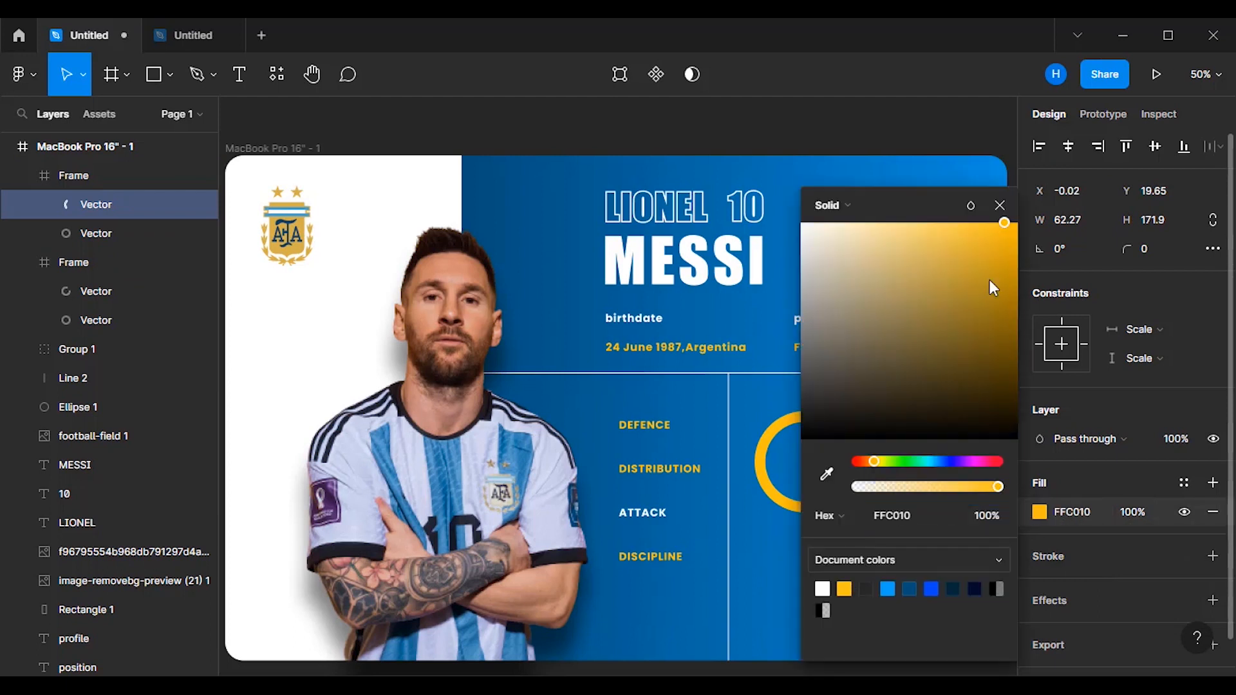
{"action": "left_click", "coordinate": [999, 205]}
- Change the dark base of the second ring to the document color 004F7B and deselect it
{"action": "double_click", "coordinate": [974, 445]}
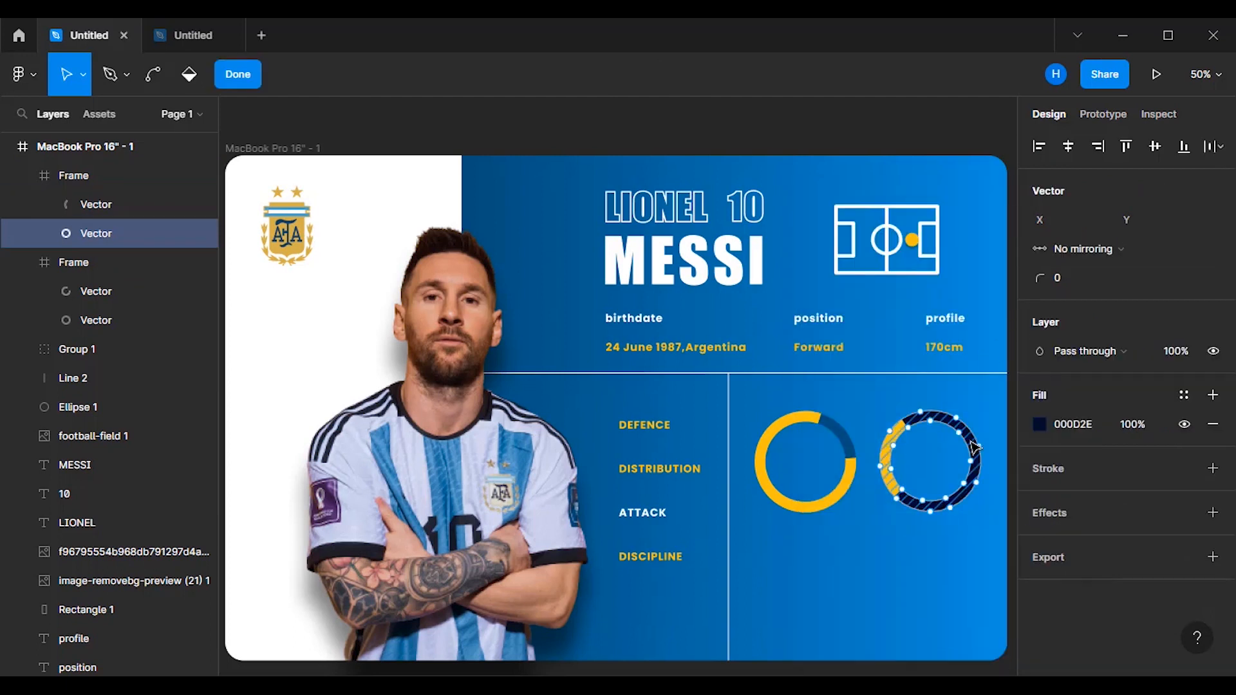
{"action": "left_click", "coordinate": [1039, 423]}
{"action": "left_click", "coordinate": [920, 509]}
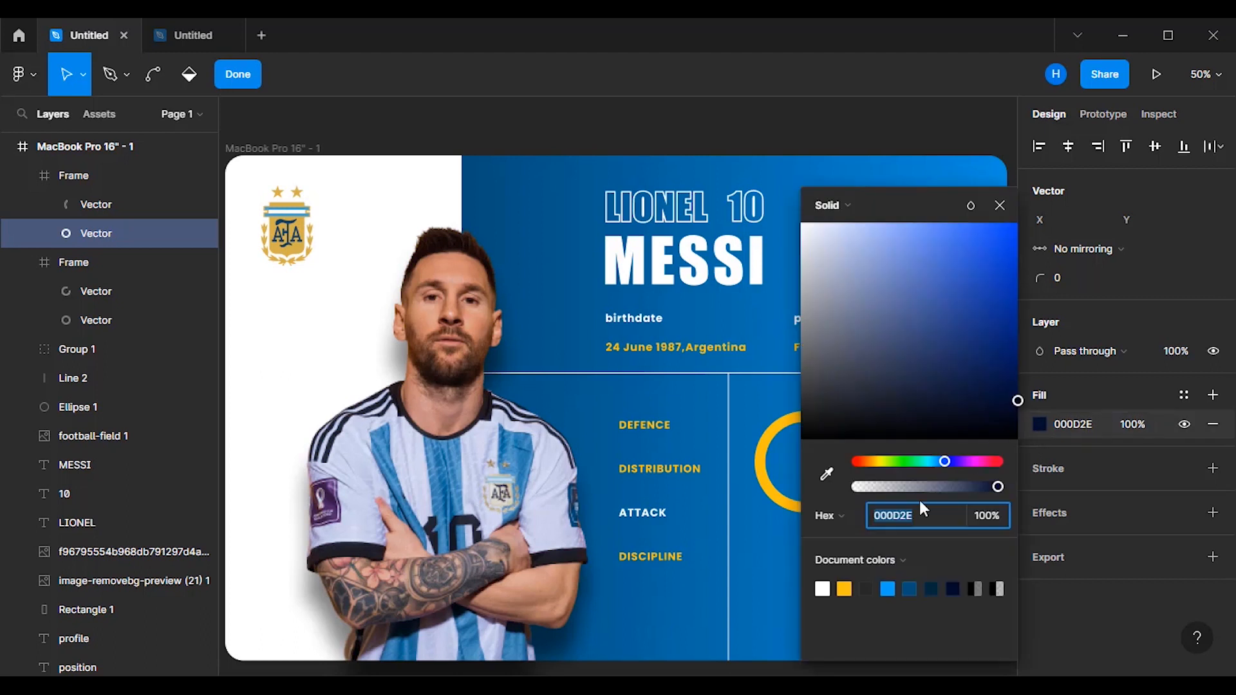
{"action": "left_click", "coordinate": [909, 588]}
{"action": "left_click", "coordinate": [1002, 206]}
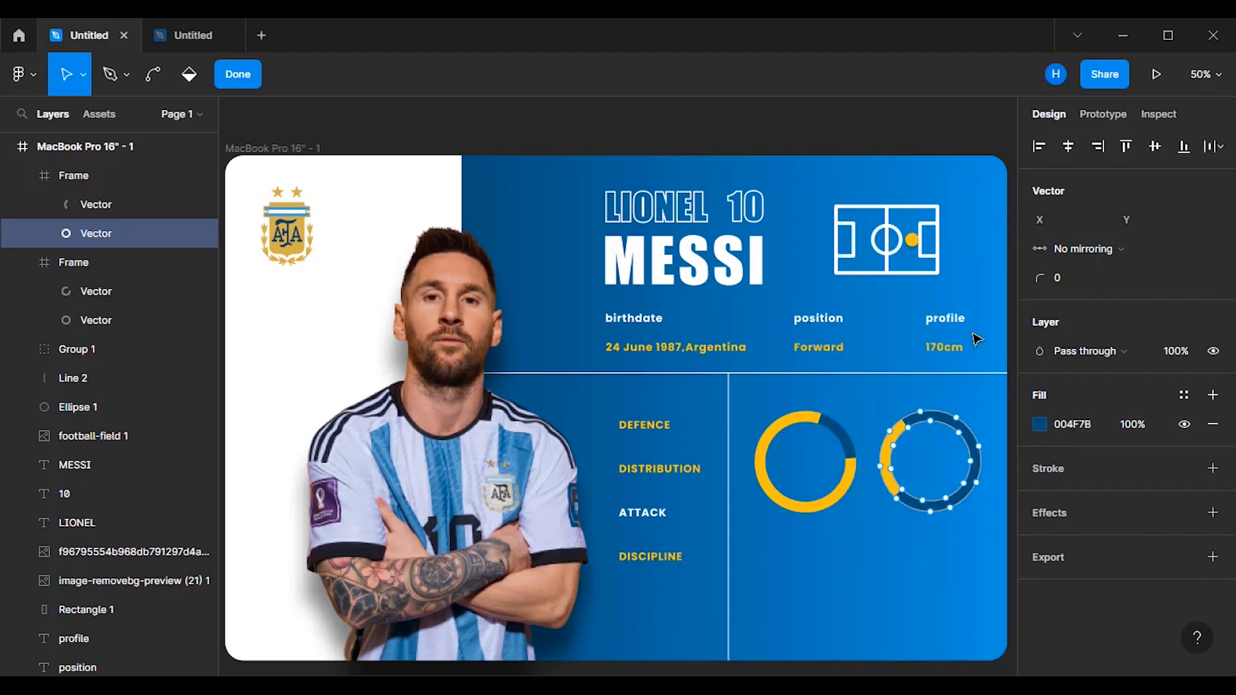
{"action": "key", "text": "Escape"}
{"action": "left_click", "coordinate": [969, 401]}
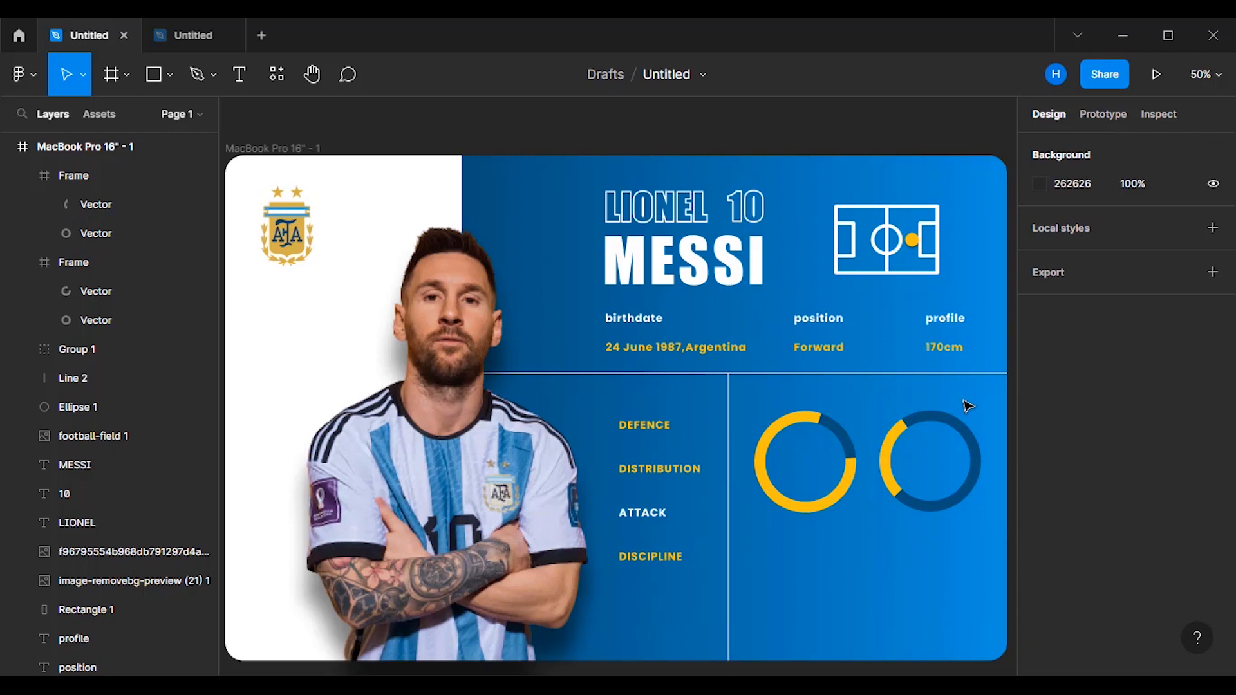
- Add the text 80.3 in the empty area below the two rings
{"action": "left_click", "coordinate": [242, 75]}
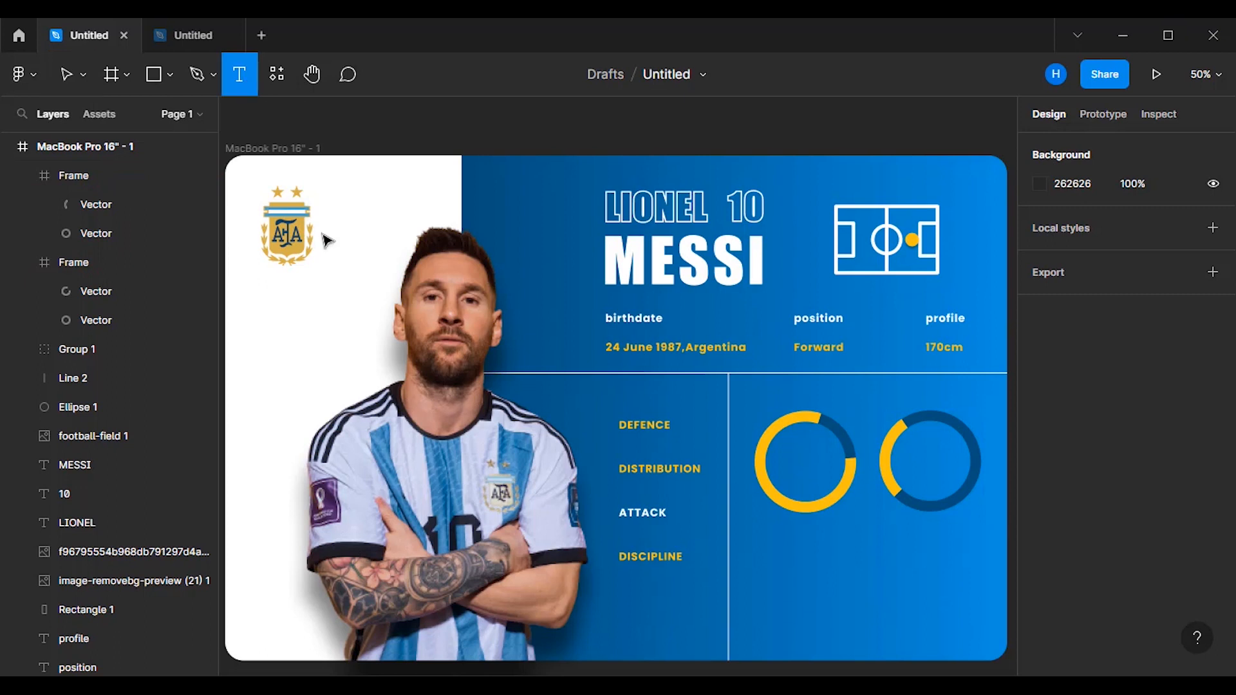
{"action": "left_click", "coordinate": [819, 579]}
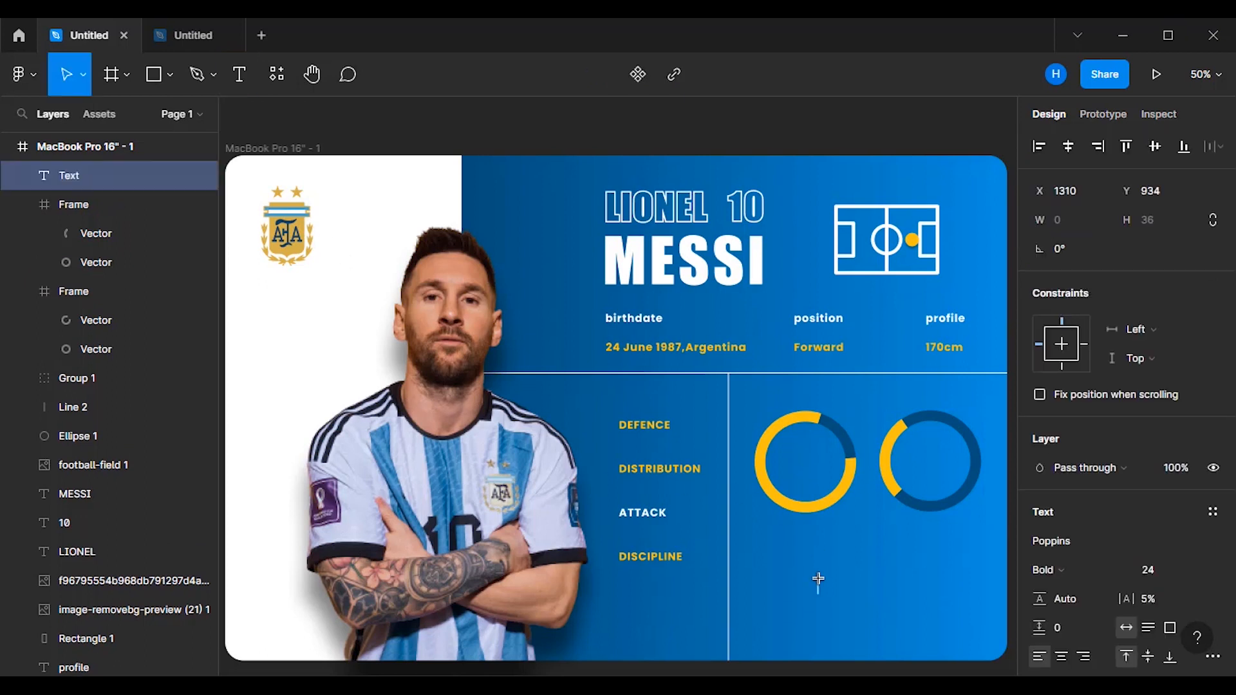
{"action": "type", "text": "80.3"}
{"action": "key", "text": "Escape"}
- Set the 80.3 text to font size 40 and place it in the center of the first ring
{"action": "left_click", "coordinate": [1200, 568]}
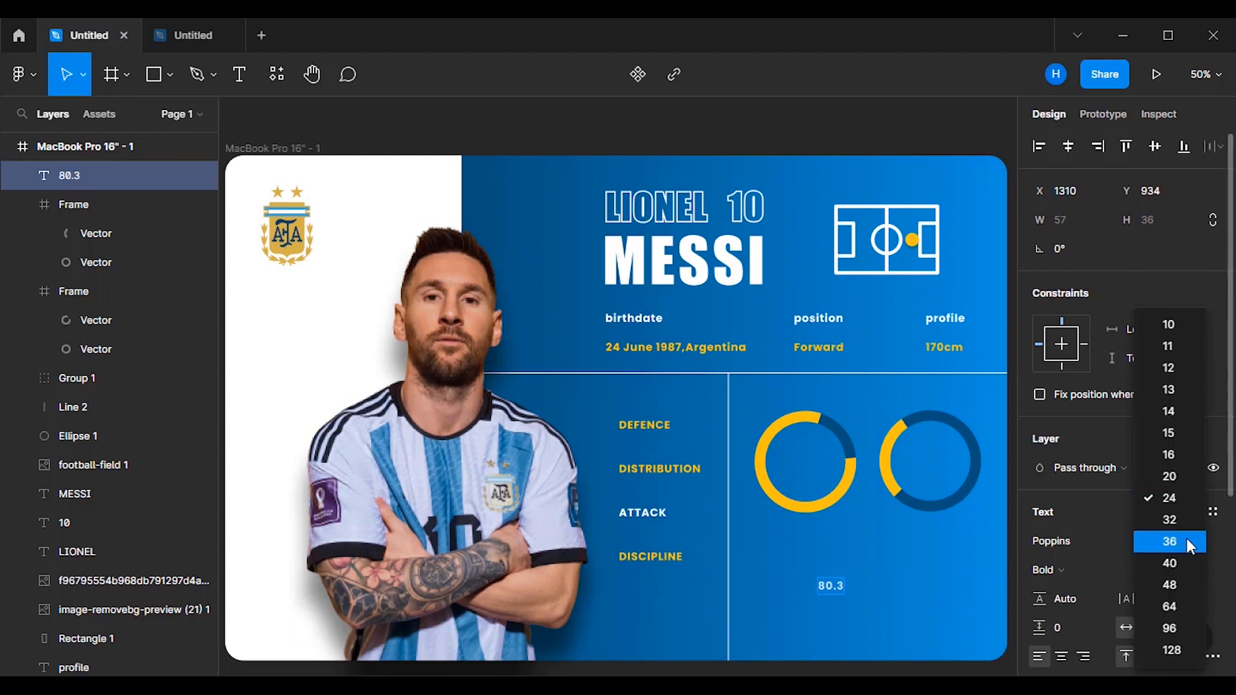
{"action": "left_click", "coordinate": [1187, 538]}
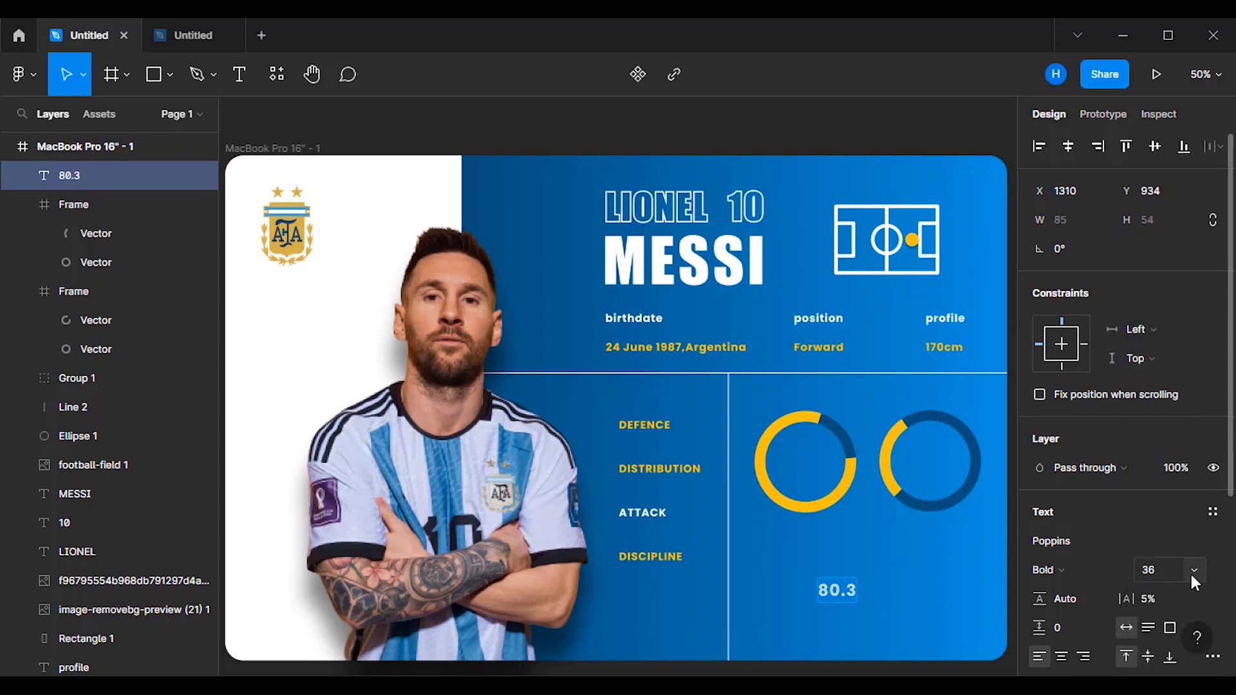
{"action": "left_click", "coordinate": [1191, 575]}
{"action": "left_click", "coordinate": [1180, 566]}
{"action": "left_click", "coordinate": [81, 76]}
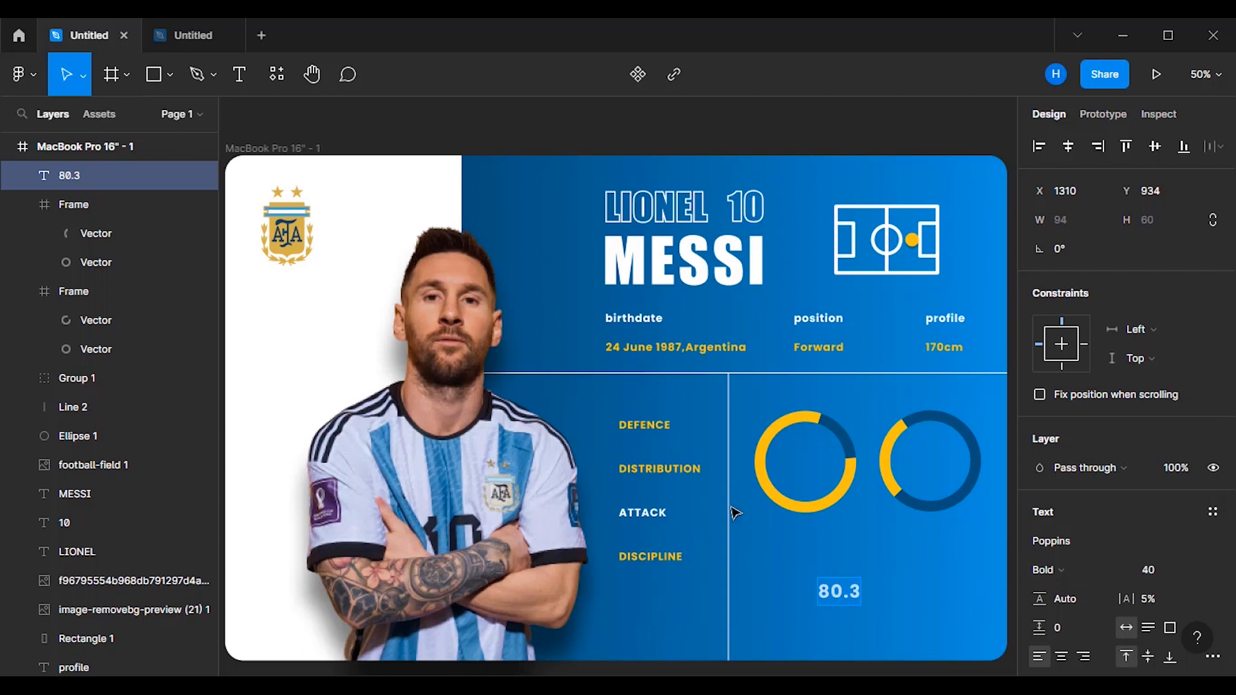
{"action": "left_click", "coordinate": [870, 564]}
{"action": "left_click_drag", "start_coordinate": [840, 589], "coordinate": [807, 443]}
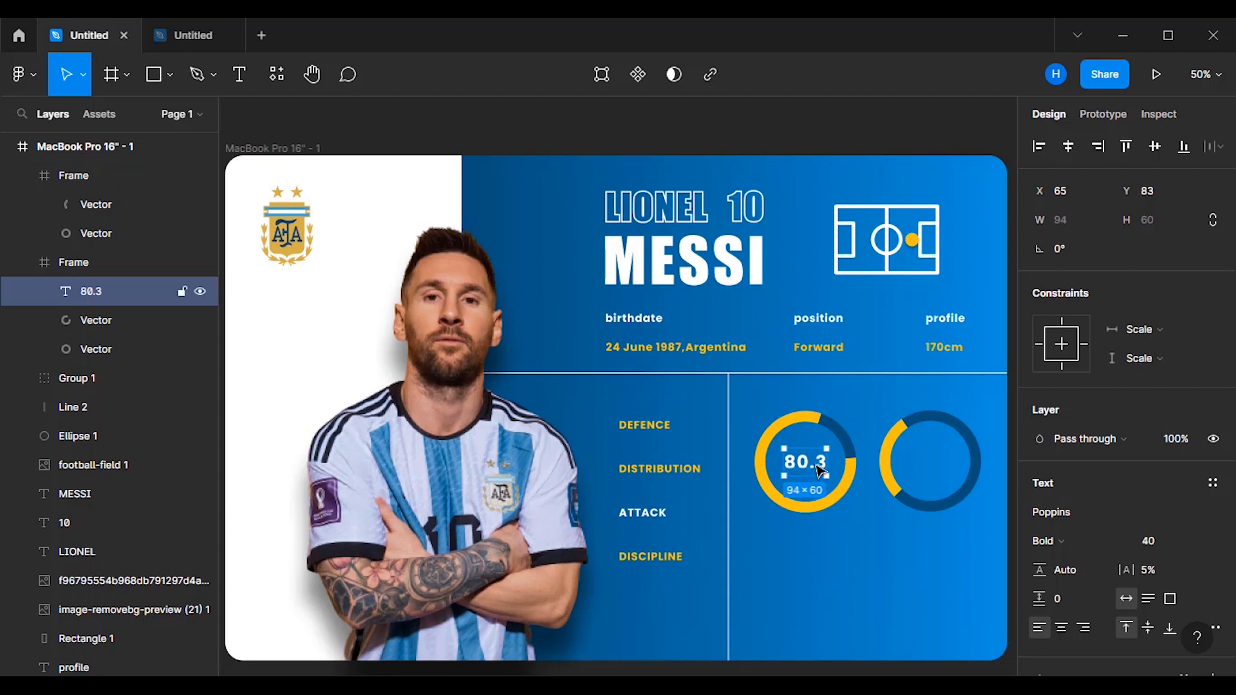
- Duplicate the 80.3 text into the second ring and change the copy to 36%
{"action": "left_click_drag", "start_coordinate": [817, 470], "coordinate": [941, 466]}
{"action": "left_click", "coordinate": [239, 76]}
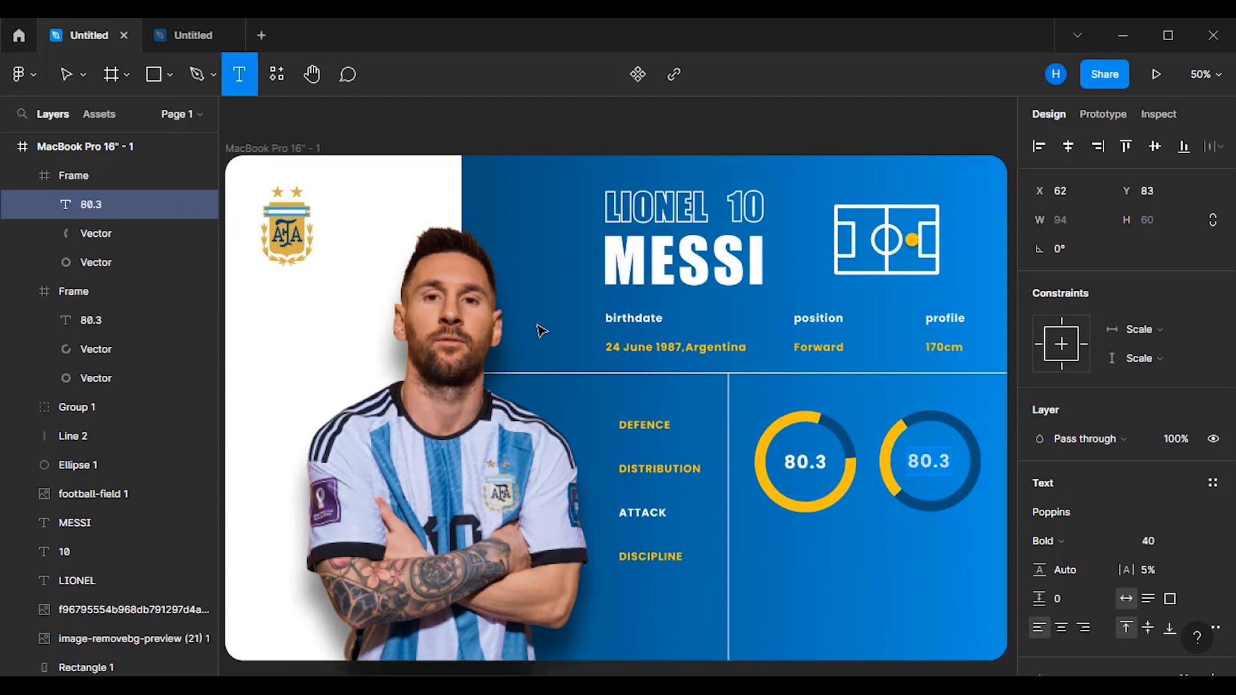
{"action": "left_click", "coordinate": [930, 470]}
{"action": "key", "text": "ctrl+a"}
{"action": "type", "text": "30.6"}
{"action": "key", "text": "BackSpace"}
{"action": "key", "text": "BackSpace"}
{"action": "type", "text": "6%"}
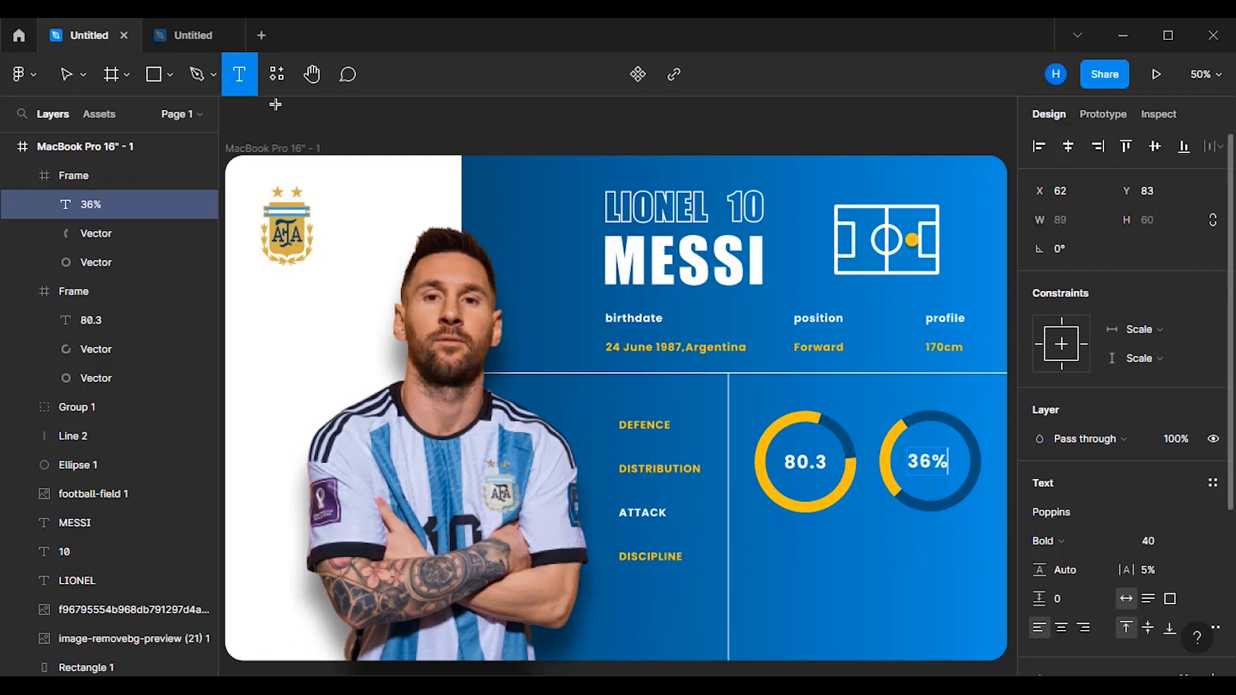
- Center the 36% text inside the second ring and deselect it
{"action": "left_click", "coordinate": [67, 74]}
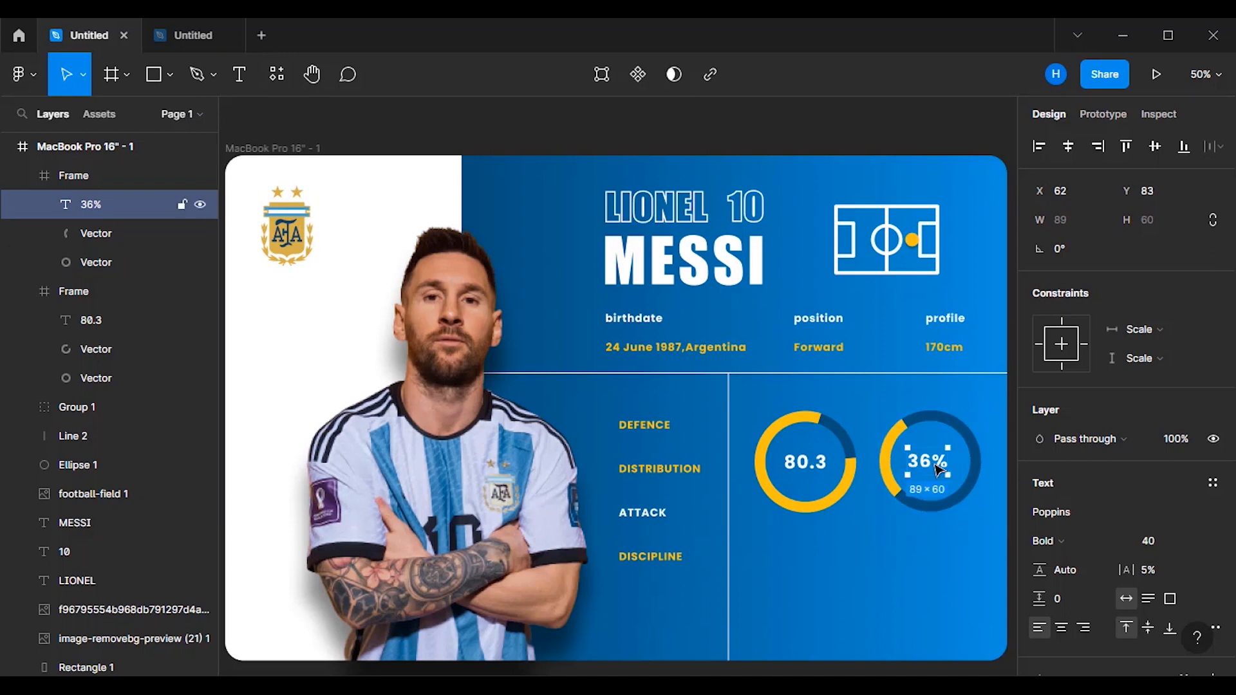
{"action": "left_click_drag", "start_coordinate": [935, 465], "coordinate": [932, 464]}
{"action": "key", "text": "Escape"}
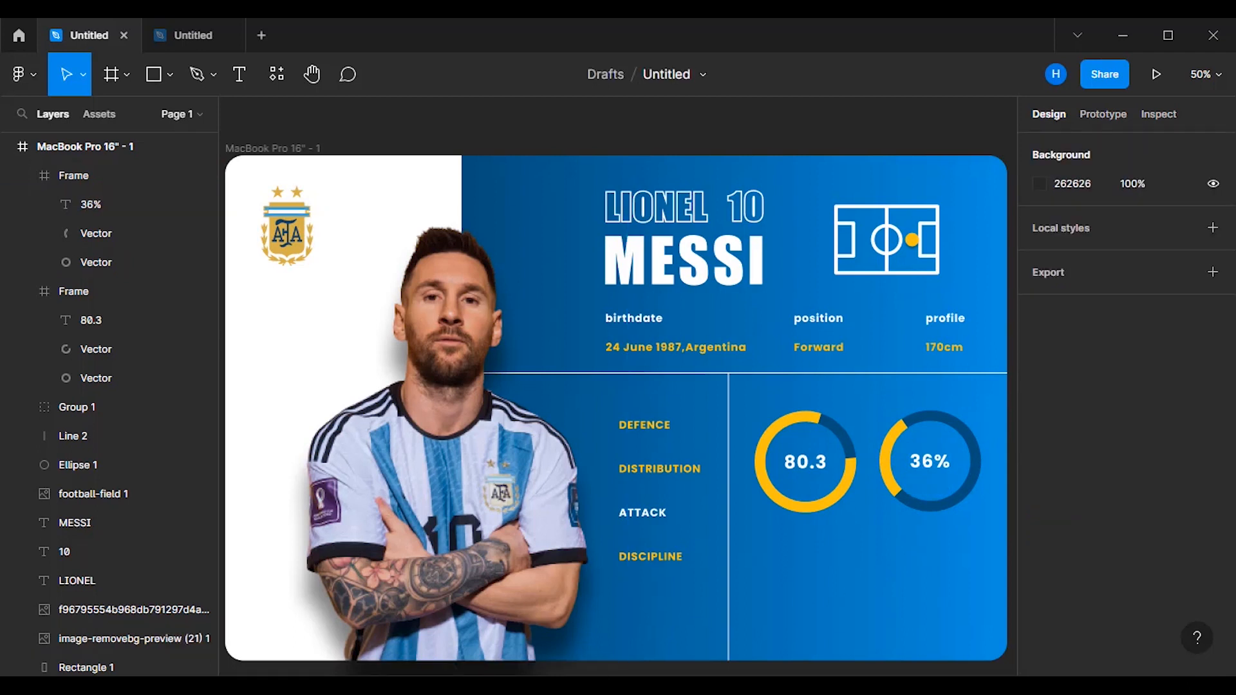
- Copy "mins per goal" from the Notepad document and paste it as a new text below the rings in the design
{"action": "key", "text": "alt+Tab"}
{"action": "left_click", "coordinate": [207, 461]}
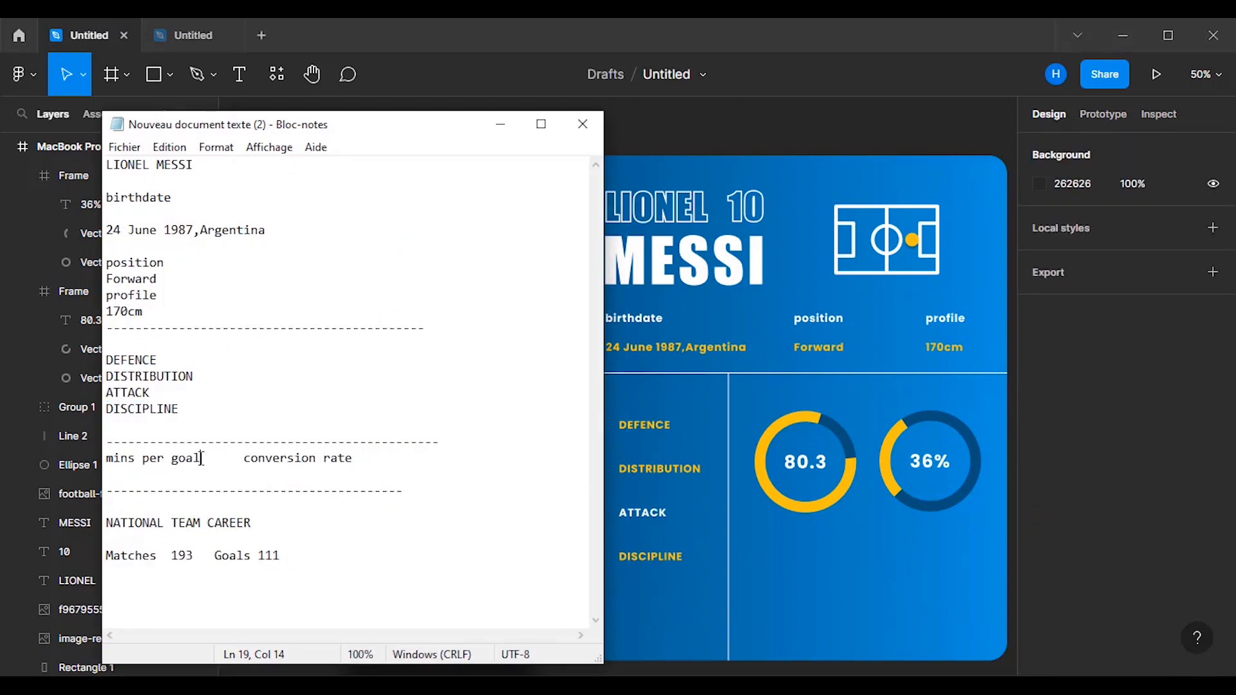
{"action": "left_click_drag", "start_coordinate": [201, 457], "coordinate": [107, 458]}
{"action": "right_click", "coordinate": [155, 458]}
{"action": "left_click", "coordinate": [220, 246]}
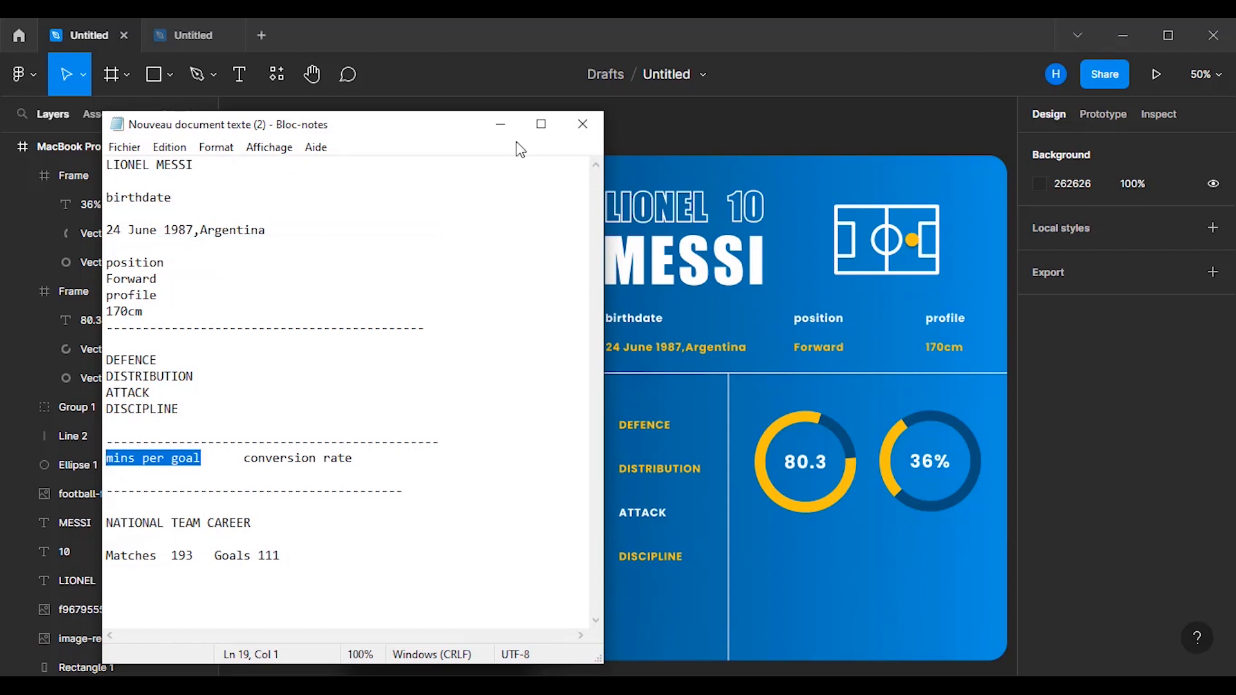
{"action": "key", "text": "alt+Tab"}
{"action": "left_click", "coordinate": [239, 75]}
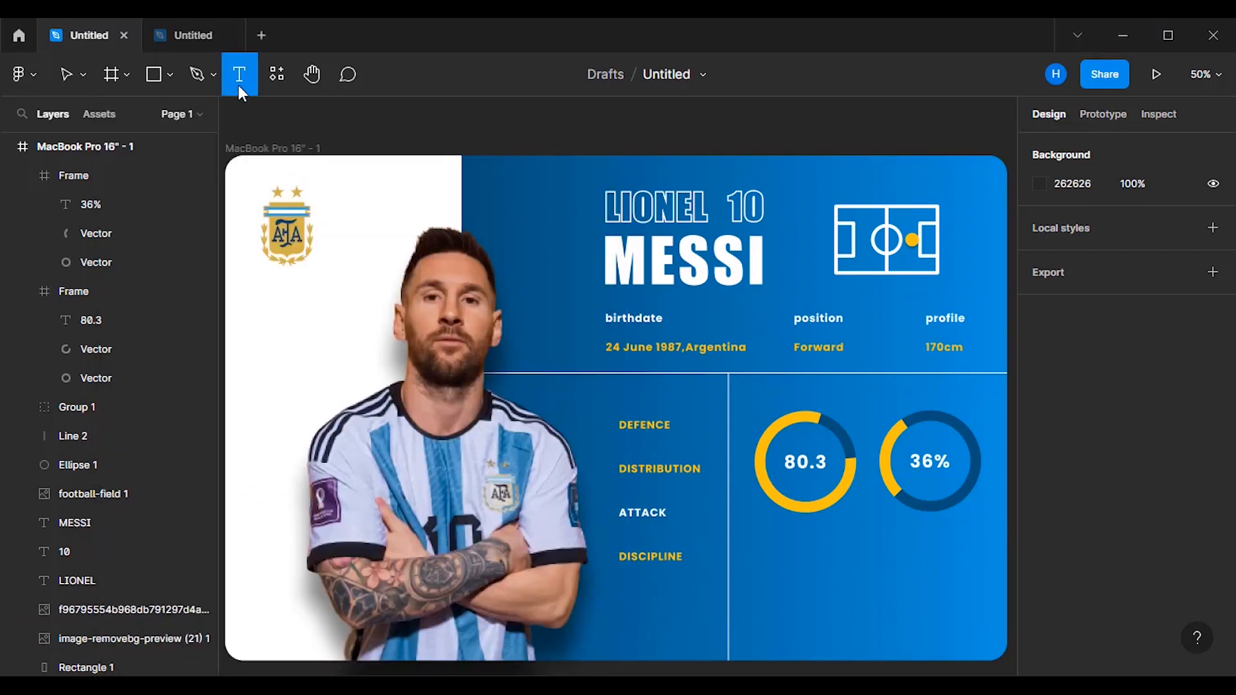
{"action": "left_click", "coordinate": [827, 577]}
{"action": "key", "text": "ctrl+v"}
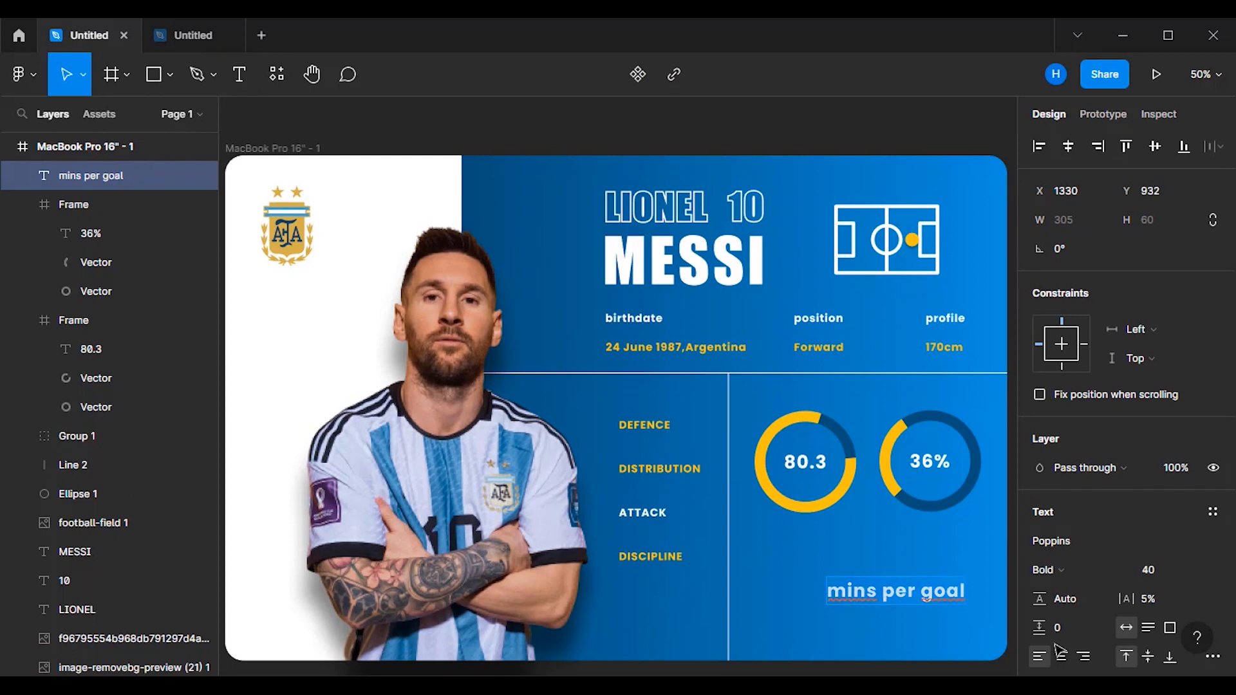
- Set the "mins per goal" text to font size 24 and center it under the first ring at X 1193, Y 818
{"action": "left_click", "coordinate": [1189, 570]}
{"action": "left_click", "coordinate": [1176, 519]}
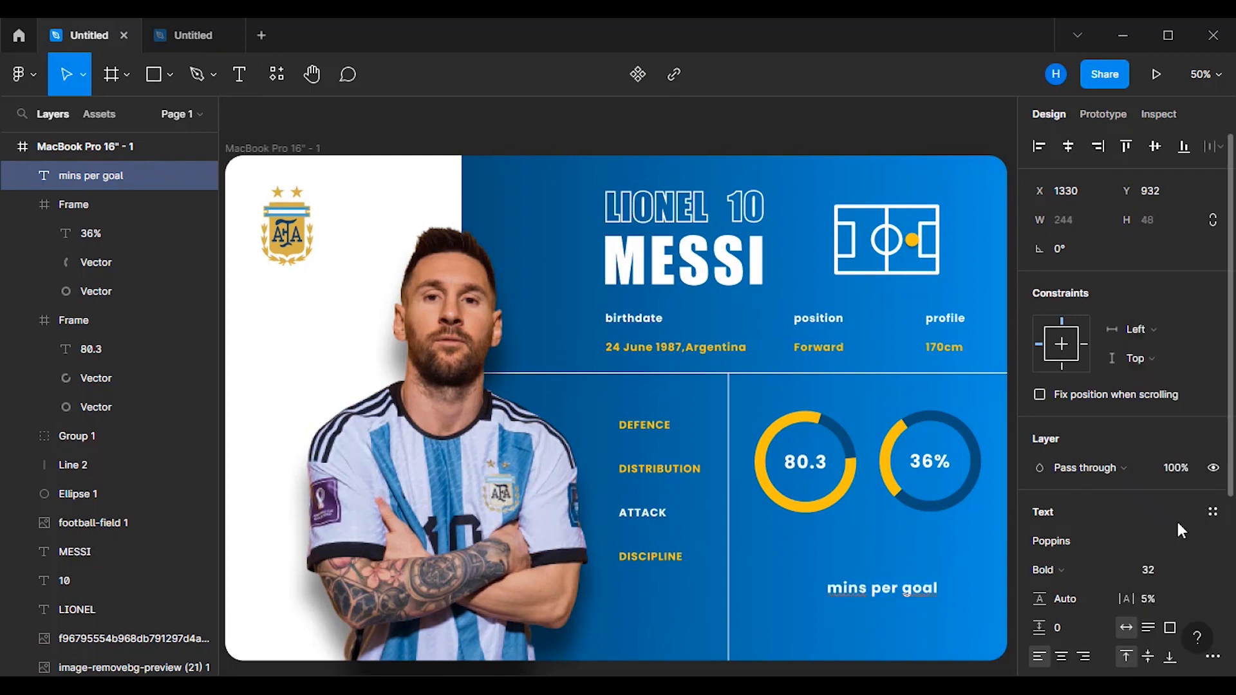
{"action": "left_click", "coordinate": [1170, 499]}
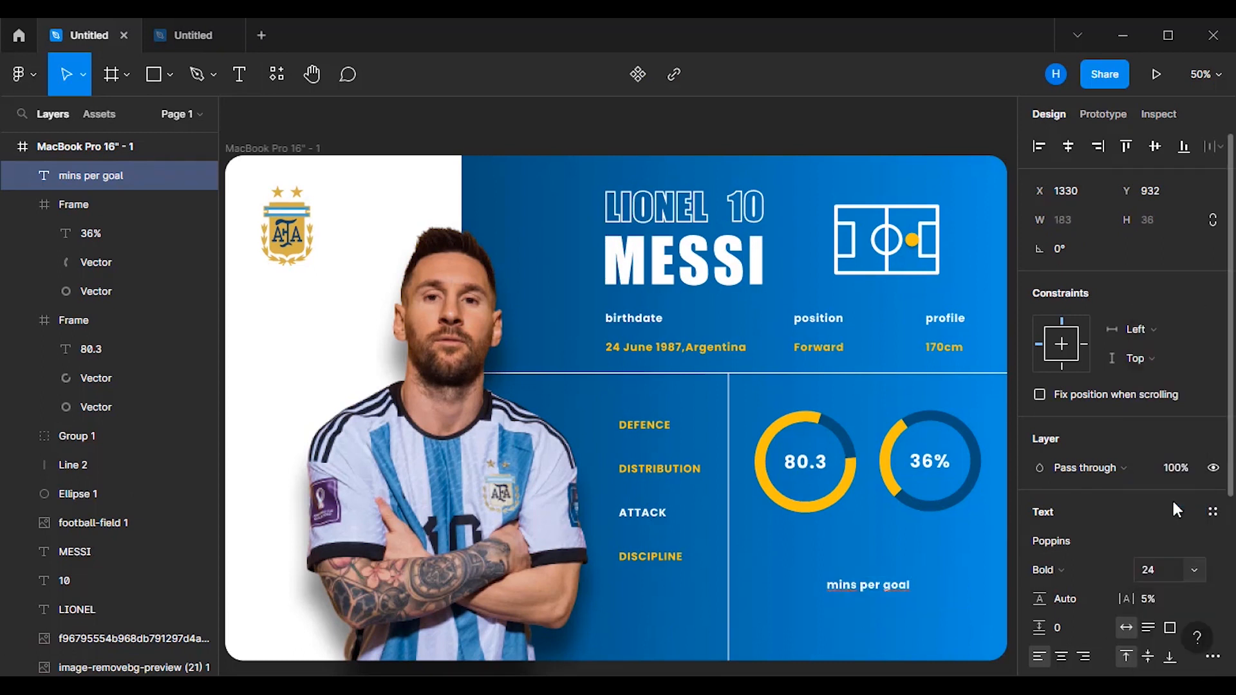
{"action": "key", "text": "Escape"}
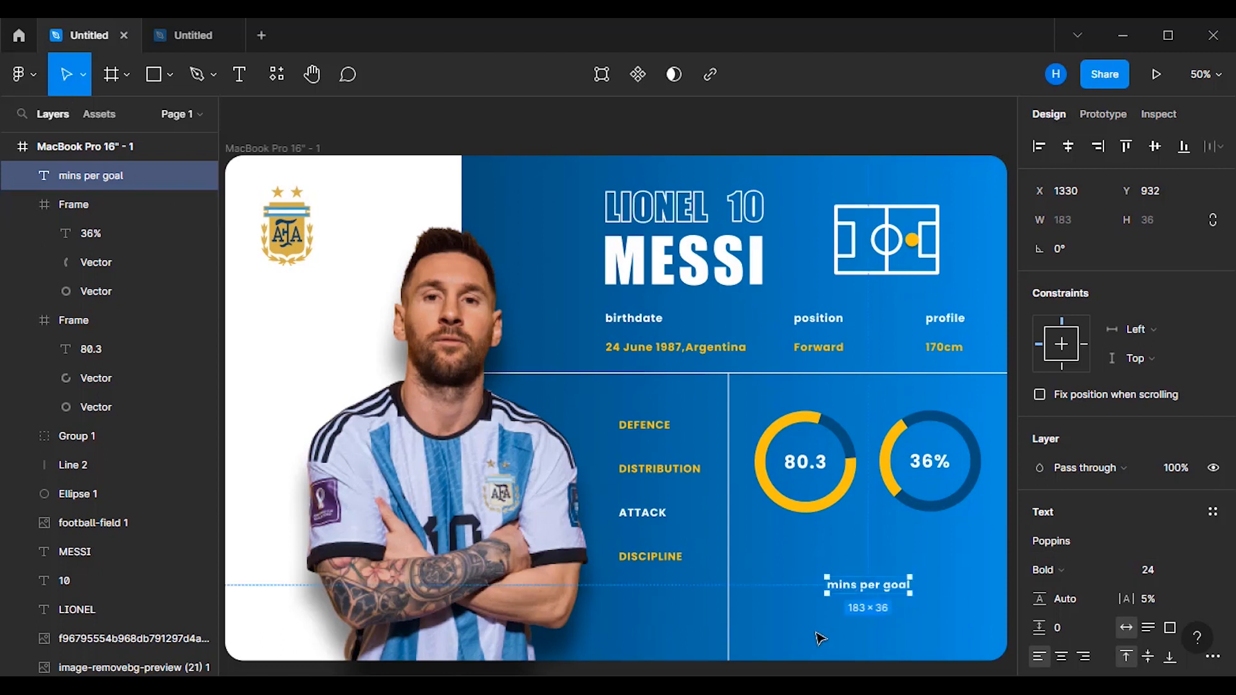
{"action": "left_click_drag", "start_coordinate": [893, 590], "coordinate": [830, 539]}
{"action": "left_click", "coordinate": [886, 619]}
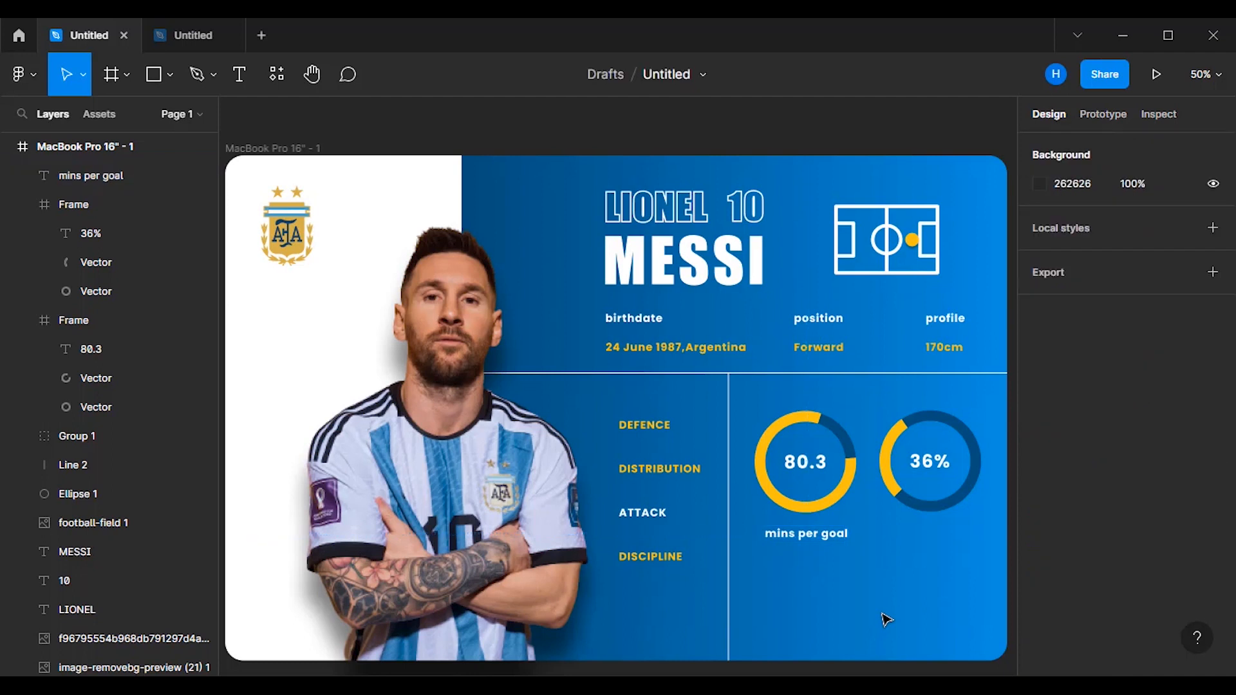
- Duplicate the "mins per goal" label under the second ring at X 1486, Y 818 and select all of the copy's text
{"action": "left_click", "coordinate": [829, 541]}
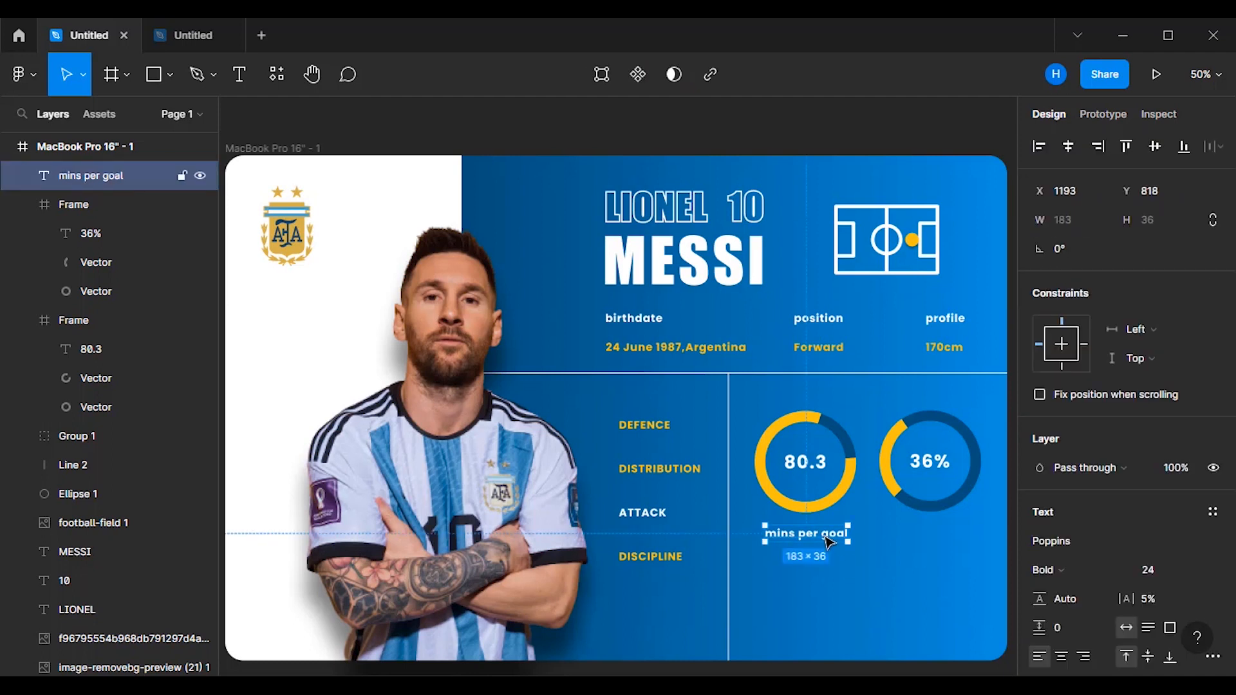
{"action": "left_click_drag", "start_coordinate": [829, 540], "coordinate": [962, 541]}
{"action": "left_click", "coordinate": [239, 74]}
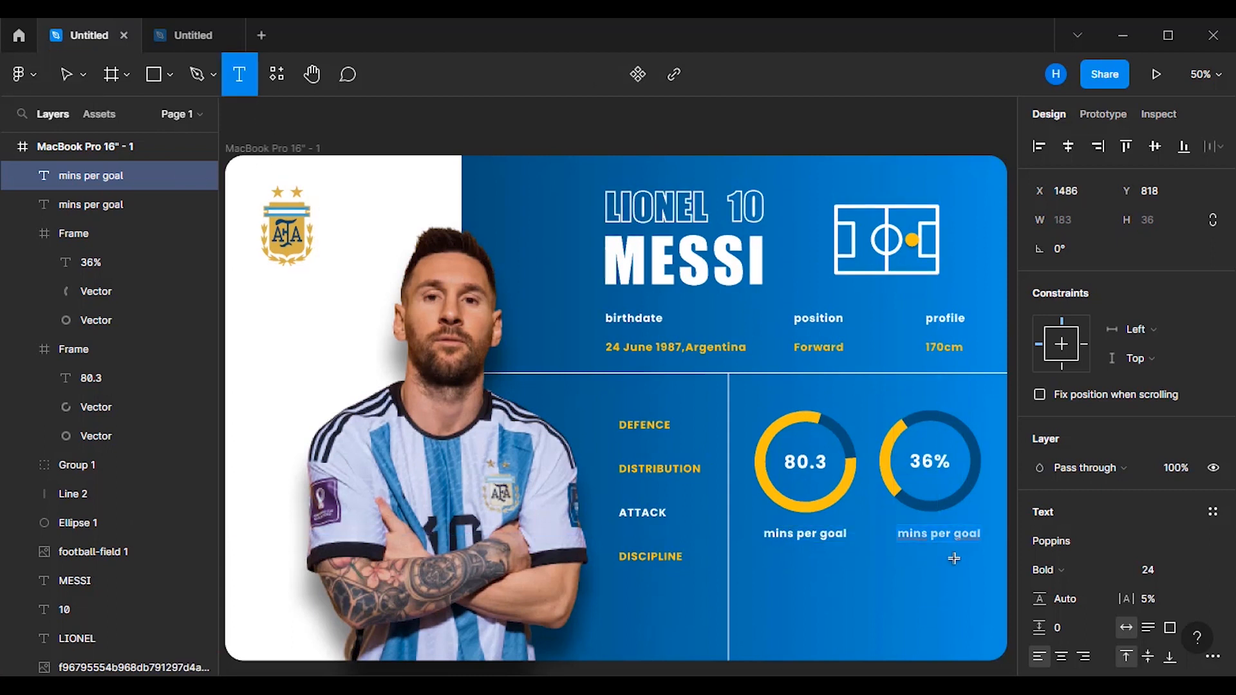
{"action": "key", "text": "ctrl+a"}
- Copy "conversion rate" from the Notepad document and paste it over the selected label text under the second ring
{"action": "left_click", "coordinate": [670, 686]}
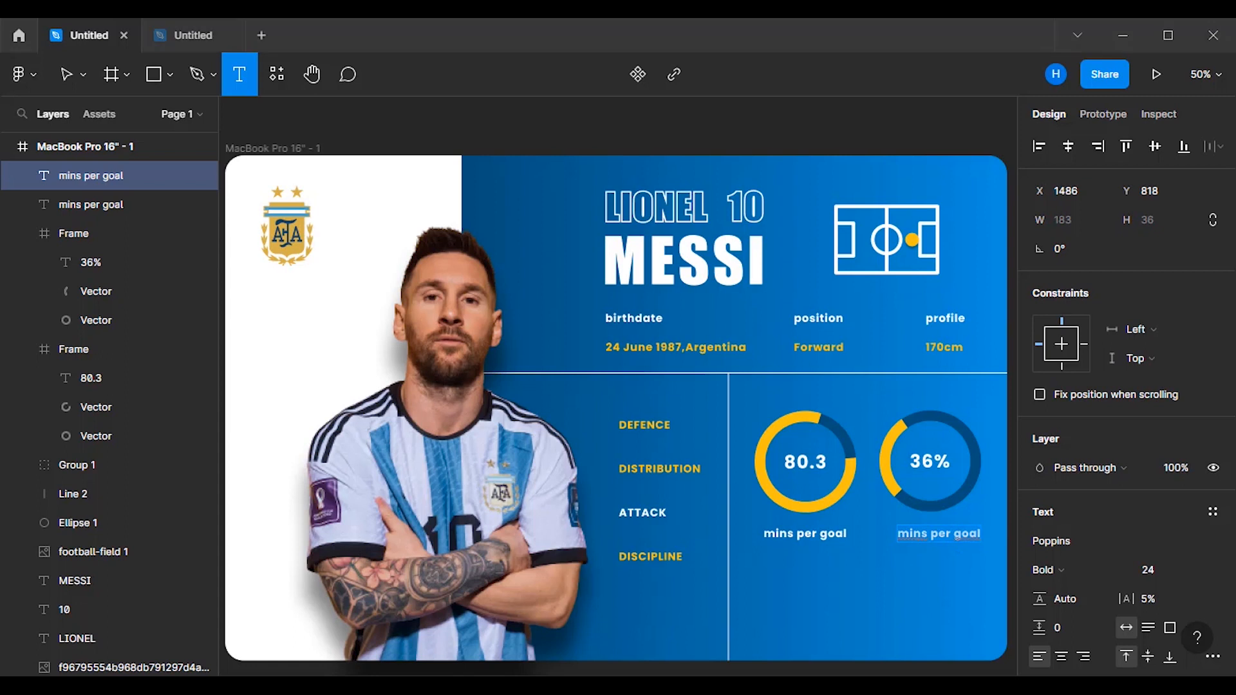
{"action": "left_click_drag", "start_coordinate": [248, 463], "coordinate": [355, 457]}
{"action": "key", "text": "ctrl+c"}
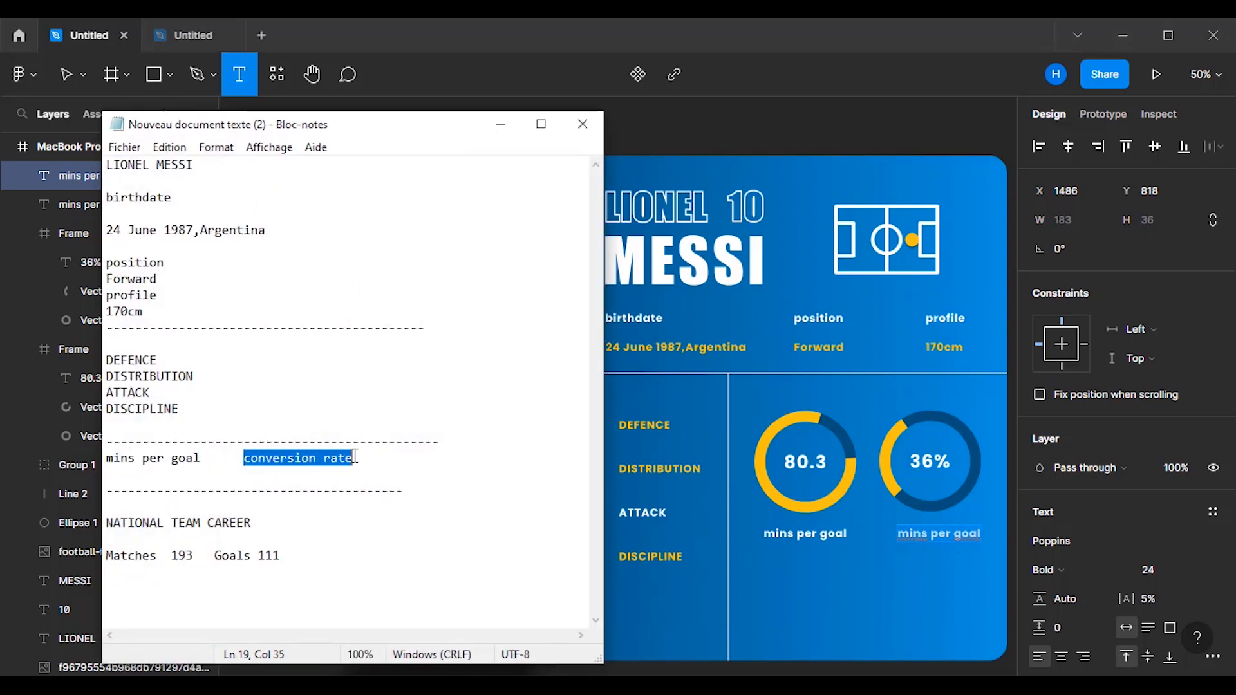
{"action": "left_click", "coordinate": [500, 124]}
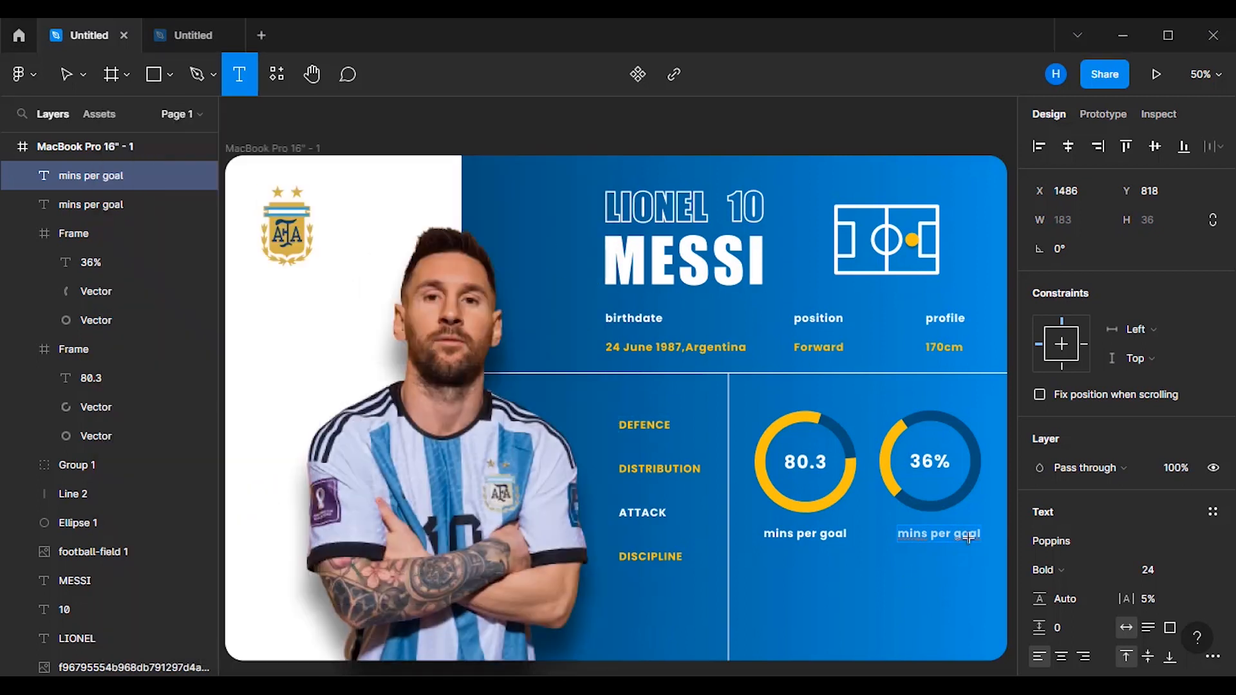
{"action": "key", "text": "ctrl+v"}
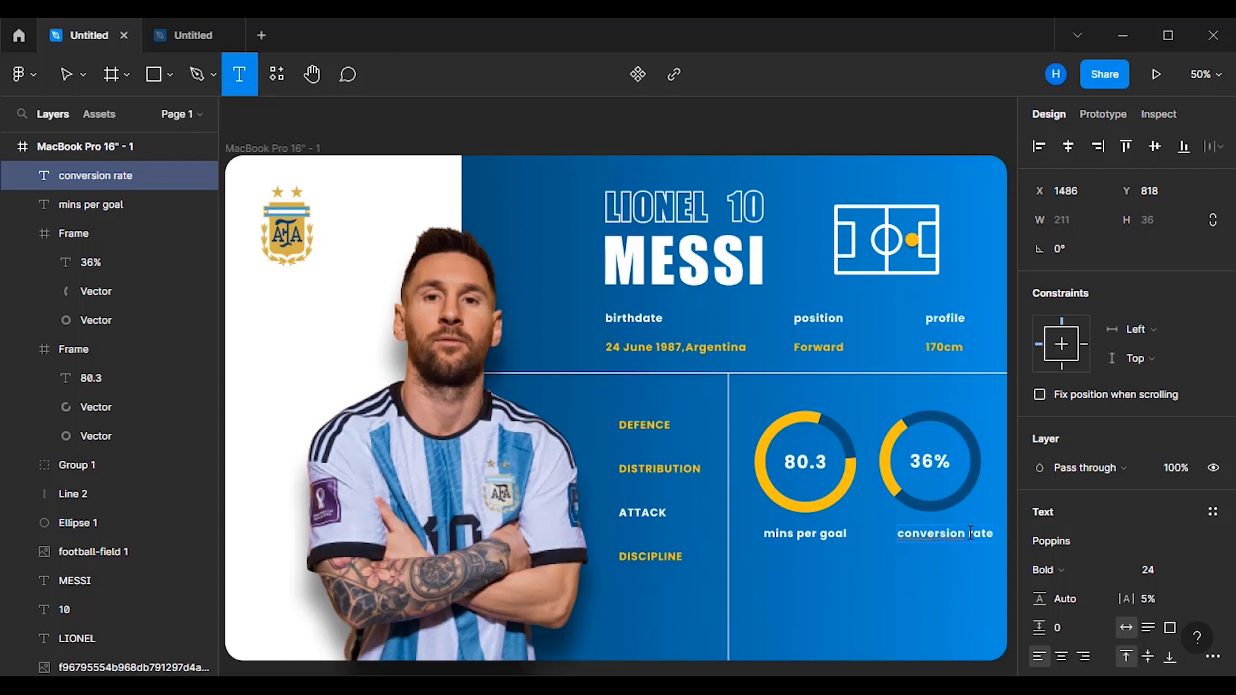
- Center the "conversion rate" label under the second ring at X 1457, Y 818 and deselect it
{"action": "left_click", "coordinate": [66, 75]}
{"action": "key", "text": "Left"}
{"action": "key", "text": "Left"}
{"action": "key", "text": "Left"}
{"action": "key", "text": "Left"}
{"action": "key", "text": "Left"}
{"action": "key", "text": "Left"}
{"action": "key", "text": "Left"}
{"action": "key", "text": "Left"}
{"action": "key", "text": "Left"}
{"action": "key", "text": "Left"}
{"action": "key", "text": "Left"}
{"action": "key", "text": "Left"}
{"action": "key", "text": "Left"}
{"action": "key", "text": "Left"}
{"action": "key", "text": "Left"}
{"action": "key", "text": "Left"}
{"action": "key", "text": "Left"}
{"action": "key", "text": "Left"}
{"action": "key", "text": "Left"}
{"action": "key", "text": "Left"}
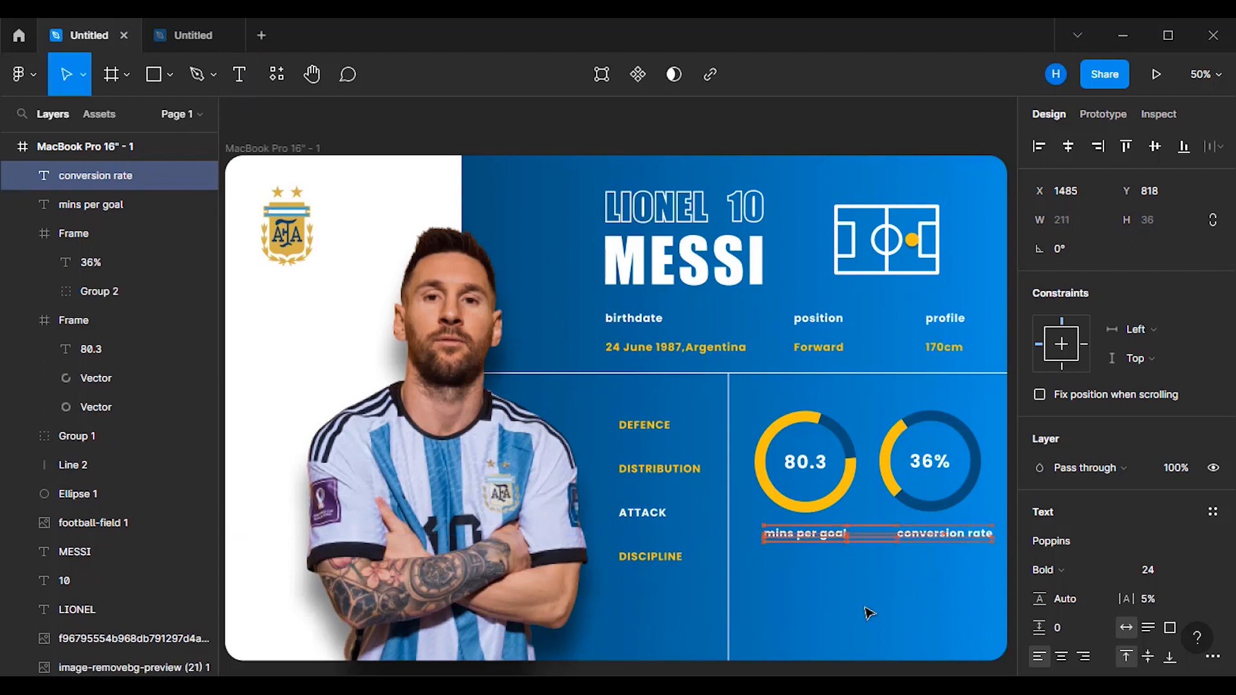
{"action": "key", "text": "Right"}
{"action": "key", "text": "Right"}
{"action": "key", "text": "Right"}
{"action": "key", "text": "Right"}
{"action": "key", "text": "Right"}
{"action": "key", "text": "Right"}
{"action": "key", "text": "Right"}
{"action": "key", "text": "Right"}
{"action": "key", "text": "Right"}
{"action": "key", "text": "Right"}
{"action": "key", "text": "Right"}
{"action": "key", "text": "Right"}
{"action": "key", "text": "Right"}
{"action": "key", "text": "Right"}
{"action": "key", "text": "Right"}
{"action": "key", "text": "Right"}
{"action": "key", "text": "Right"}
{"action": "key", "text": "Right"}
{"action": "key", "text": "Right"}
{"action": "key", "text": "Right"}
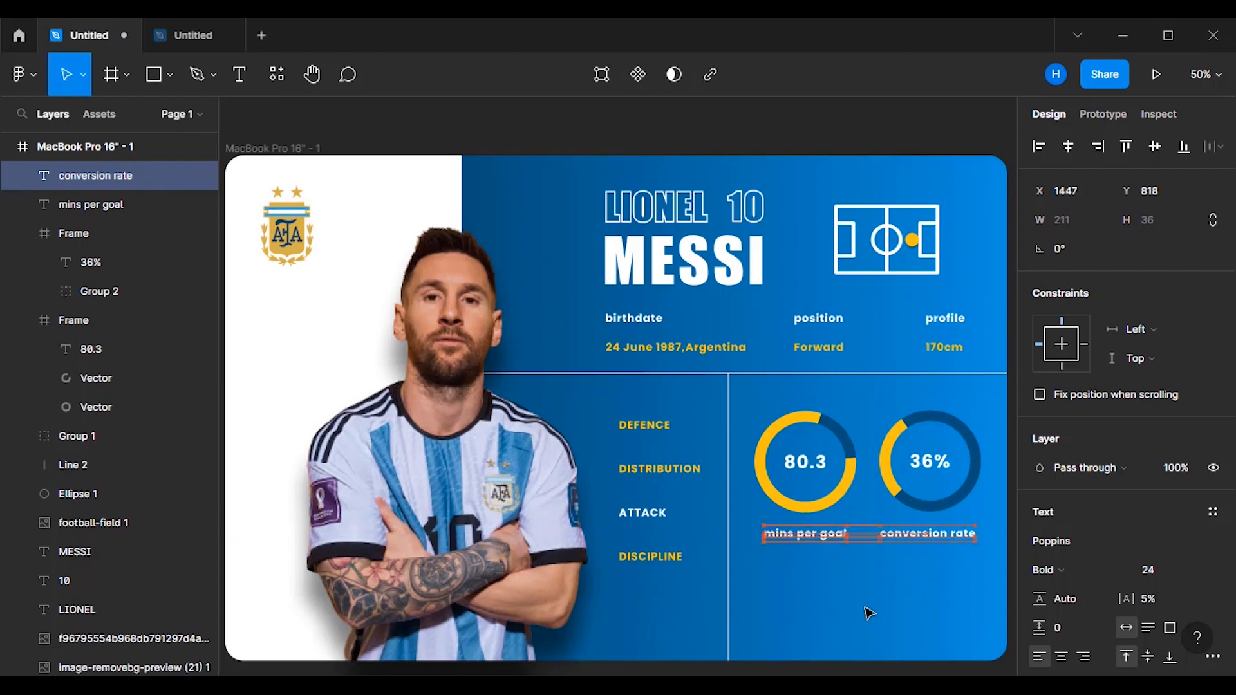
{"action": "key", "text": "Left"}
{"action": "key", "text": "Left"}
{"action": "key", "text": "Left"}
{"action": "key", "text": "Left"}
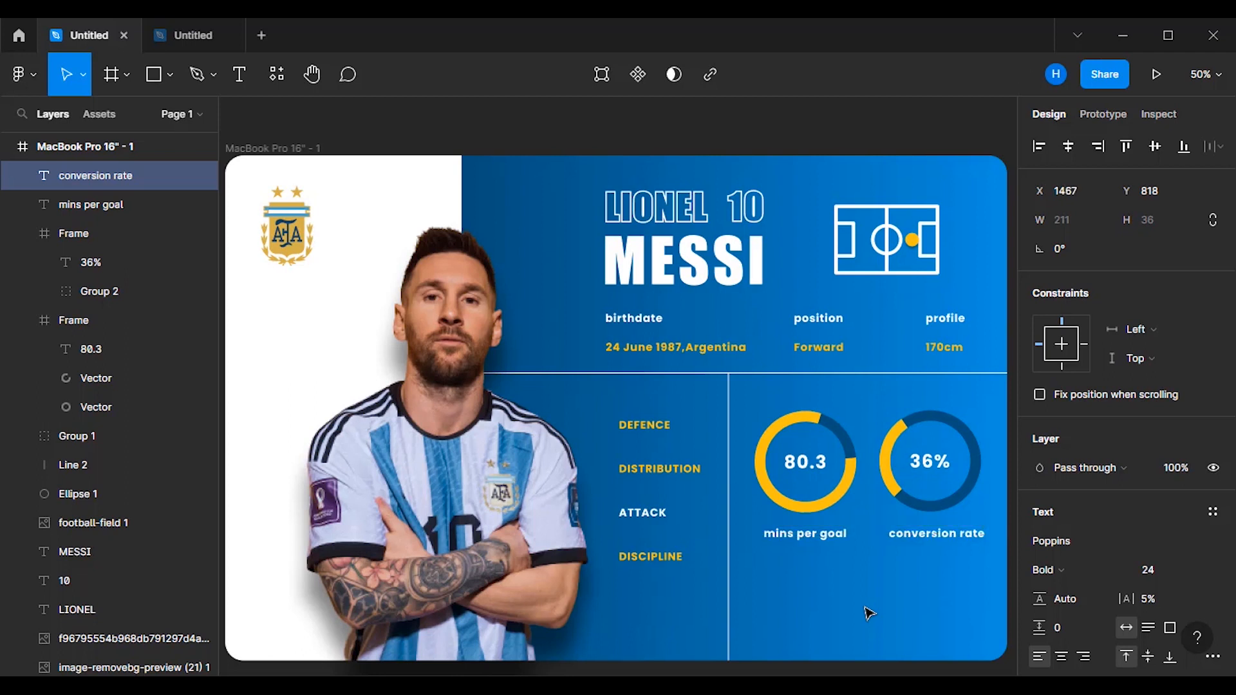
{"action": "key", "text": "Left"}
{"action": "key", "text": "Left"}
{"action": "key", "text": "Left"}
{"action": "key", "text": "Left"}
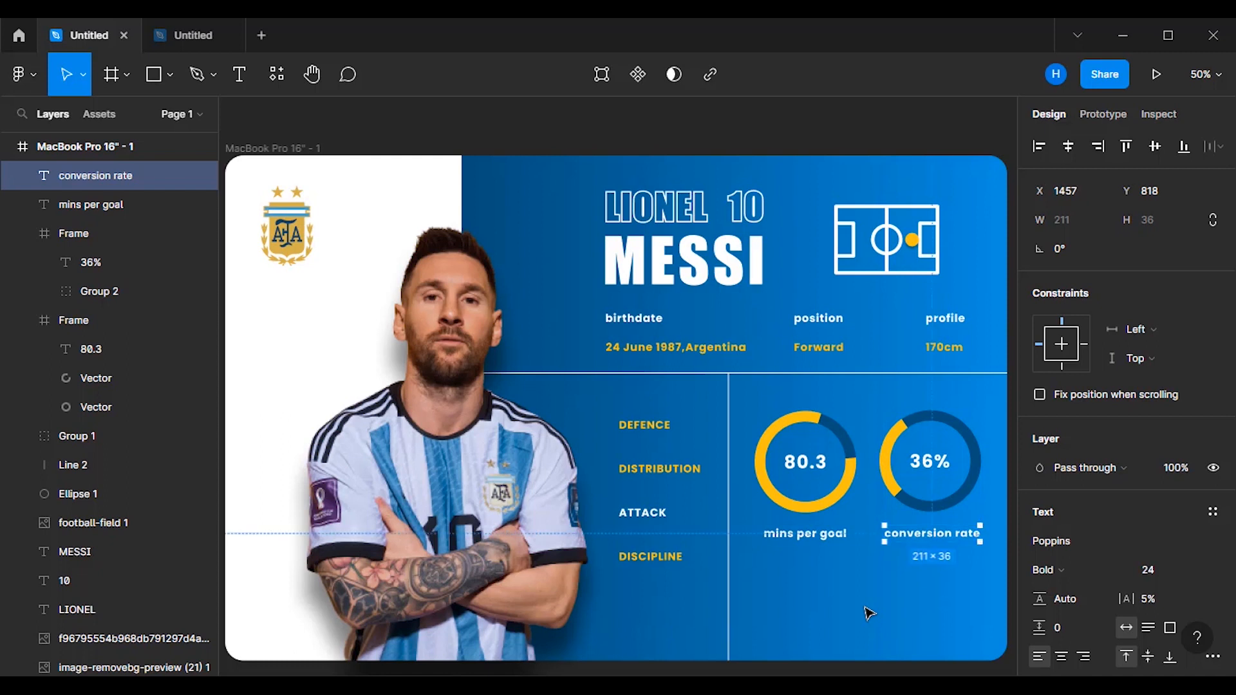
{"action": "key", "text": "Escape"}
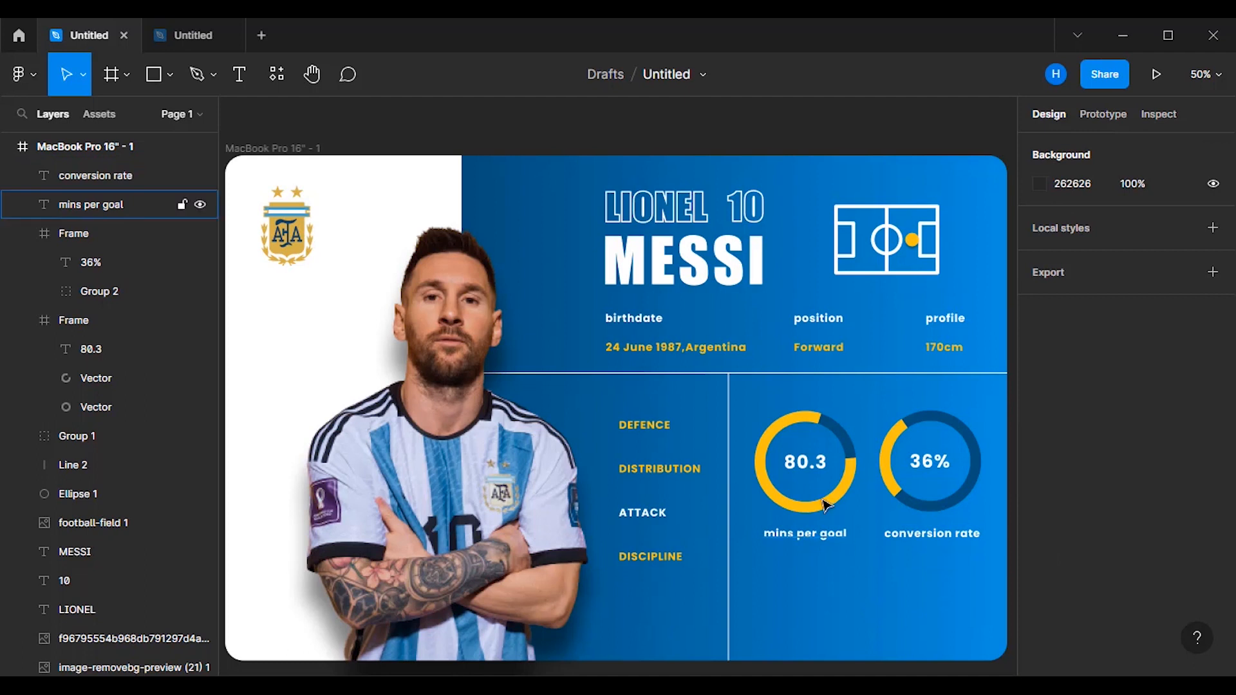
- Duplicate the horizontal divider below the ring labels, shorten it to about 630 wide from the vertical divider, and set its rotation to 180°
{"action": "left_click", "coordinate": [814, 374]}
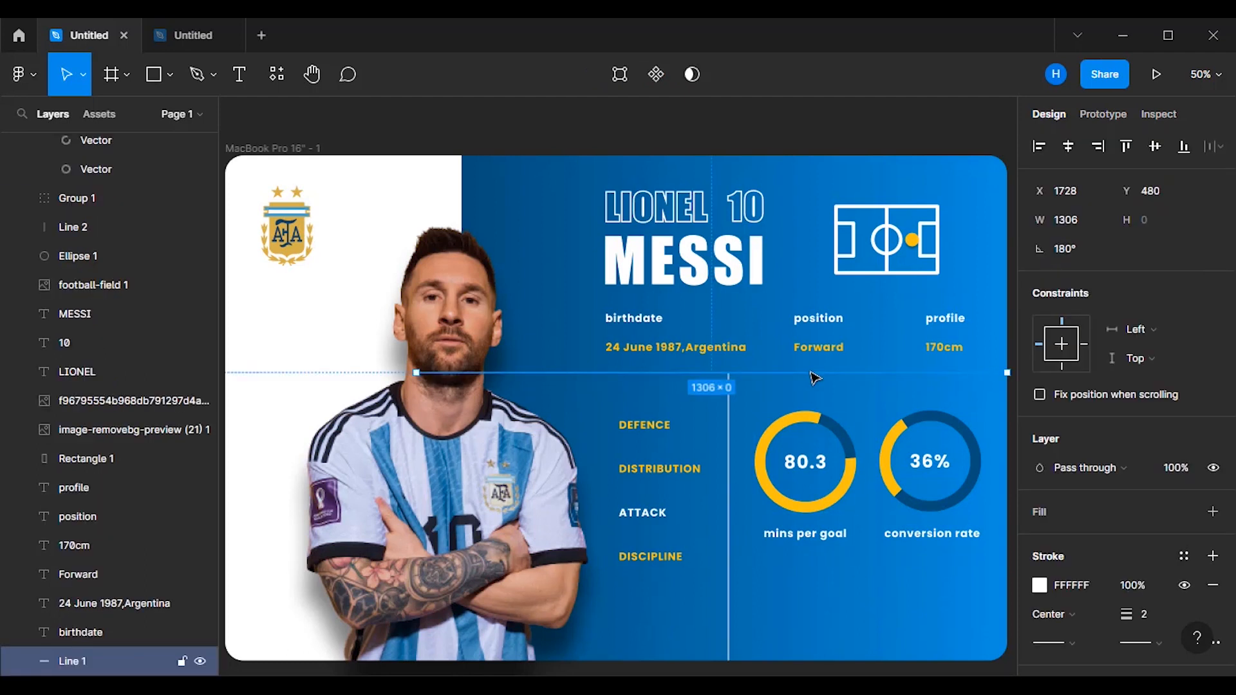
{"action": "left_click_drag", "start_coordinate": [815, 378], "coordinate": [820, 574]}
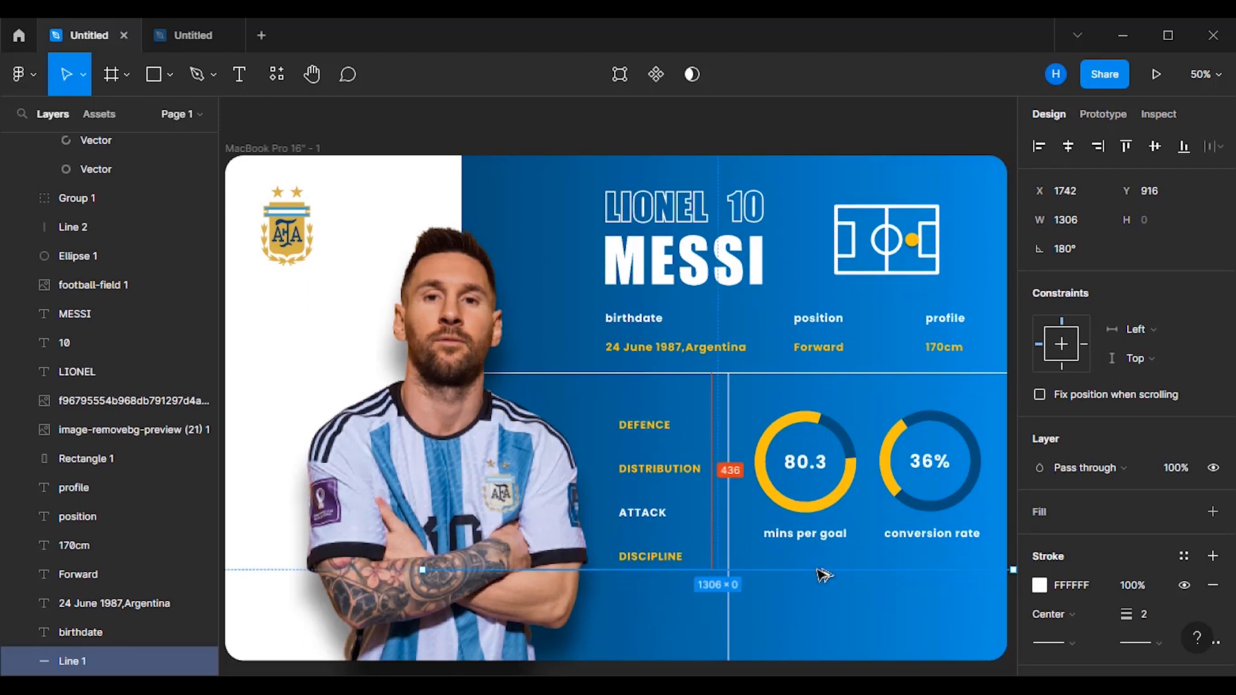
{"action": "left_click_drag", "start_coordinate": [422, 570], "coordinate": [729, 568]}
{"action": "left_click", "coordinate": [1066, 251]}
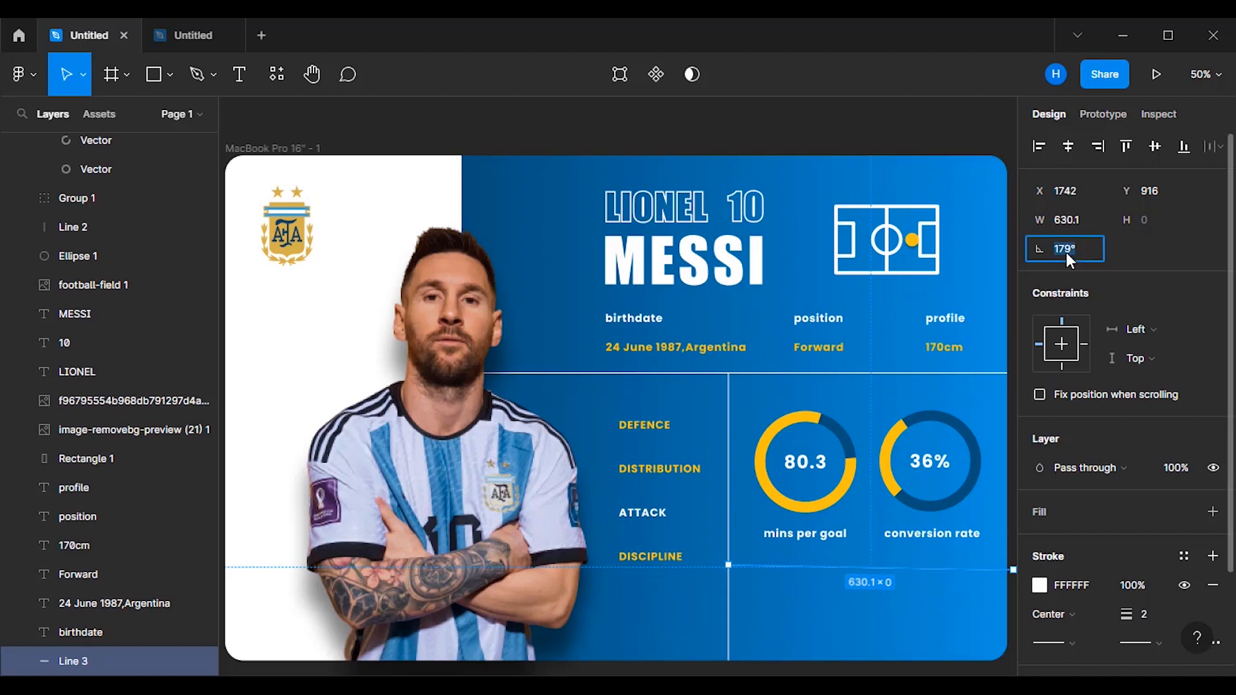
{"action": "type", "text": "180"}
{"action": "key", "text": "Return"}
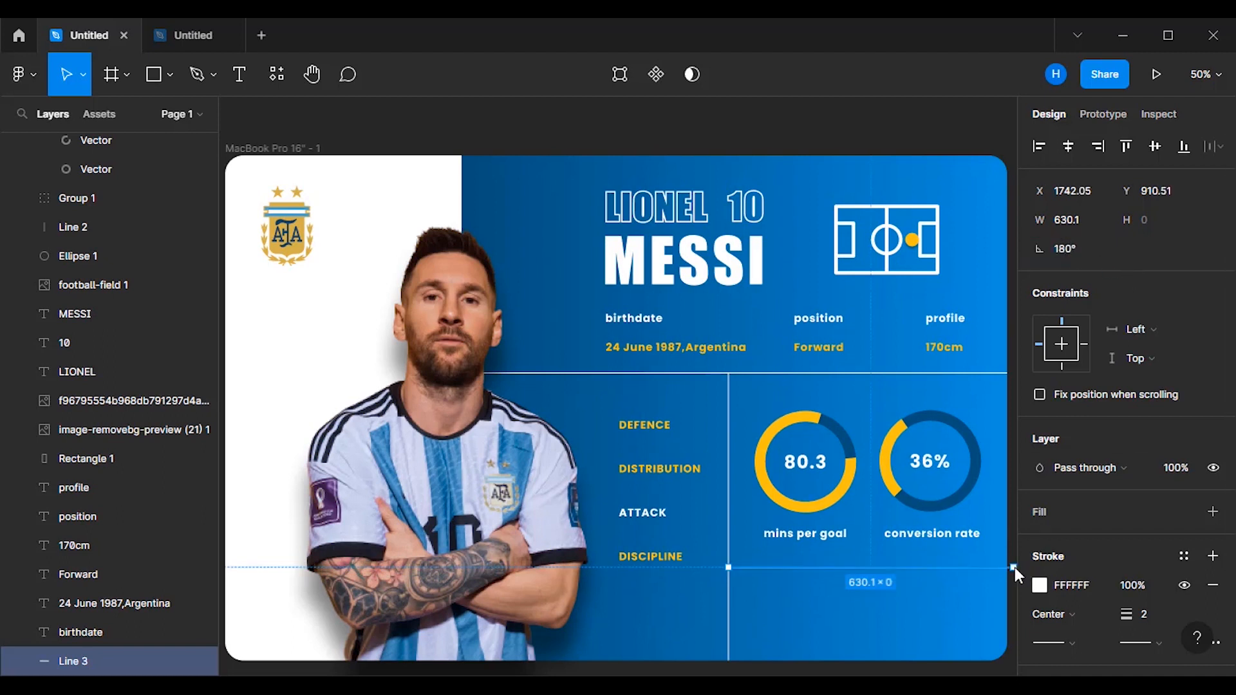
- Move the new divider horizontally to about X 1728 so that it ends at the frame's outer edge
{"action": "key", "text": "Left"}
{"action": "key", "text": "Left"}
{"action": "key", "text": "Left"}
{"action": "key", "text": "Left"}
{"action": "key", "text": "Left"}
{"action": "key", "text": "Left"}
{"action": "key", "text": "Left"}
{"action": "key", "text": "Left"}
{"action": "key", "text": "Left"}
{"action": "key", "text": "Left"}
{"action": "key", "text": "Left"}
{"action": "key", "text": "Left"}
{"action": "key", "text": "Left"}
{"action": "key", "text": "Left"}
{"action": "key", "text": "Left"}
{"action": "key", "text": "Left"}
{"action": "key", "text": "Left"}
{"action": "key", "text": "Left"}
{"action": "key", "text": "Left"}
{"action": "key", "text": "Left"}
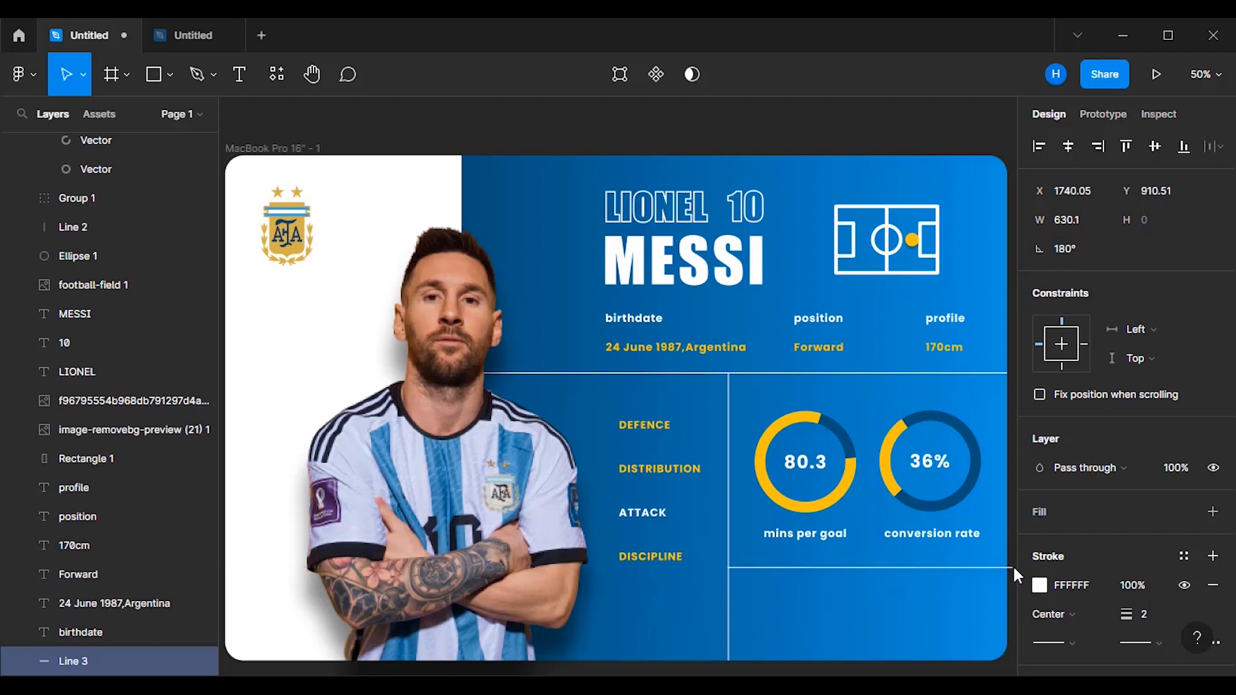
{"action": "key", "text": "Right"}
{"action": "key", "text": "Right"}
{"action": "key", "text": "Right"}
{"action": "key", "text": "Right"}
{"action": "key", "text": "Right"}
{"action": "key", "text": "Right"}
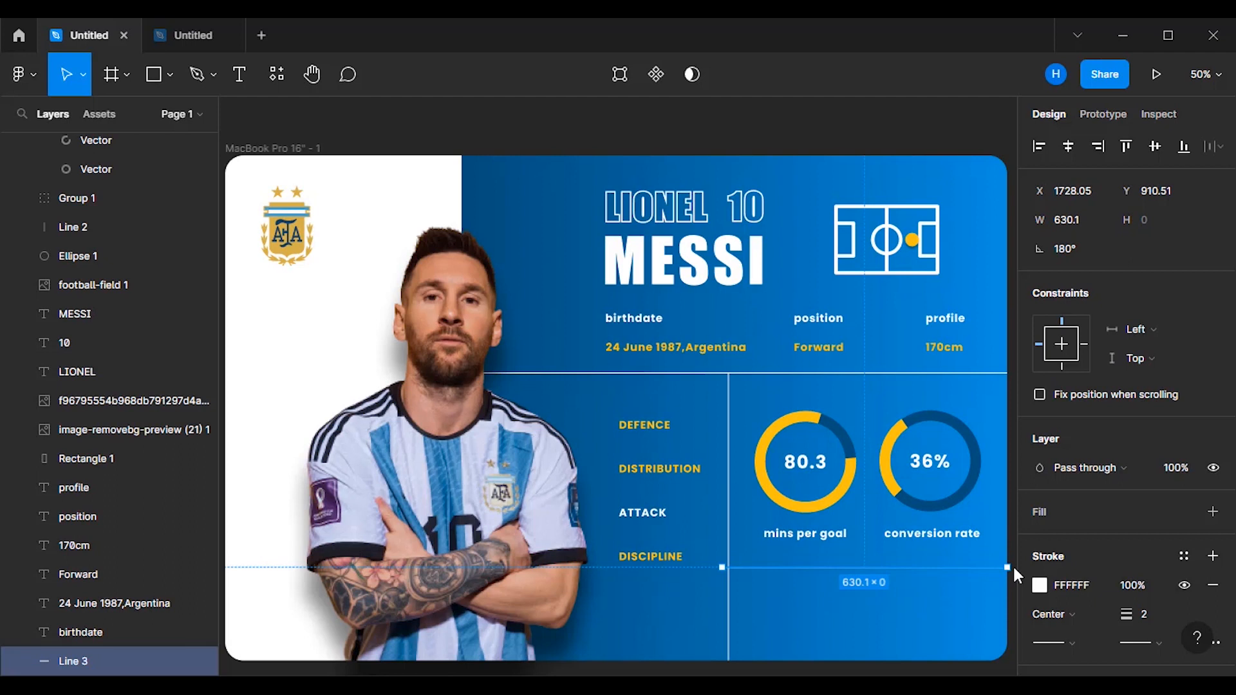
- Shorten the new divider to about 616 wide so it starts at the vertical divider, reset its rotation to 180°, and deselect it
{"action": "left_click_drag", "start_coordinate": [727, 569], "coordinate": [728, 565]}
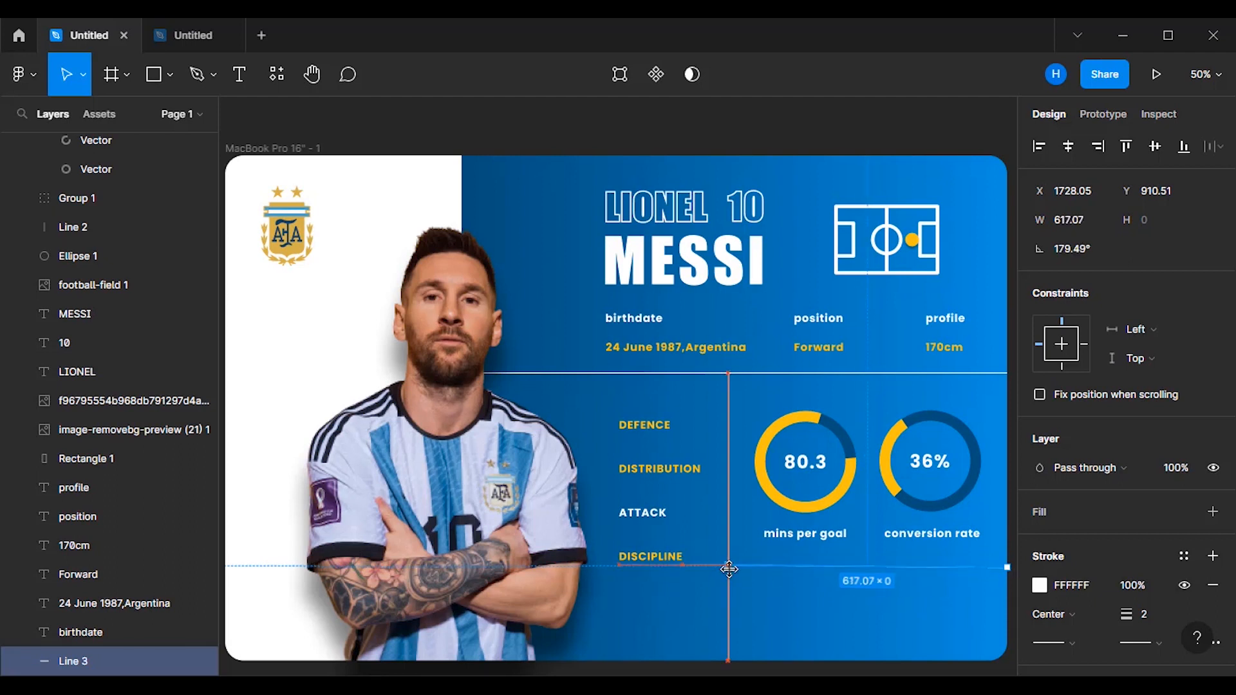
{"action": "left_click", "coordinate": [1068, 249]}
{"action": "type", "text": "180"}
{"action": "key", "text": "Return"}
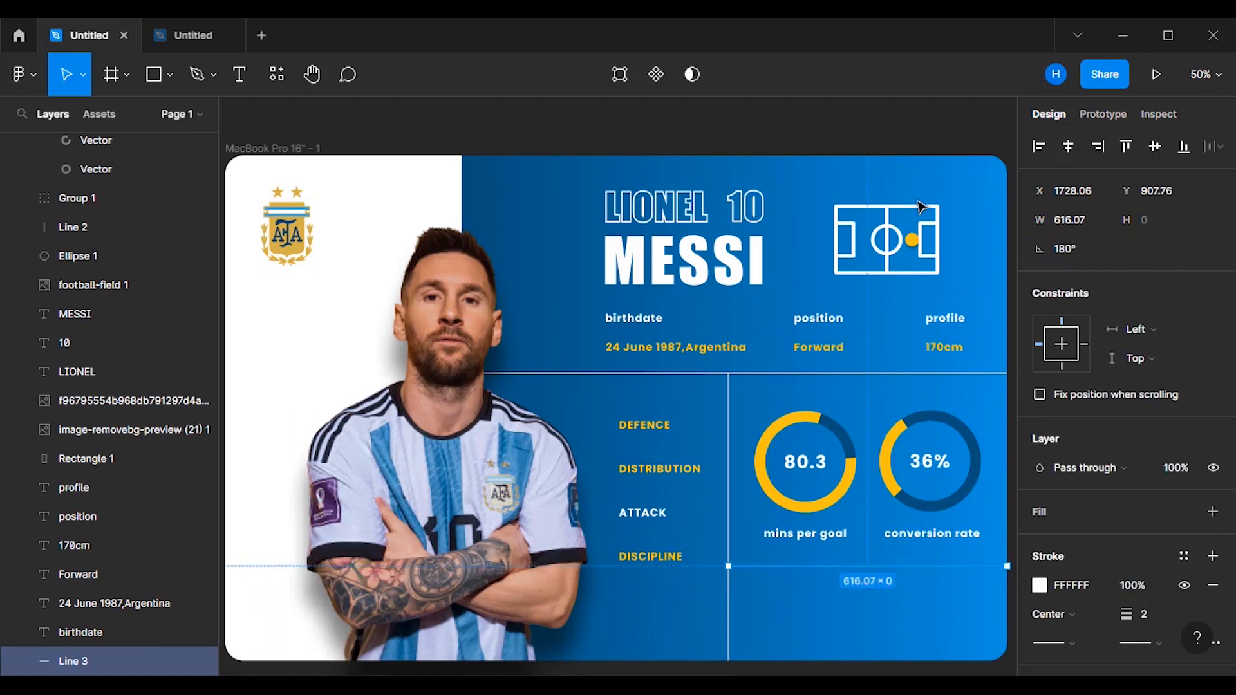
{"action": "left_click", "coordinate": [656, 134]}
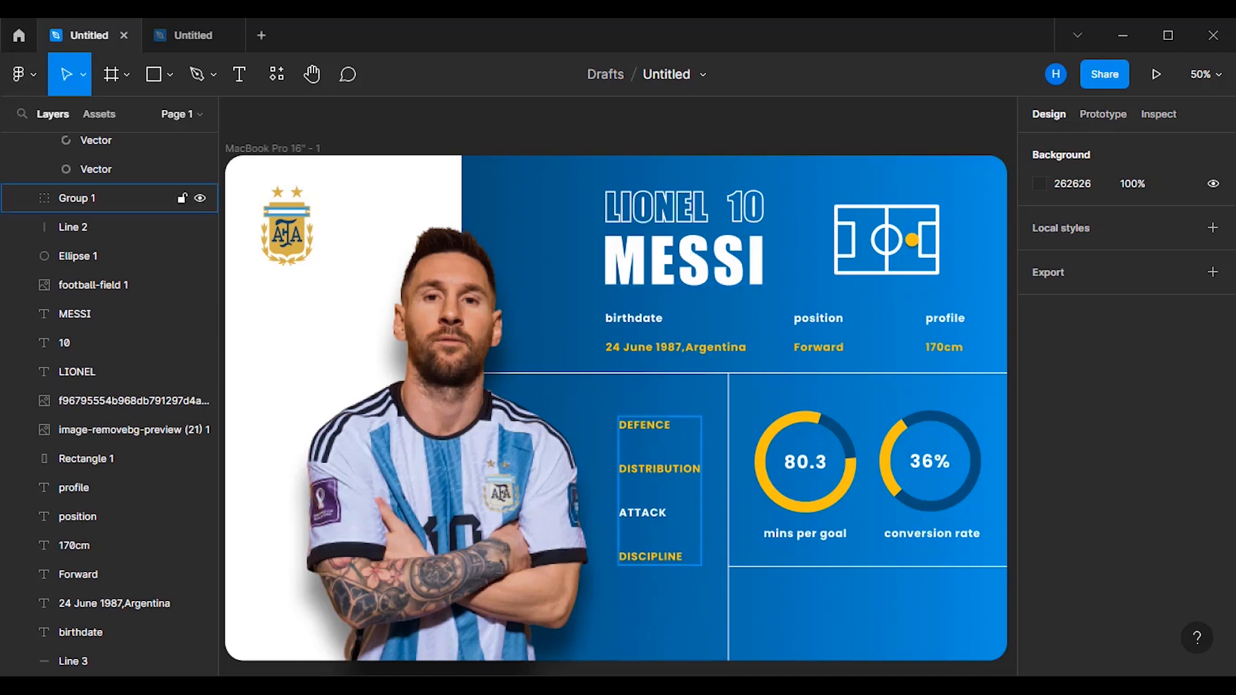
- Copy "NATIONAL TEAM CAREER" from the Notepad document and paste it as a new text below the new divider
{"action": "key", "text": "alt+Tab"}
{"action": "left_click_drag", "start_coordinate": [288, 530], "coordinate": [252, 524]}
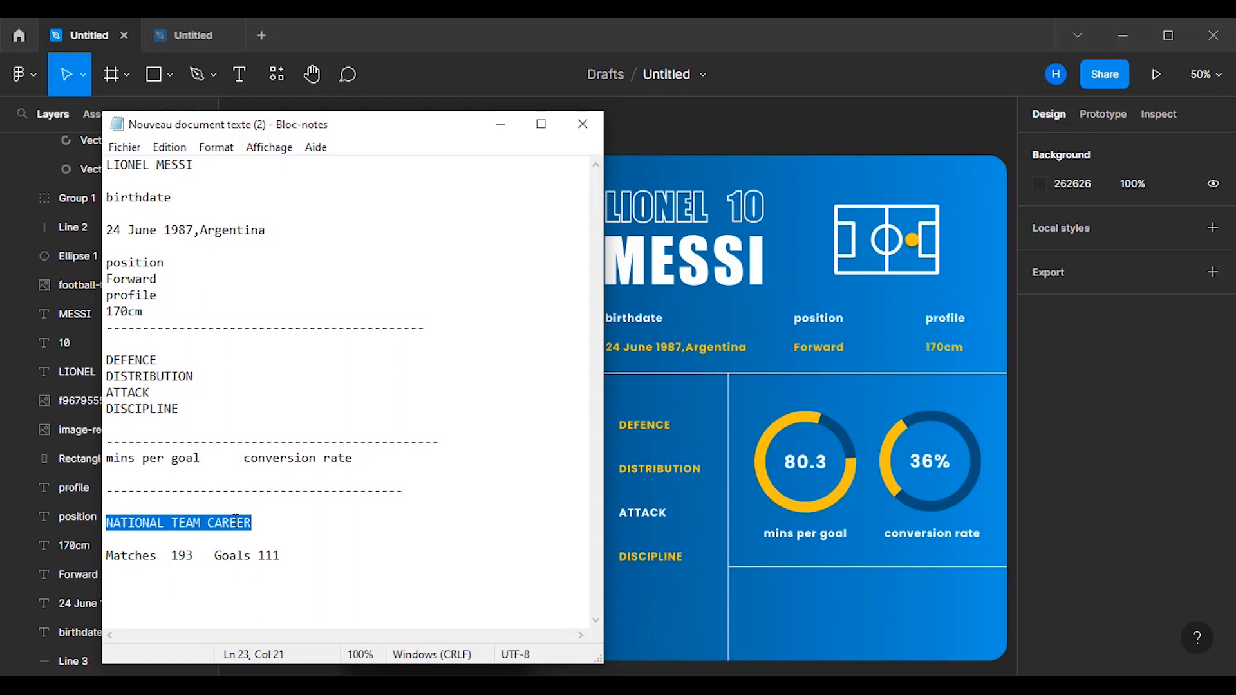
{"action": "right_click", "coordinate": [236, 522]}
{"action": "left_click", "coordinate": [281, 302]}
{"action": "left_click", "coordinate": [500, 125]}
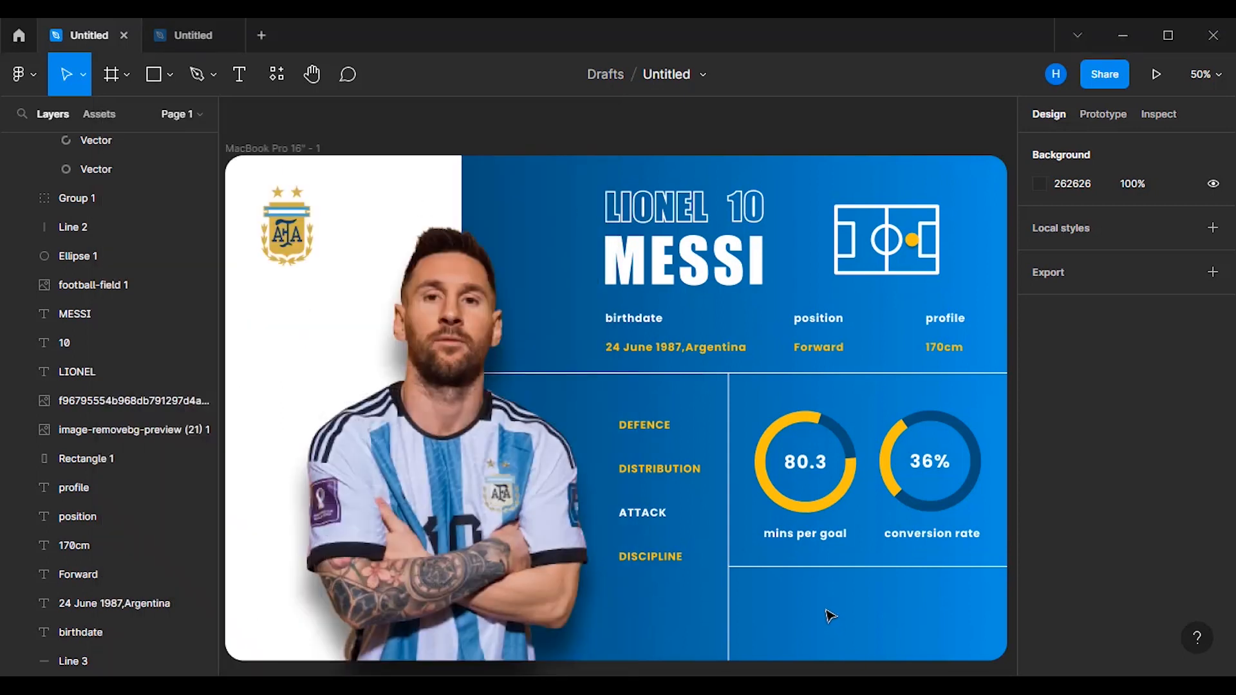
{"action": "left_click", "coordinate": [240, 75]}
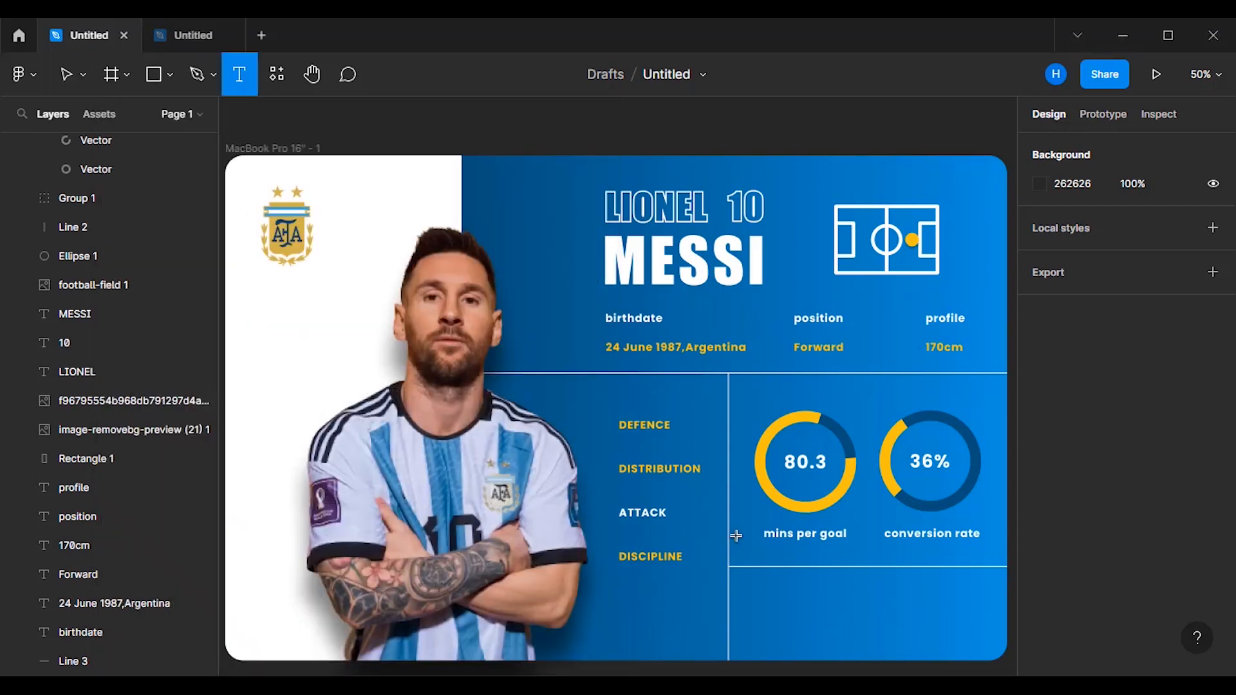
{"action": "left_click", "coordinate": [822, 590]}
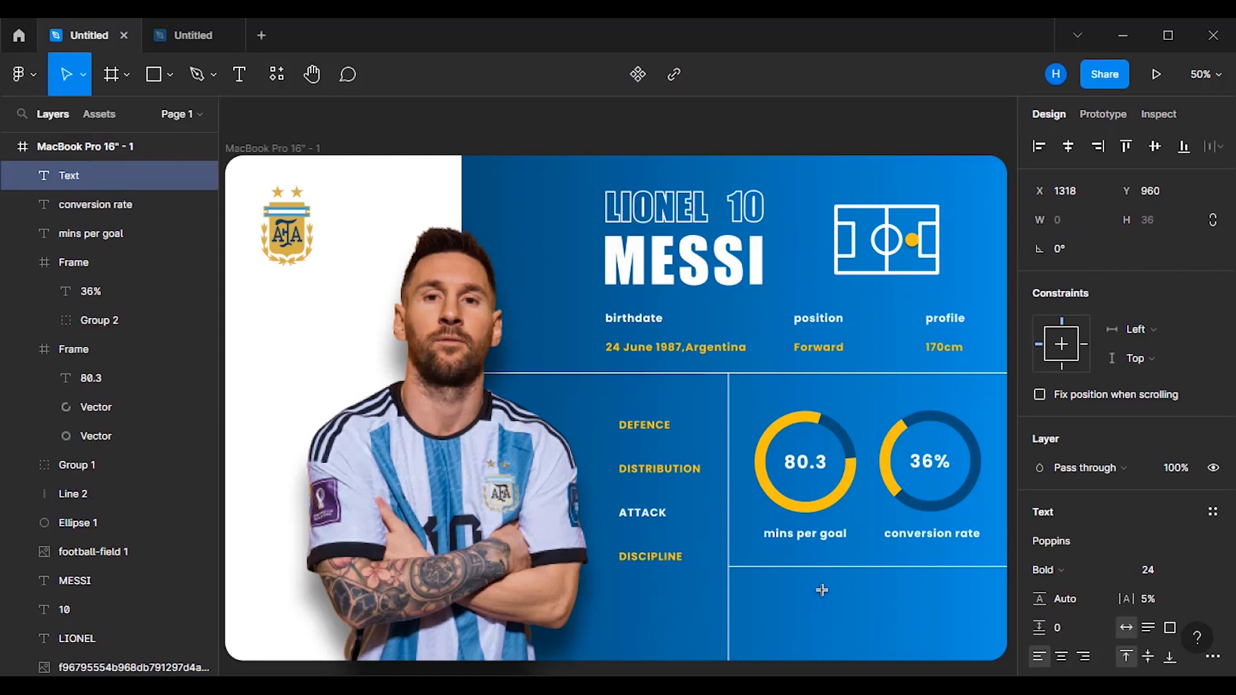
{"action": "key", "text": "ctrl+v"}
{"action": "key", "text": "Escape"}
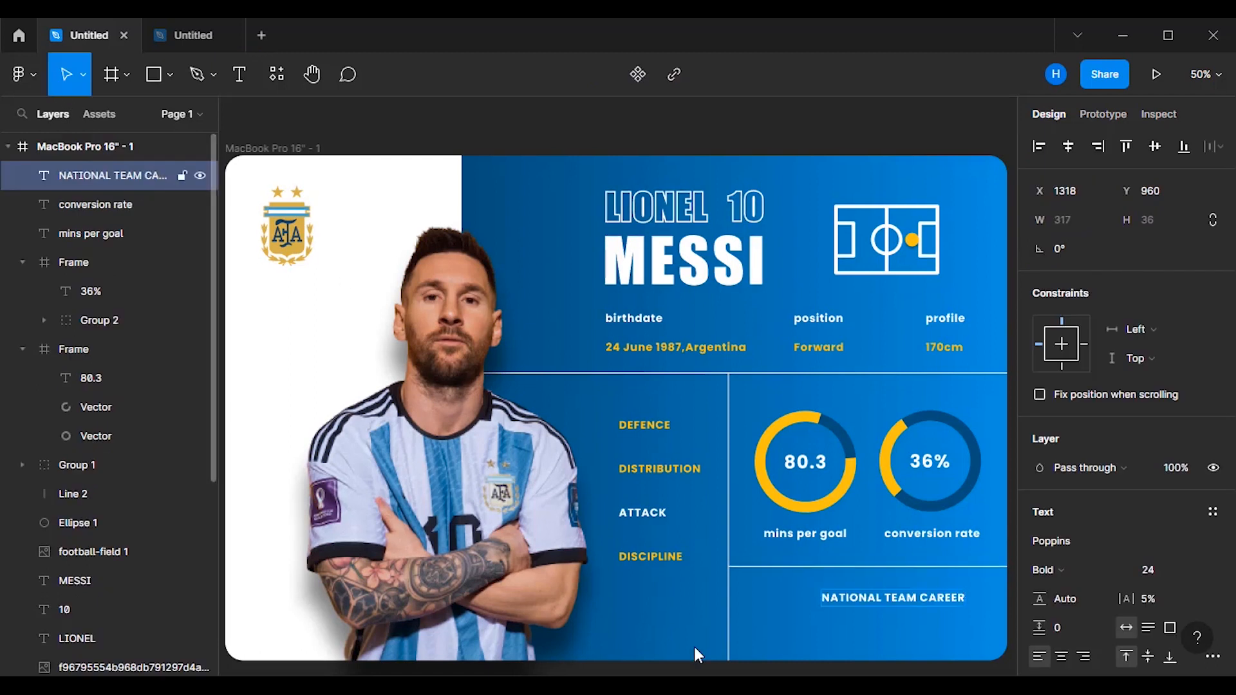
- Position the "NATIONAL TEAM CAREER" heading at X 1157, Y 955 near the vertical divider and deselect it
{"action": "left_click", "coordinate": [802, 630]}
{"action": "left_click_drag", "start_coordinate": [871, 600], "coordinate": [825, 594]}
{"action": "key", "text": "Down"}
{"action": "key", "text": "Down"}
{"action": "key", "text": "Down"}
{"action": "key", "text": "Down"}
{"action": "key", "text": "Down"}
{"action": "key", "text": "Down"}
{"action": "key", "text": "Down"}
{"action": "key", "text": "Down"}
{"action": "key", "text": "Down"}
{"action": "key", "text": "Down"}
{"action": "key", "text": "Down"}
{"action": "key", "text": "Down"}
{"action": "key", "text": "Down"}
{"action": "key", "text": "Down"}
{"action": "key", "text": "Down"}
{"action": "key", "text": "Down"}
{"action": "key", "text": "Down"}
{"action": "key", "text": "Right"}
{"action": "key", "text": "Right"}
{"action": "key", "text": "Right"}
{"action": "key", "text": "Right"}
{"action": "key", "text": "Right"}
{"action": "key", "text": "Right"}
{"action": "key", "text": "Right"}
{"action": "key", "text": "Right"}
{"action": "key", "text": "Right"}
{"action": "key", "text": "Right"}
{"action": "key", "text": "Right"}
{"action": "key", "text": "Right"}
{"action": "key", "text": "Right"}
{"action": "key", "text": "Right"}
{"action": "key", "text": "Right"}
{"action": "key", "text": "Right"}
{"action": "key", "text": "Right"}
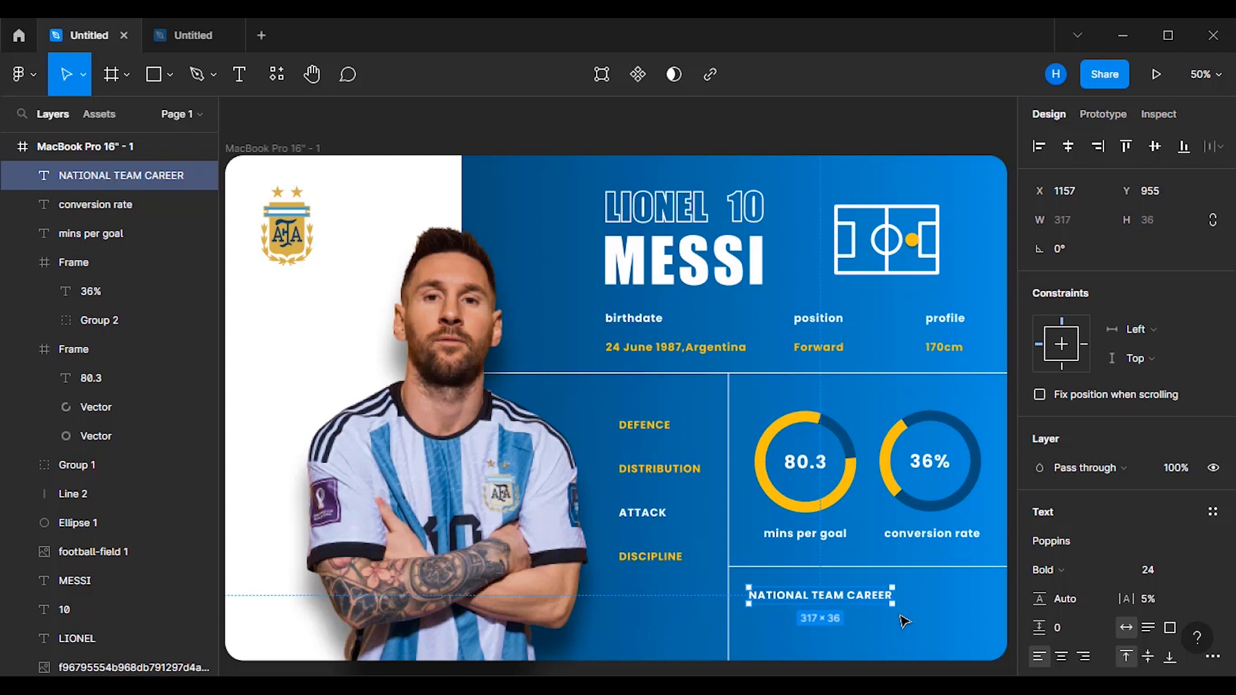
{"action": "key", "text": "Escape"}
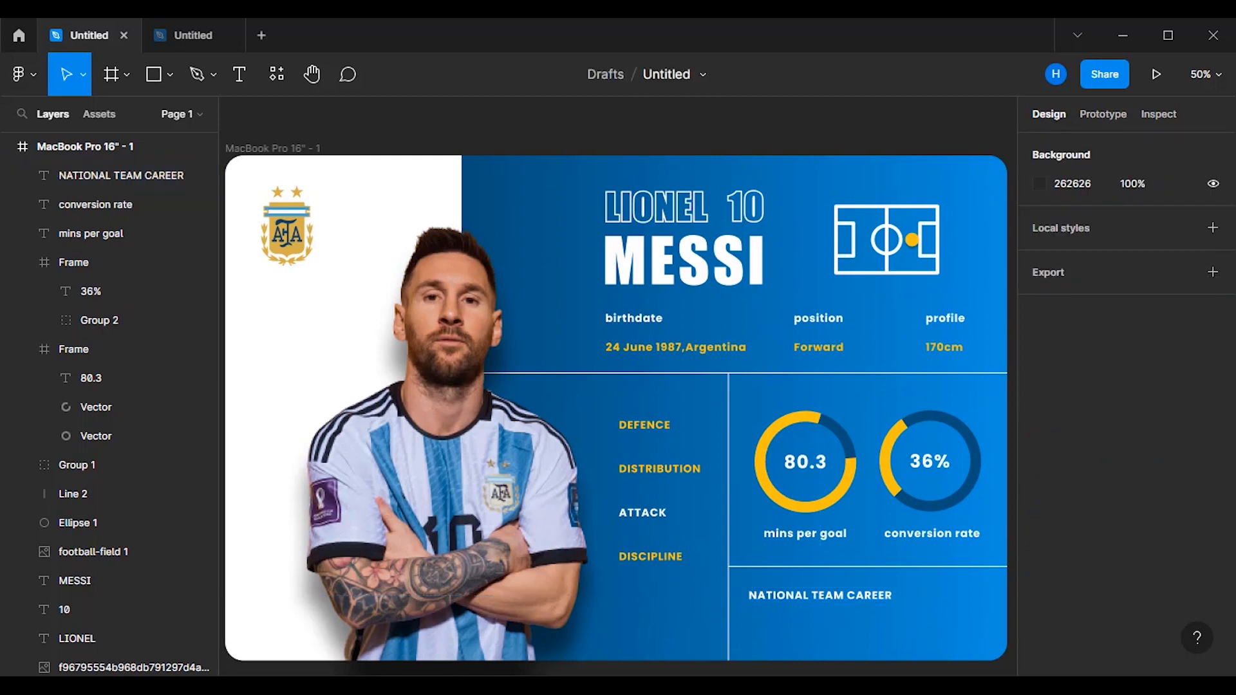
- Copy "Matches" from the Notepad document and add it as a new text below the "NATIONAL TEAM CAREER" heading
{"action": "left_click", "coordinate": [596, 612]}
{"action": "left_click_drag", "start_coordinate": [157, 555], "coordinate": [118, 557]}
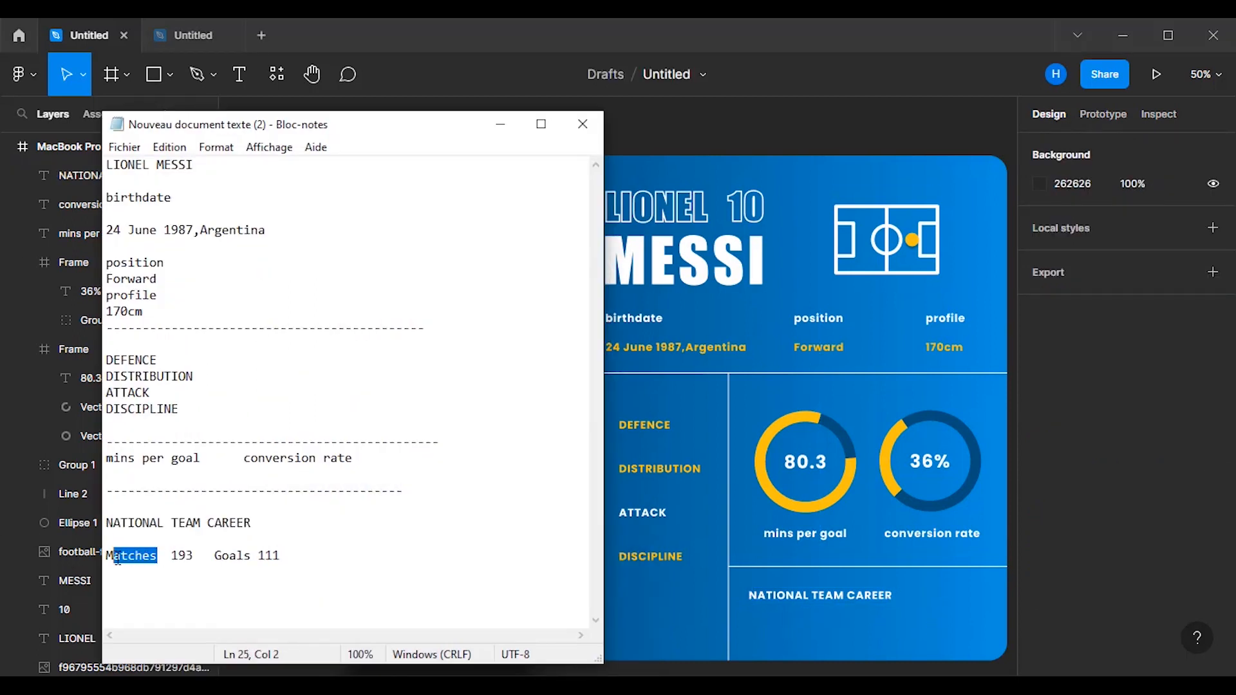
{"action": "right_click", "coordinate": [116, 555]}
{"action": "left_click", "coordinate": [172, 337]}
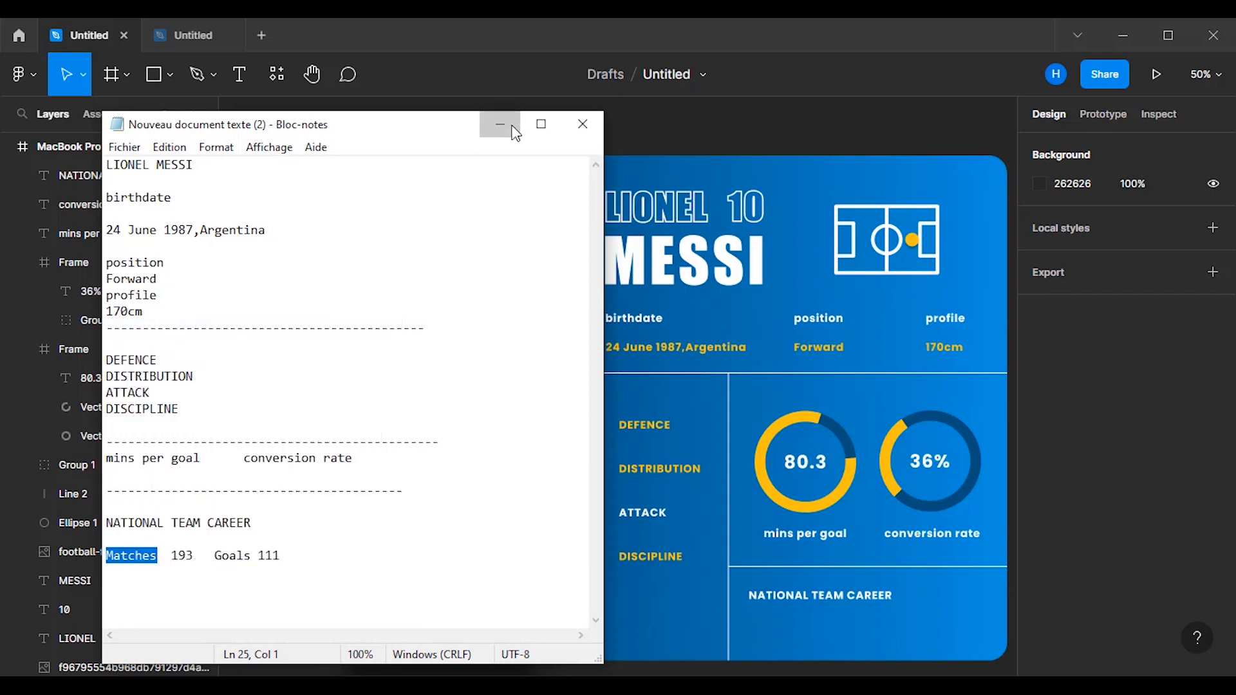
{"action": "left_click", "coordinate": [500, 124]}
{"action": "key", "text": "t"}
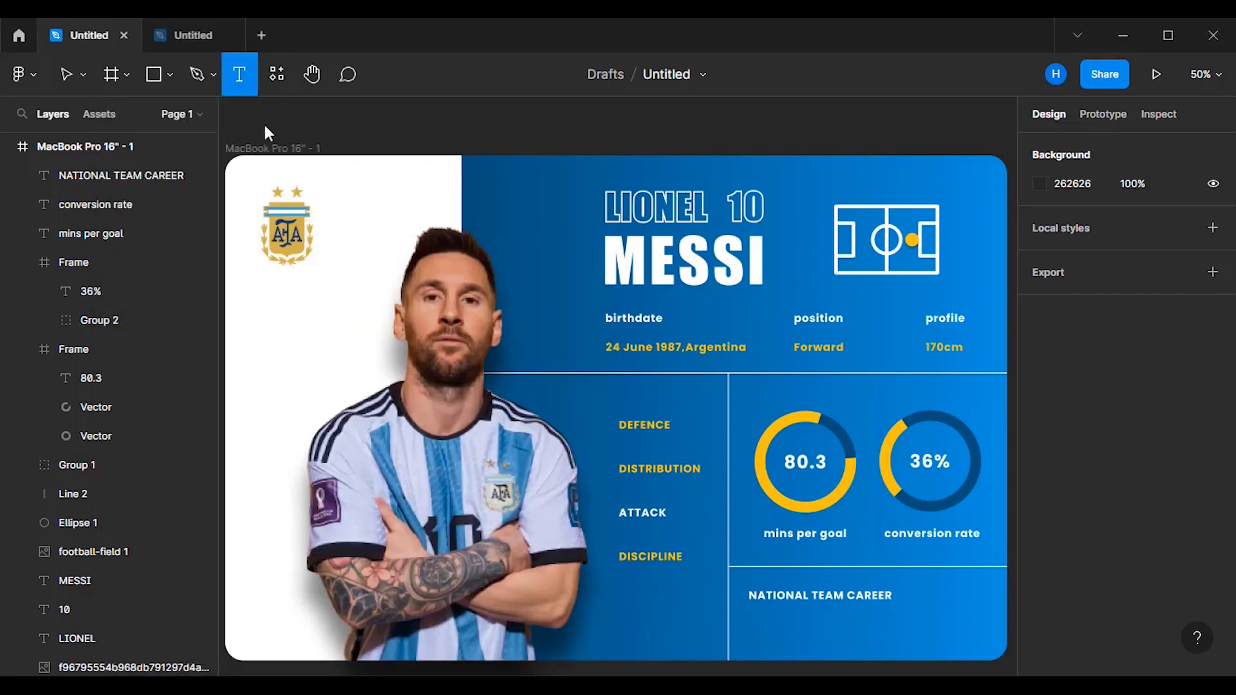
{"action": "left_click", "coordinate": [758, 634]}
{"action": "type", "text": "Matches"}
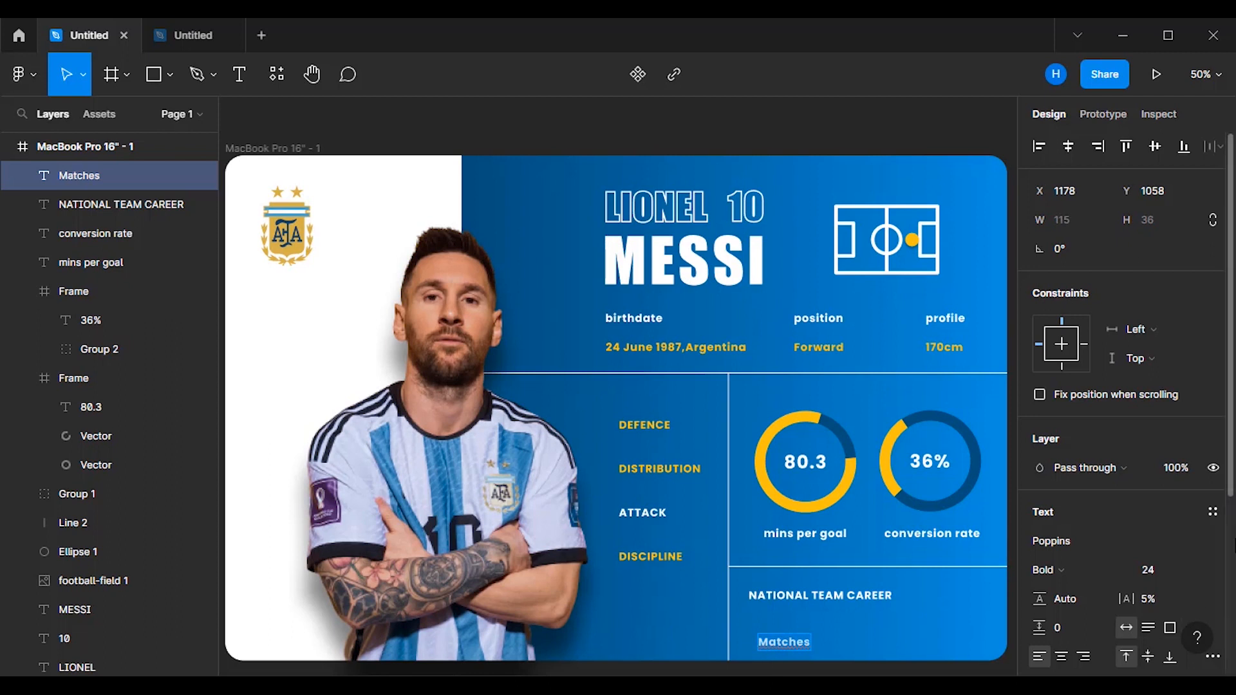
- Color the "Matches" text yellow FFC010 and align it with the start of the "NATIONAL TEAM CAREER" heading
{"action": "scroll", "coordinate": [1053, 597], "scroll_direction": "down", "scroll_amount": 2}
{"action": "left_click", "coordinate": [1043, 601]}
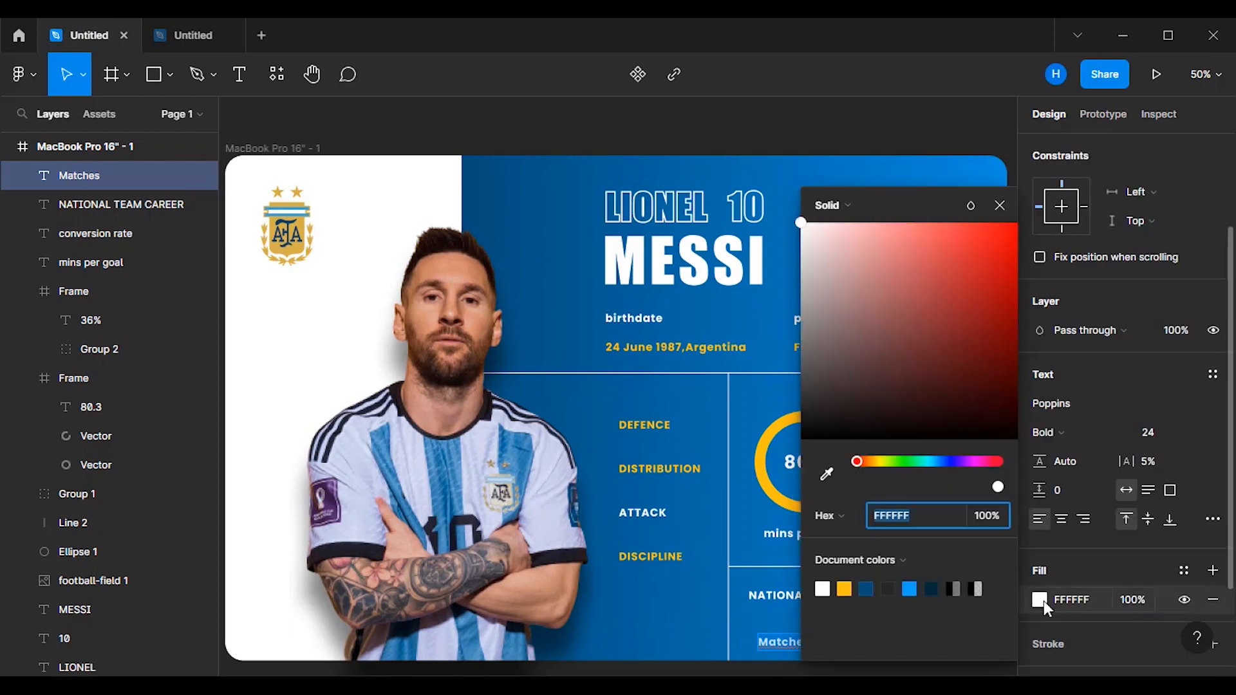
{"action": "left_click", "coordinate": [846, 586]}
{"action": "left_click", "coordinate": [997, 206]}
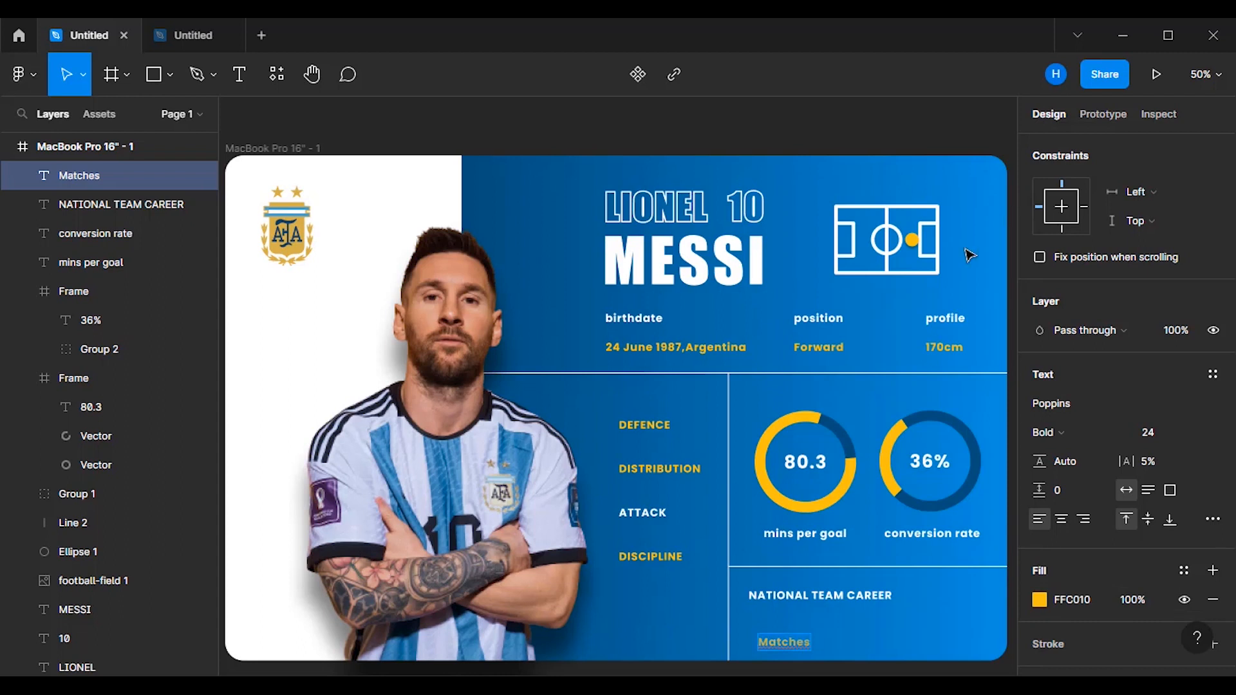
{"action": "left_click_drag", "start_coordinate": [793, 644], "coordinate": [786, 639]}
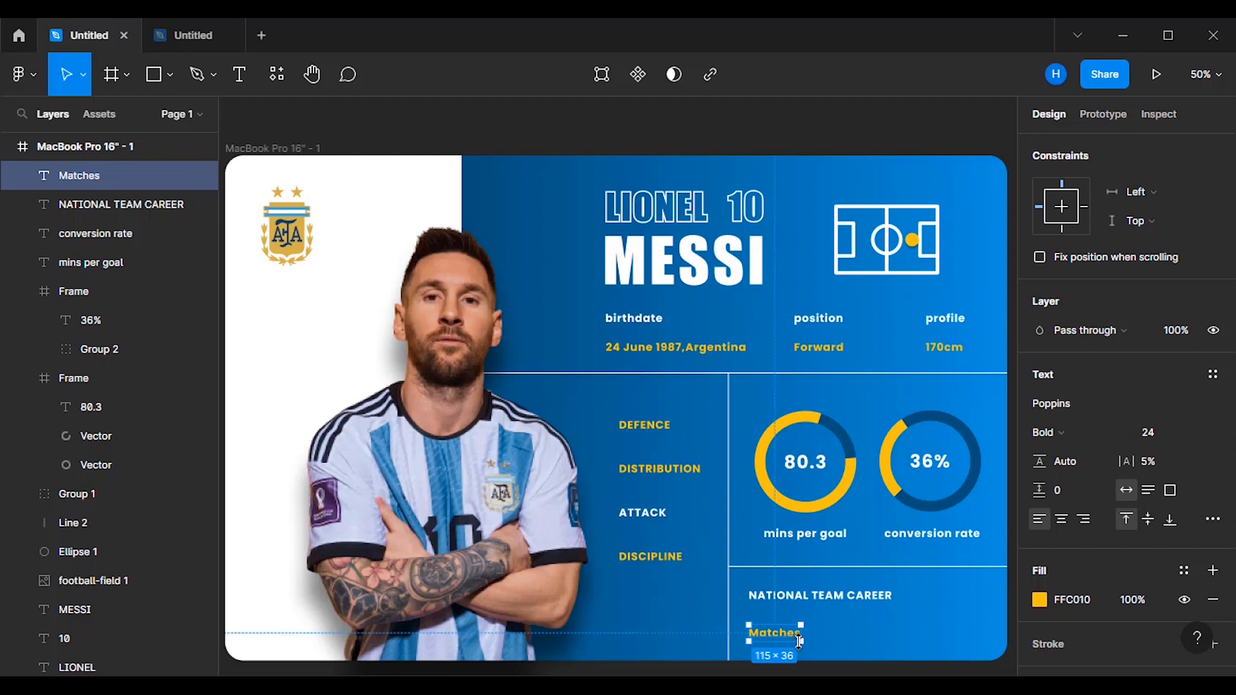
- Duplicate the "Matches" text beside the original and replace the copy's content with "193" copied from the Notepad document
{"action": "left_click_drag", "start_coordinate": [795, 640], "coordinate": [862, 639]}
{"action": "key", "text": "t"}
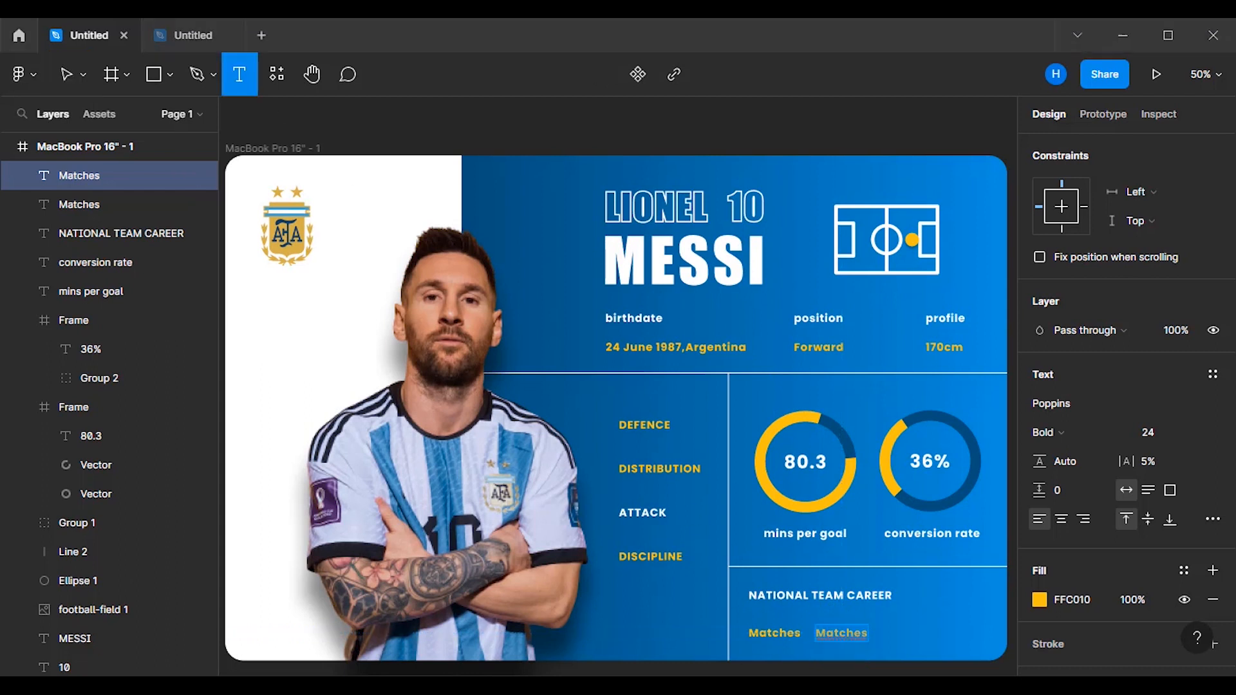
{"action": "key", "text": "alt+Tab"}
{"action": "left_click_drag", "start_coordinate": [169, 557], "coordinate": [195, 557]}
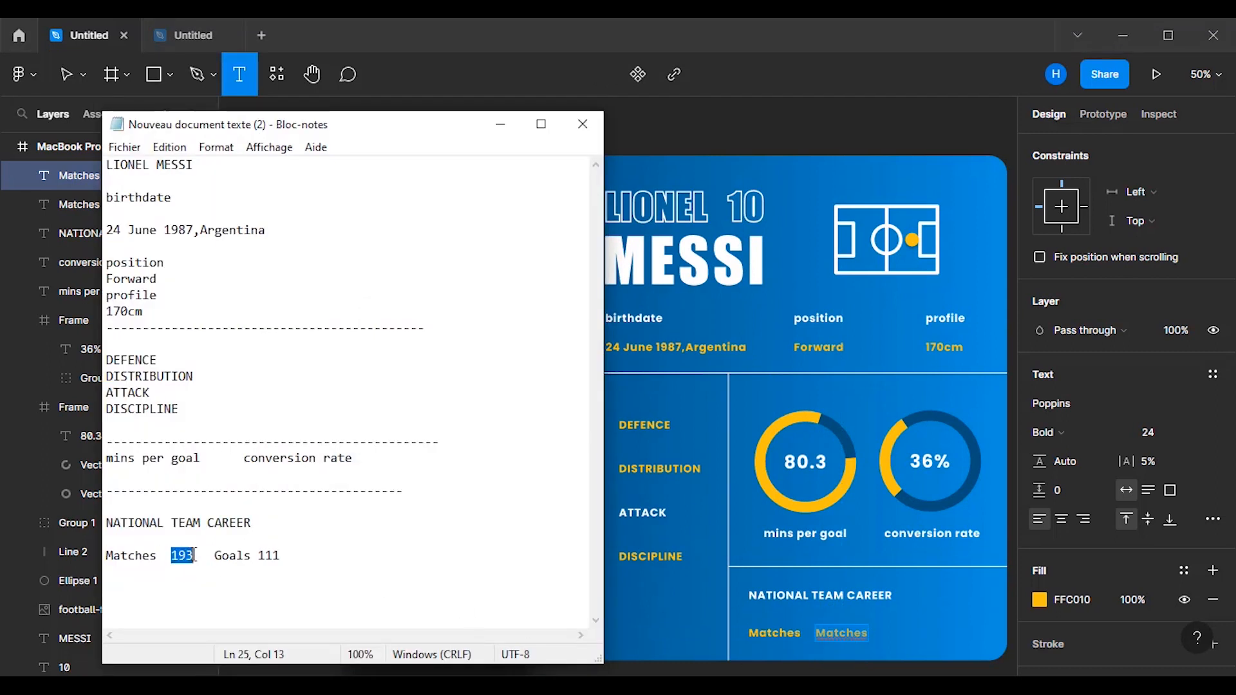
{"action": "right_click", "coordinate": [185, 557]}
{"action": "left_click", "coordinate": [294, 341]}
{"action": "left_click", "coordinate": [501, 124]}
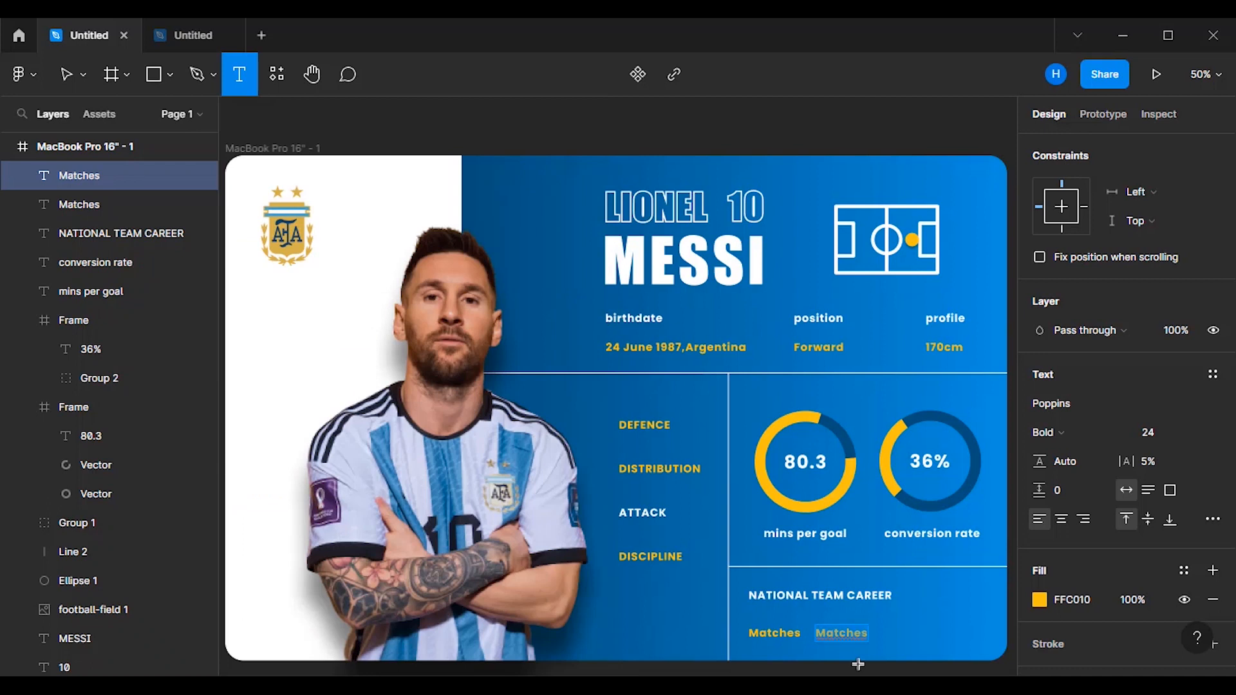
{"action": "key", "text": "ctrl+v"}
- Color the "193" text white FFFFFF and deselect it
{"action": "left_click", "coordinate": [1039, 600]}
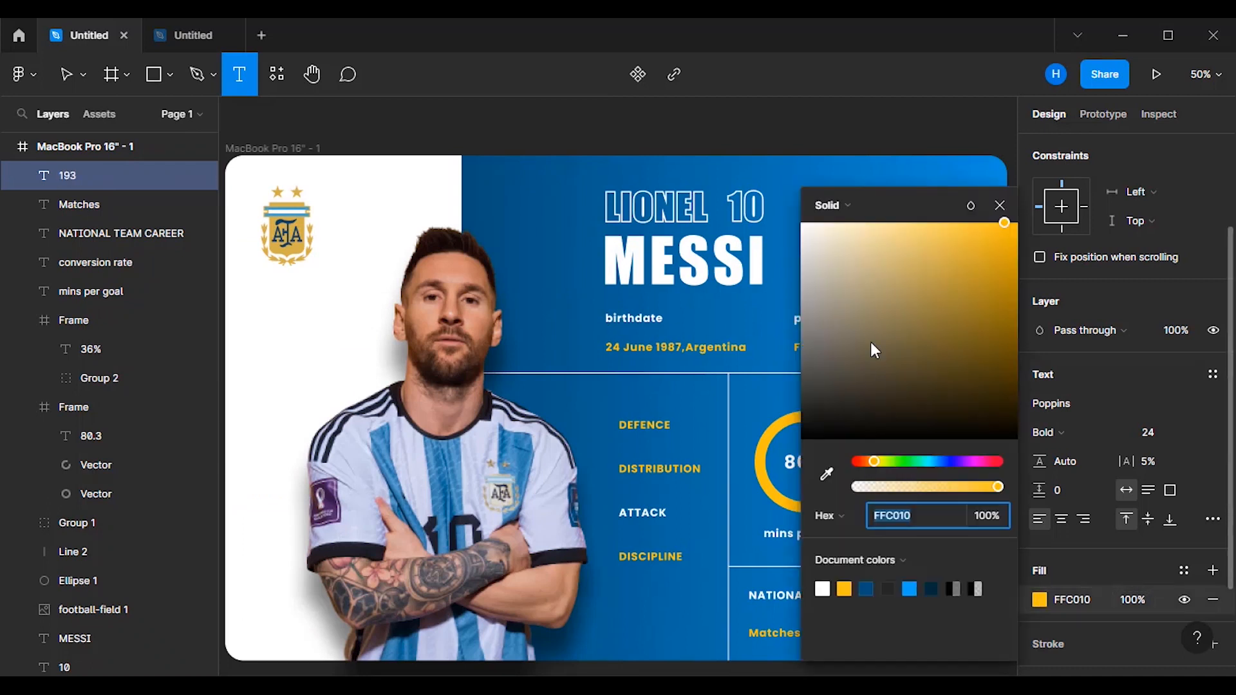
{"action": "type", "text": "FFFFFF"}
{"action": "key", "text": "Return"}
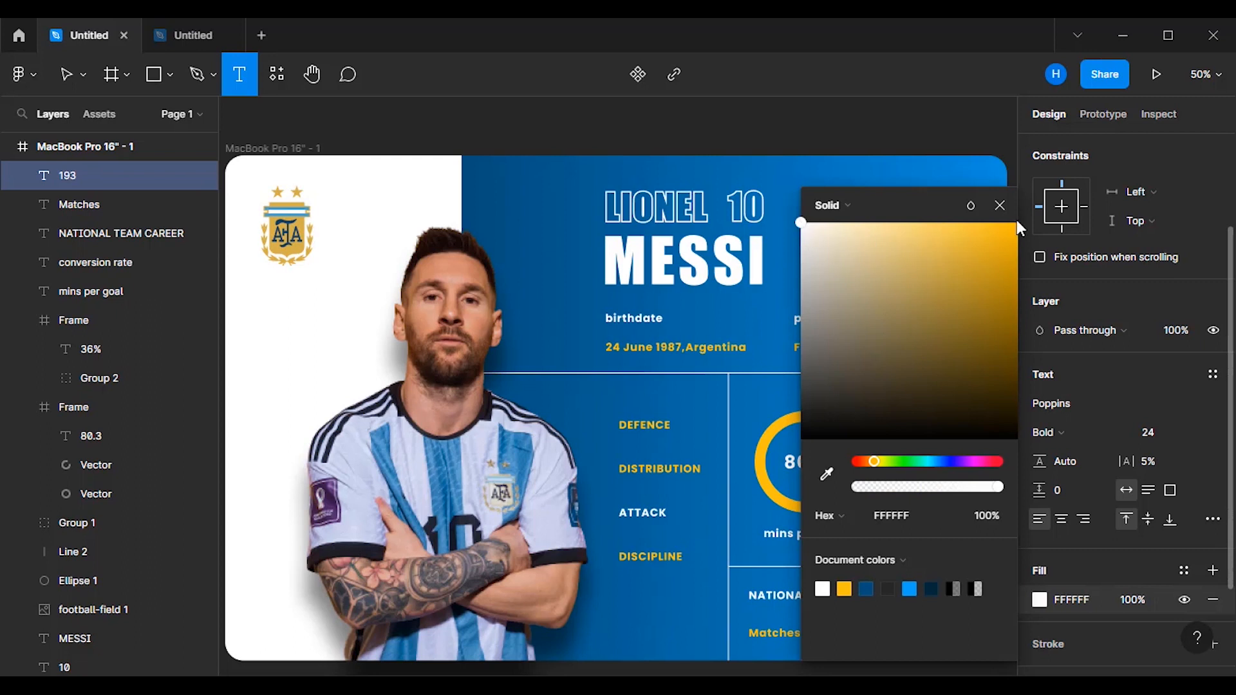
{"action": "left_click", "coordinate": [1002, 206]}
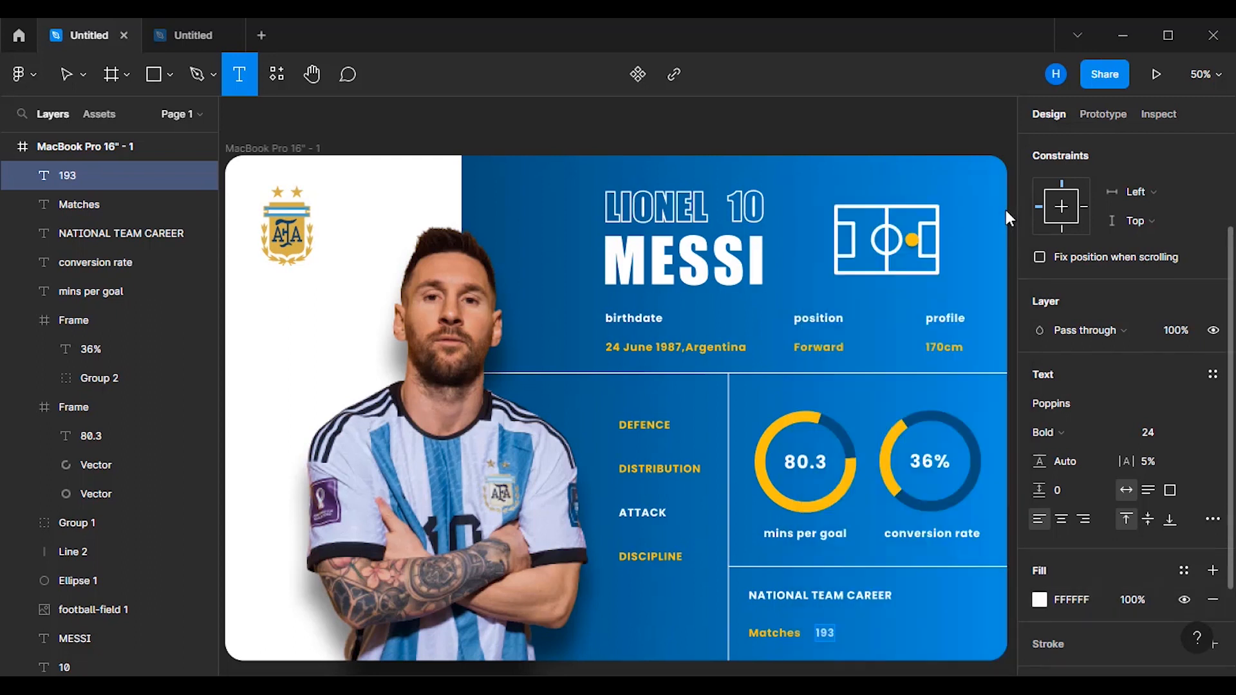
{"action": "left_click", "coordinate": [67, 72]}
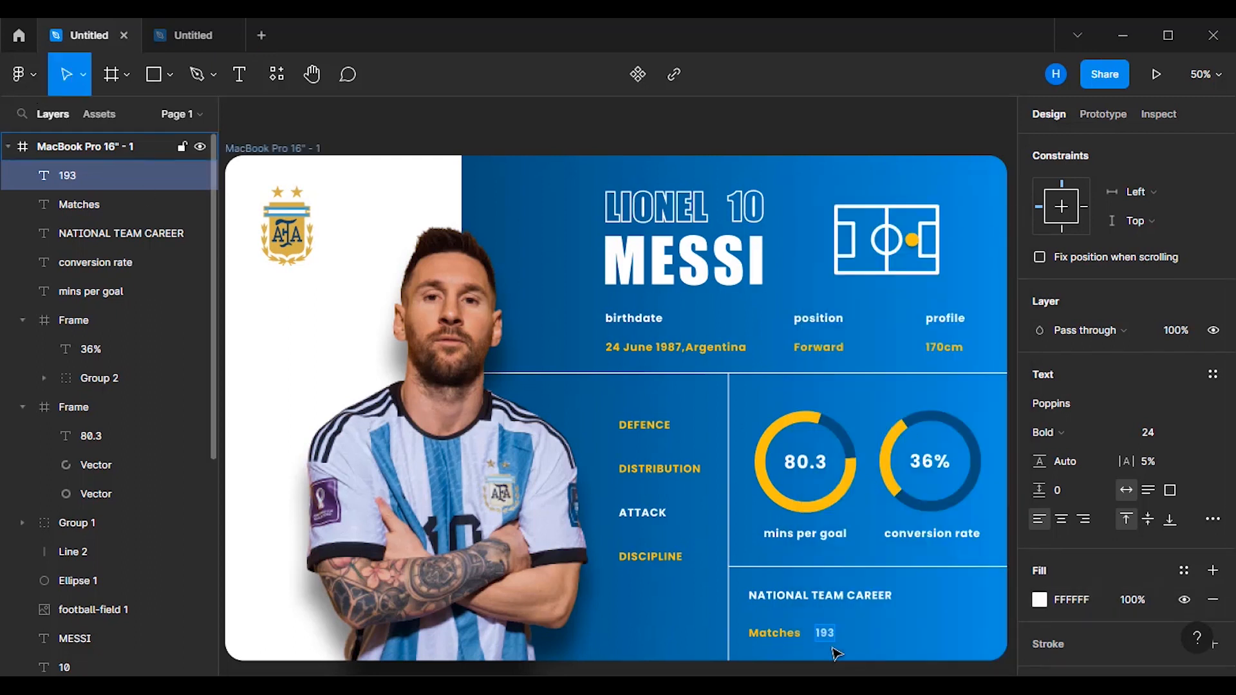
{"action": "left_click", "coordinate": [922, 628]}
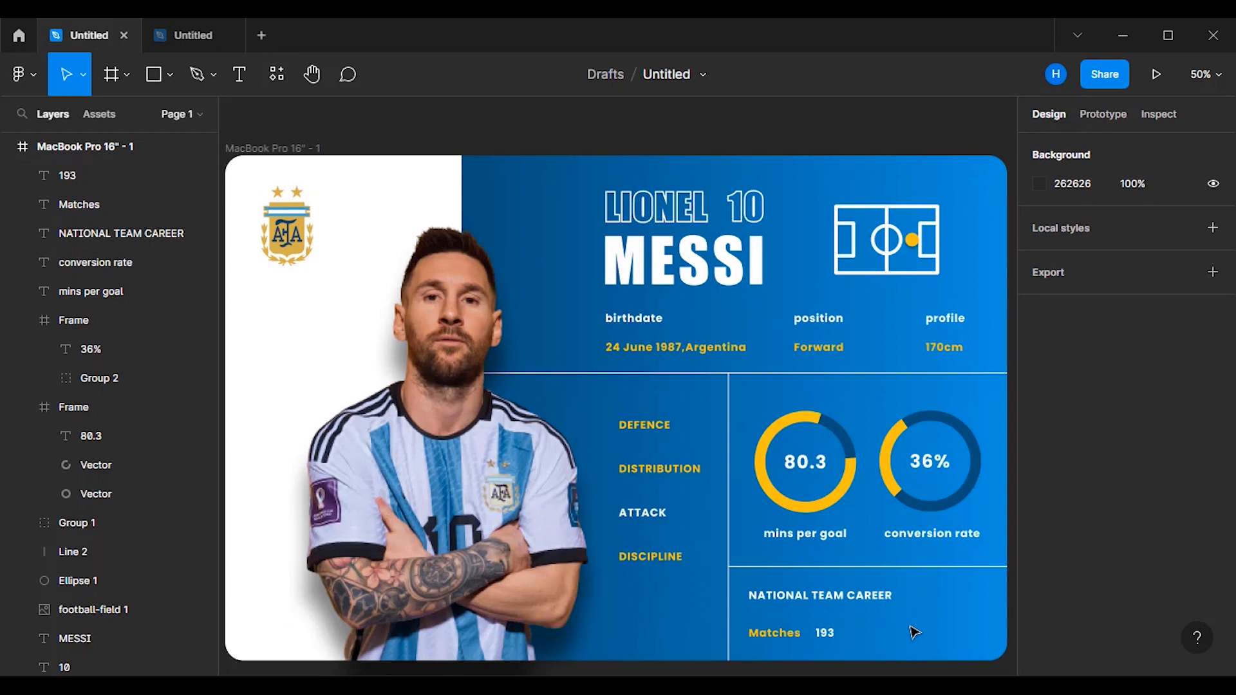
- Move "Matches" and "193" together up to Y 1029, closer to the "NATIONAL TEAM CAREER" heading, and deselect them
{"action": "left_click", "coordinate": [795, 636]}
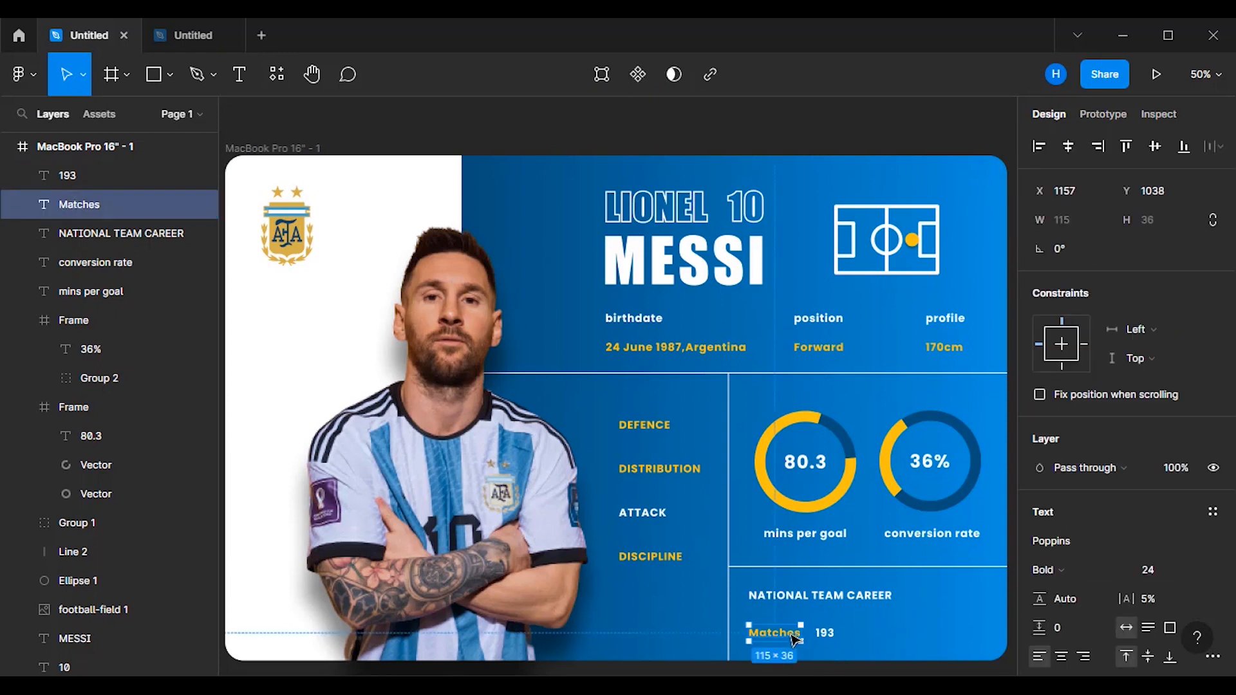
{"action": "left_click", "coordinate": [837, 637], "text": "shift"}
{"action": "left_click_drag", "start_coordinate": [812, 639], "coordinate": [798, 636]}
{"action": "left_click", "coordinate": [860, 635]}
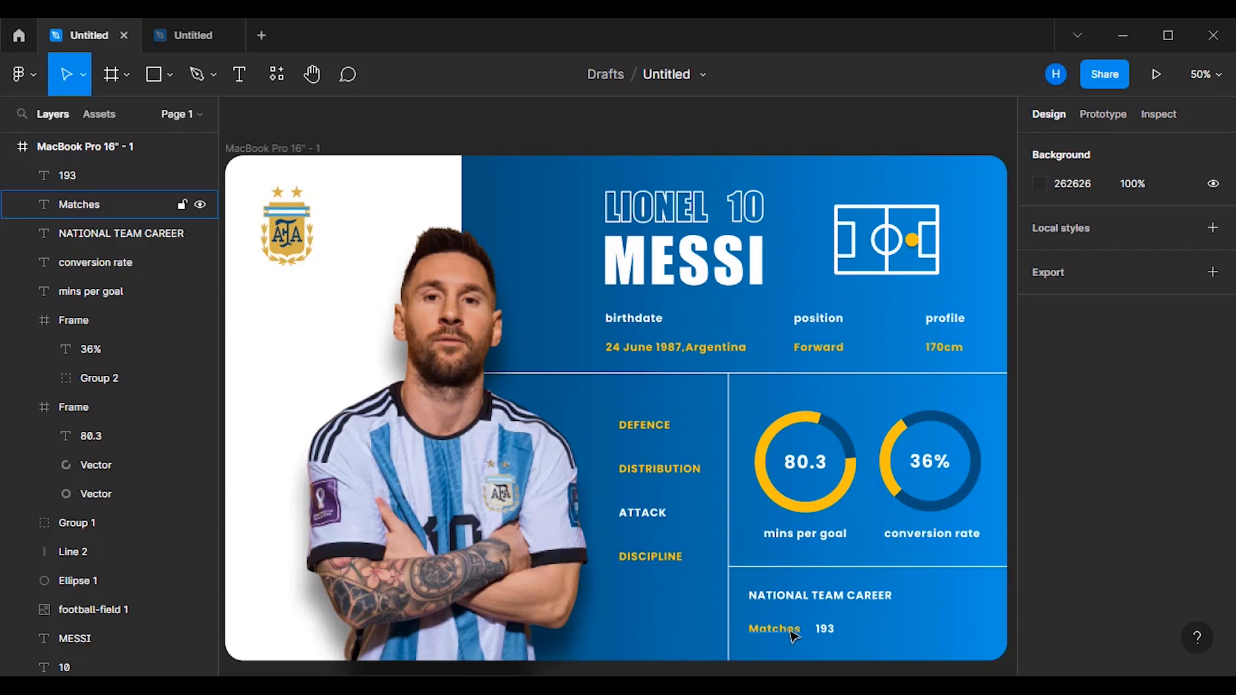
- Duplicate the "Matches" and "193" pair to the right on the same row, with the copied label at X 1442
{"action": "left_click", "coordinate": [795, 636]}
{"action": "left_click", "coordinate": [829, 635], "text": "shift"}
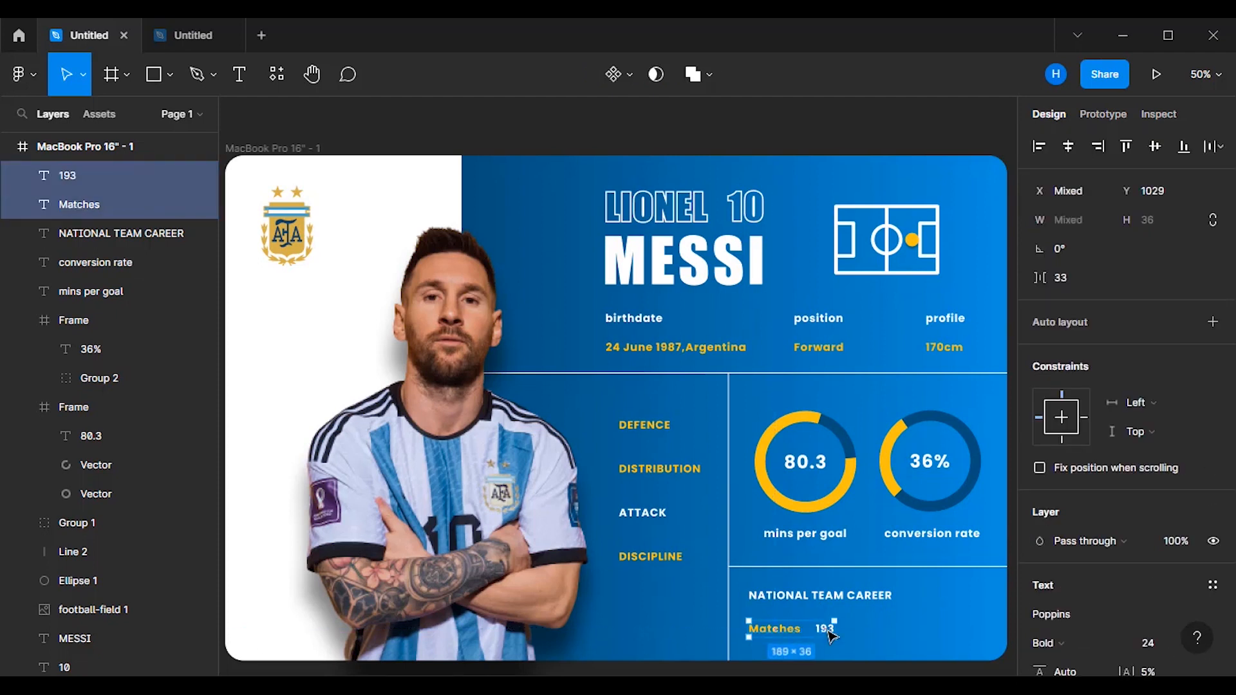
{"action": "left_click_drag", "start_coordinate": [829, 636], "coordinate": [966, 635]}
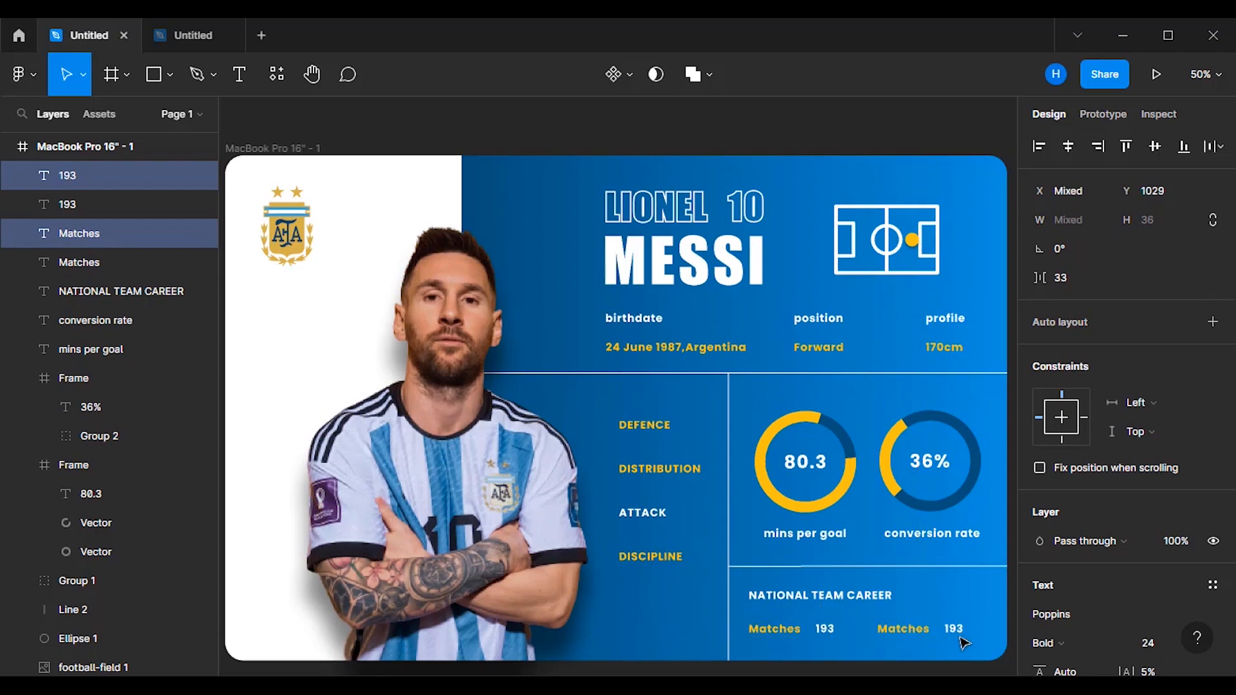
- Replace the duplicated "Matches" label with "Goals" copied from the Notepad document and deselect it
{"action": "left_click", "coordinate": [916, 634]}
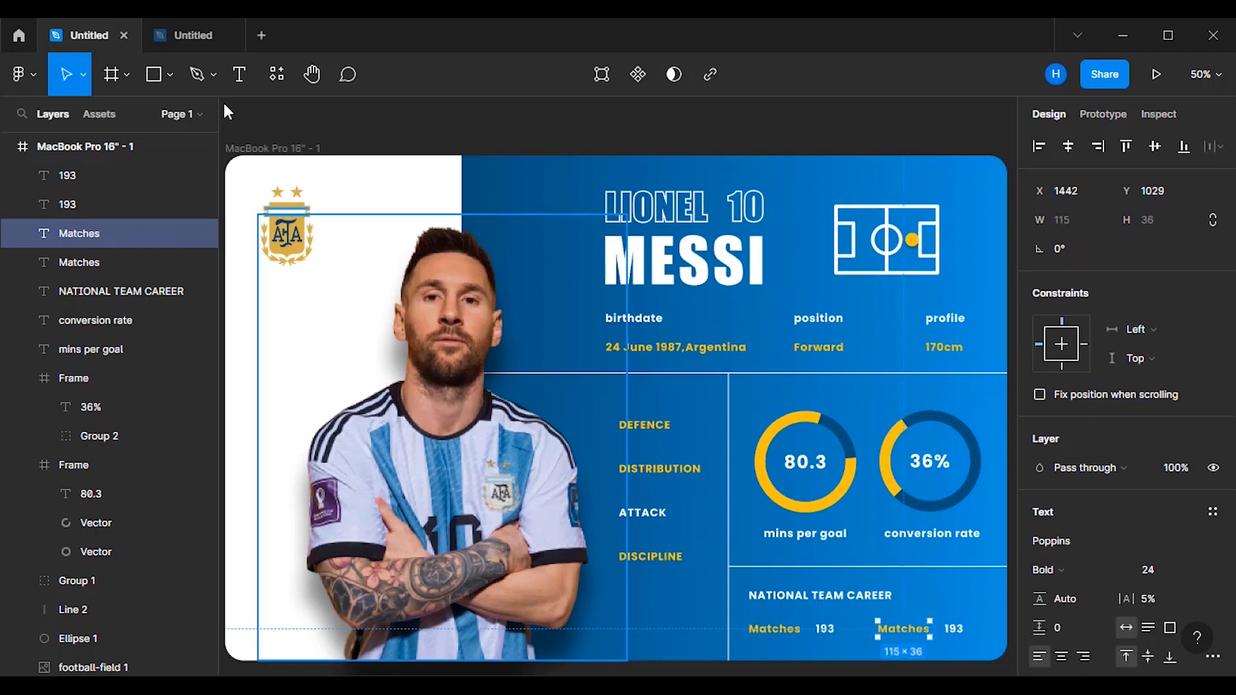
{"action": "left_click", "coordinate": [240, 74]}
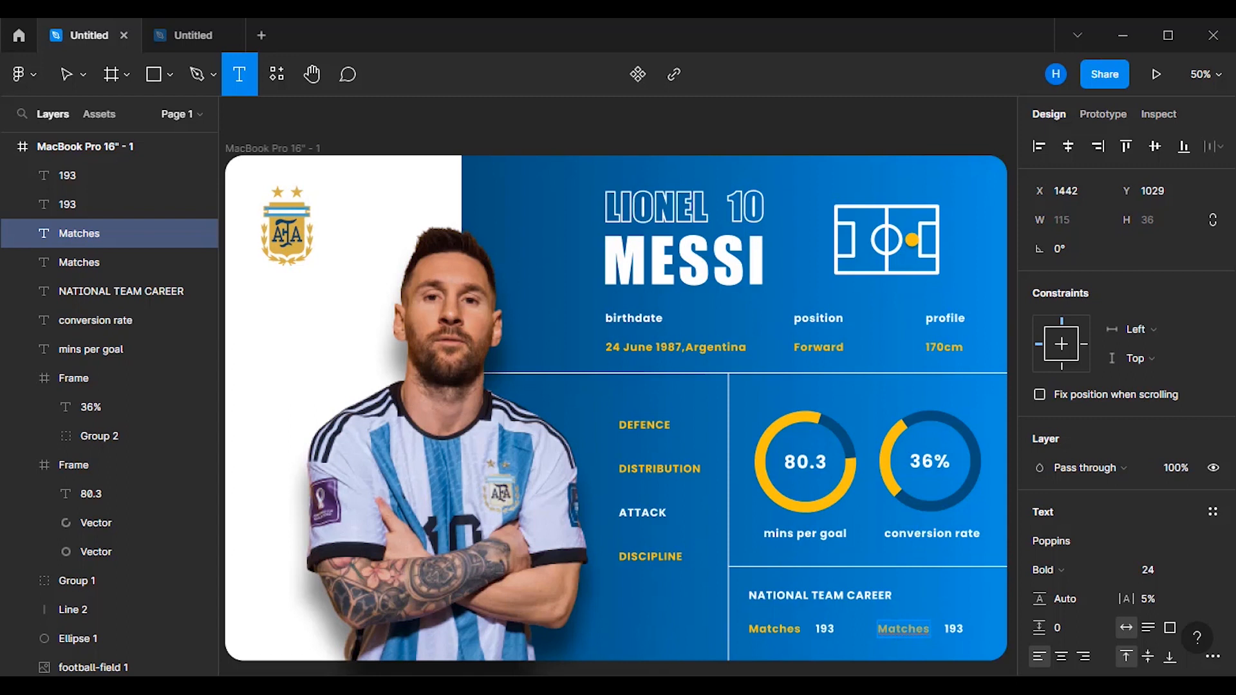
{"action": "key", "text": "alt+Tab"}
{"action": "double_click", "coordinate": [222, 555]}
{"action": "right_click", "coordinate": [235, 558]}
{"action": "left_click", "coordinate": [342, 341]}
{"action": "key", "text": "alt+Tab"}
{"action": "key", "text": "ctrl+v"}
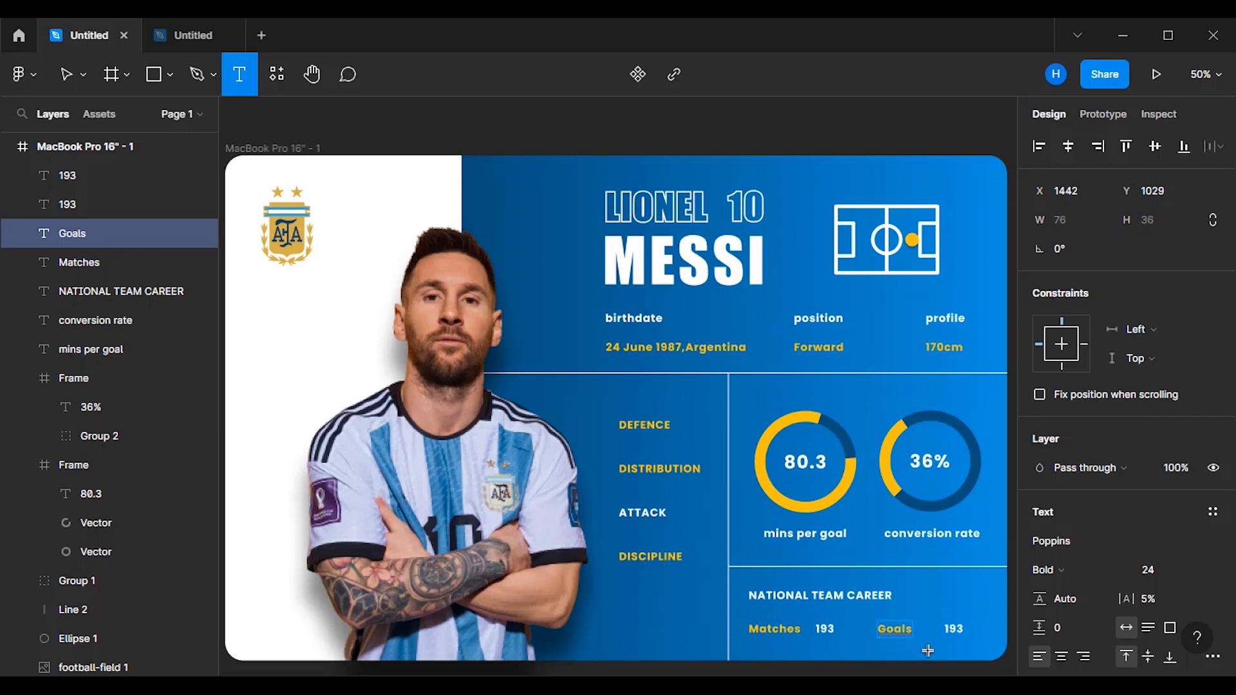
{"action": "left_click", "coordinate": [66, 76]}
{"action": "left_click", "coordinate": [970, 615]}
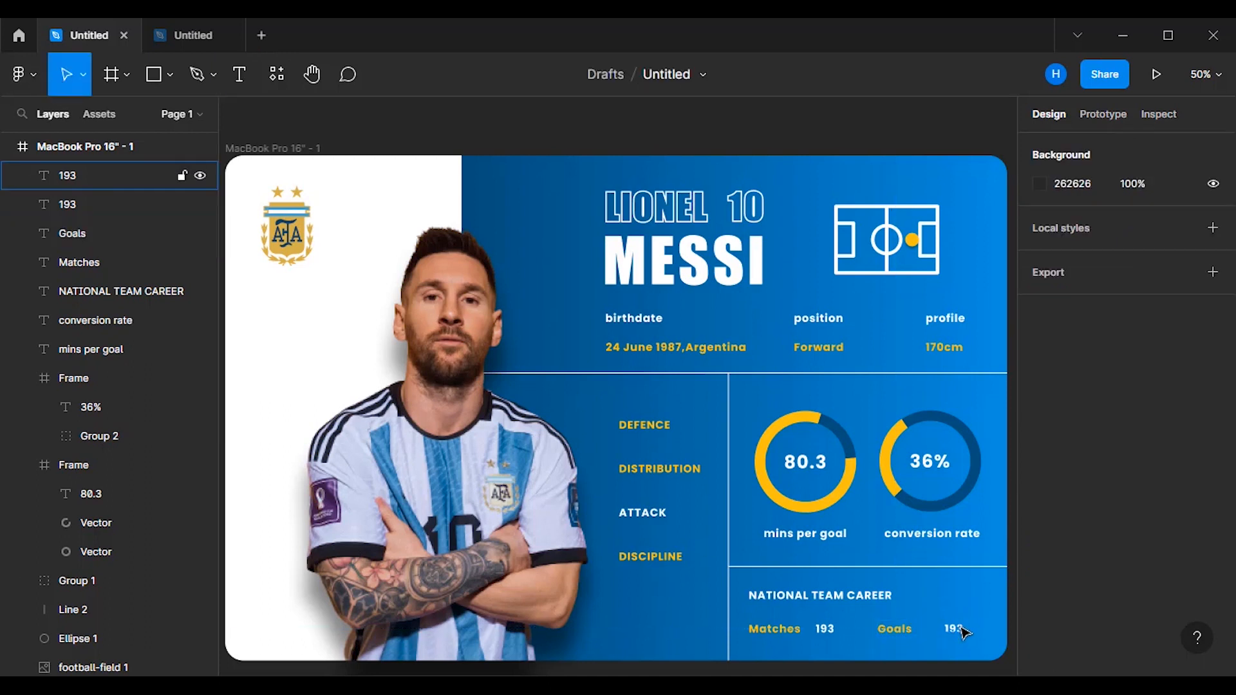
- Shift the duplicated "193" text closer to the "Goals" label, to X 1549
{"action": "left_click", "coordinate": [954, 629]}
{"action": "key", "text": "shift+Left"}
{"action": "key", "text": "shift+Left"}
{"action": "key", "text": "shift+Left"}
{"action": "key", "text": "shift+Left"}
{"action": "key", "text": "shift+Left"}
{"action": "key", "text": "Right"}
{"action": "key", "text": "Right"}
{"action": "key", "text": "Right"}
{"action": "key", "text": "Right"}
{"action": "key", "text": "Right"}
{"action": "key", "text": "Right"}
{"action": "key", "text": "Right"}
{"action": "key", "text": "Right"}
{"action": "key", "text": "Right"}
{"action": "key", "text": "Right"}
{"action": "key", "text": "Right"}
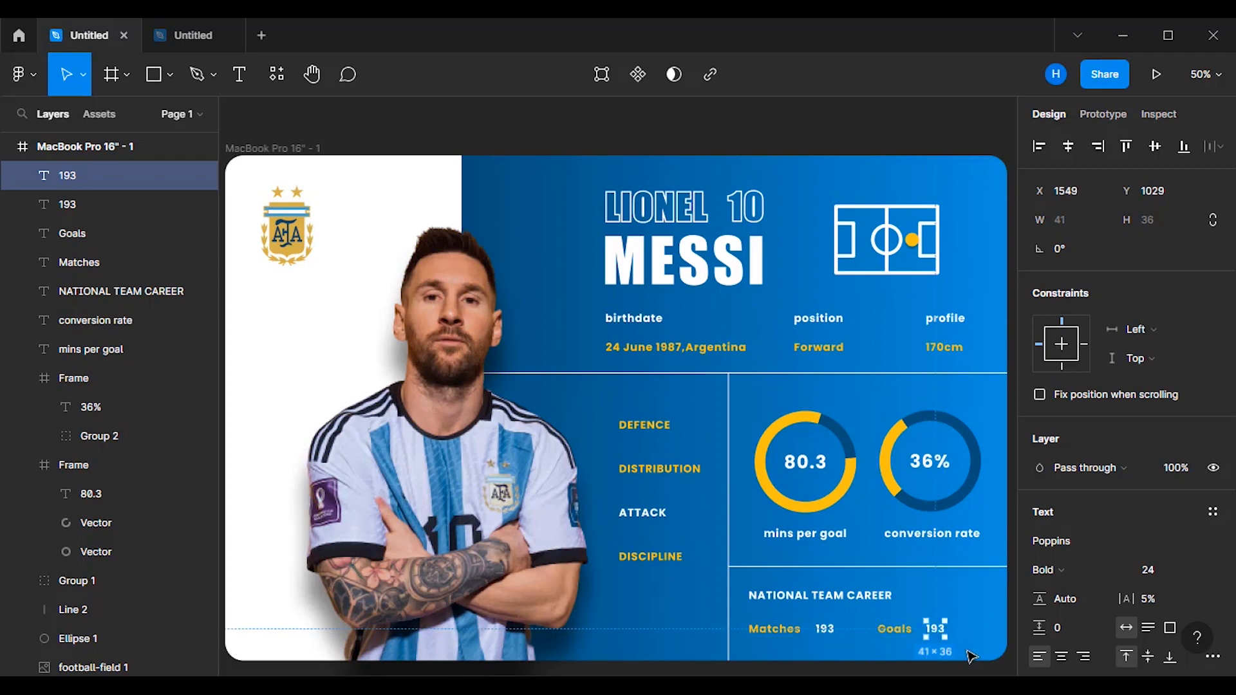
- Replace the "193" beside "Goals" with "111" copied from the Notepad document and deselect it
{"action": "left_click", "coordinate": [239, 74]}
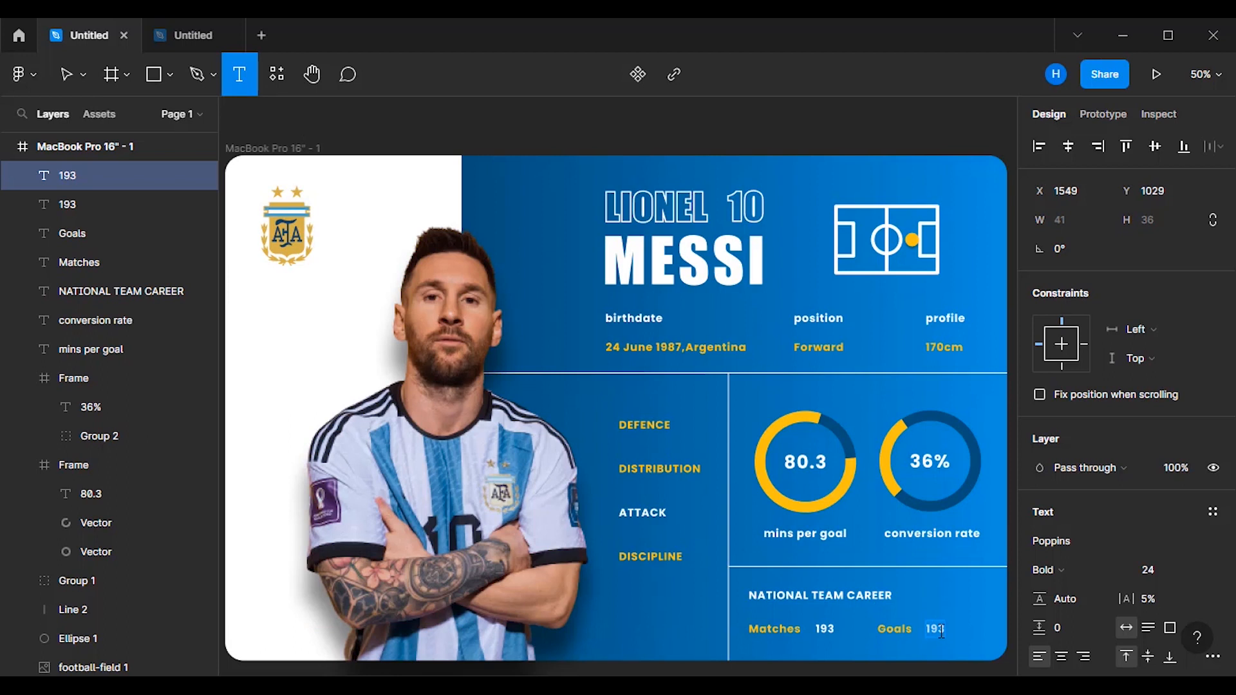
{"action": "key", "text": "alt+Tab"}
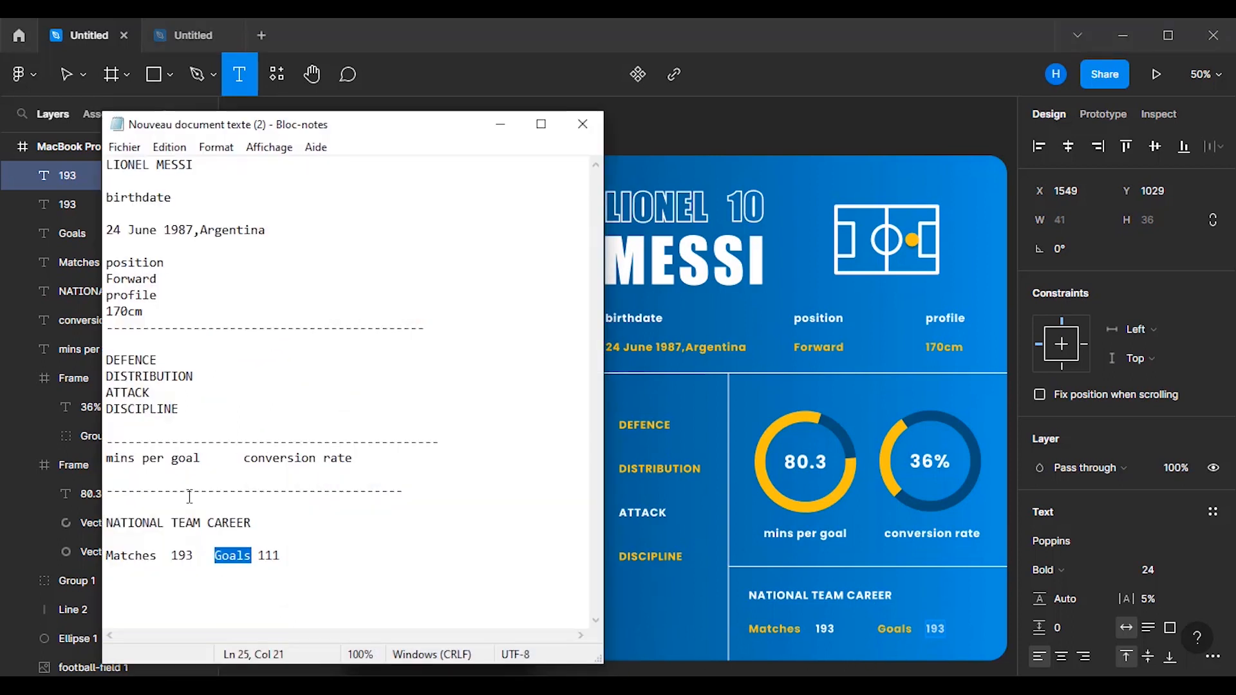
{"action": "double_click", "coordinate": [260, 558]}
{"action": "right_click", "coordinate": [266, 557]}
{"action": "left_click", "coordinate": [354, 340]}
{"action": "left_click", "coordinate": [500, 124]}
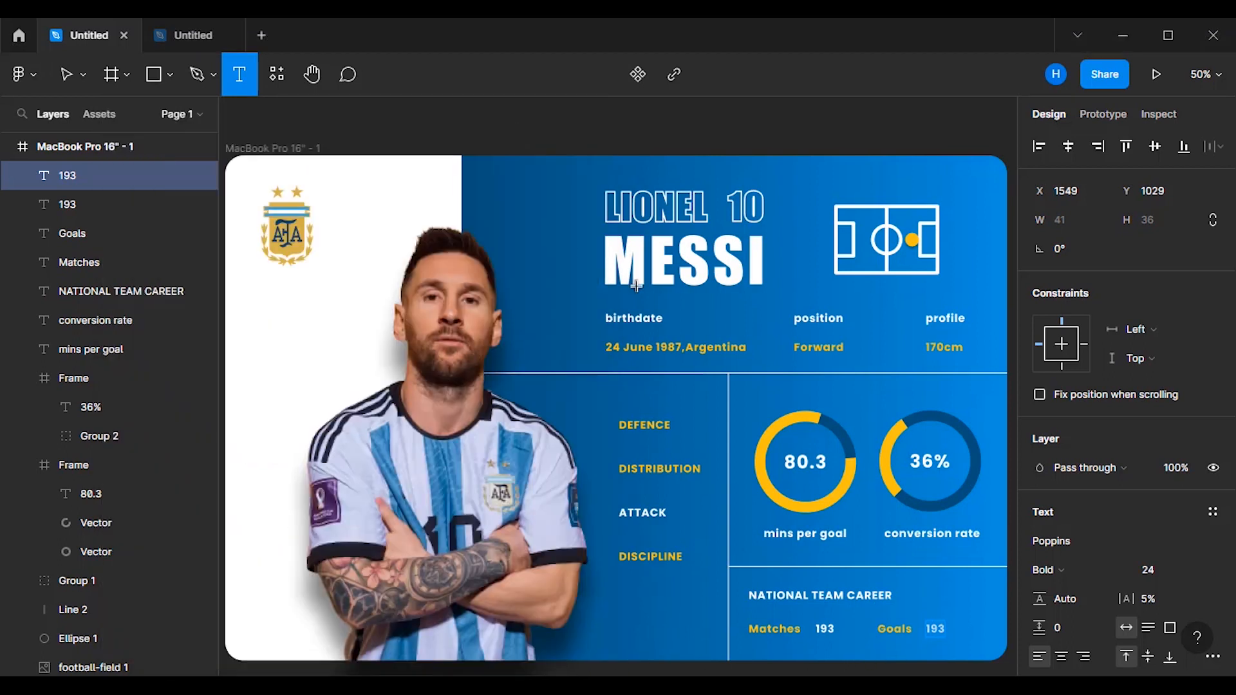
{"action": "key", "text": "ctrl+v"}
{"action": "key", "text": "Escape"}
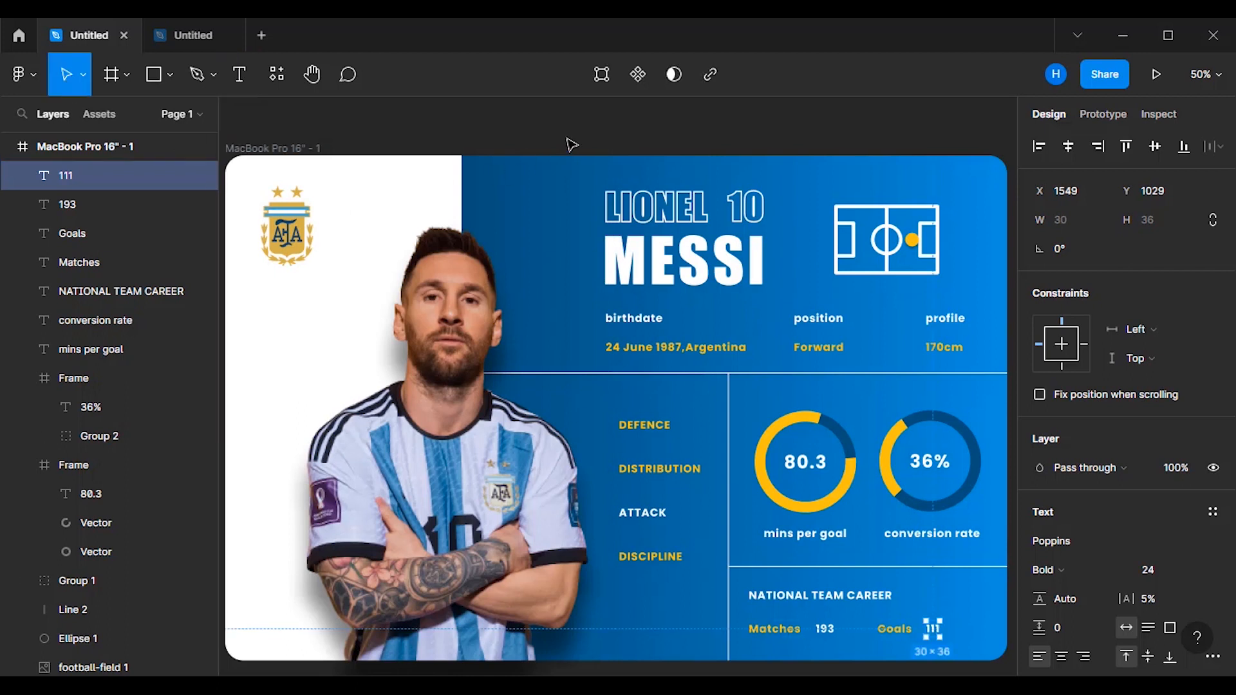
{"action": "left_click", "coordinate": [571, 144]}
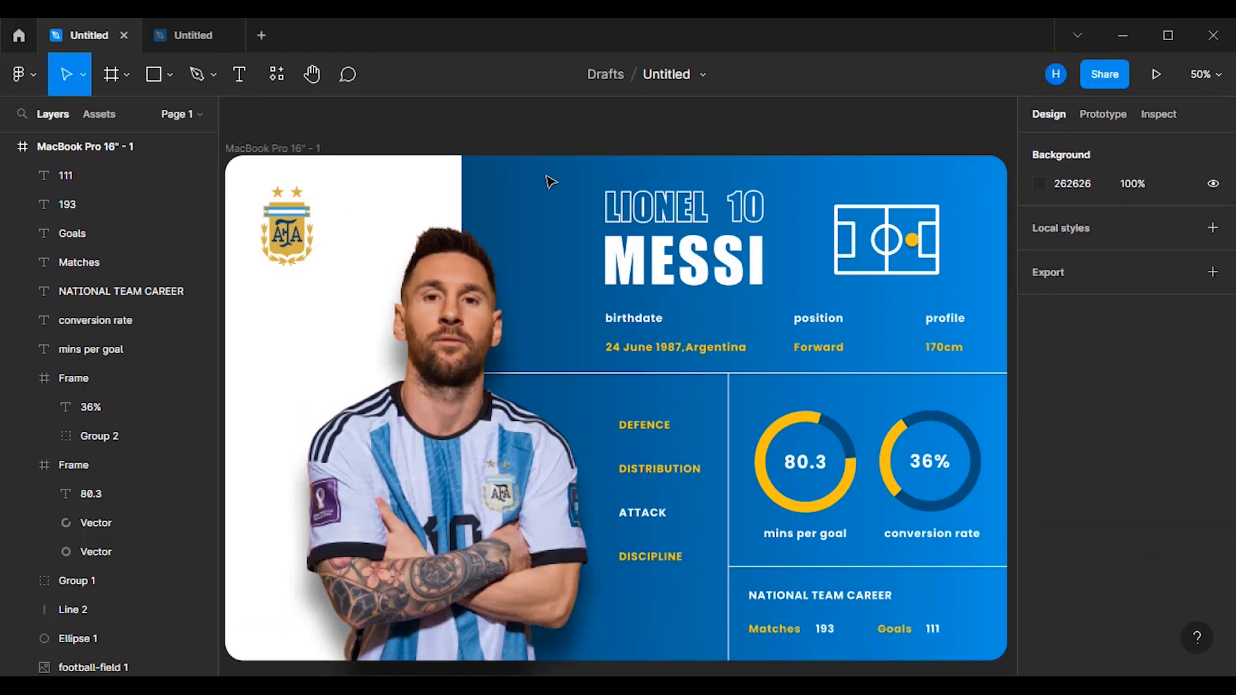
{"action": "key", "text": "ctrl+minus"}
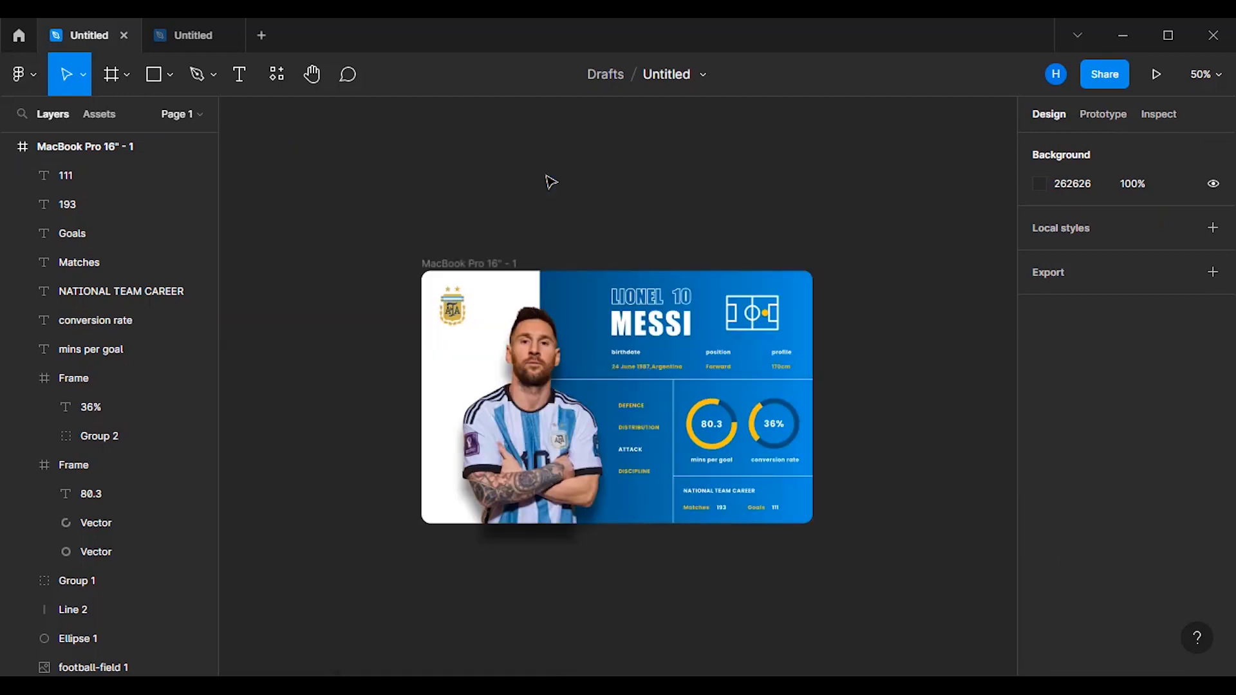
{"action": "key", "text": "ctrl+plus"}
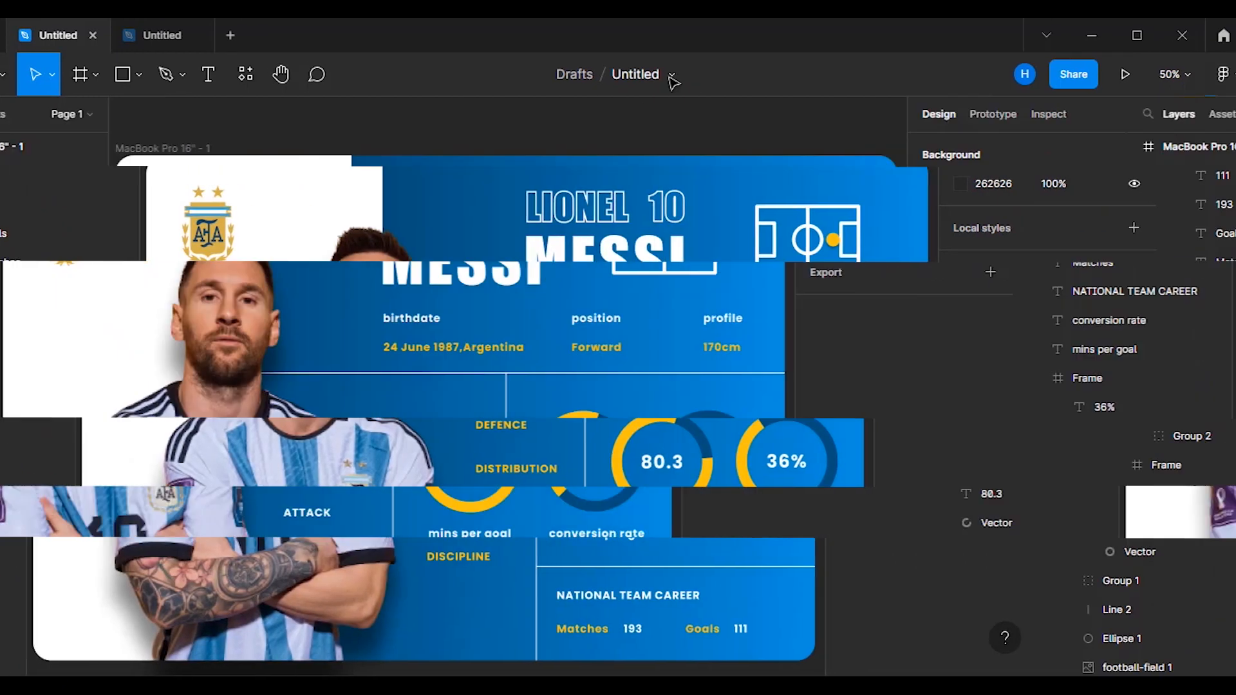